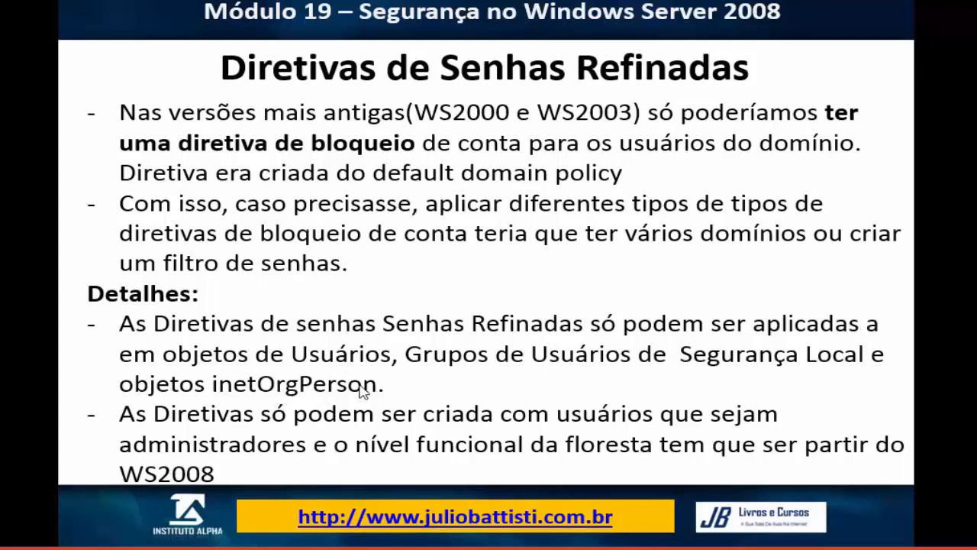
Step: Advance past the Diretivas de Senhas Refinadas slide to the Default Domain Policy view for curso.com
{"action": "left_click", "coordinate": [541, 104]}
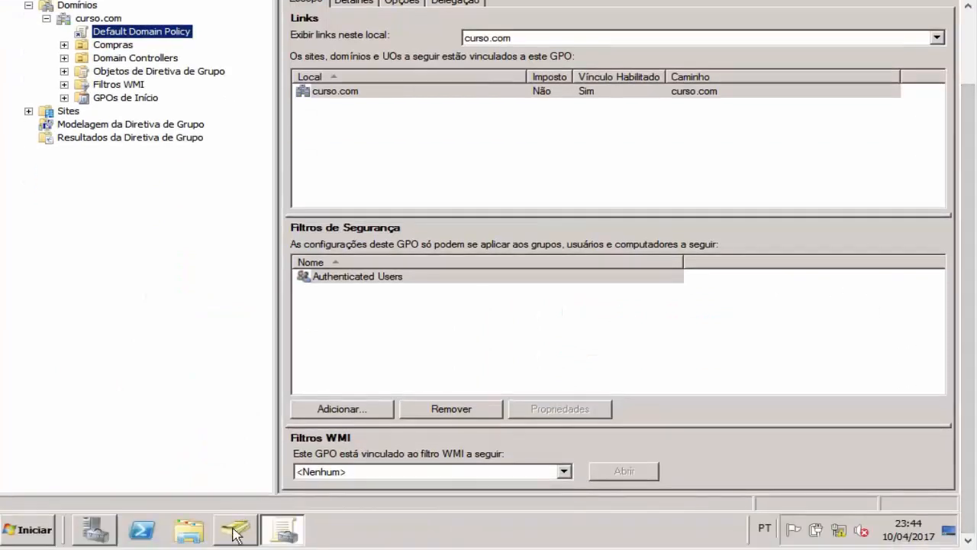
Step: In Users and Computers, select the Compras group, cancel its accidental rename, and go through the four users
{"action": "left_click", "coordinate": [235, 530]}
{"action": "left_click_drag", "start_coordinate": [972, 297], "coordinate": [968, 211]}
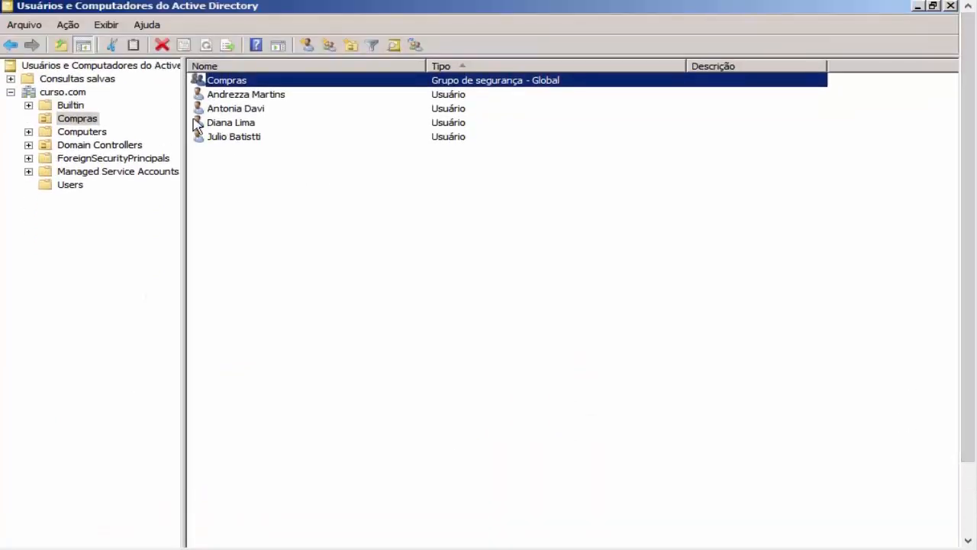
{"action": "left_click", "coordinate": [237, 81]}
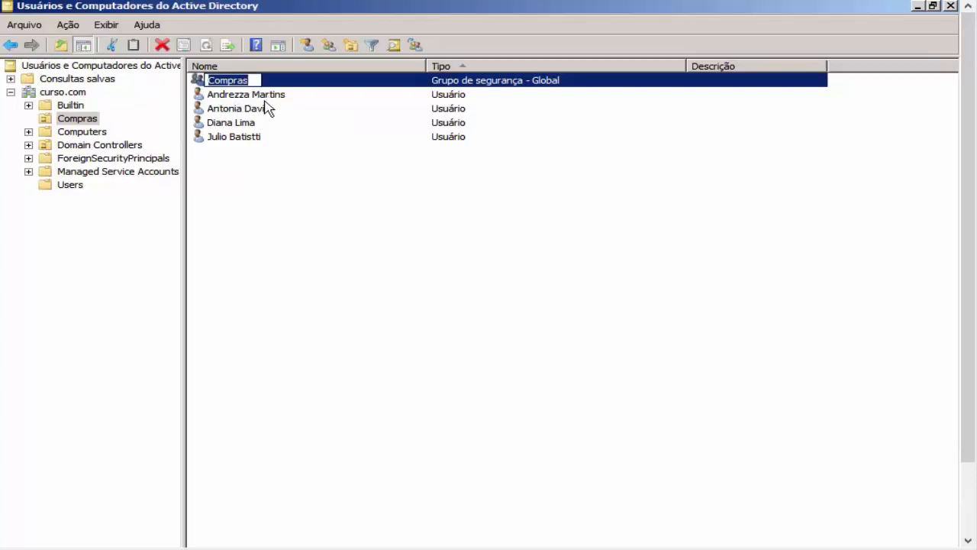
{"action": "key", "text": "Escape"}
{"action": "left_click", "coordinate": [289, 94]}
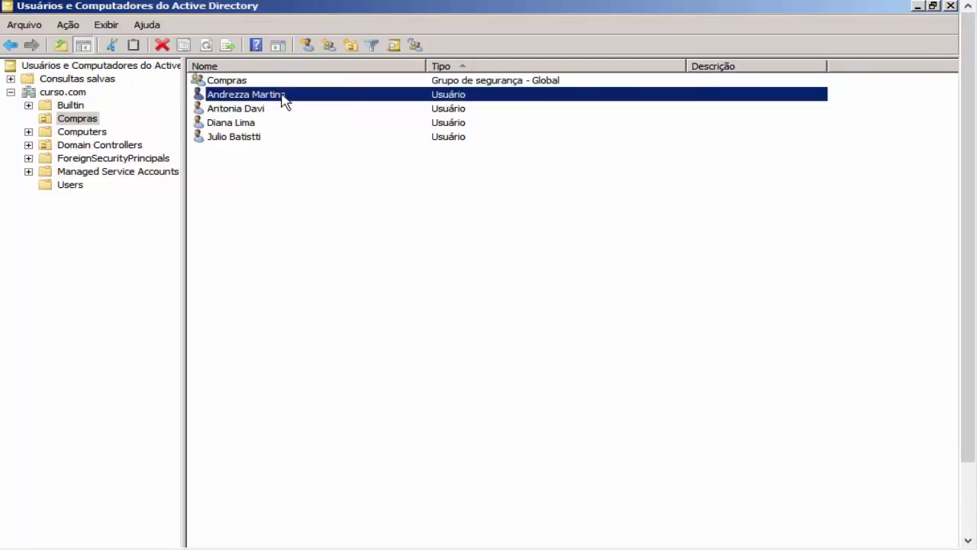
{"action": "left_click", "coordinate": [252, 138]}
{"action": "left_click", "coordinate": [259, 124]}
{"action": "left_click", "coordinate": [266, 109]}
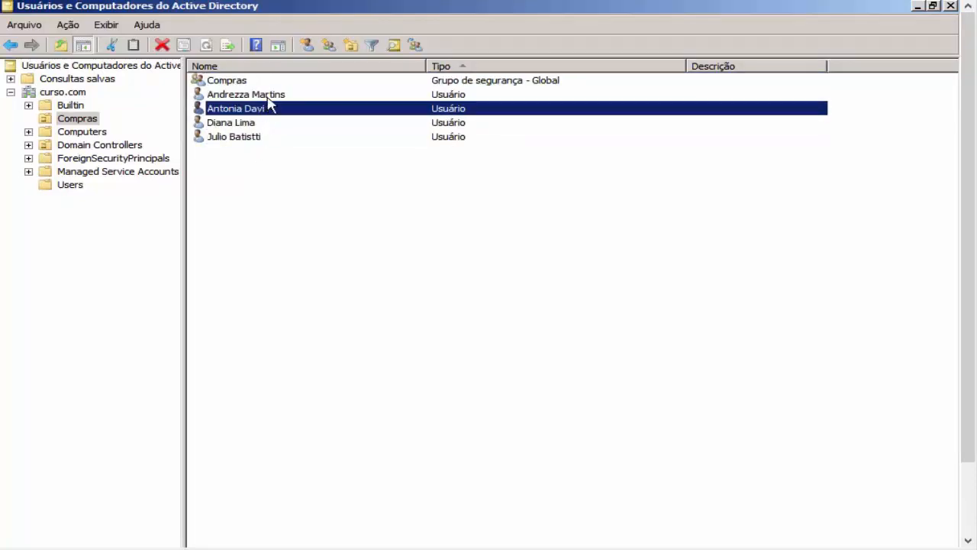
{"action": "left_click", "coordinate": [271, 95]}
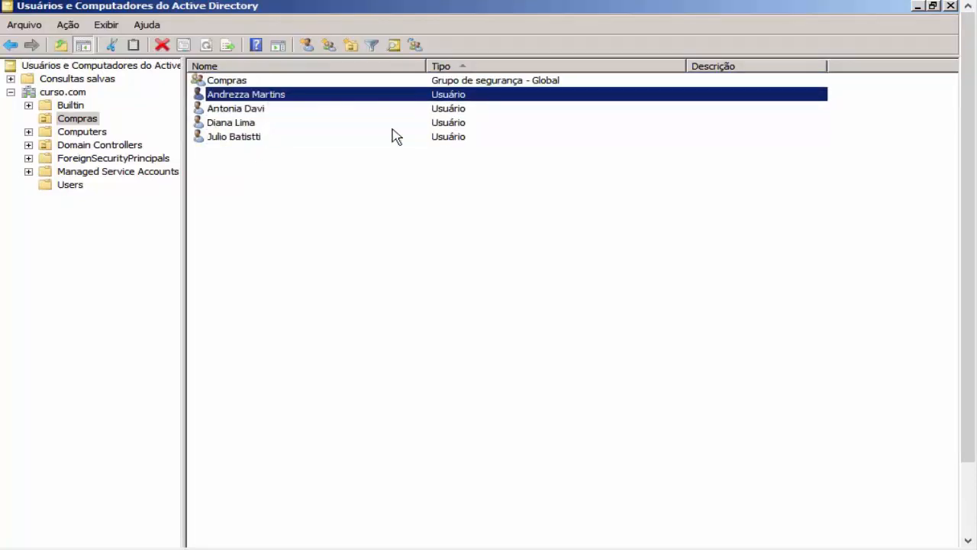
Step: Select the Compras OU, then go through its Compras group and each user account in turn
{"action": "left_click", "coordinate": [77, 121]}
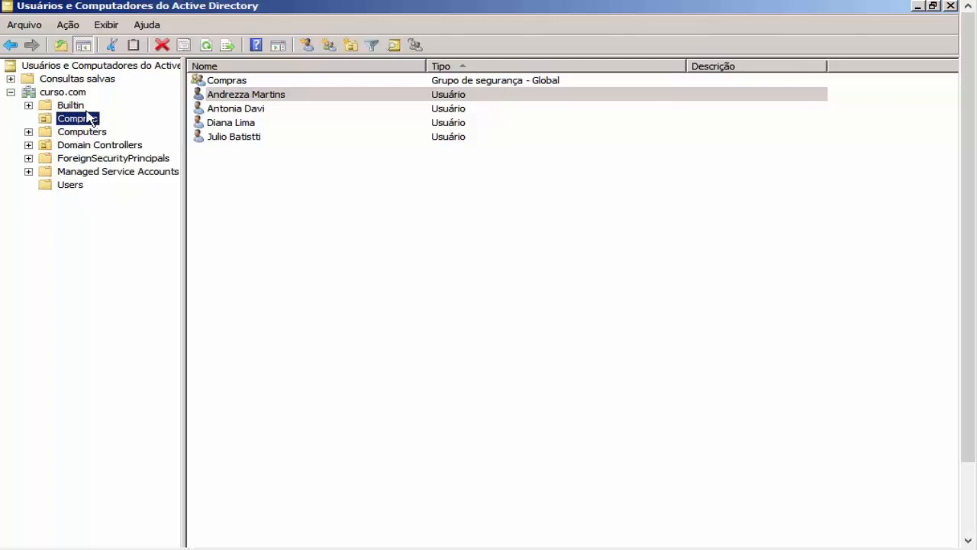
{"action": "left_click", "coordinate": [237, 82]}
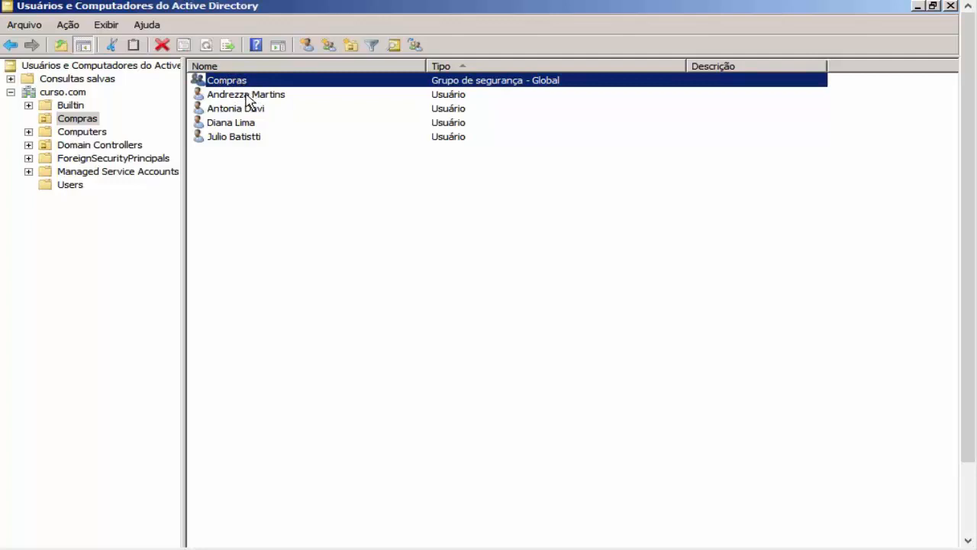
{"action": "left_click", "coordinate": [245, 96]}
{"action": "left_click", "coordinate": [251, 111]}
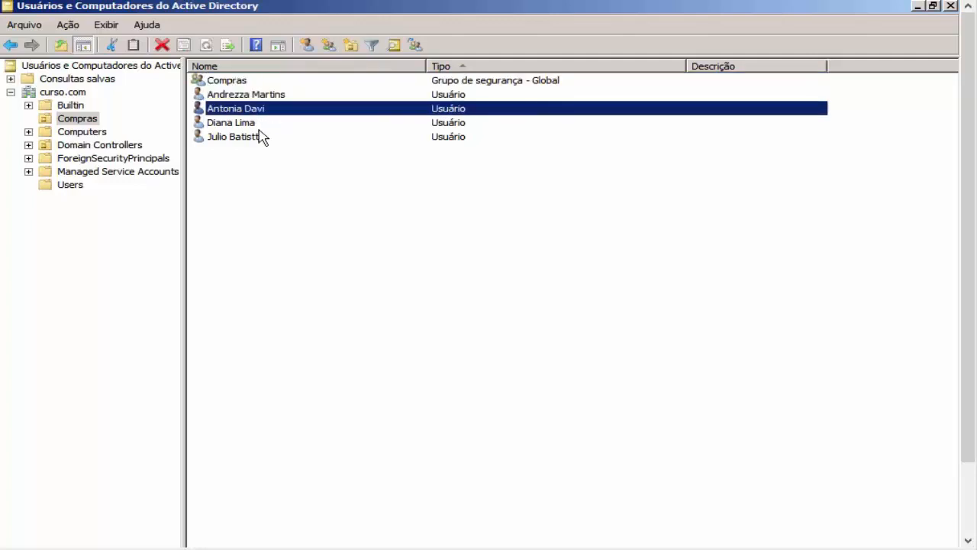
{"action": "left_click", "coordinate": [258, 126]}
{"action": "left_click", "coordinate": [259, 138]}
{"action": "left_click", "coordinate": [257, 122]}
{"action": "left_click", "coordinate": [258, 107]}
{"action": "left_click", "coordinate": [259, 96]}
{"action": "left_click", "coordinate": [245, 82]}
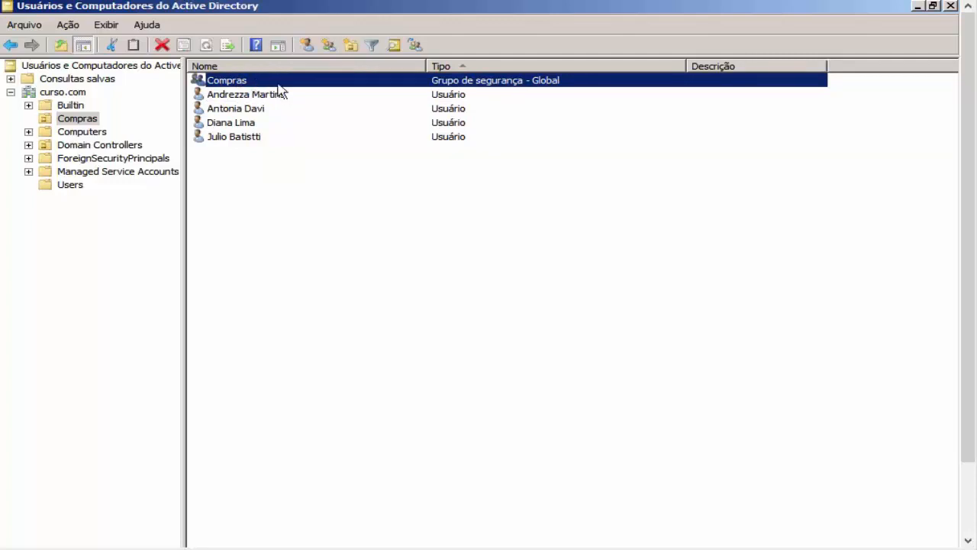
Step: Highlight the user accounts listed below the Compras group once more
{"action": "left_click", "coordinate": [275, 97]}
{"action": "right_click", "coordinate": [280, 110]}
{"action": "left_click", "coordinate": [268, 122]}
{"action": "left_click", "coordinate": [260, 136]}
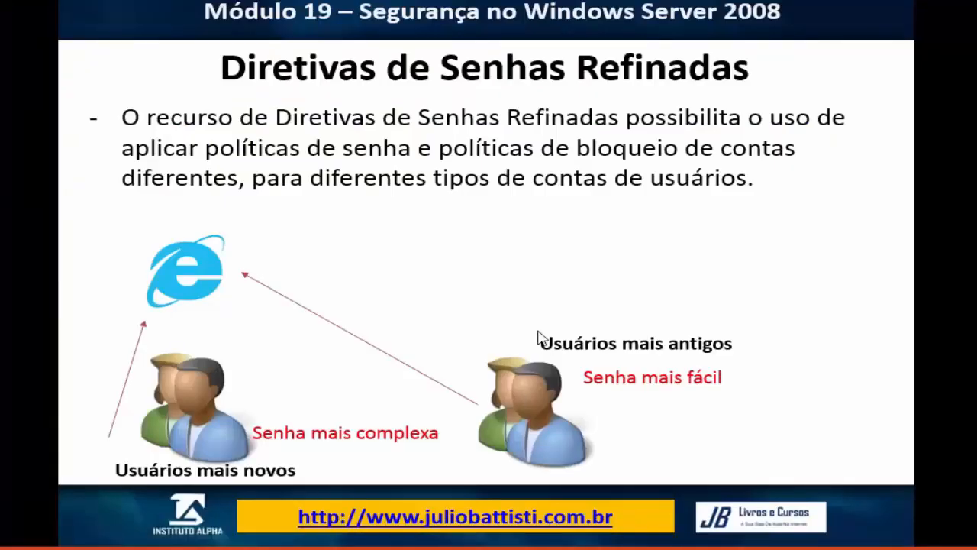
{"action": "left_click", "coordinate": [540, 338]}
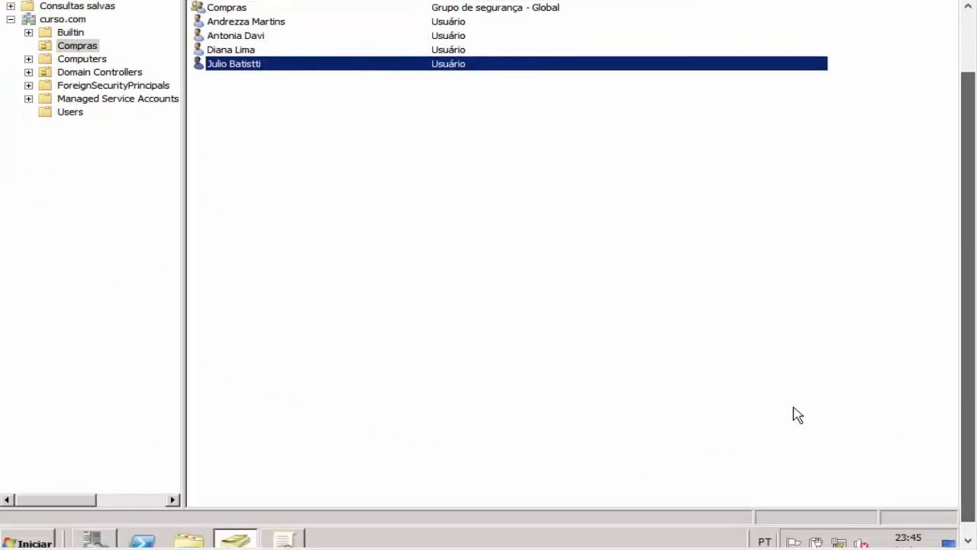
{"action": "left_click", "coordinate": [36, 542]}
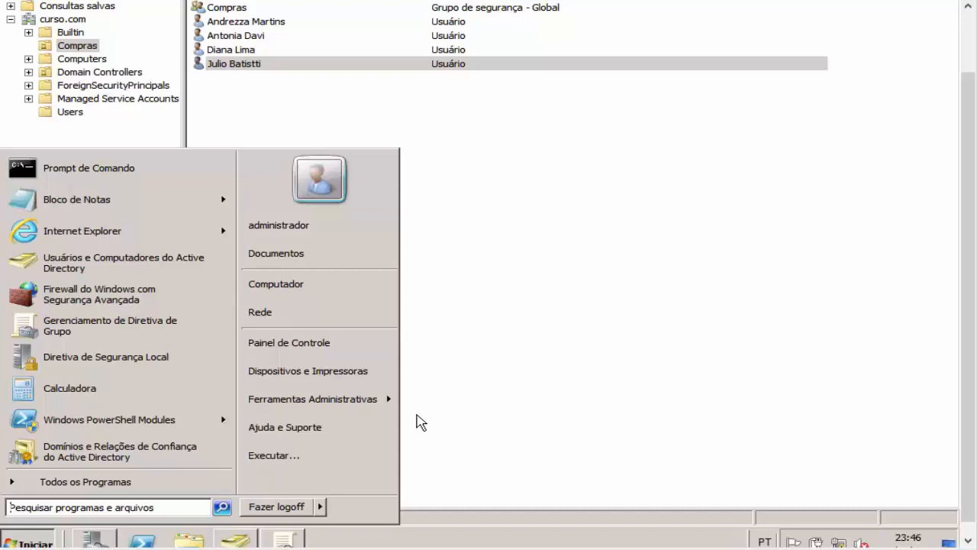
Step: Search the Start menu for 'domi' and launch Domínios e Relações de Confiança do Active Directory
{"action": "left_click", "coordinate": [481, 399]}
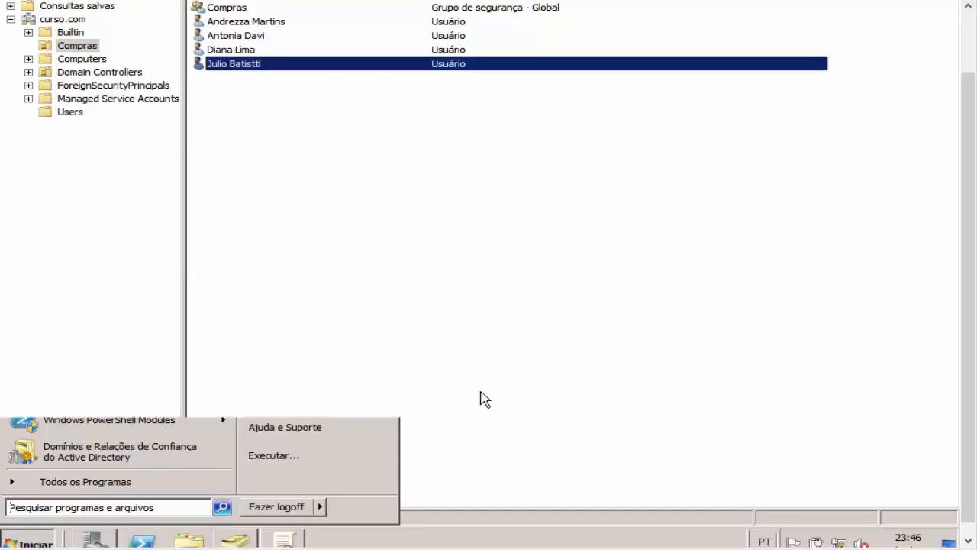
{"action": "left_click", "coordinate": [482, 399]}
{"action": "left_click", "coordinate": [38, 544]}
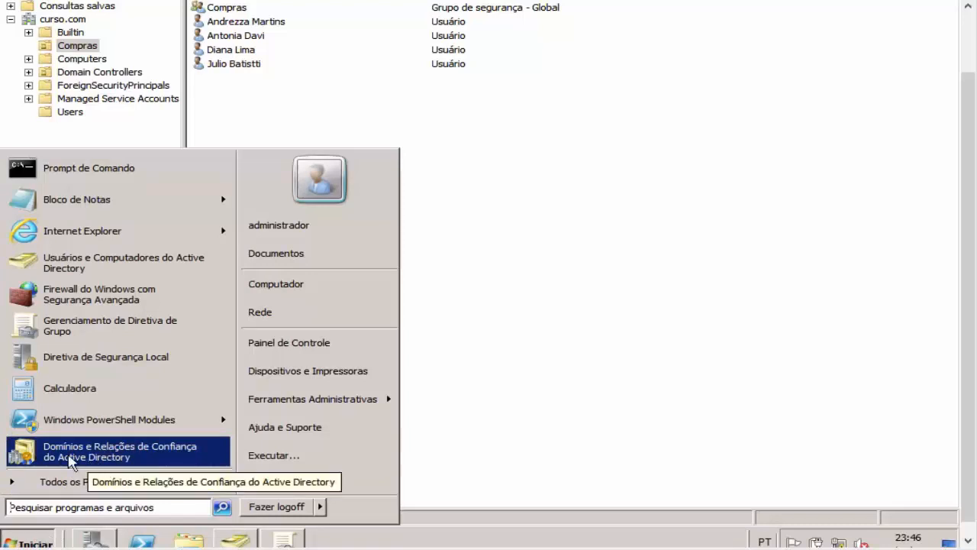
{"action": "type", "text": "dominio"}
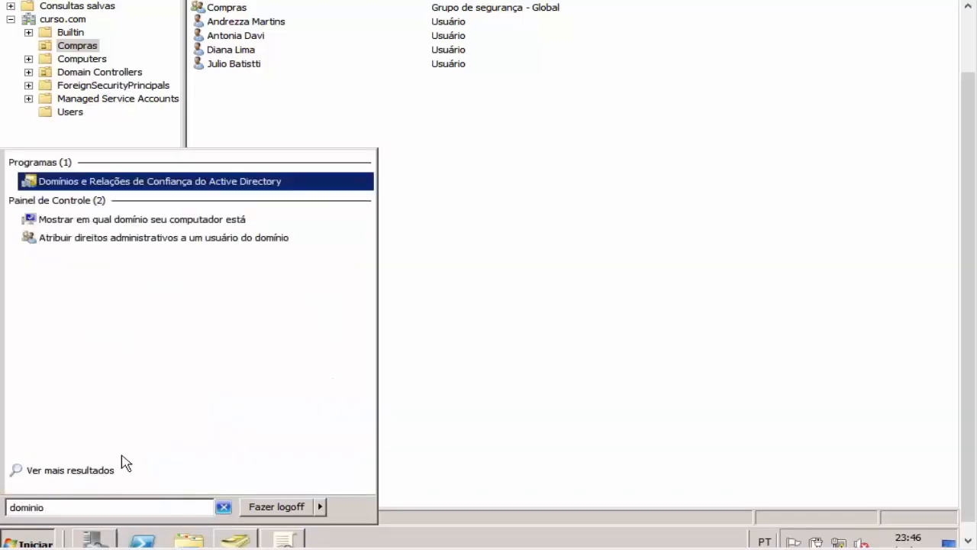
{"action": "left_click", "coordinate": [213, 185]}
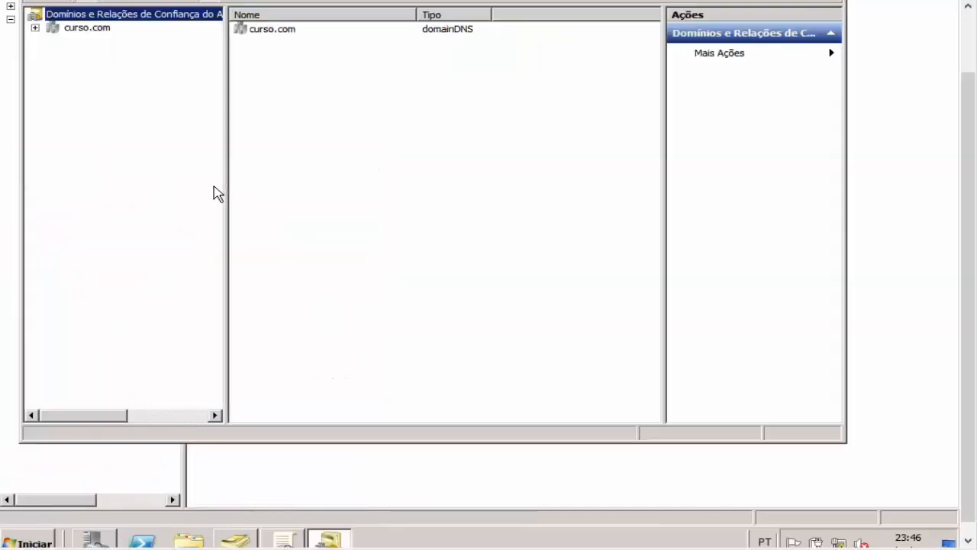
Step: From the forest root node, open 'Aumentar nível funcional da floresta' to see the current level
{"action": "left_click_drag", "start_coordinate": [970, 165], "coordinate": [969, 152]}
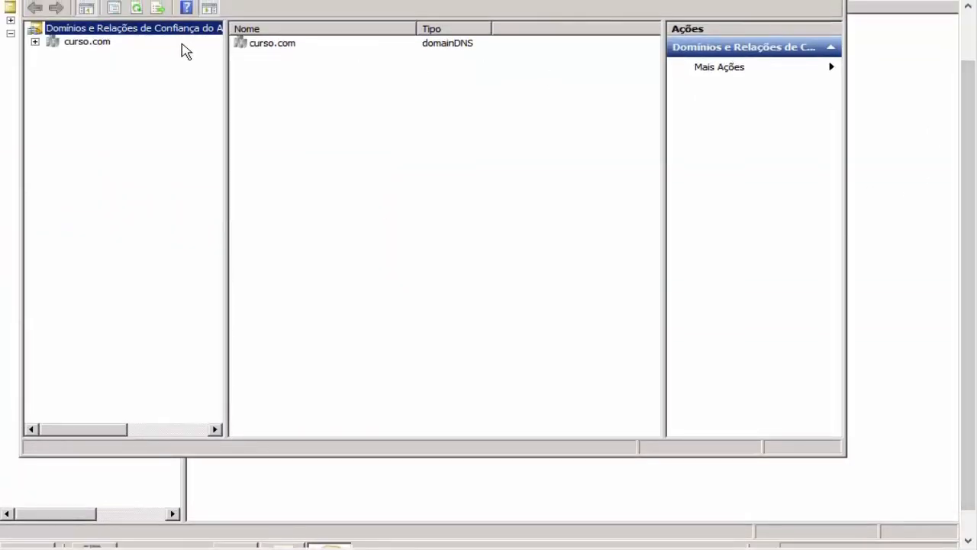
{"action": "left_click_drag", "start_coordinate": [967, 91], "coordinate": [967, 77]}
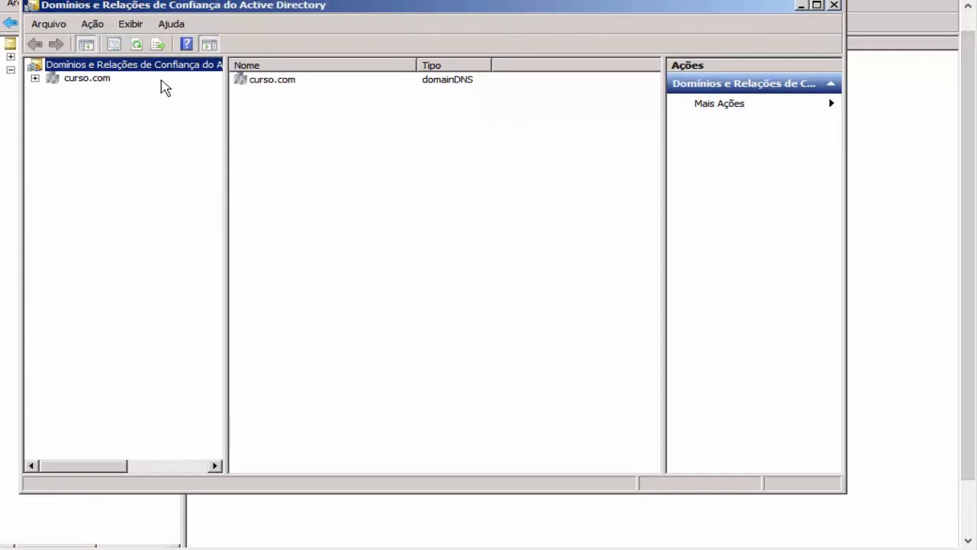
{"action": "left_click", "coordinate": [94, 66]}
{"action": "right_click", "coordinate": [104, 63]}
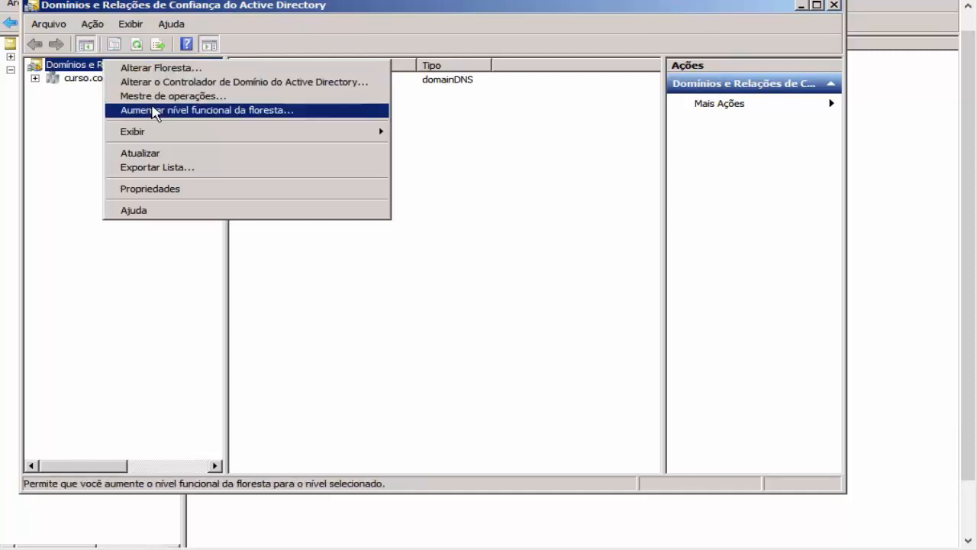
{"action": "left_click", "coordinate": [167, 112]}
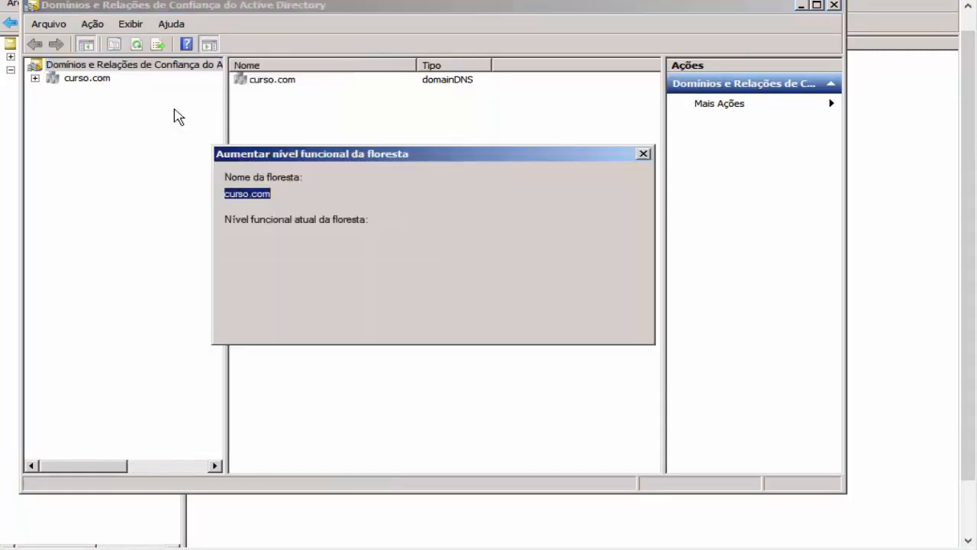
Step: Highlight the Windows Server 2008 R2 forest level in the dialog, then close it
{"action": "left_click_drag", "start_coordinate": [340, 236], "coordinate": [242, 235]}
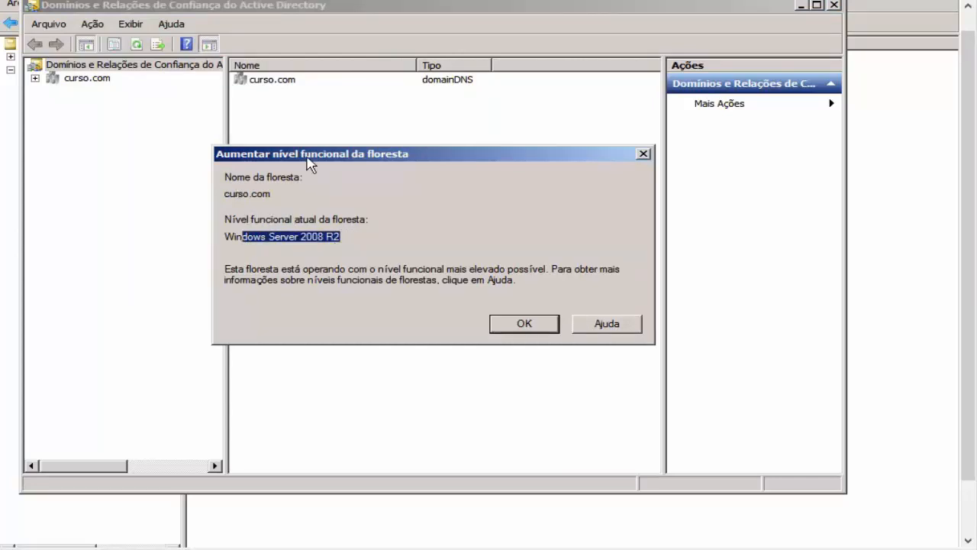
{"action": "left_click", "coordinate": [374, 238]}
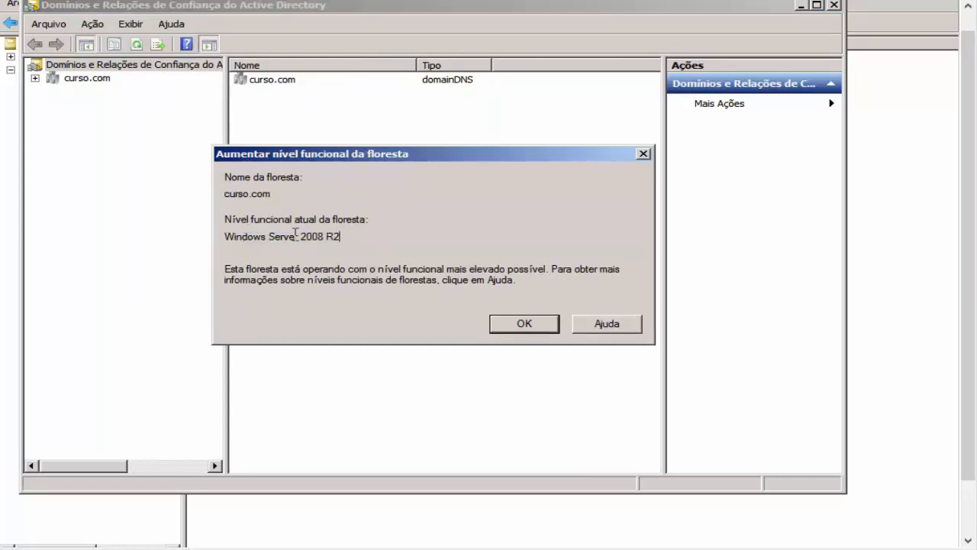
{"action": "mouse_move", "coordinate": [228, 238]}
{"action": "left_mouse_down"}
{"action": "mouse_move", "coordinate": [399, 243]}
{"action": "mouse_move", "coordinate": [223, 238]}
{"action": "left_mouse_up"}
{"action": "left_click", "coordinate": [370, 239]}
{"action": "left_click", "coordinate": [378, 241]}
{"action": "left_click_drag", "start_coordinate": [345, 239], "coordinate": [282, 239]}
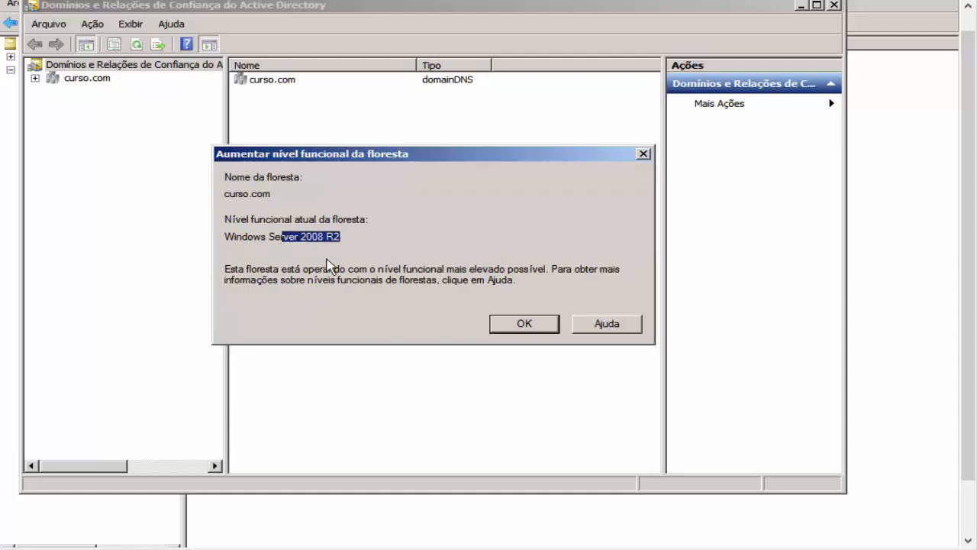
{"action": "left_click", "coordinate": [643, 153]}
{"action": "left_click_drag", "start_coordinate": [968, 466], "coordinate": [945, 494]}
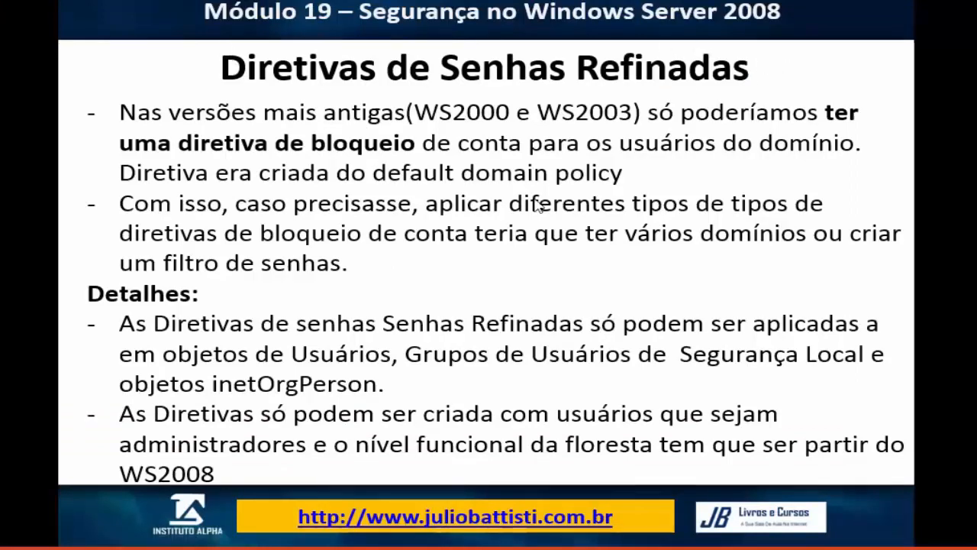
Step: Present the Grupos de sombra slide, then return to the server's Active Directory consoles
{"action": "left_click", "coordinate": [448, 298]}
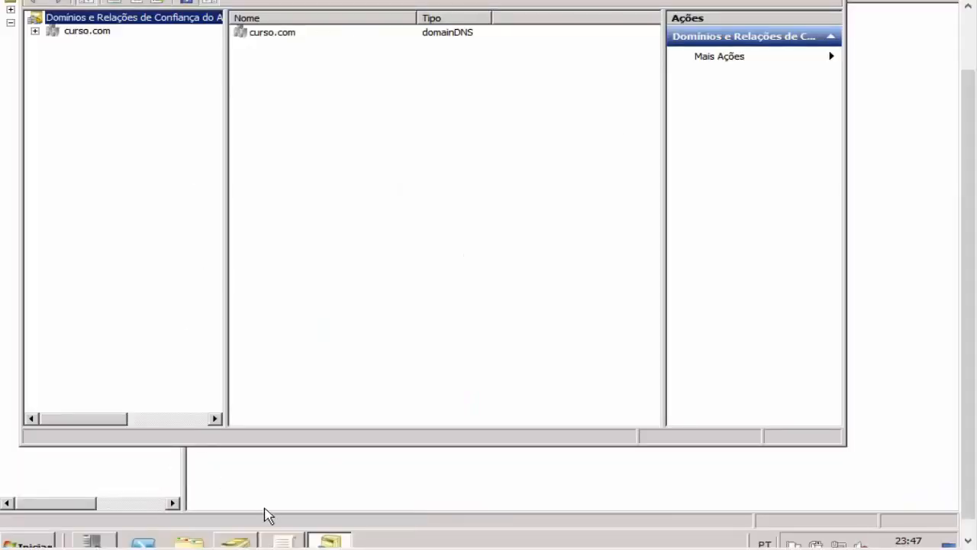
{"action": "left_click", "coordinate": [236, 539]}
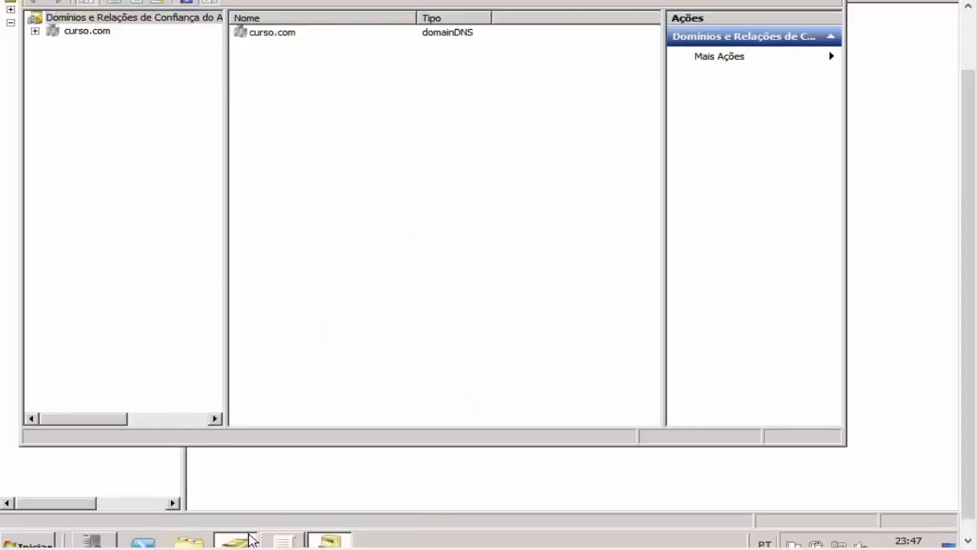
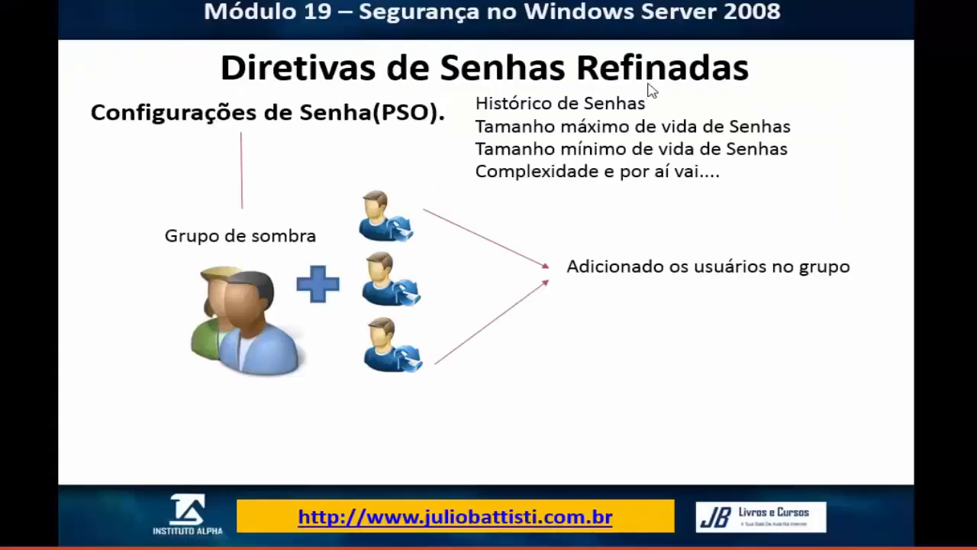
Step: Return from the slideshow to Active Directory Users and Computers showing the Compras unit
{"action": "scroll", "coordinate": [658, 53], "scroll_direction": "up", "scroll_amount": 4}
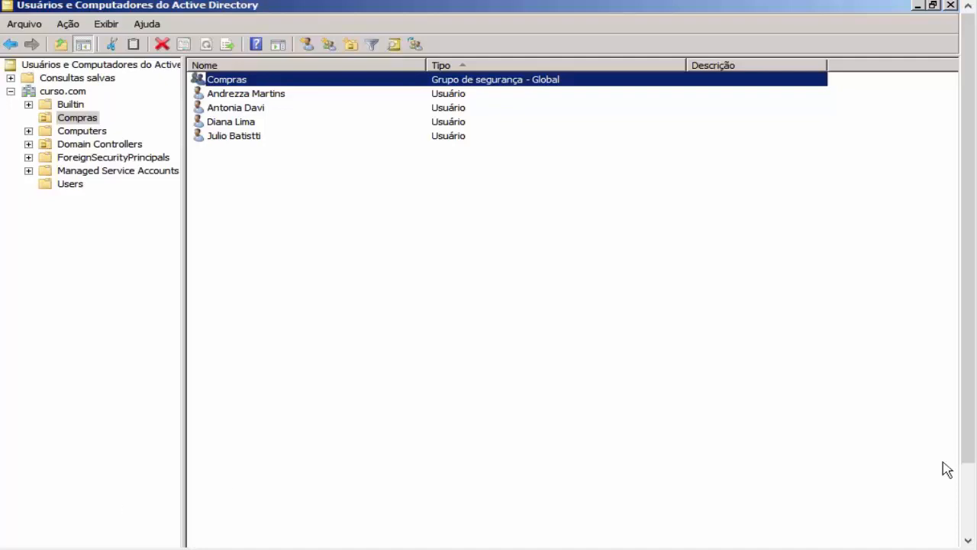
{"action": "left_click", "coordinate": [40, 530]}
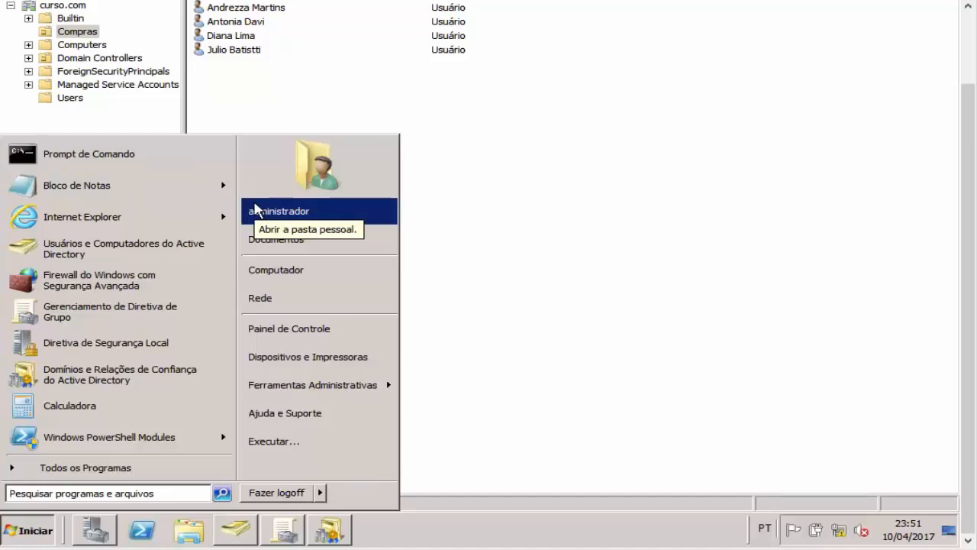
{"action": "left_click", "coordinate": [519, 202]}
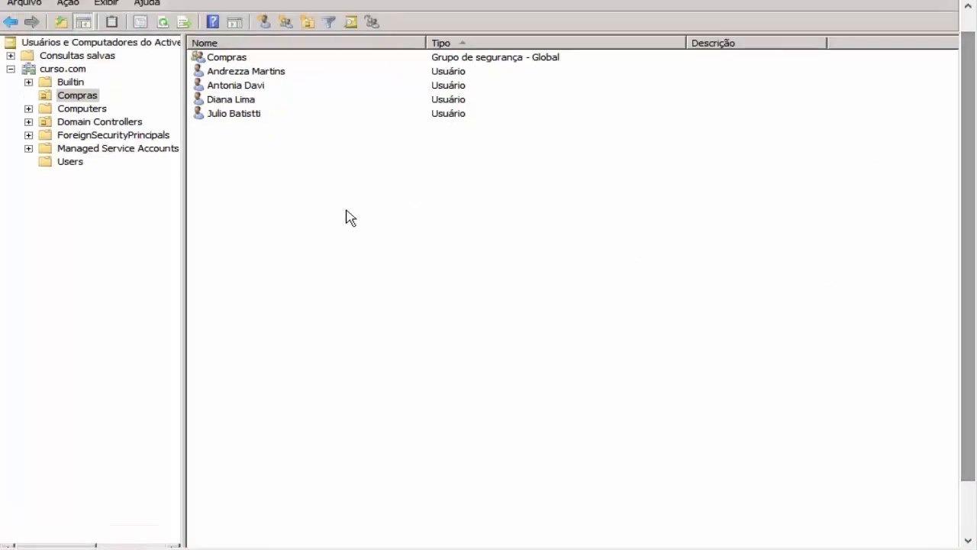
Step: Start a new group in curso.com, then cancel it
{"action": "right_click", "coordinate": [77, 70]}
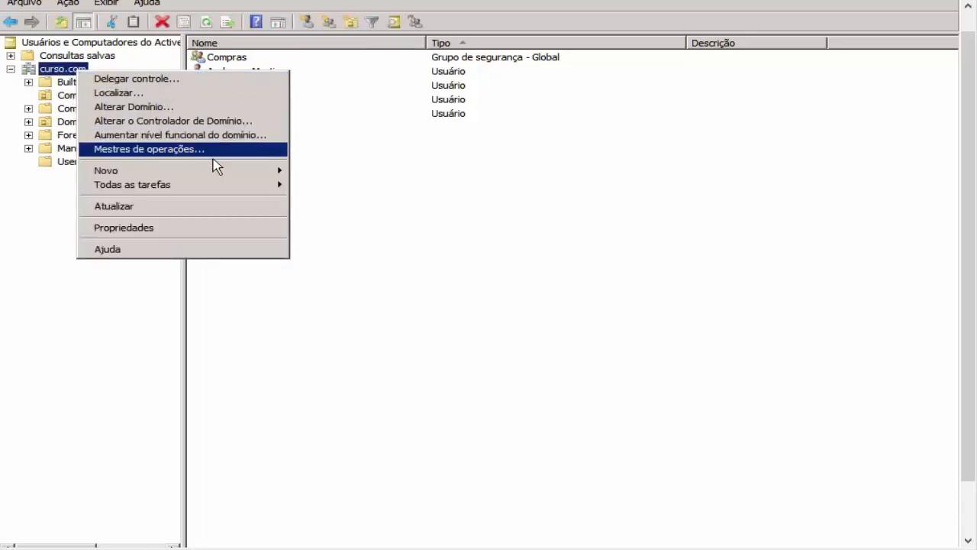
{"action": "mouse_move", "coordinate": [231, 170]}
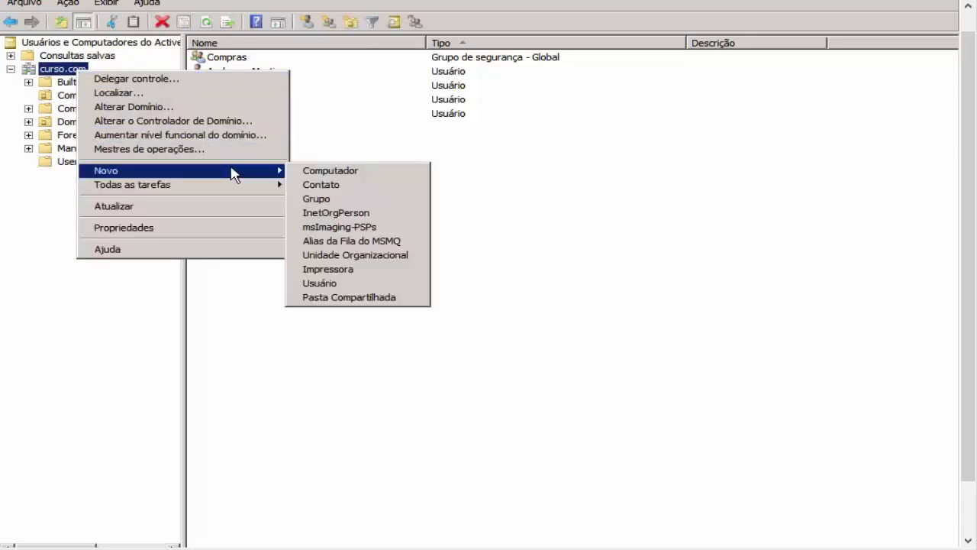
{"action": "left_click", "coordinate": [349, 198]}
{"action": "type", "text": "TI"}
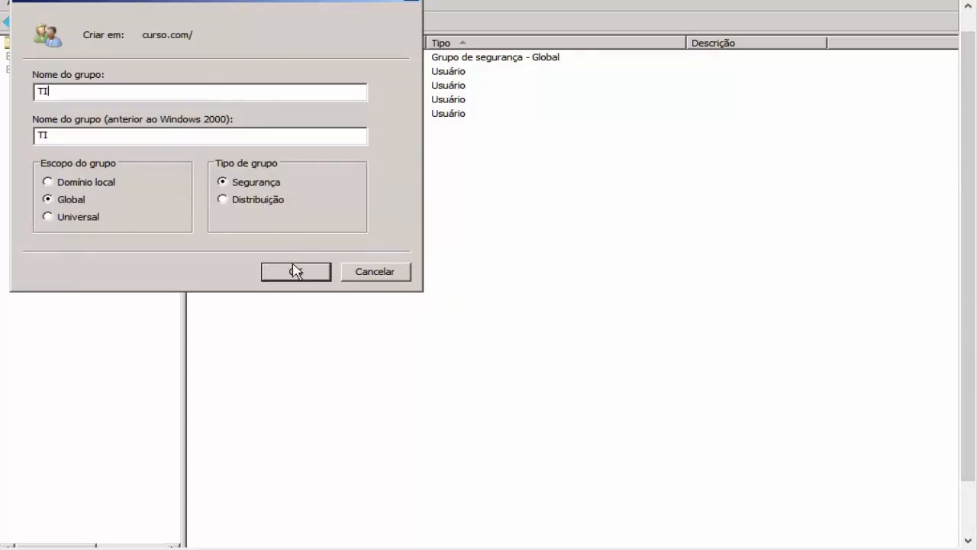
{"action": "left_click", "coordinate": [357, 272]}
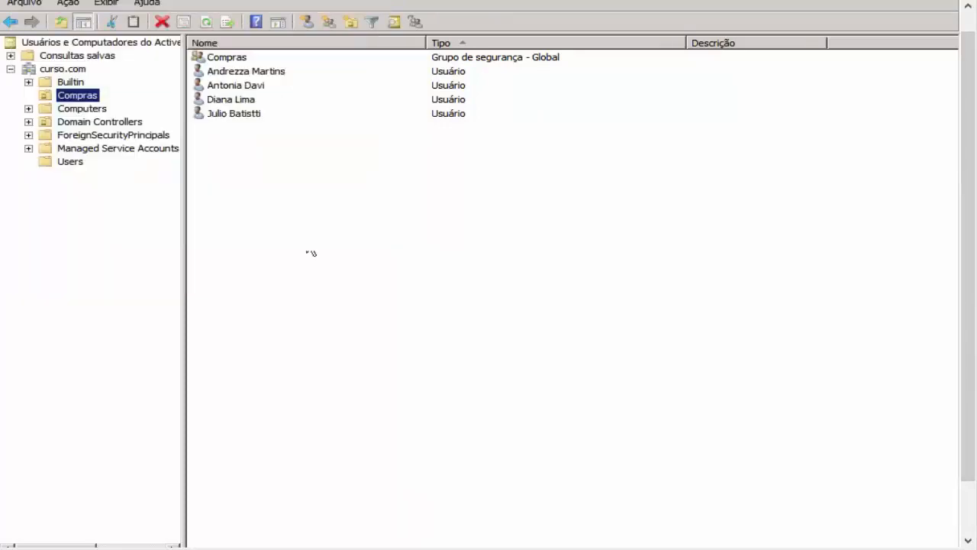
Step: Create an organizational unit named TI under curso.com
{"action": "right_click", "coordinate": [81, 71]}
{"action": "mouse_move", "coordinate": [208, 171]}
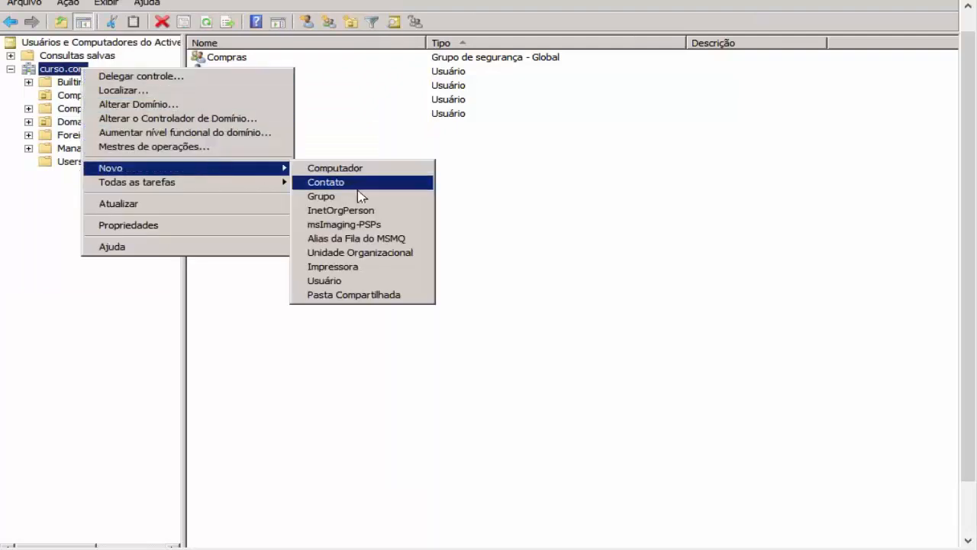
{"action": "left_click", "coordinate": [358, 254]}
{"action": "type", "text": "TI"}
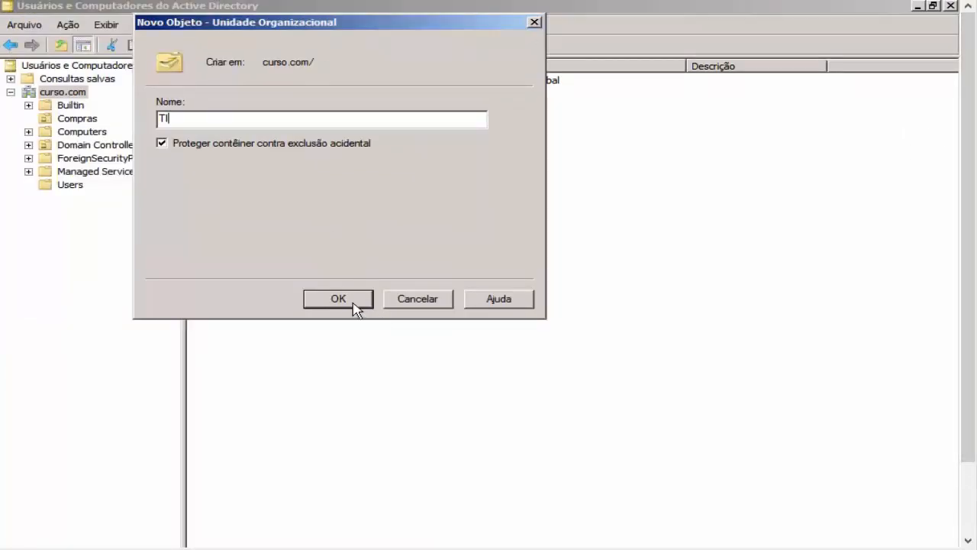
{"action": "left_click", "coordinate": [229, 300]}
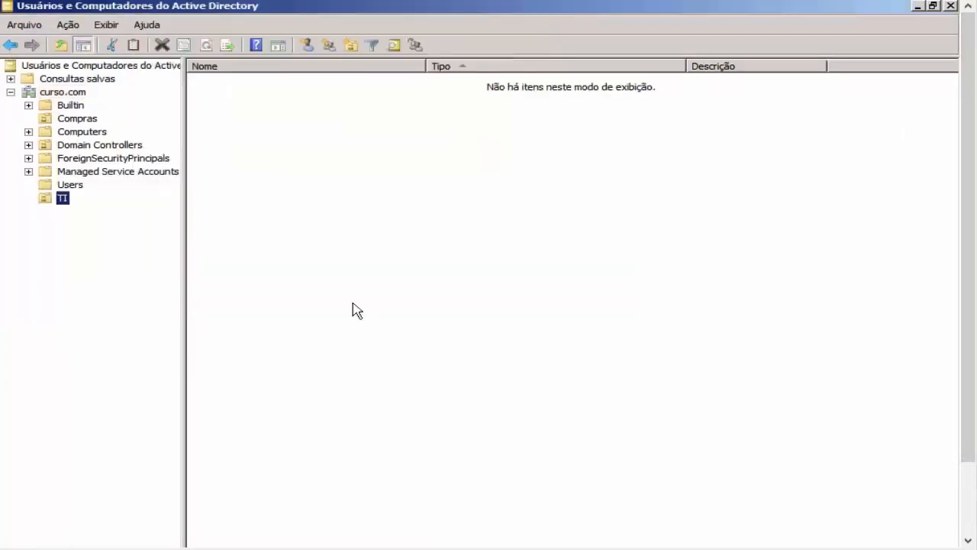
Step: Create the global security group GrupoTI inside TI, then display the Compras container
{"action": "right_click", "coordinate": [63, 206]}
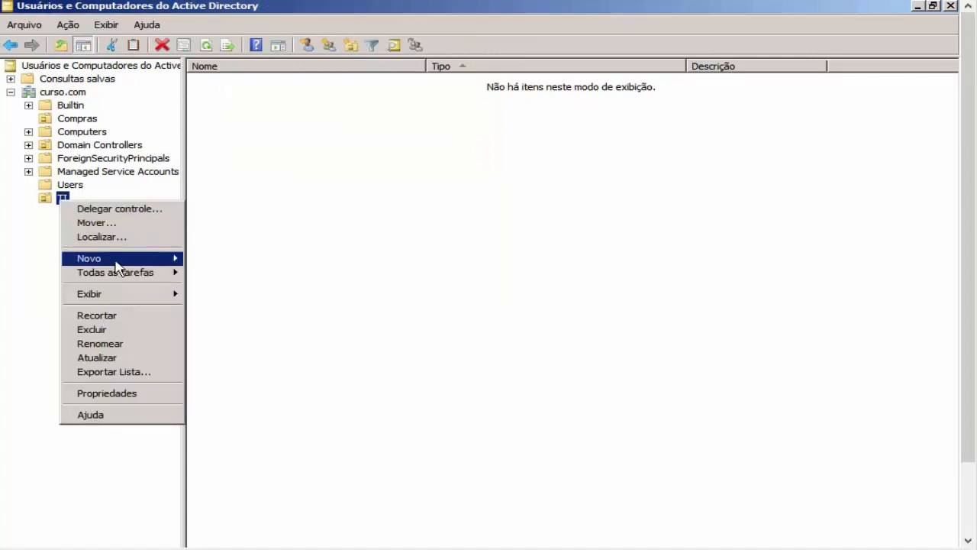
{"action": "mouse_move", "coordinate": [145, 259]}
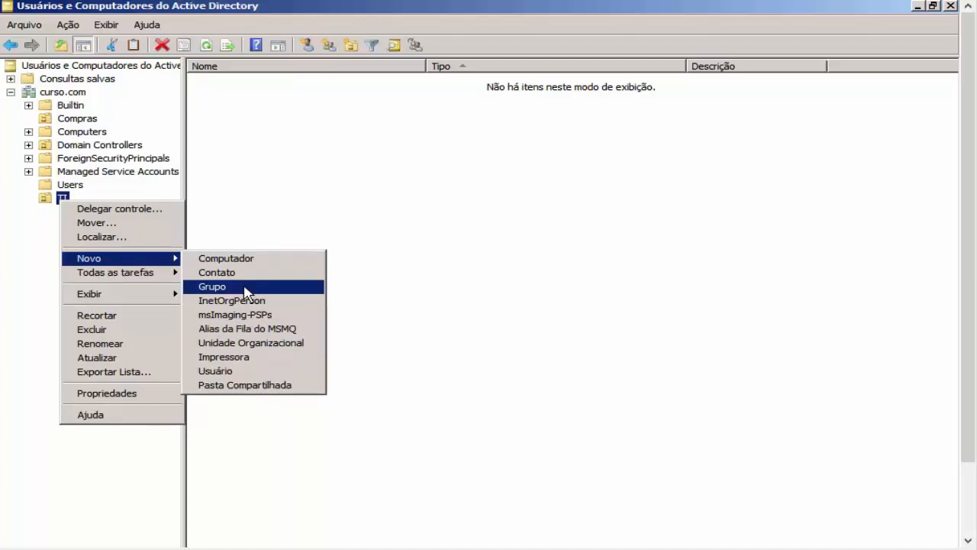
{"action": "left_click", "coordinate": [246, 293]}
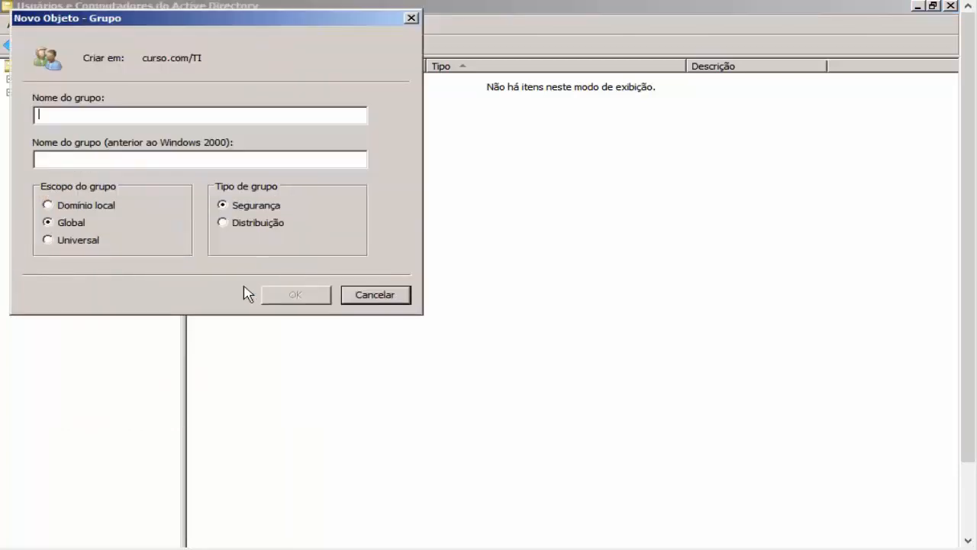
{"action": "left_click_drag", "start_coordinate": [275, 15], "coordinate": [607, 111]}
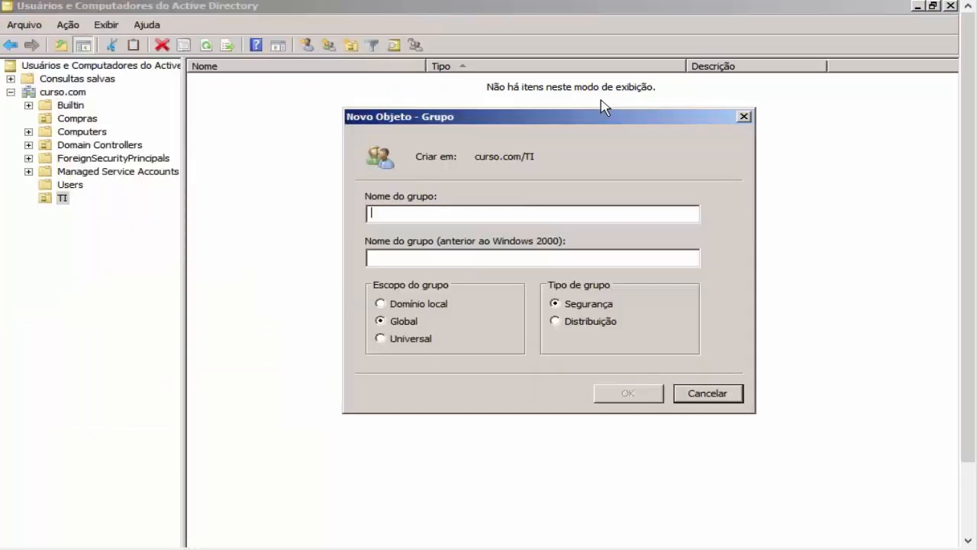
{"action": "type", "text": "Gr"}
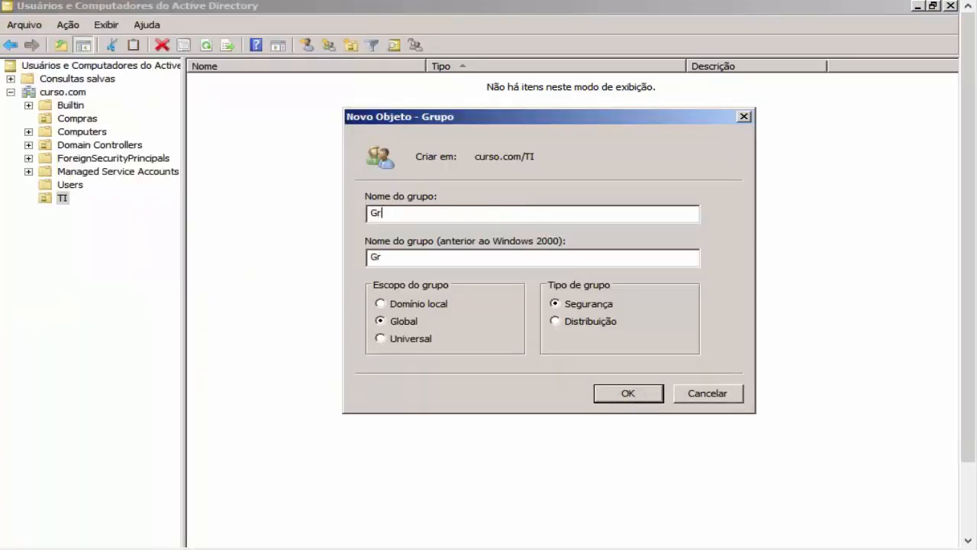
{"action": "type", "text": "upoTI"}
{"action": "left_click", "coordinate": [627, 392]}
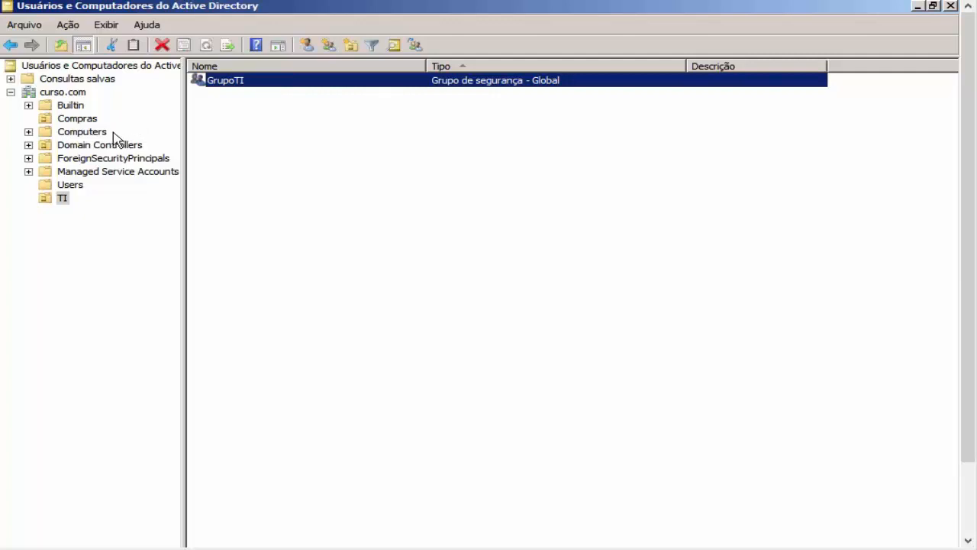
{"action": "left_click", "coordinate": [89, 122]}
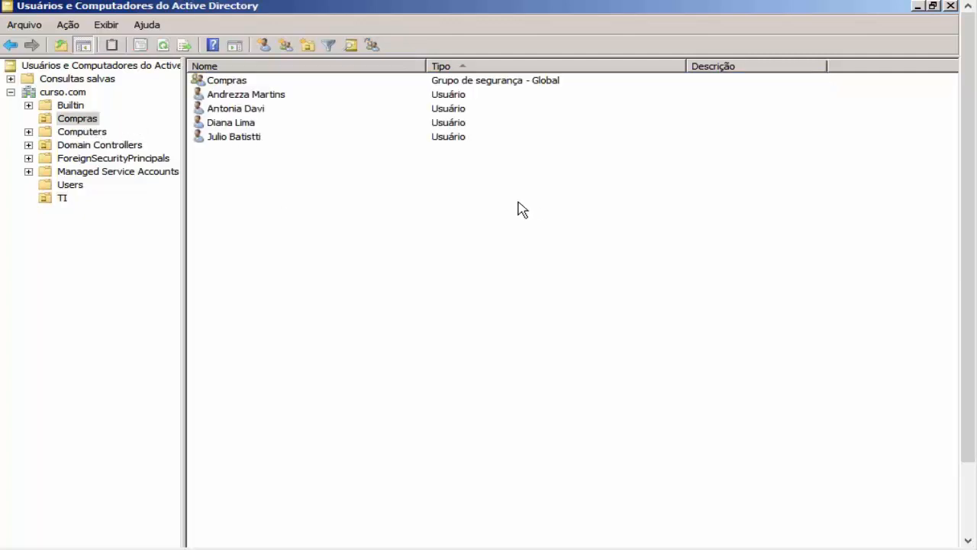
Step: Cut the four user accounts from Compras, paste them into TI, then select GrupoTI
{"action": "left_click_drag", "start_coordinate": [518, 201], "coordinate": [287, 99]}
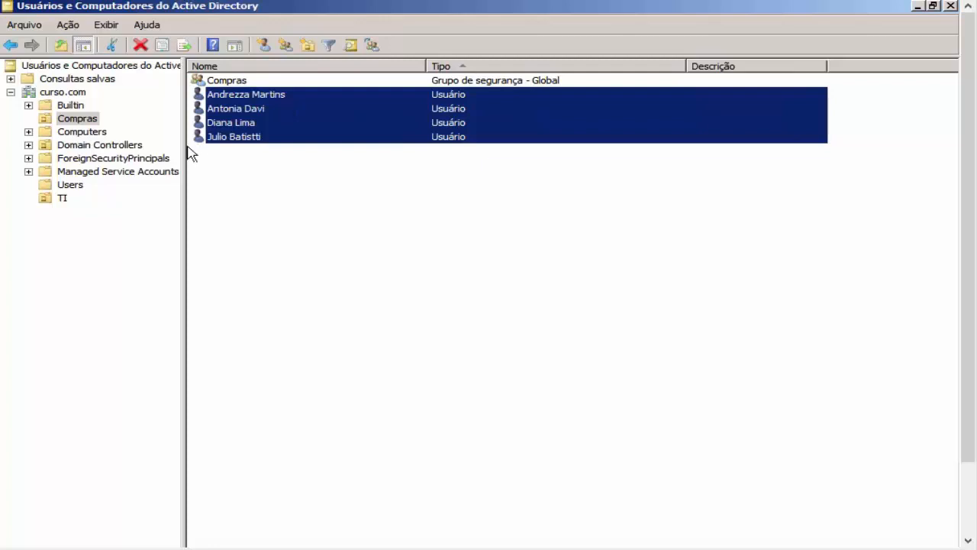
{"action": "left_click", "coordinate": [80, 202]}
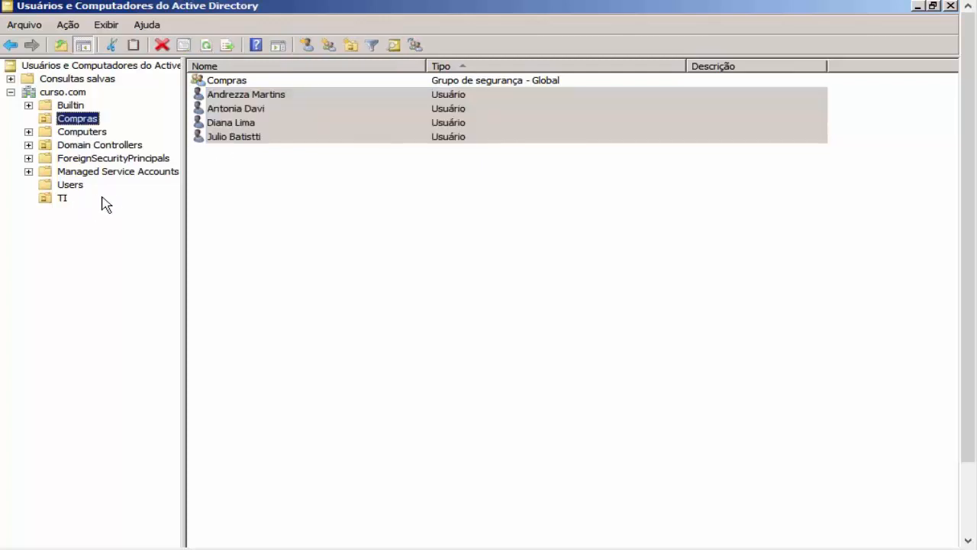
{"action": "left_click", "coordinate": [60, 202]}
{"action": "right_click", "coordinate": [339, 200]}
{"action": "left_click", "coordinate": [384, 293]}
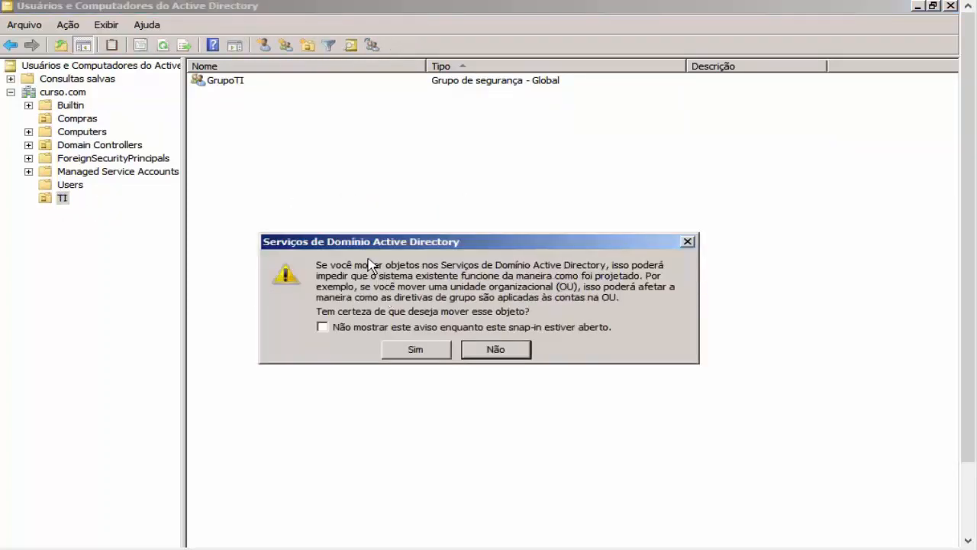
{"action": "left_click", "coordinate": [424, 348]}
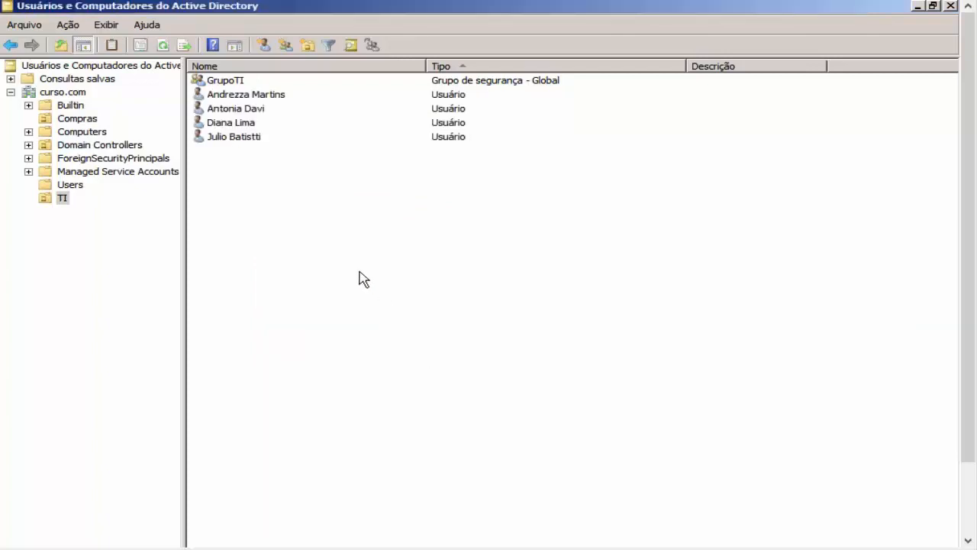
{"action": "left_click", "coordinate": [248, 84]}
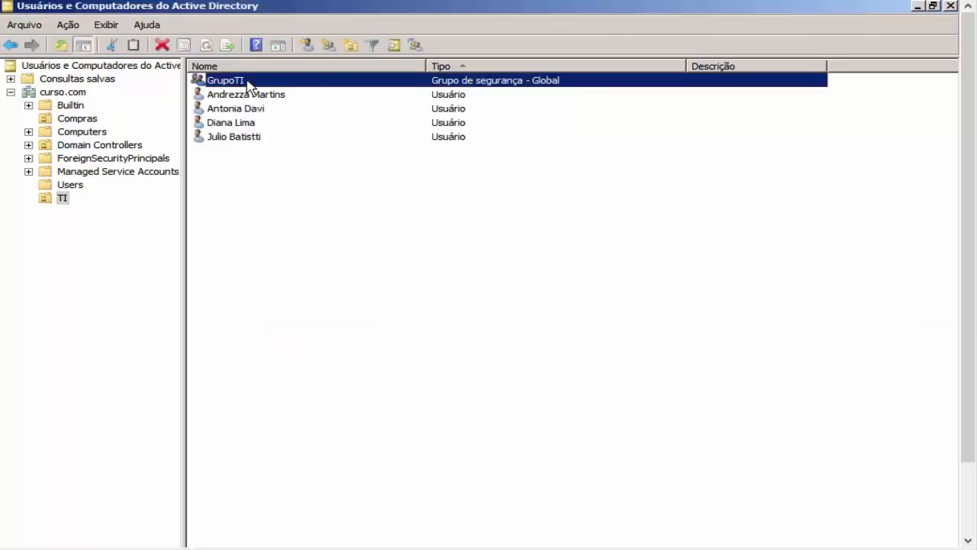
Step: Open GrupoTI's Membros tab and add the first user account
{"action": "double_click", "coordinate": [248, 84]}
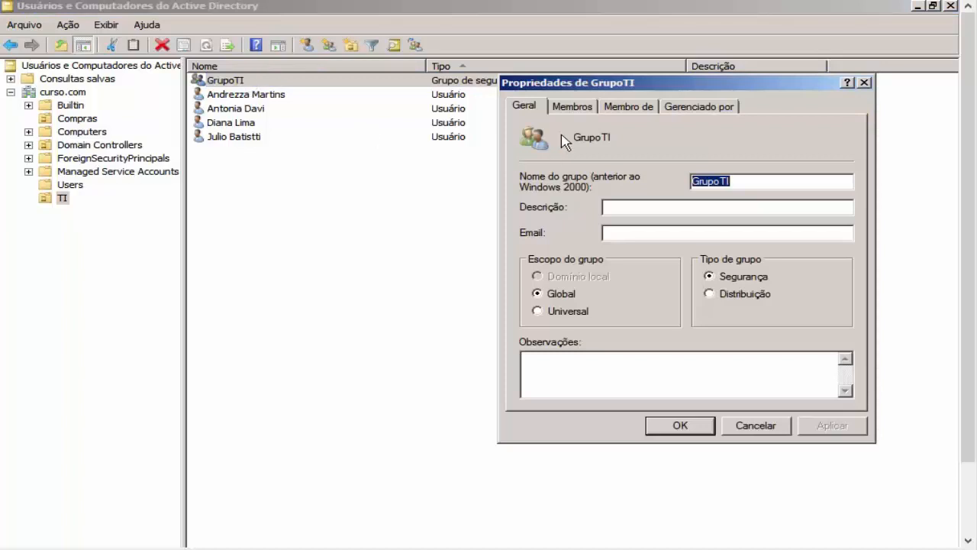
{"action": "left_click", "coordinate": [578, 107]}
{"action": "left_click", "coordinate": [562, 374]}
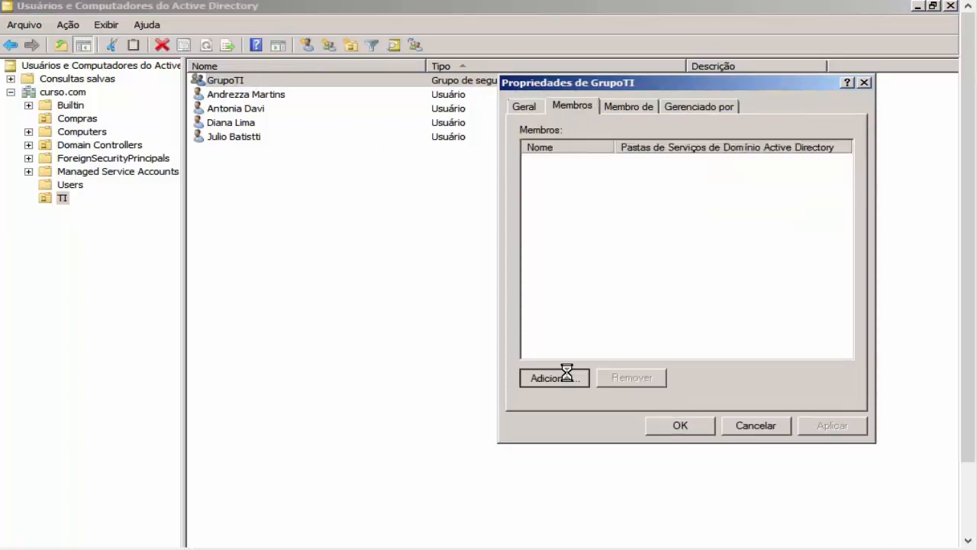
{"action": "left_click_drag", "start_coordinate": [595, 113], "coordinate": [606, 181]}
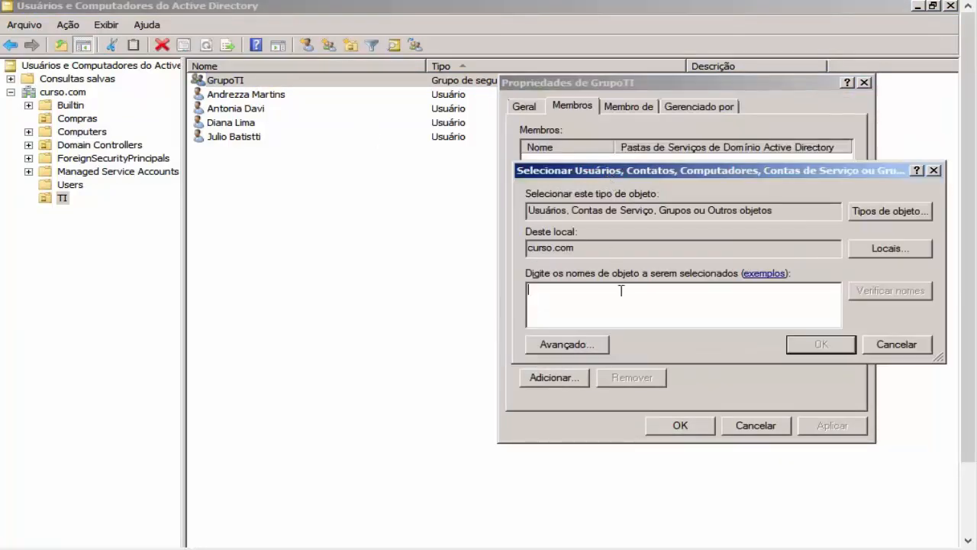
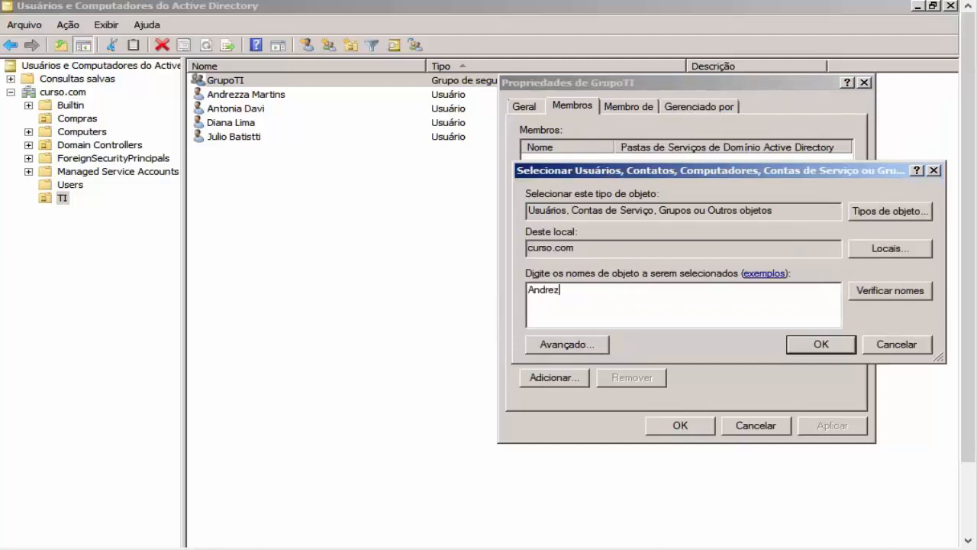
{"action": "key", "text": "Return"}
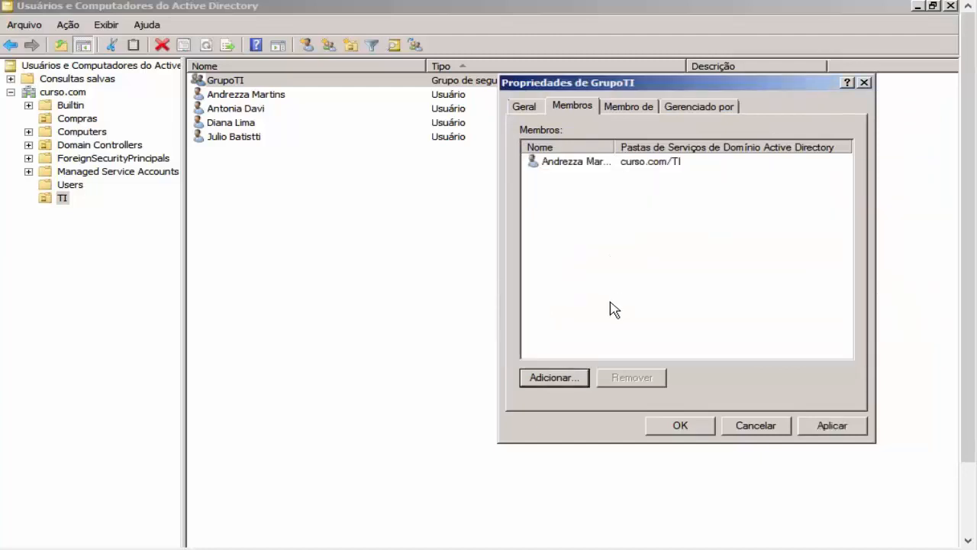
Step: Add three more user accounts as members of GrupoTI
{"action": "left_click", "coordinate": [565, 379]}
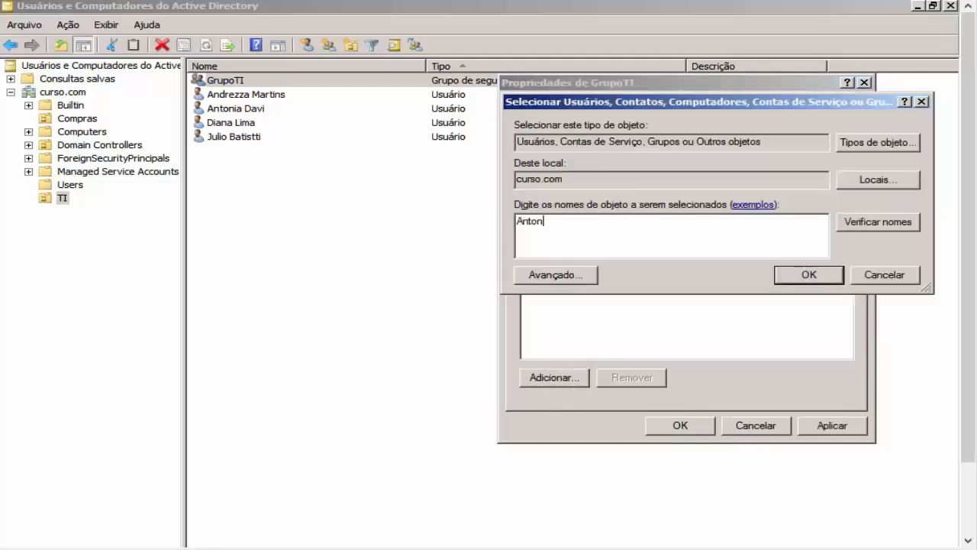
{"action": "key", "text": "Return"}
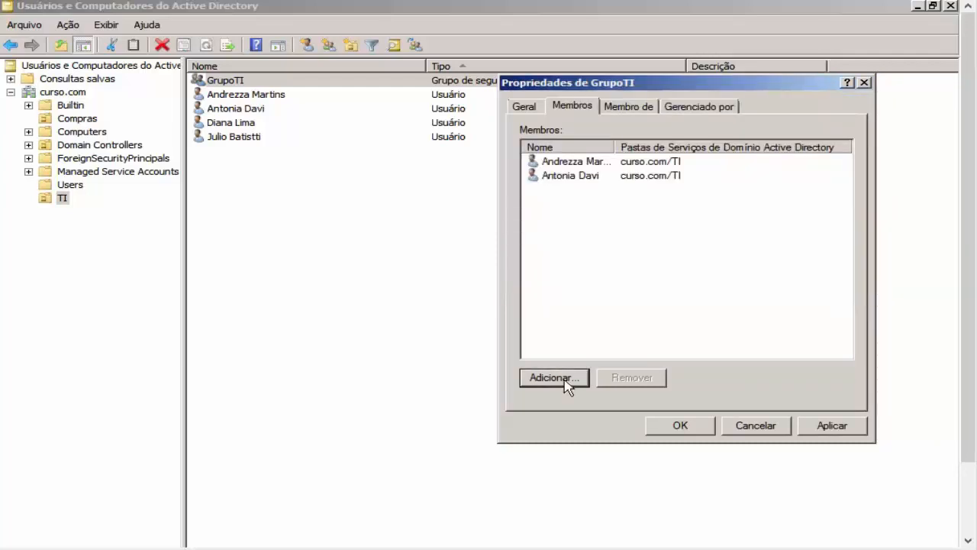
{"action": "left_click", "coordinate": [565, 379]}
{"action": "type", "text": "Diana"}
{"action": "key", "text": "Return"}
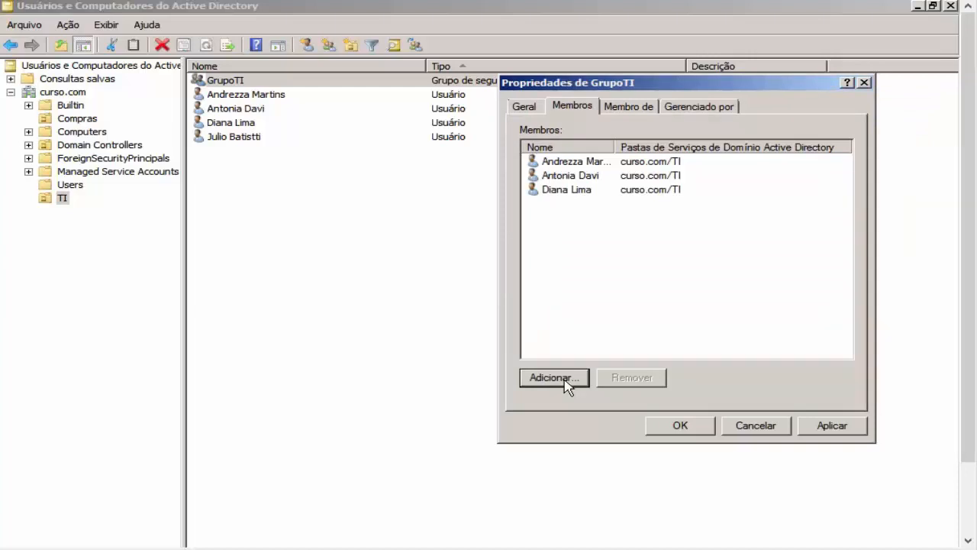
{"action": "left_click", "coordinate": [564, 379]}
{"action": "type", "text": "Ju"}
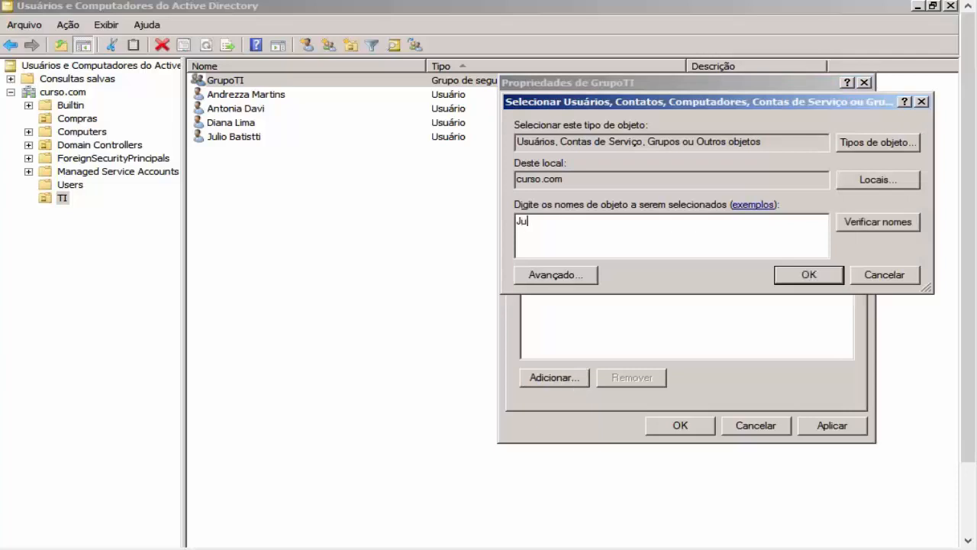
{"action": "type", "text": "lio"}
{"action": "key", "text": "Return"}
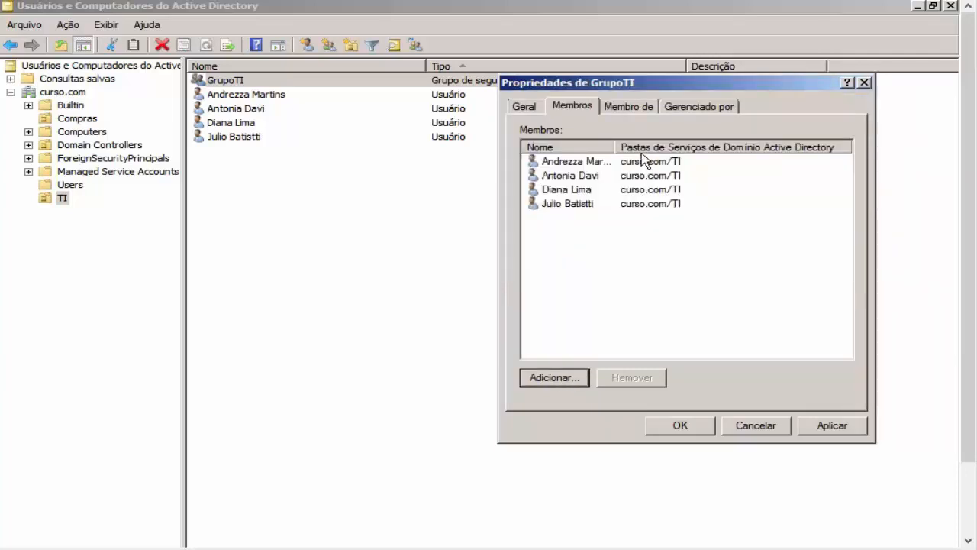
Step: Review the four listed members and apply the GrupoTI membership change
{"action": "left_click_drag", "start_coordinate": [644, 90], "coordinate": [519, 79]}
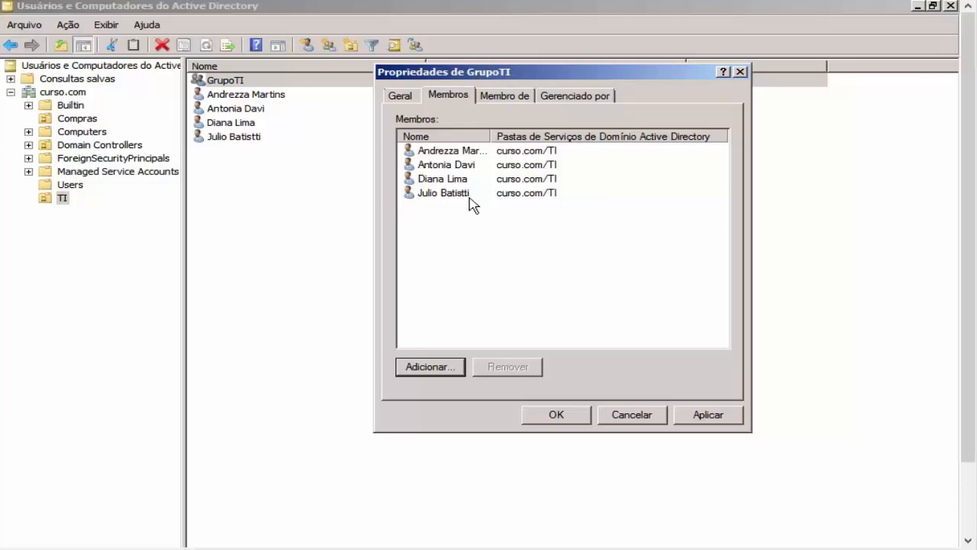
{"action": "left_click_drag", "start_coordinate": [563, 249], "coordinate": [450, 149]}
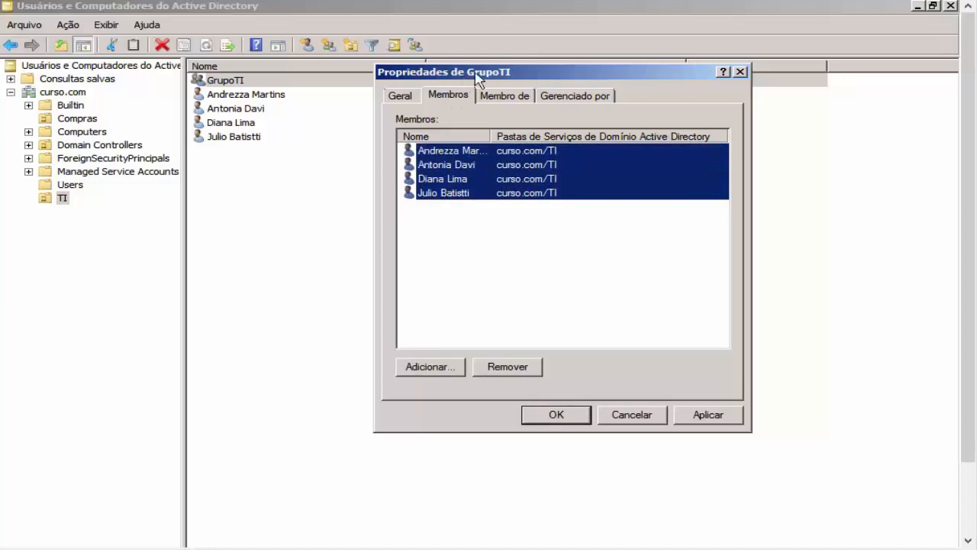
{"action": "left_click", "coordinate": [580, 264]}
{"action": "left_click_drag", "start_coordinate": [618, 258], "coordinate": [484, 145]}
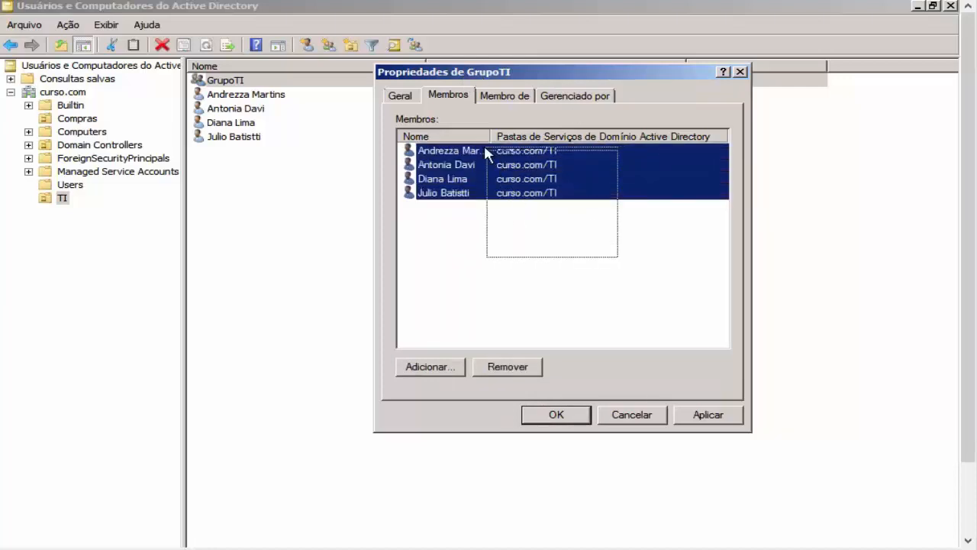
{"action": "left_click_drag", "start_coordinate": [558, 252], "coordinate": [498, 161]}
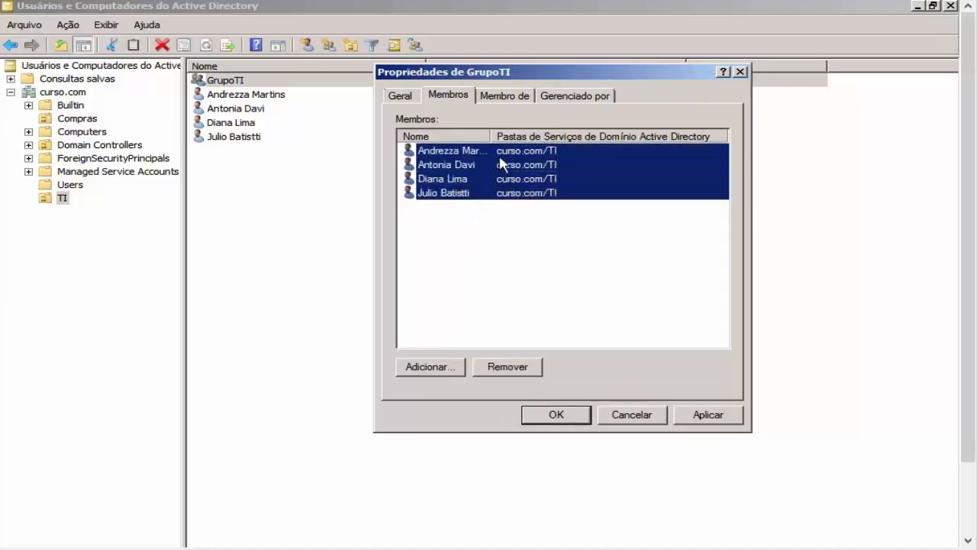
{"action": "left_click", "coordinate": [709, 414]}
Step: Close GrupoTI's properties, then reopen them to check its four members
{"action": "left_click", "coordinate": [579, 418]}
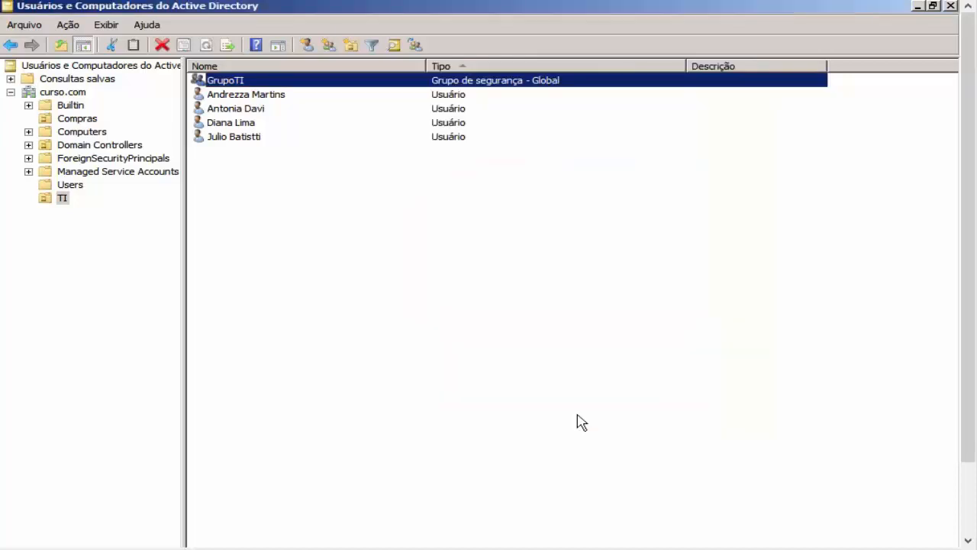
{"action": "double_click", "coordinate": [271, 82]}
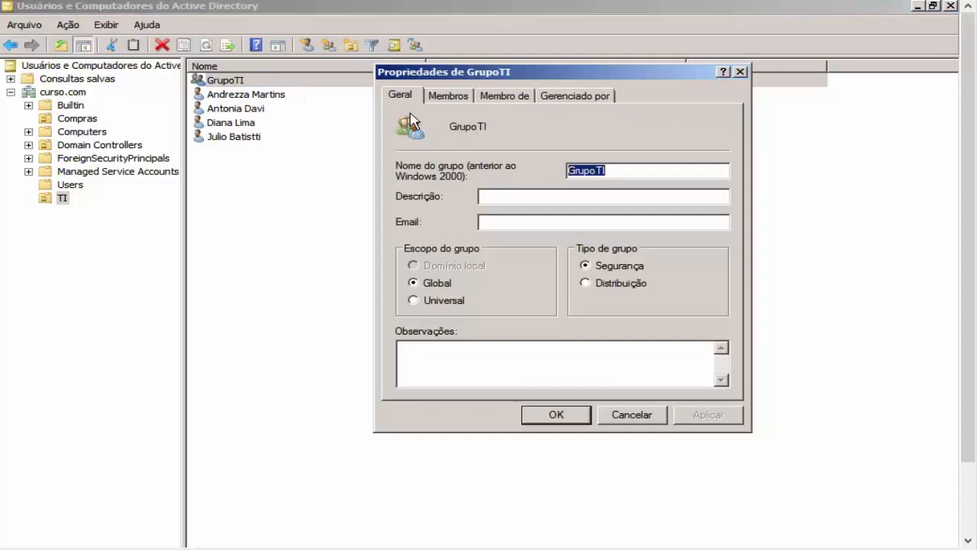
{"action": "left_click", "coordinate": [452, 97]}
{"action": "left_click_drag", "start_coordinate": [536, 250], "coordinate": [489, 145]}
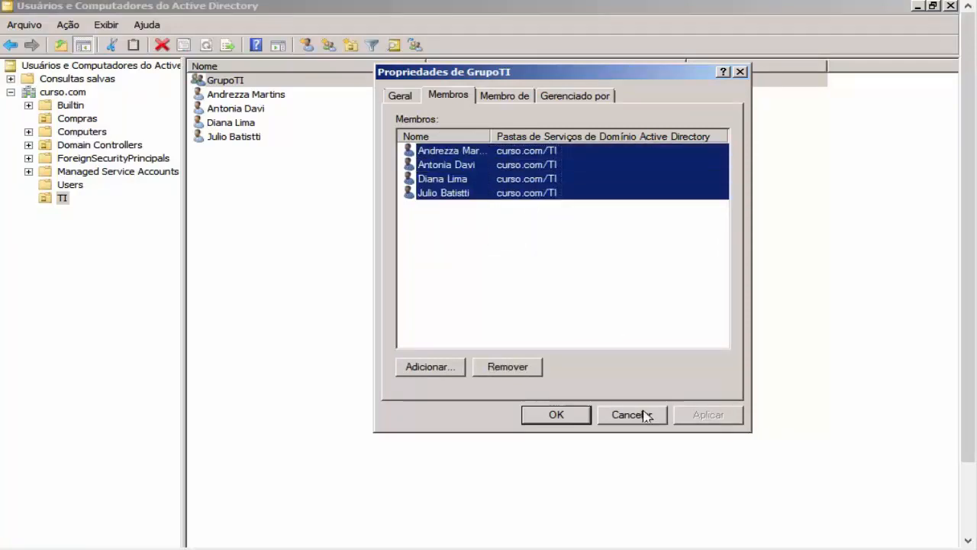
{"action": "left_click_drag", "start_coordinate": [540, 267], "coordinate": [447, 151]}
{"action": "left_click", "coordinate": [573, 418]}
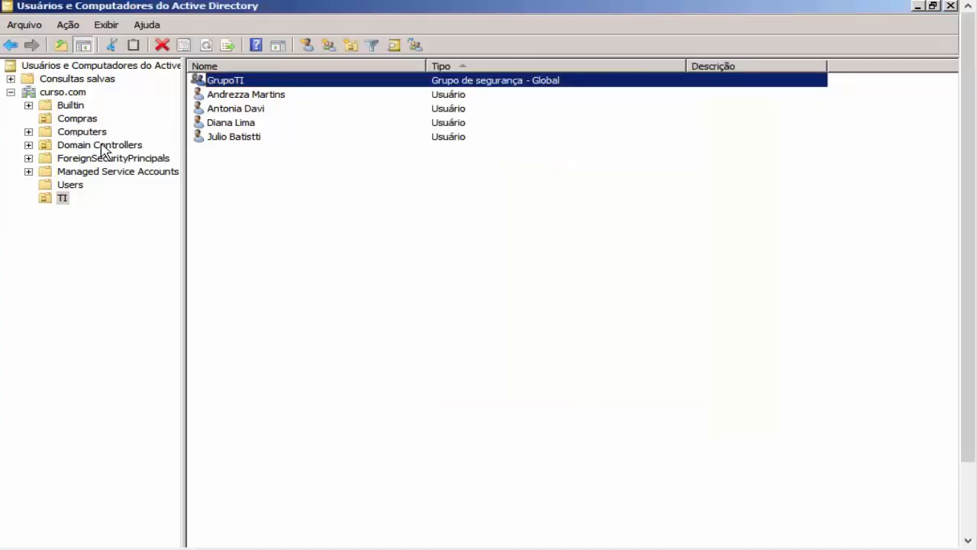
Step: Remove all members from the Compras group and apply the change
{"action": "left_click", "coordinate": [84, 121]}
{"action": "double_click", "coordinate": [229, 82]}
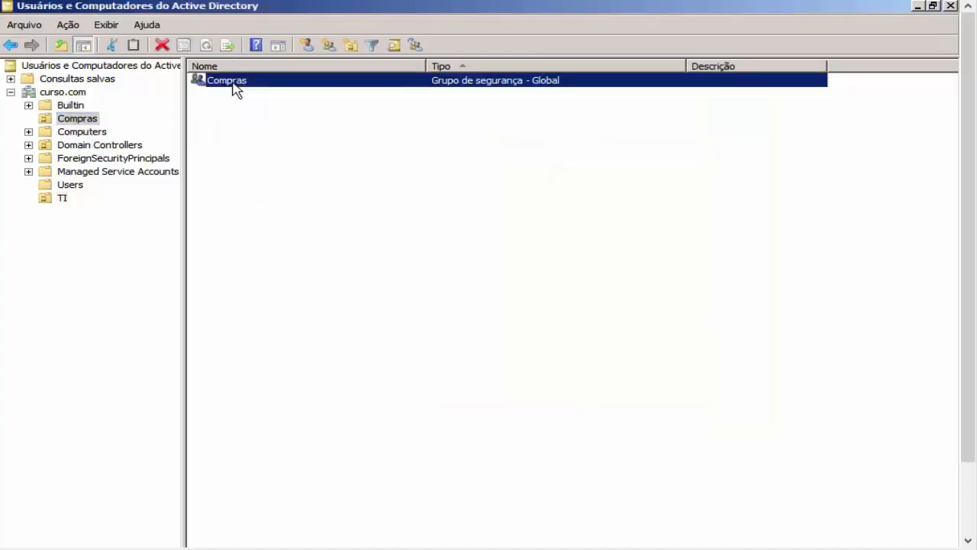
{"action": "left_click", "coordinate": [465, 99]}
{"action": "left_click", "coordinate": [487, 192], "text": "shift"}
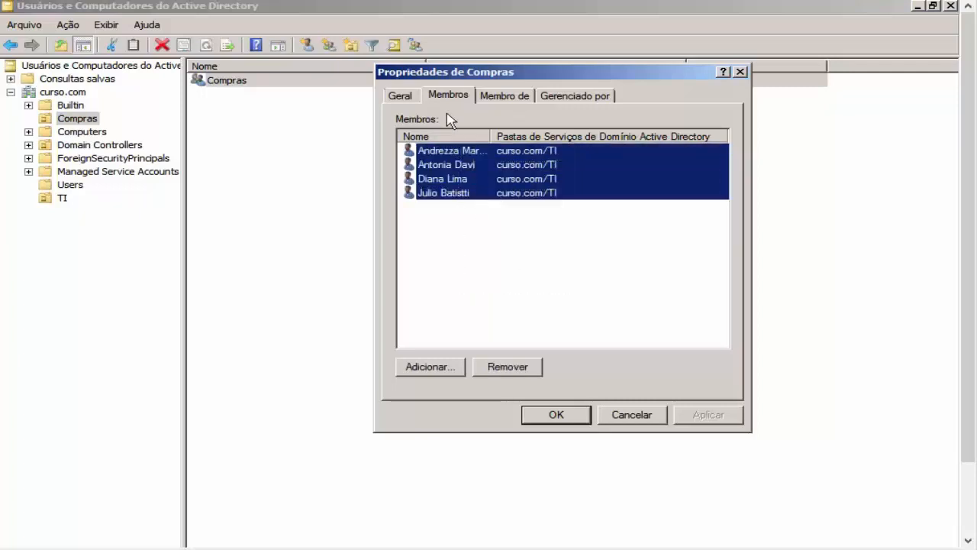
{"action": "left_click", "coordinate": [527, 368]}
{"action": "left_click", "coordinate": [538, 354]}
{"action": "left_click", "coordinate": [707, 415]}
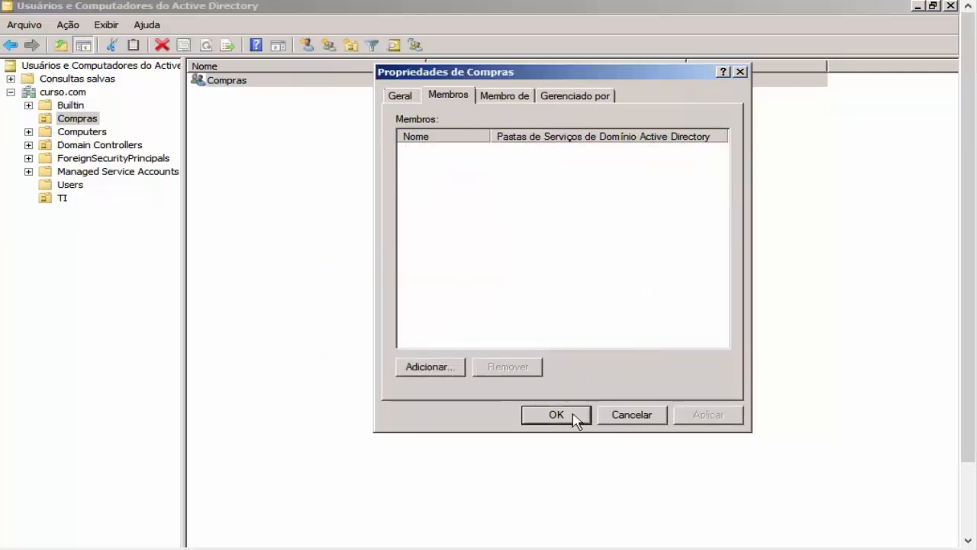
{"action": "left_click", "coordinate": [576, 415]}
Step: Return to the TI container and select GrupoTI
{"action": "left_click", "coordinate": [63, 200]}
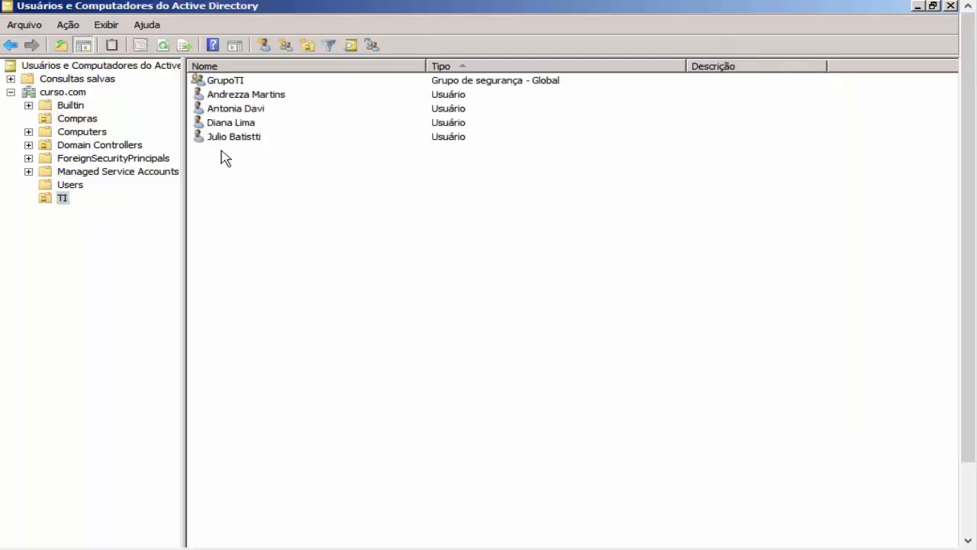
{"action": "key", "text": "super"}
{"action": "key", "text": "super"}
{"action": "left_click", "coordinate": [62, 200]}
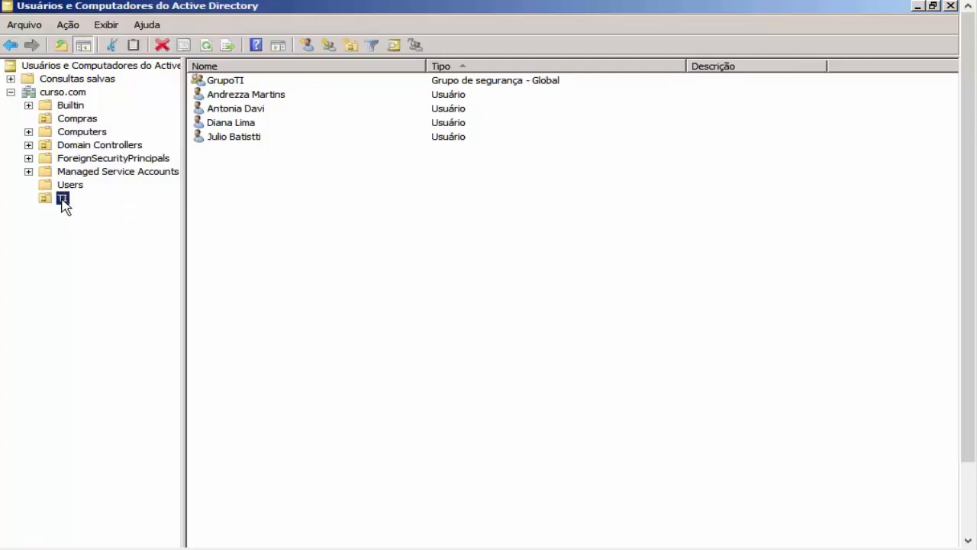
{"action": "left_click", "coordinate": [256, 82]}
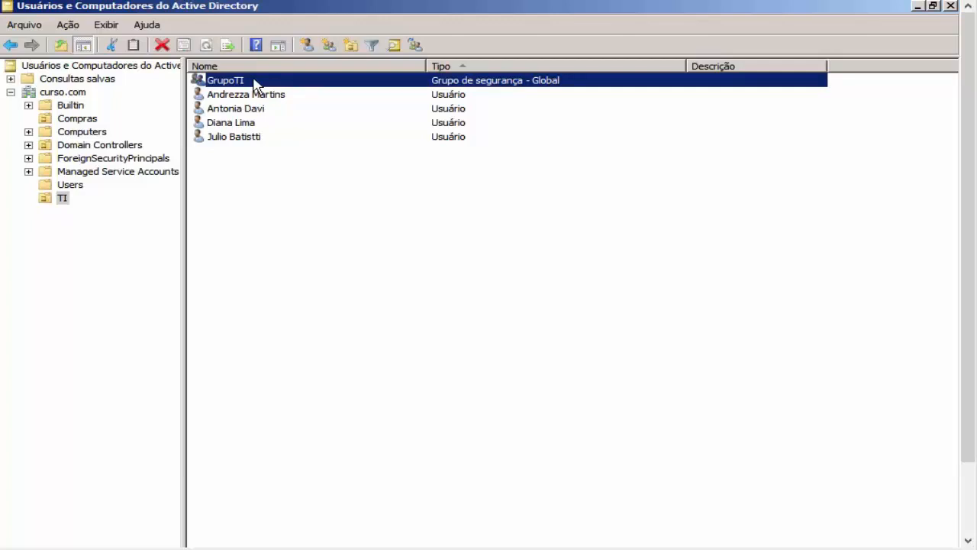
Step: Confirm GrupoTI lists four members, then reopen and cancel its properties
{"action": "double_click", "coordinate": [229, 80]}
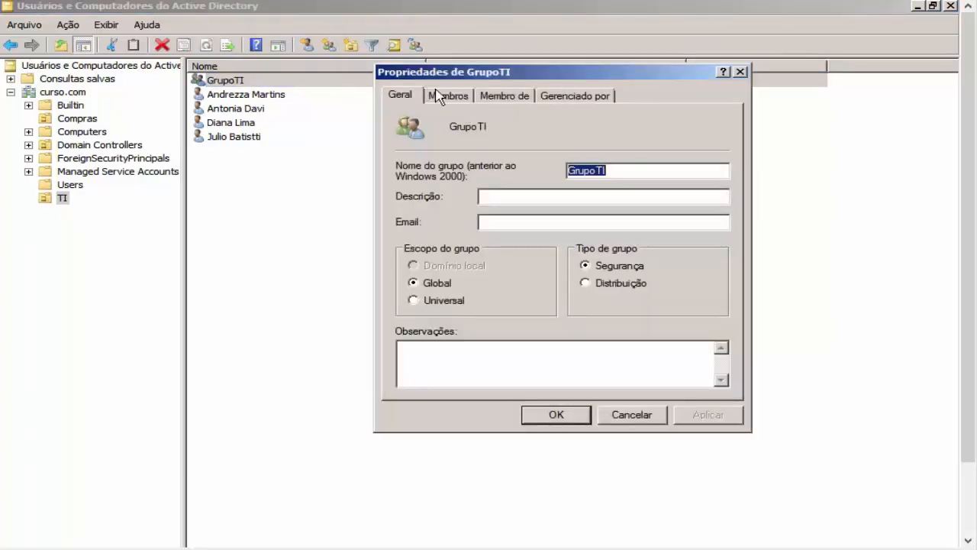
{"action": "left_click", "coordinate": [442, 95]}
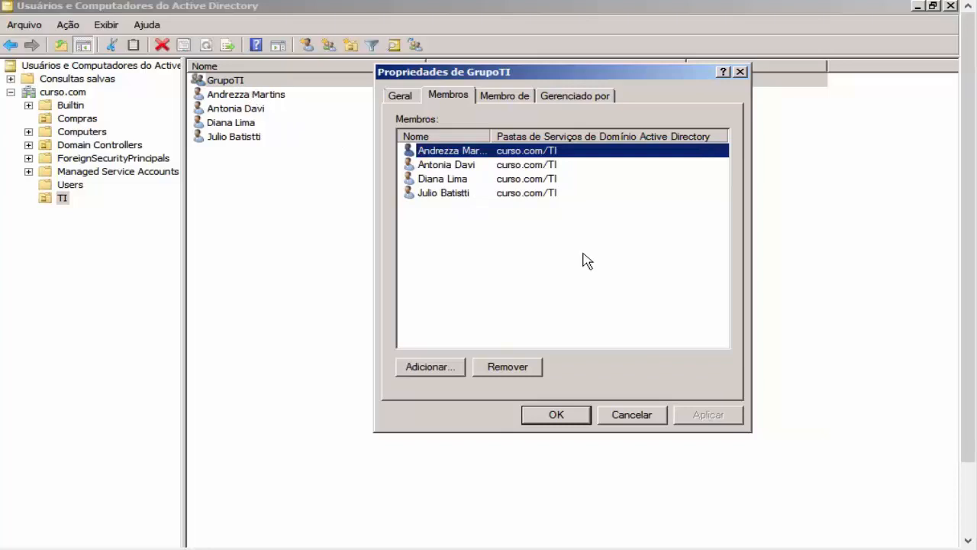
{"action": "left_click", "coordinate": [574, 417]}
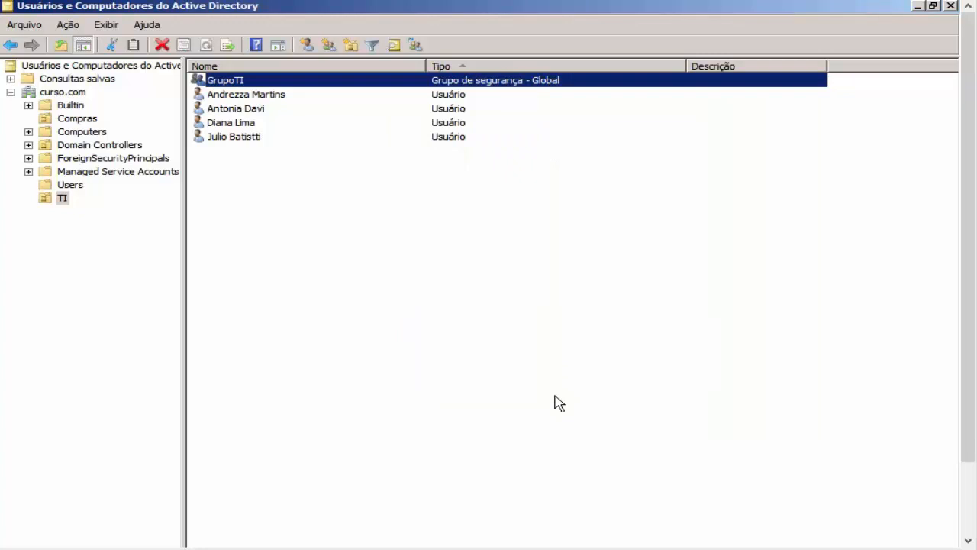
{"action": "mouse_move", "coordinate": [969, 428]}
{"action": "left_mouse_down"}
{"action": "mouse_move", "coordinate": [970, 480]}
{"action": "mouse_move", "coordinate": [968, 418]}
{"action": "left_mouse_up"}
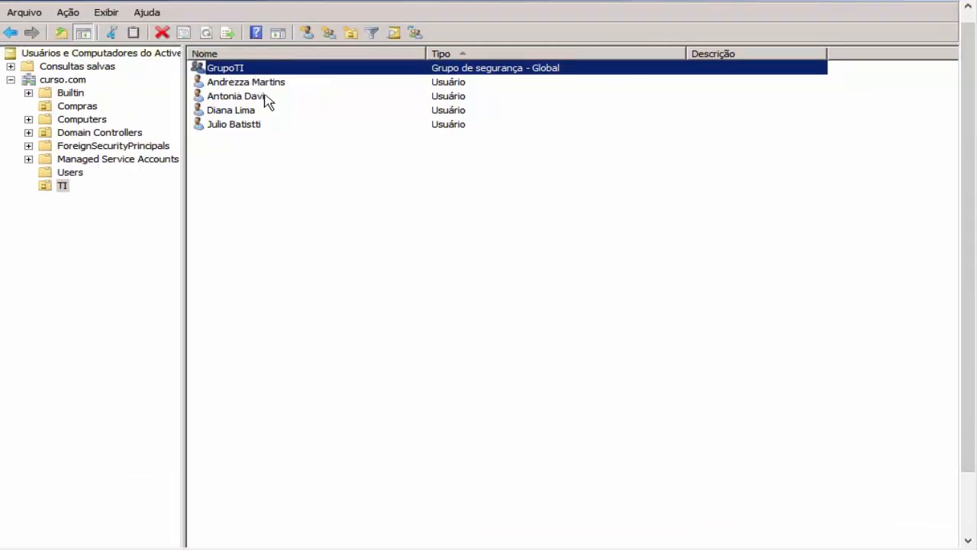
{"action": "double_click", "coordinate": [256, 68]}
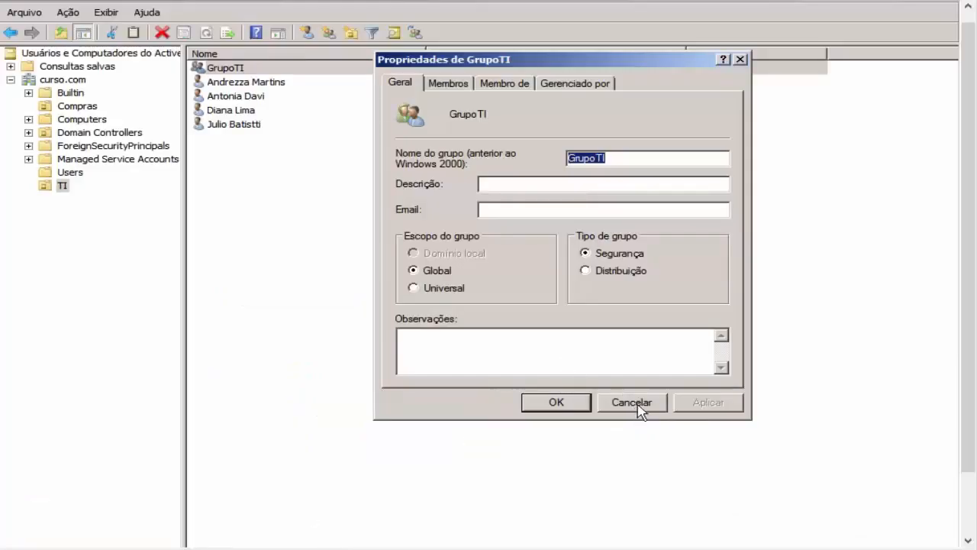
{"action": "left_click", "coordinate": [634, 405]}
{"action": "left_click_drag", "start_coordinate": [971, 466], "coordinate": [971, 517]}
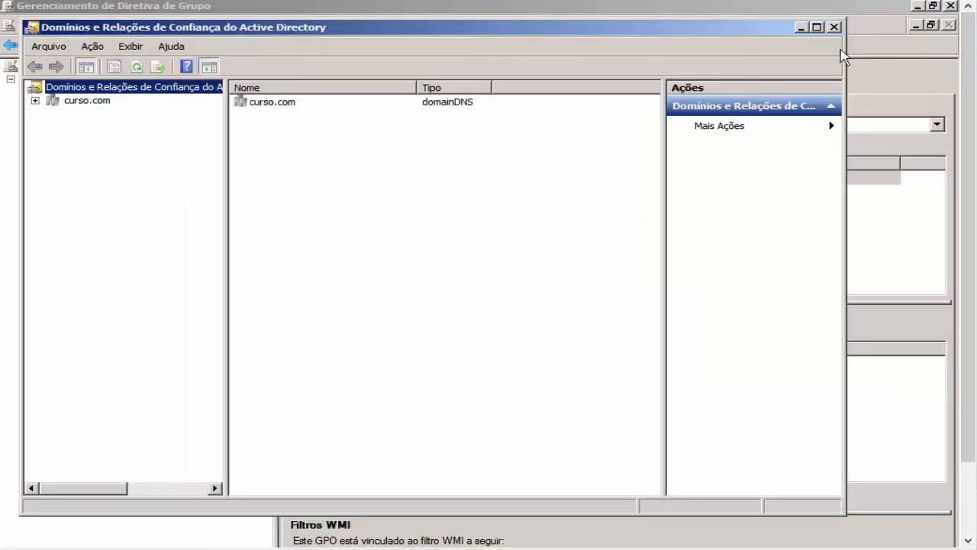
Step: Close Domains and Trusts and Group Policy Management, open Configurando PSO, paste adsiedit.msc into search
{"action": "left_click", "coordinate": [835, 27]}
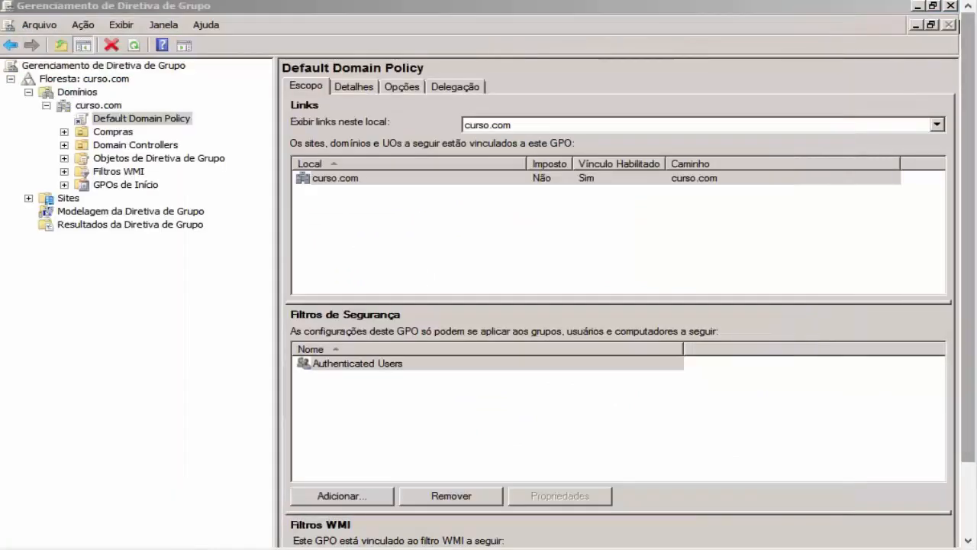
{"action": "left_click", "coordinate": [951, 6]}
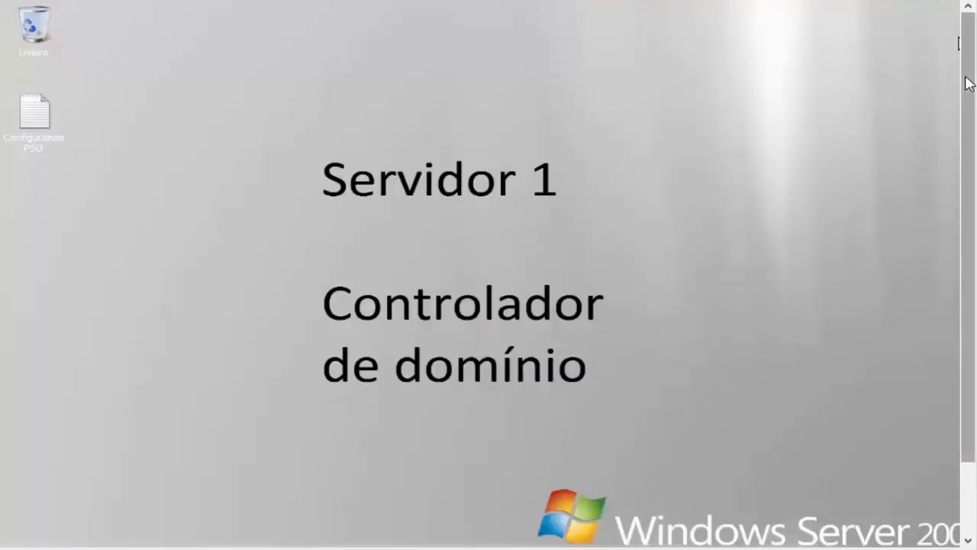
{"action": "double_click", "coordinate": [49, 130]}
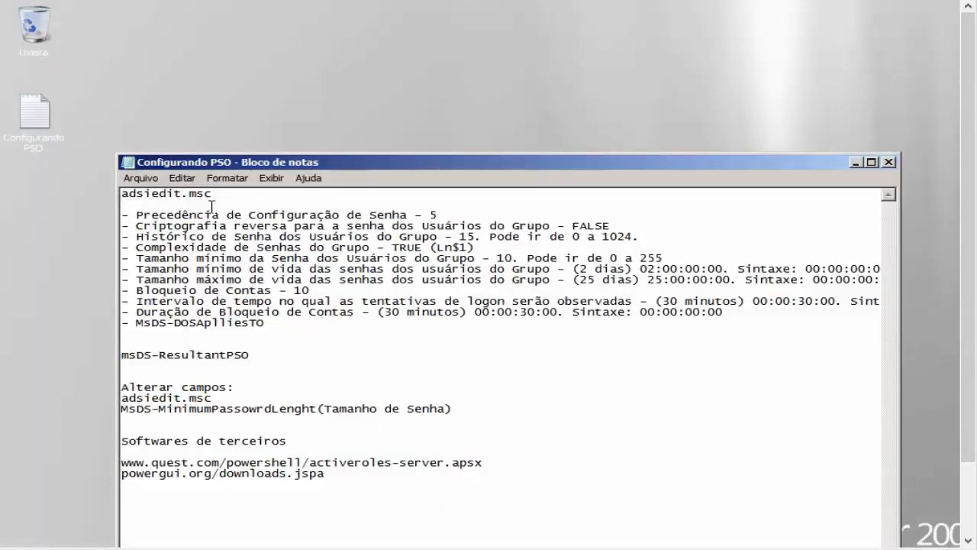
{"action": "left_click_drag", "start_coordinate": [229, 194], "coordinate": [120, 193]}
{"action": "key", "text": "ctrl+c"}
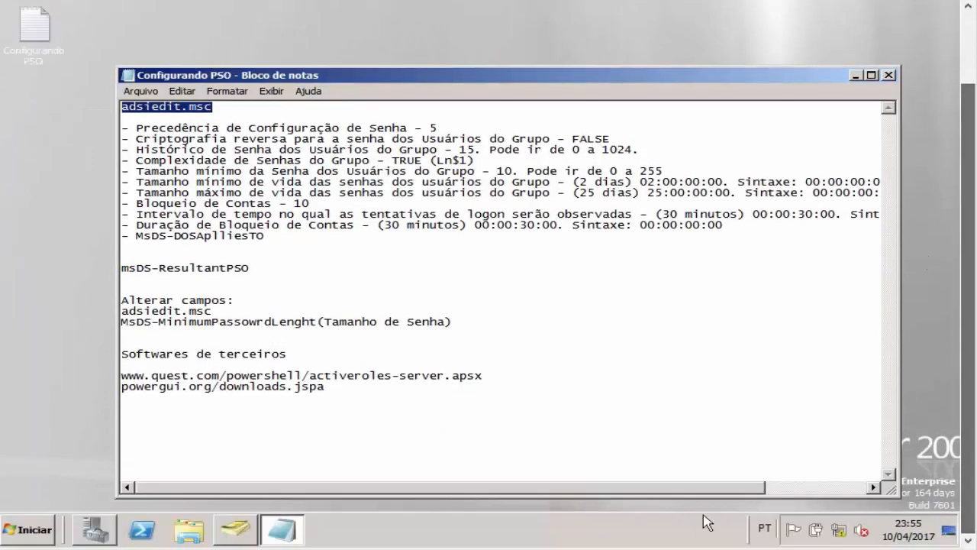
{"action": "left_click", "coordinate": [29, 529]}
{"action": "key", "text": "ctrl+v"}
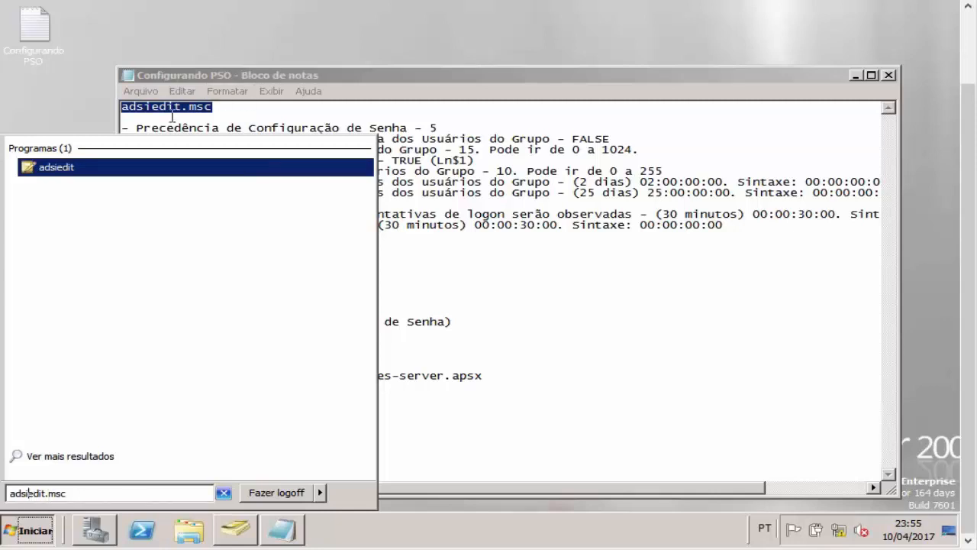
Step: Copy the adsiedit.msc text from the notes again and paste it into Start search
{"action": "left_click", "coordinate": [149, 115]}
{"action": "left_click_drag", "start_coordinate": [151, 108], "coordinate": [175, 108]}
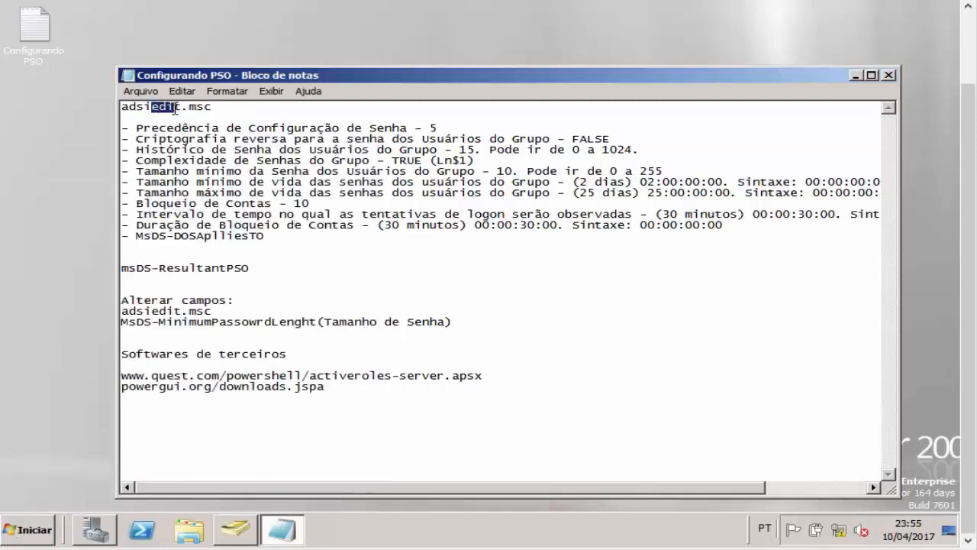
{"action": "left_click", "coordinate": [31, 529]}
{"action": "key", "text": "ctrl+v"}
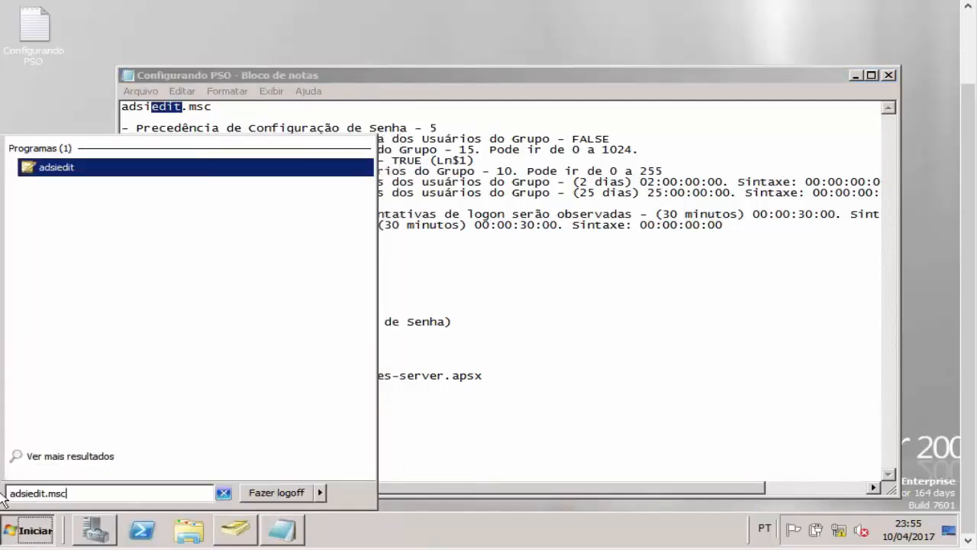
Step: Launch ADSI Edit and bring up the actions on its root node
{"action": "left_click", "coordinate": [56, 167]}
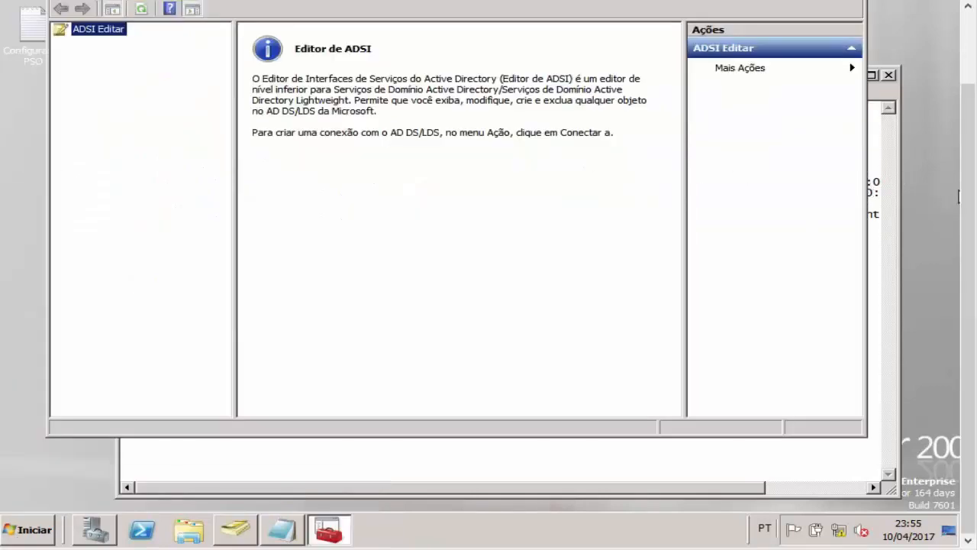
{"action": "left_click_drag", "start_coordinate": [965, 197], "coordinate": [965, 176]}
{"action": "left_click_drag", "start_coordinate": [965, 90], "coordinate": [965, 53]}
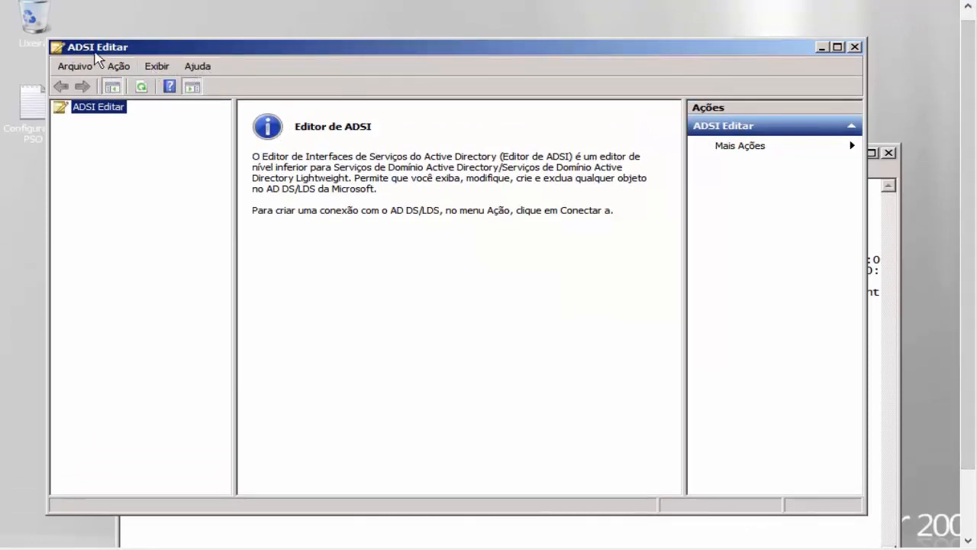
{"action": "right_click", "coordinate": [99, 111]}
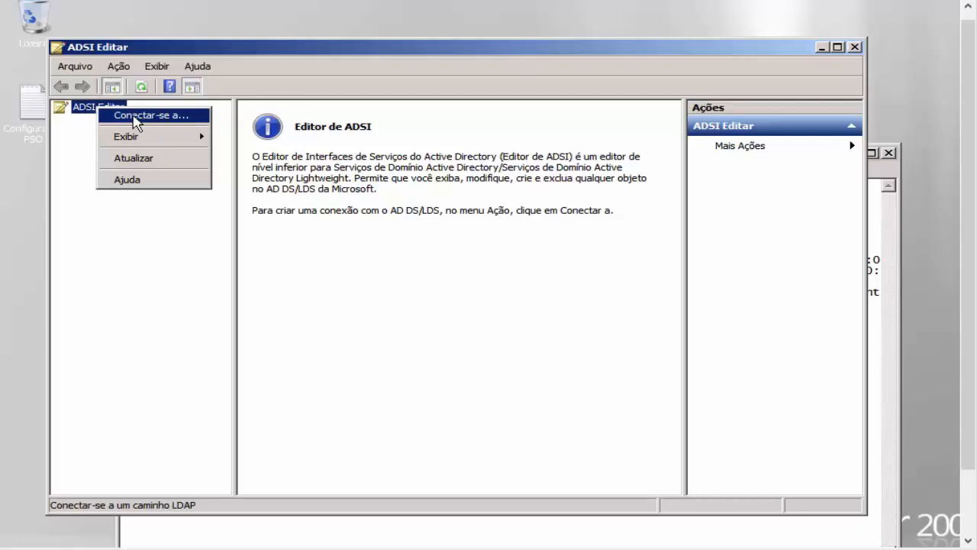
{"action": "right_click", "coordinate": [87, 108]}
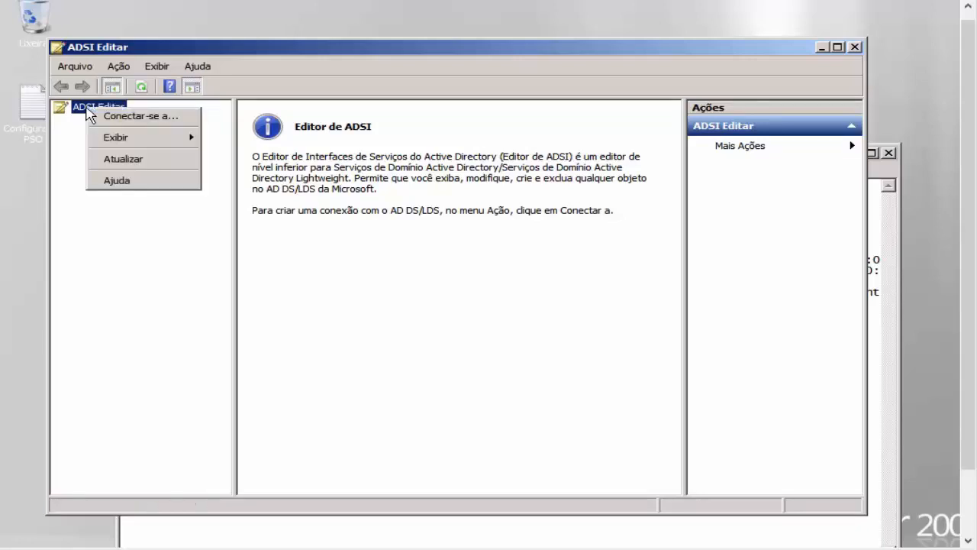
Step: Name a new connection curso.com for the default naming context
{"action": "left_click", "coordinate": [143, 123]}
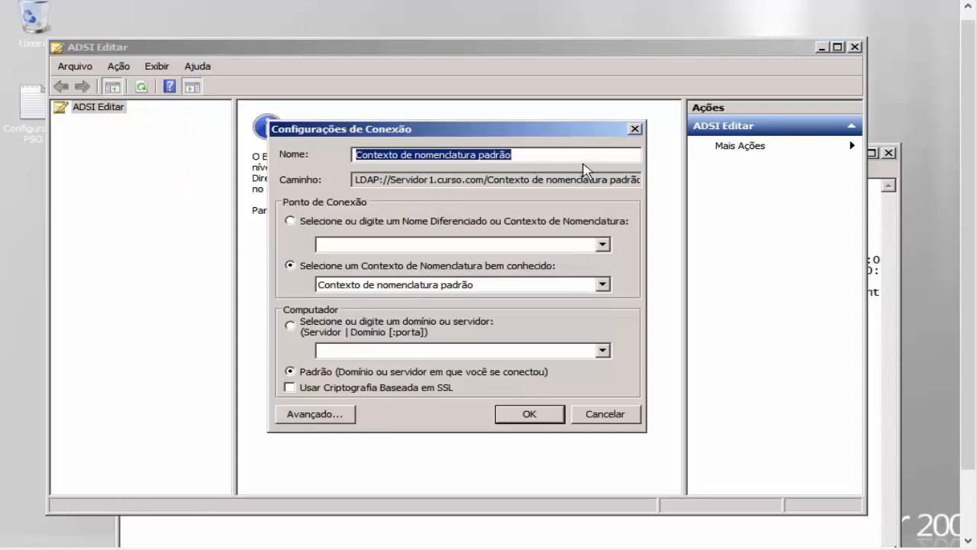
{"action": "type", "text": "curso.com"}
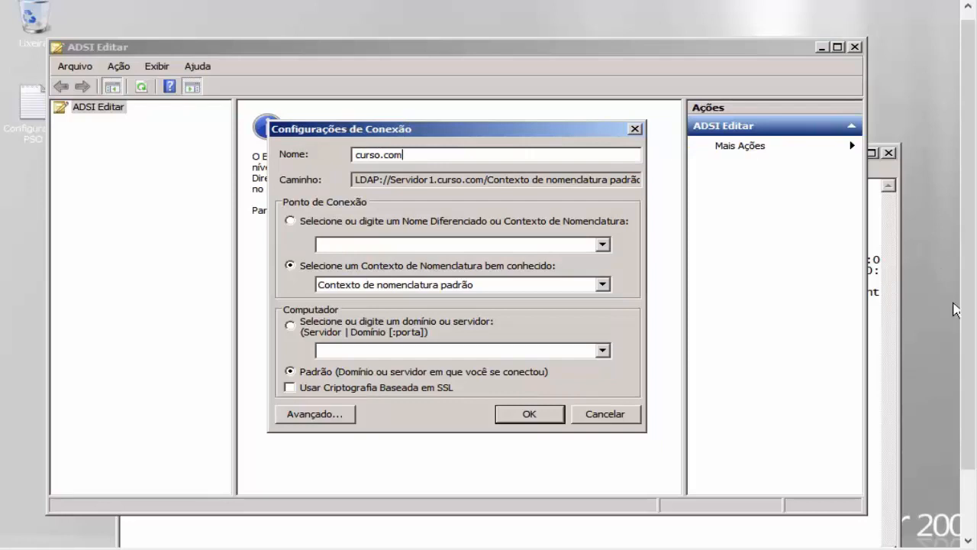
{"action": "scroll", "coordinate": [954, 313], "scroll_direction": "down", "scroll_amount": 1}
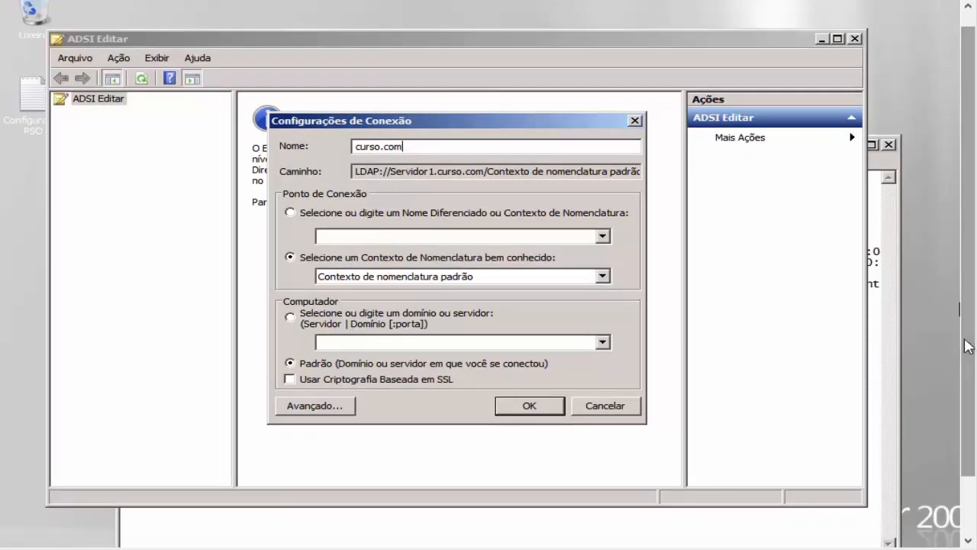
{"action": "scroll", "coordinate": [967, 347], "scroll_direction": "down", "scroll_amount": 2}
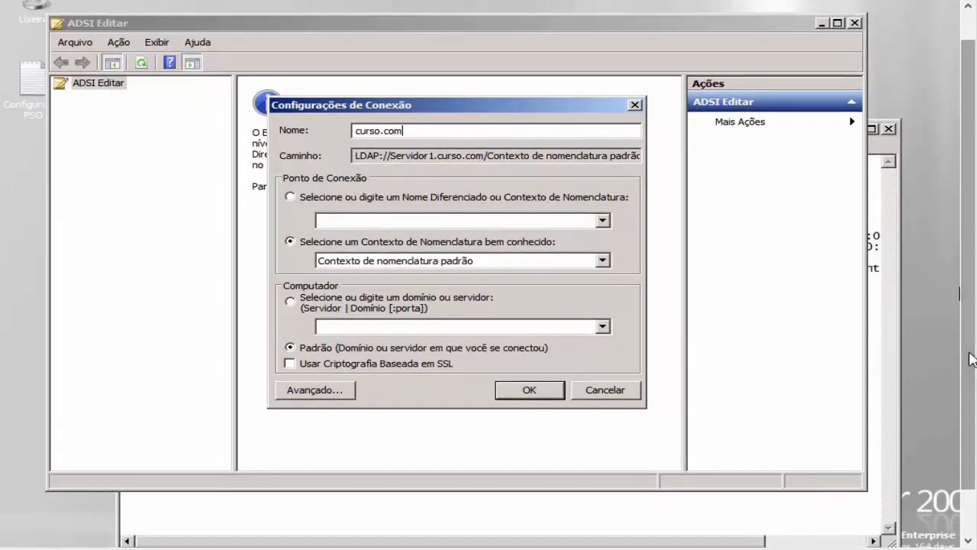
{"action": "scroll", "coordinate": [971, 359], "scroll_direction": "down", "scroll_amount": 3}
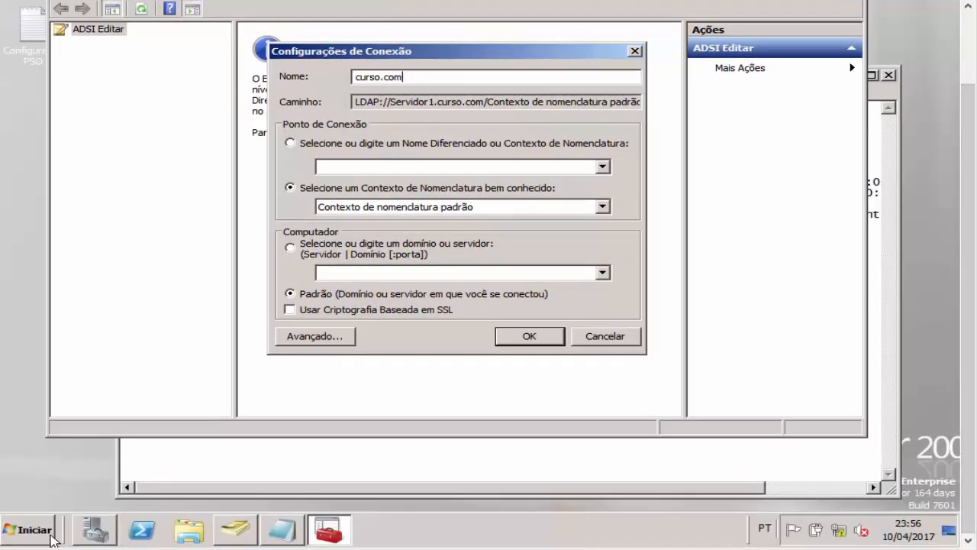
{"action": "left_click", "coordinate": [28, 529]}
Step: Open Command Prompt and run ipconfig
{"action": "left_click", "coordinate": [96, 154]}
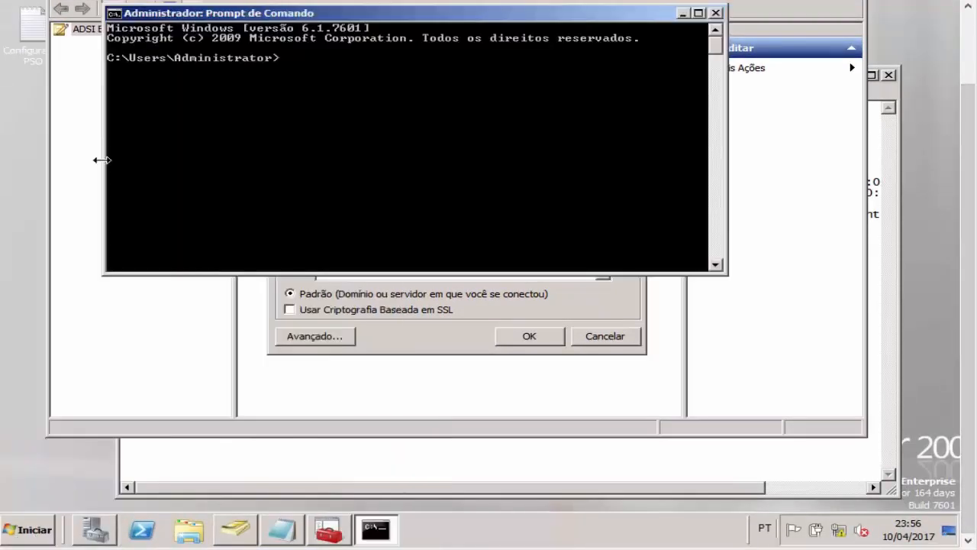
{"action": "scroll", "coordinate": [968, 200], "scroll_direction": "up", "scroll_amount": 3}
{"action": "scroll", "coordinate": [968, 200], "scroll_direction": "up", "scroll_amount": 1}
{"action": "type", "text": "i"}
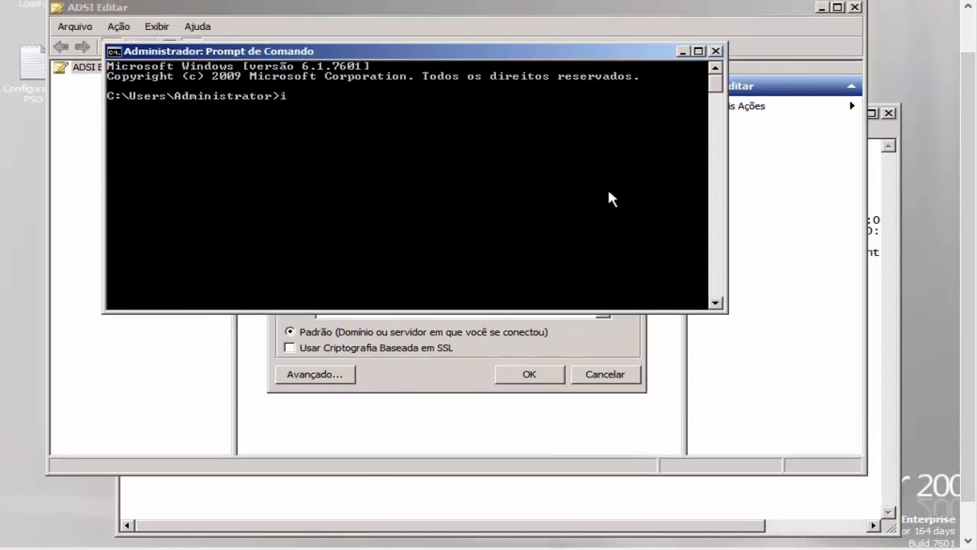
{"action": "type", "text": "pconfig"}
{"action": "key", "text": "Return"}
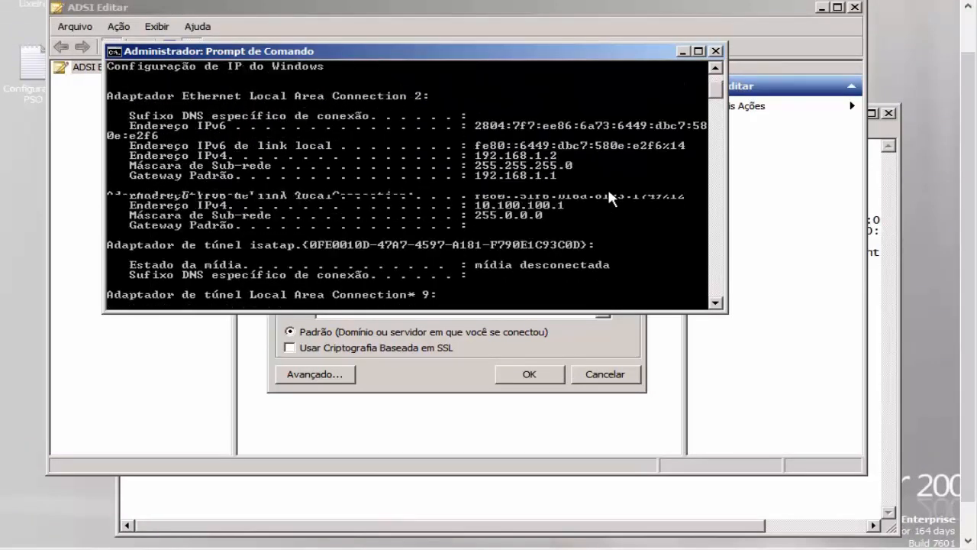
{"action": "scroll", "coordinate": [606, 186], "scroll_direction": "up", "scroll_amount": 6}
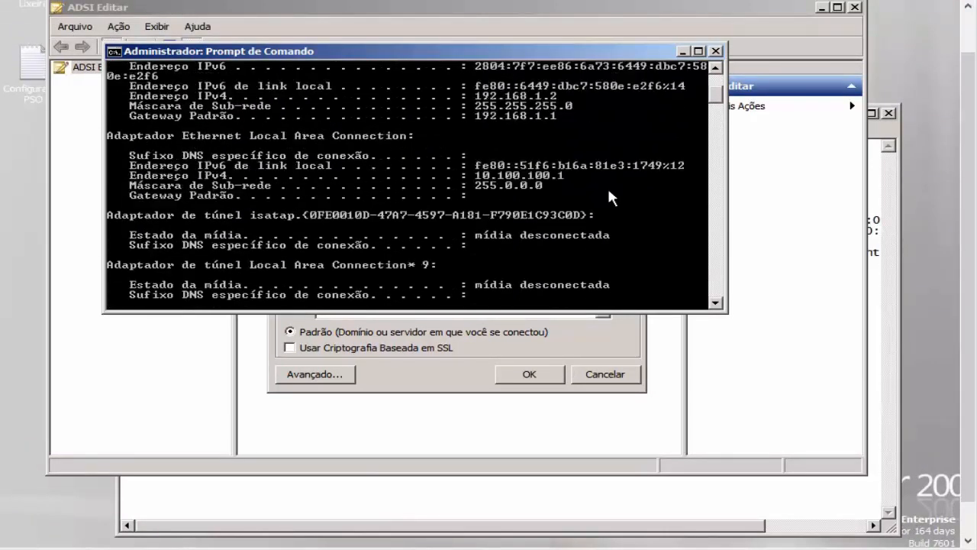
{"action": "scroll", "coordinate": [608, 191], "scroll_direction": "down", "scroll_amount": 6}
Step: Run ipconfig /all to confirm host Servidor1 and DNS suffix curso.com, then close it
{"action": "key", "text": "Up"}
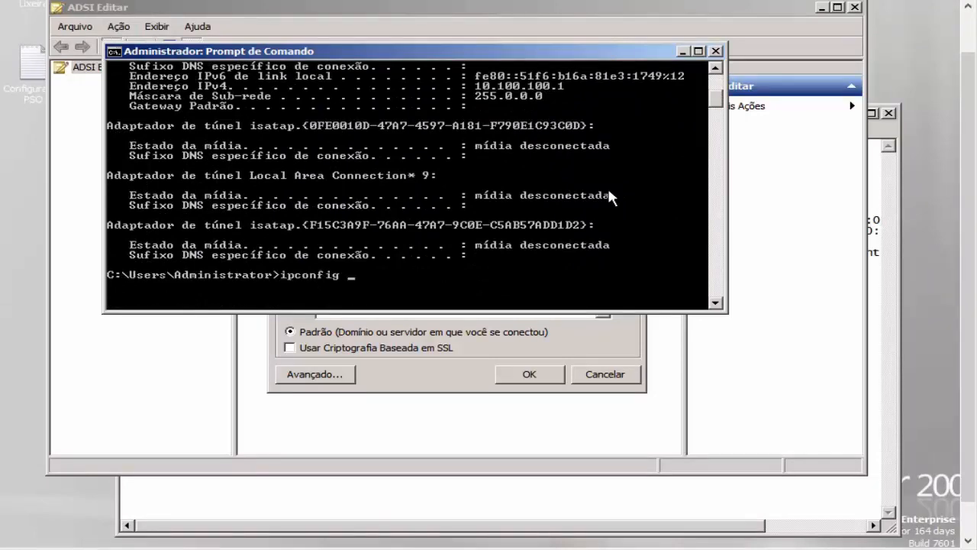
{"action": "type", "text": "/all"}
{"action": "key", "text": "Return"}
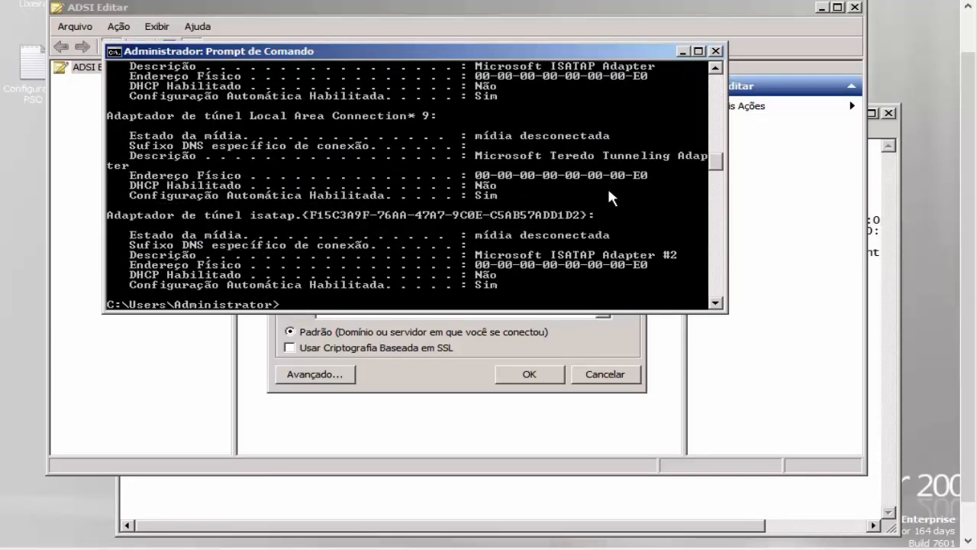
{"action": "scroll", "coordinate": [609, 192], "scroll_direction": "up", "scroll_amount": 4}
{"action": "scroll", "coordinate": [608, 194], "scroll_direction": "up", "scroll_amount": 13}
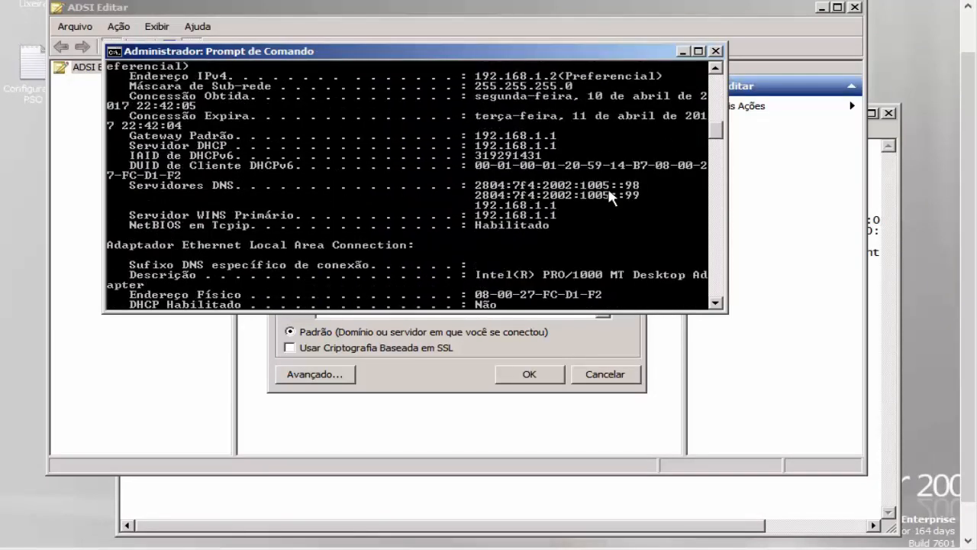
{"action": "scroll", "coordinate": [606, 182], "scroll_direction": "up", "scroll_amount": 2}
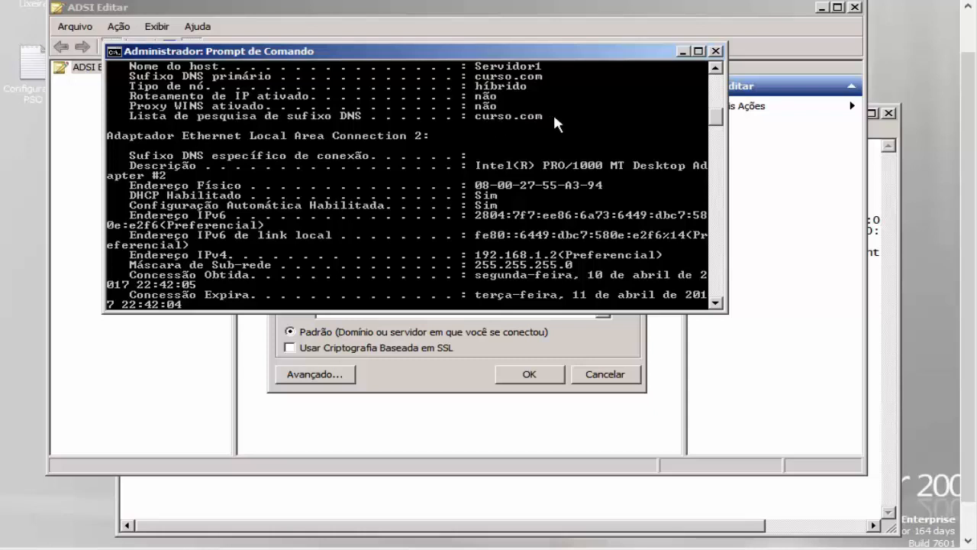
{"action": "left_click", "coordinate": [715, 51]}
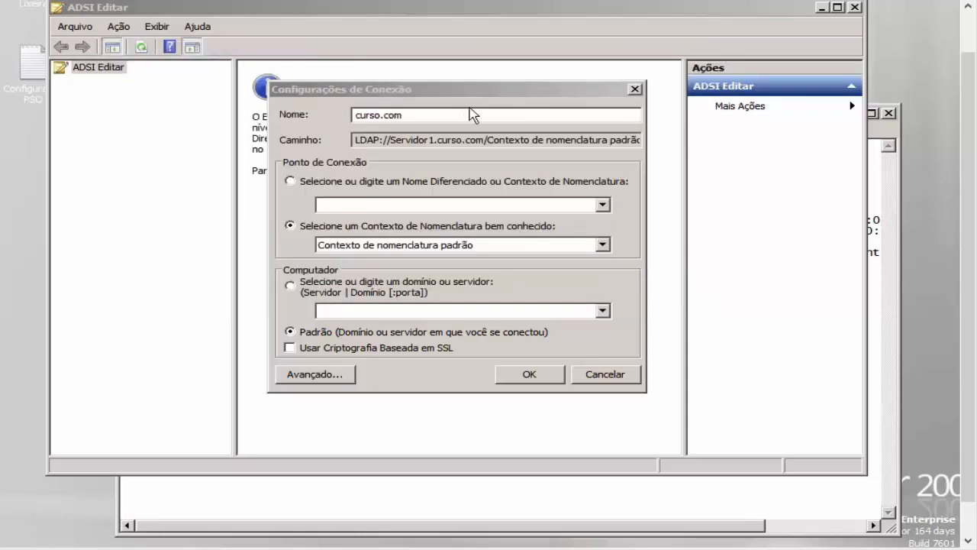
Step: Confirm the curso.com connection settings and expand the curso.com connection
{"action": "left_click", "coordinate": [469, 114]}
{"action": "left_click", "coordinate": [529, 373]}
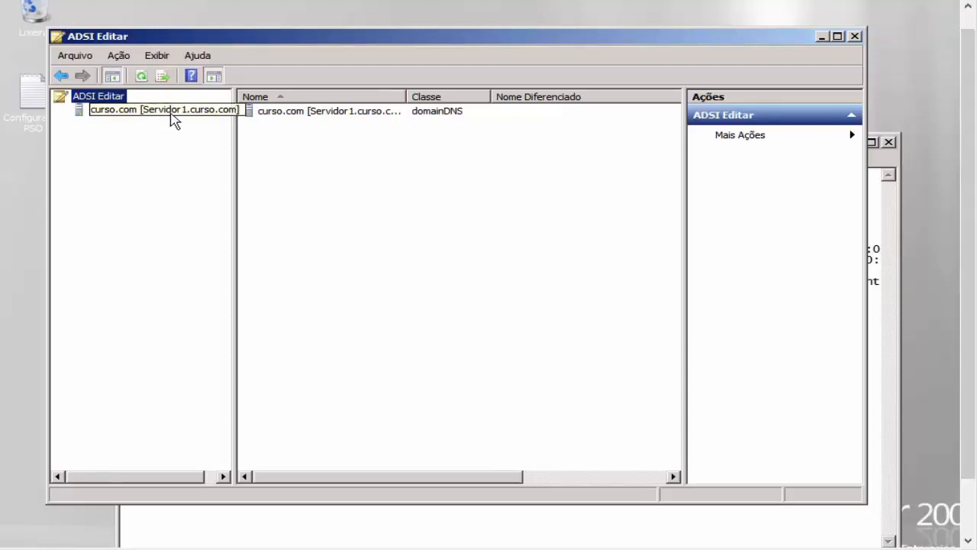
{"action": "left_click", "coordinate": [197, 110]}
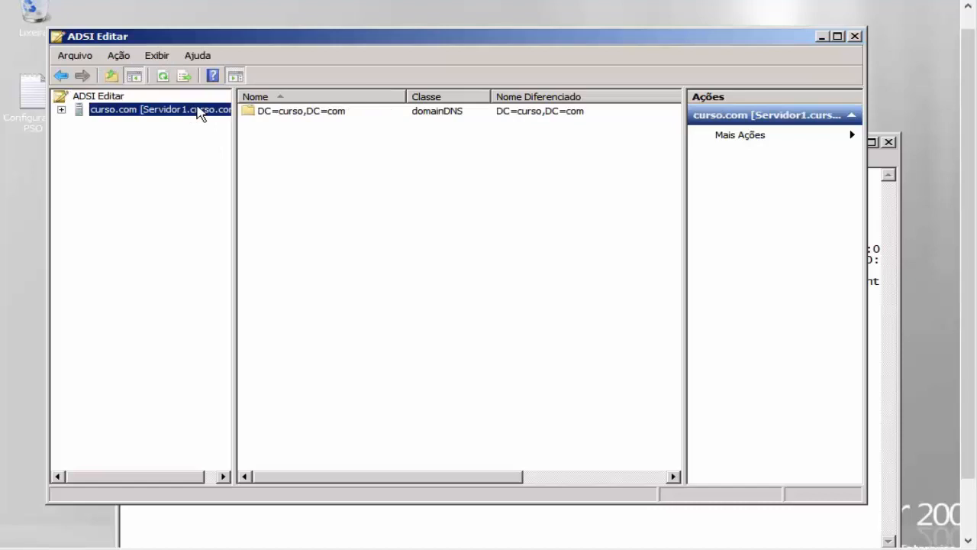
{"action": "left_click", "coordinate": [61, 111]}
Step: Open CN=Password Settings Container under DC=curso,DC=com > CN=System and widen the tree pane
{"action": "double_click", "coordinate": [142, 124]}
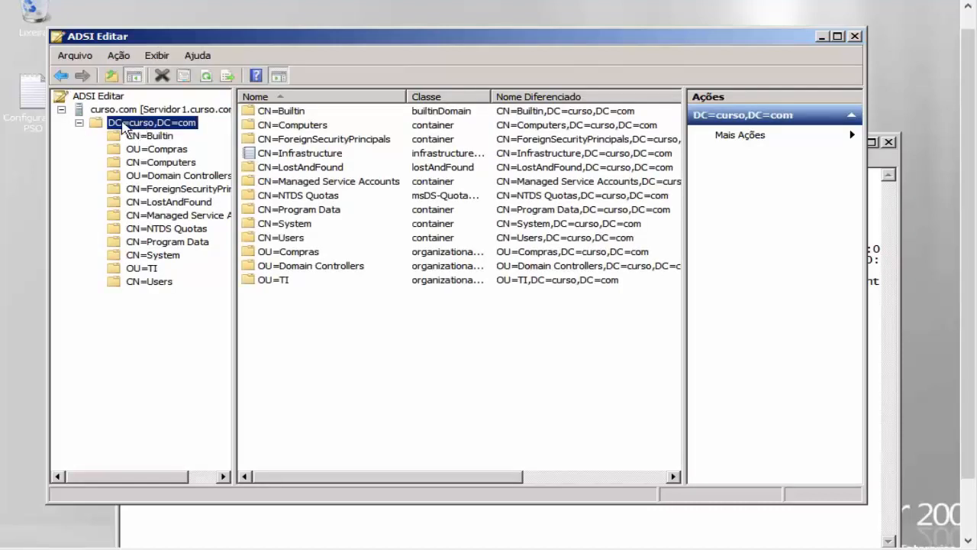
{"action": "left_click", "coordinate": [157, 258]}
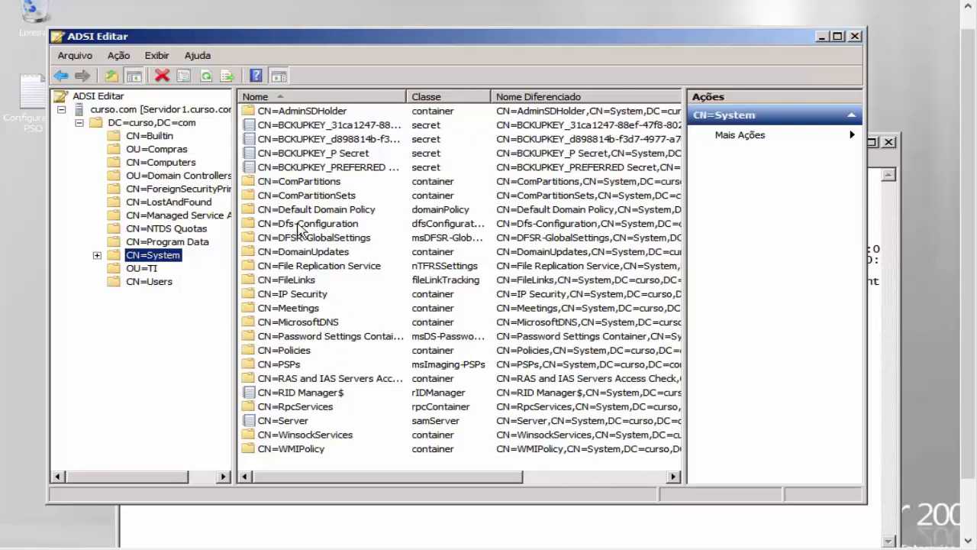
{"action": "left_click", "coordinate": [319, 337]}
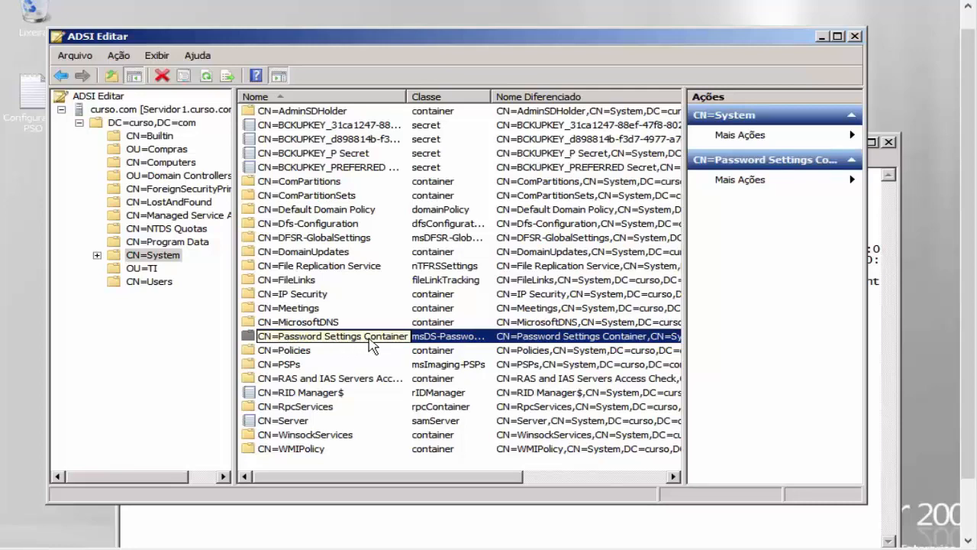
{"action": "double_click", "coordinate": [405, 341]}
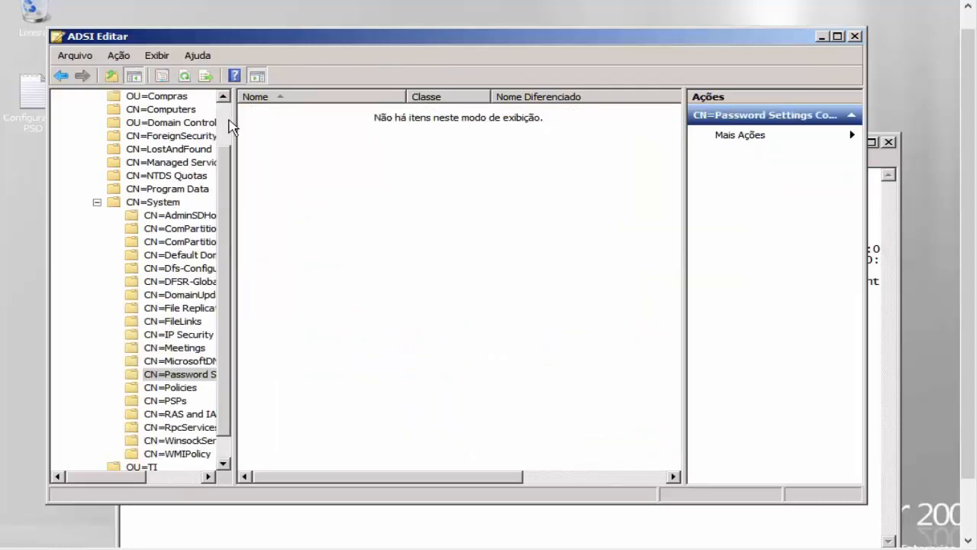
{"action": "left_click_drag", "start_coordinate": [235, 117], "coordinate": [332, 141]}
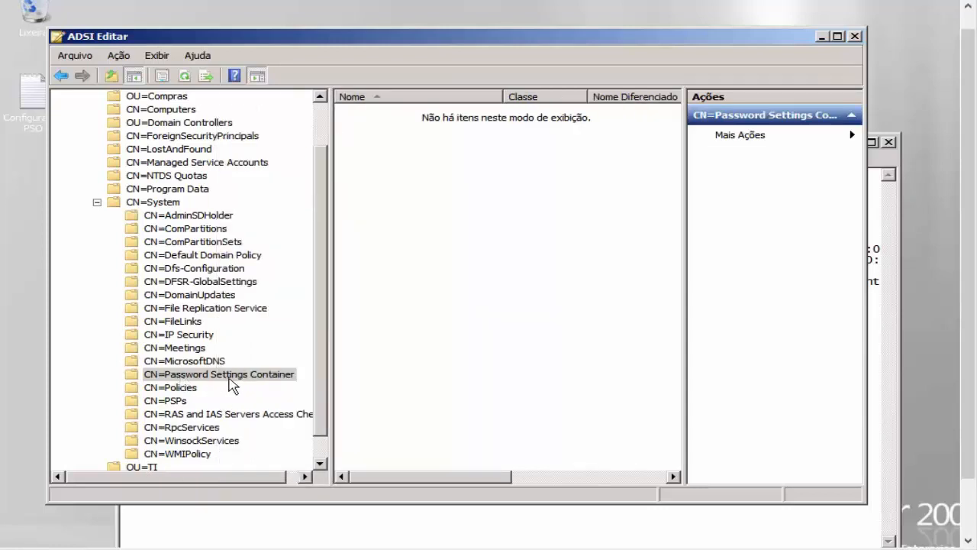
Step: Start a new object in the Password Settings Container and choose class msDS-PasswordSettings
{"action": "right_click", "coordinate": [281, 384]}
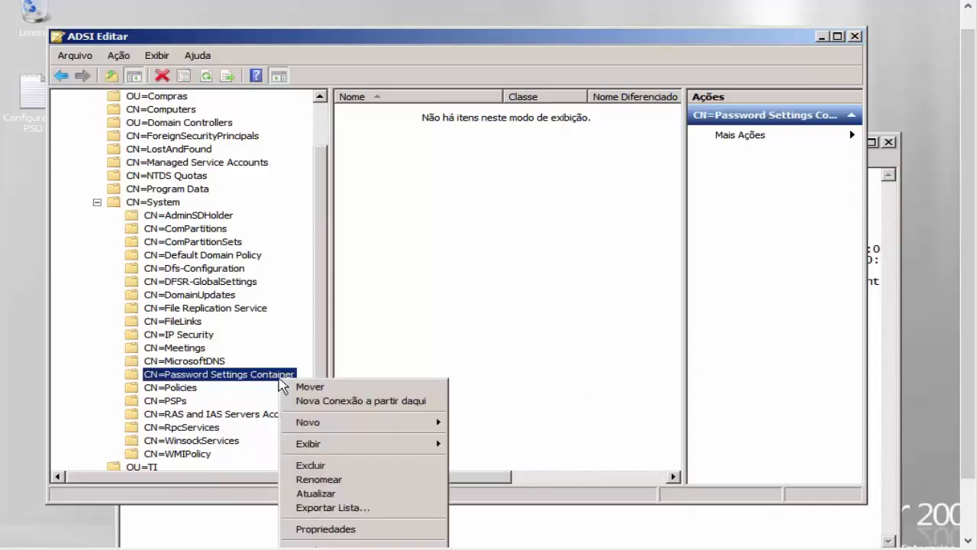
{"action": "mouse_move", "coordinate": [367, 424]}
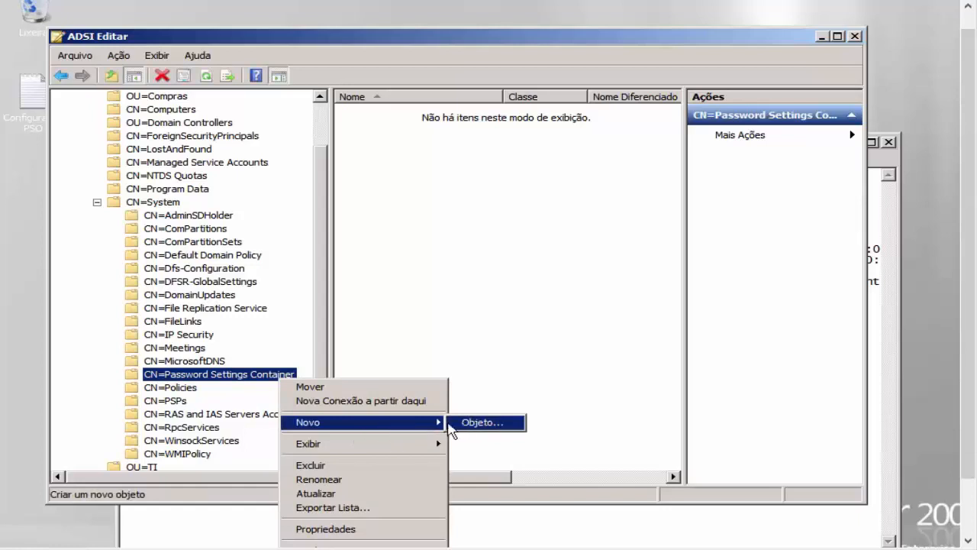
{"action": "left_click", "coordinate": [480, 422]}
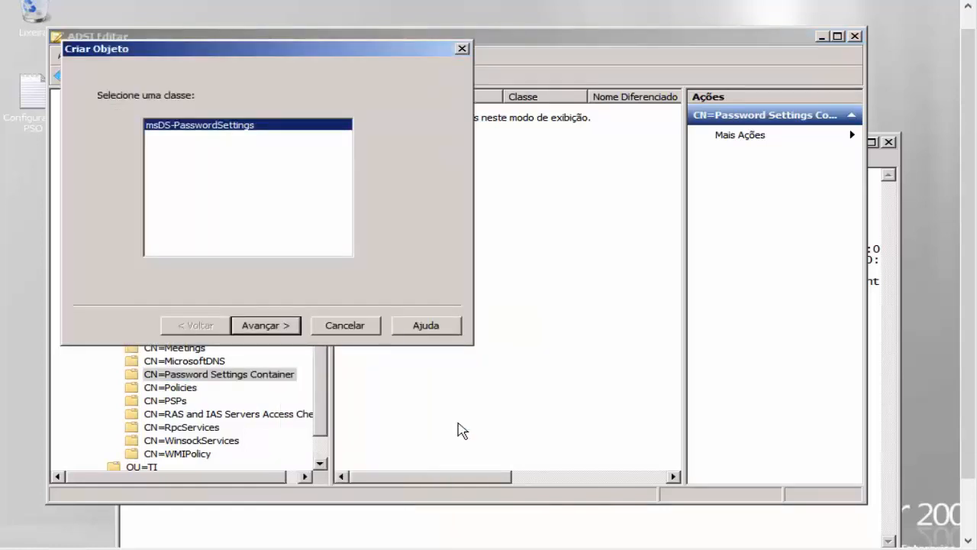
{"action": "left_click_drag", "start_coordinate": [210, 57], "coordinate": [330, 64]}
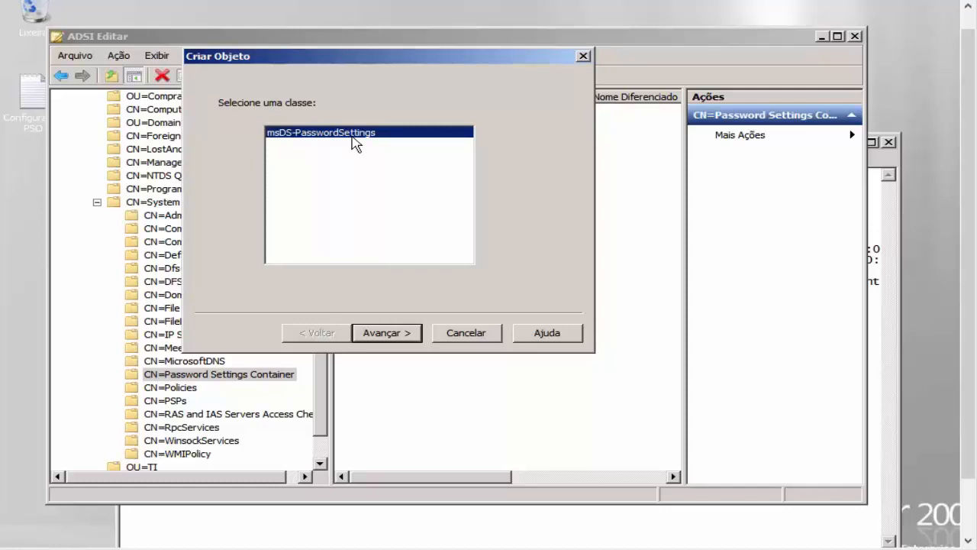
{"action": "left_click", "coordinate": [407, 340]}
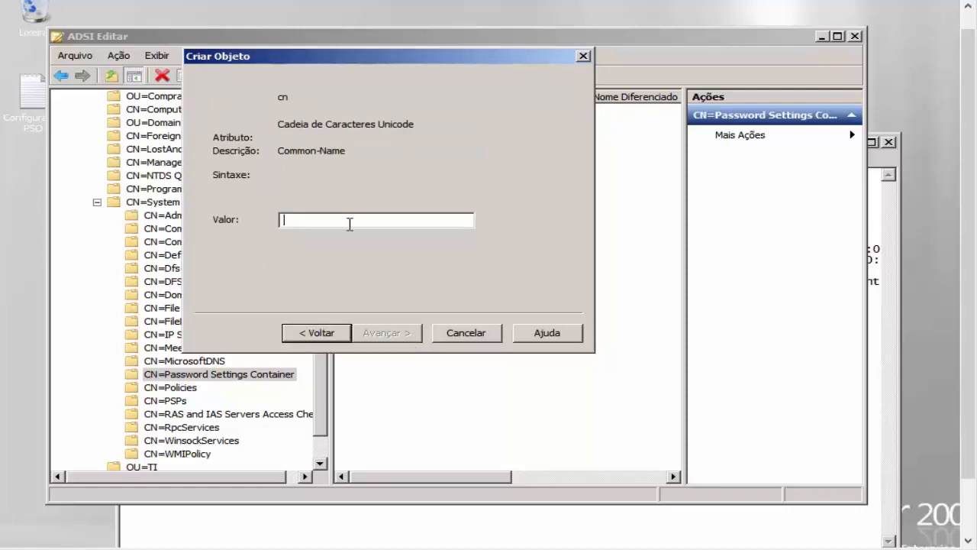
Step: Enter GrupoTI as the new object's cn value and continue
{"action": "left_click_drag", "start_coordinate": [402, 61], "coordinate": [523, 98]}
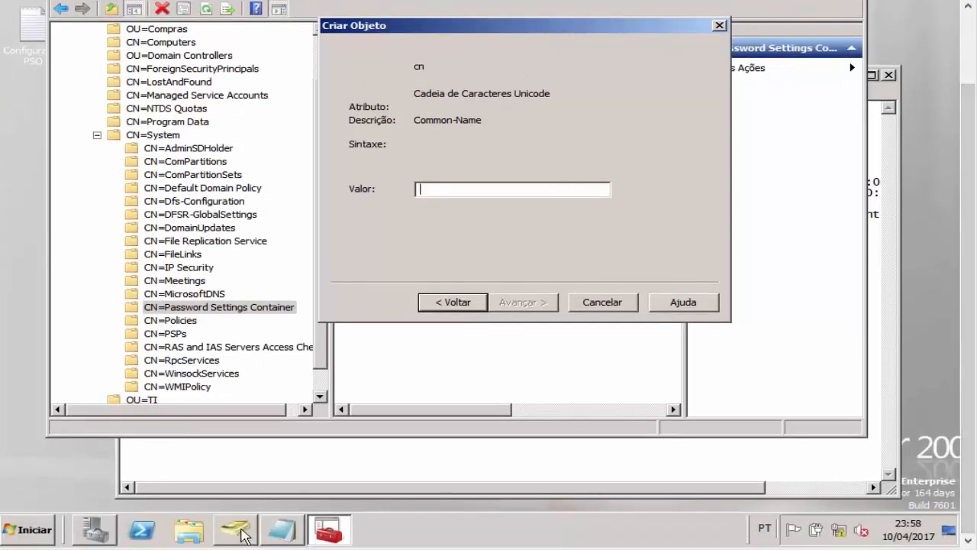
{"action": "left_click", "coordinate": [243, 534]}
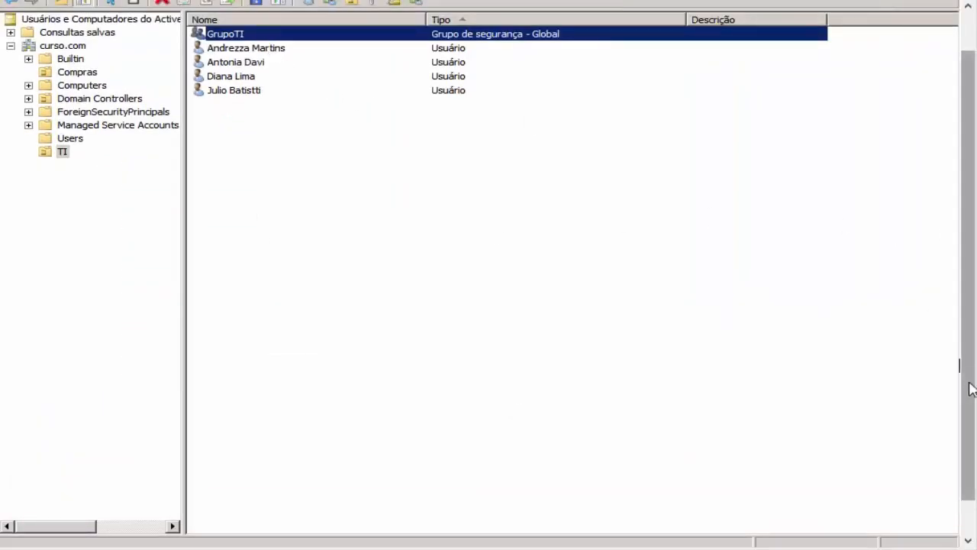
{"action": "left_click", "coordinate": [283, 526]}
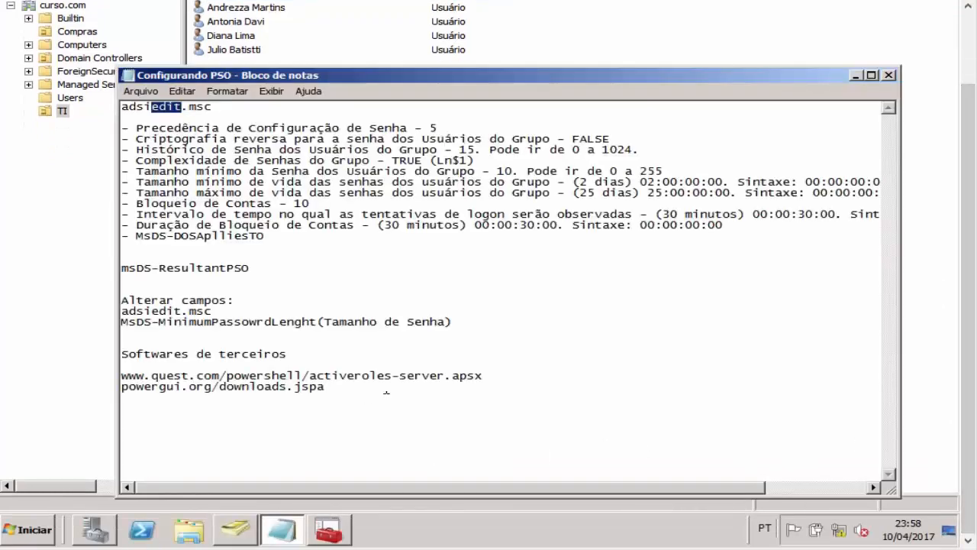
{"action": "left_click", "coordinate": [347, 532]}
{"action": "type", "text": "GrupoTI"}
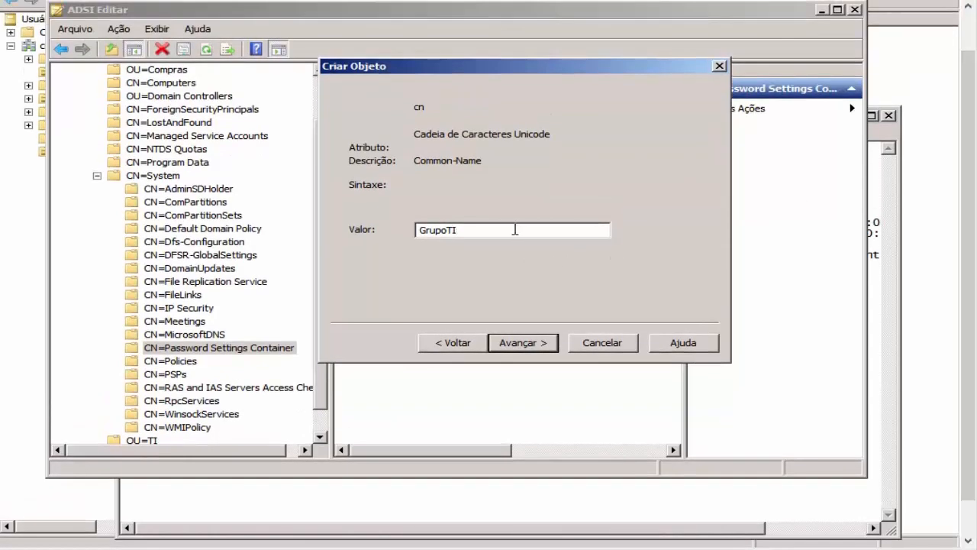
{"action": "left_click_drag", "start_coordinate": [515, 229], "coordinate": [345, 230]}
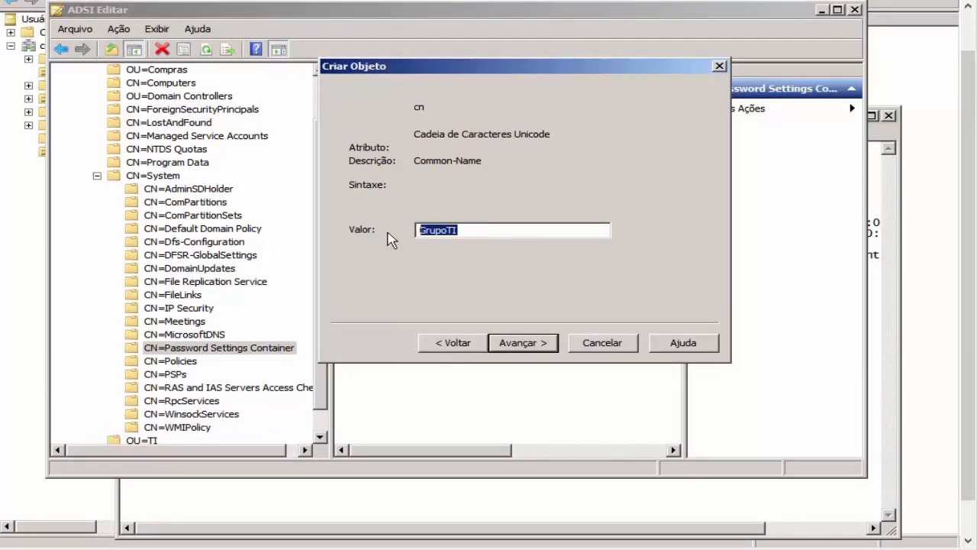
{"action": "left_click", "coordinate": [507, 233]}
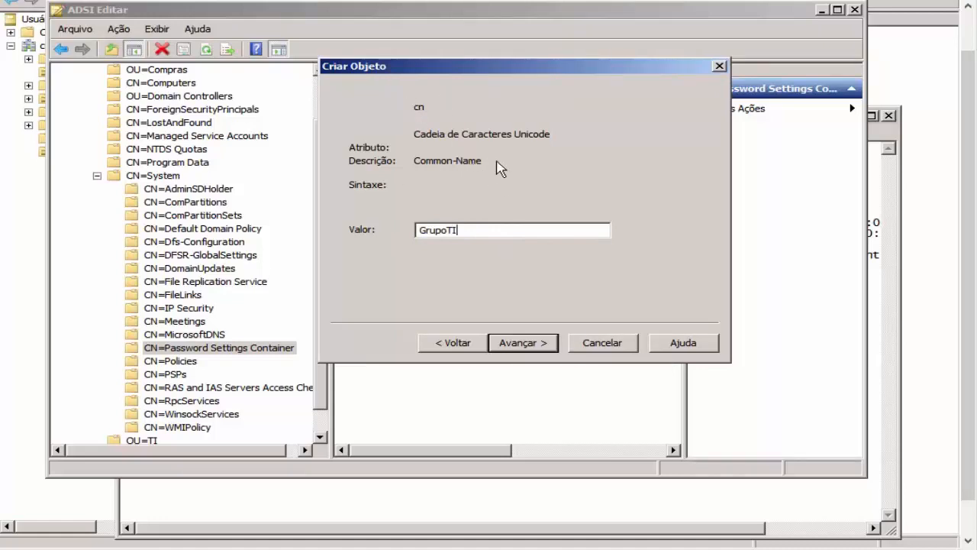
{"action": "left_click_drag", "start_coordinate": [489, 230], "coordinate": [369, 238]}
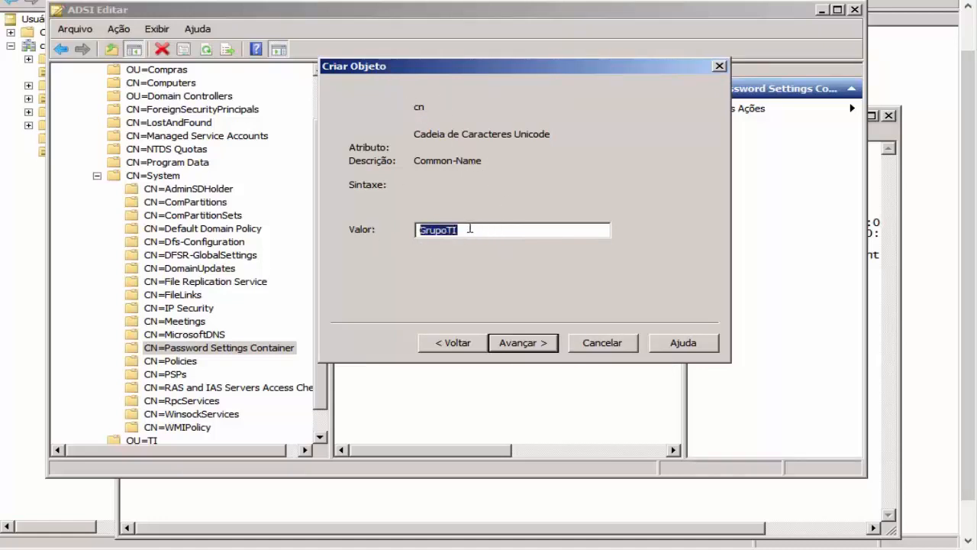
{"action": "left_click", "coordinate": [547, 343]}
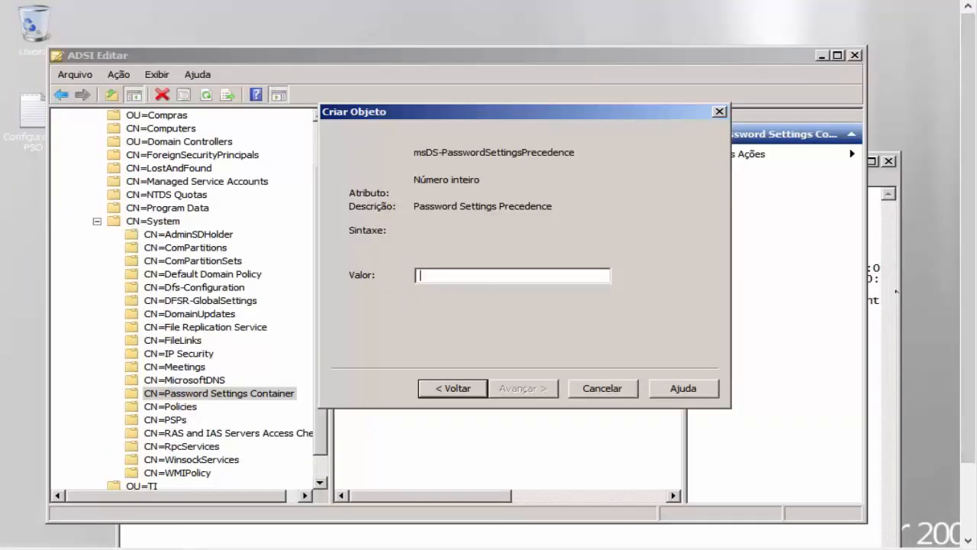
Step: Look up the password precedence value 5 in the PSO notes
{"action": "left_click", "coordinate": [896, 291]}
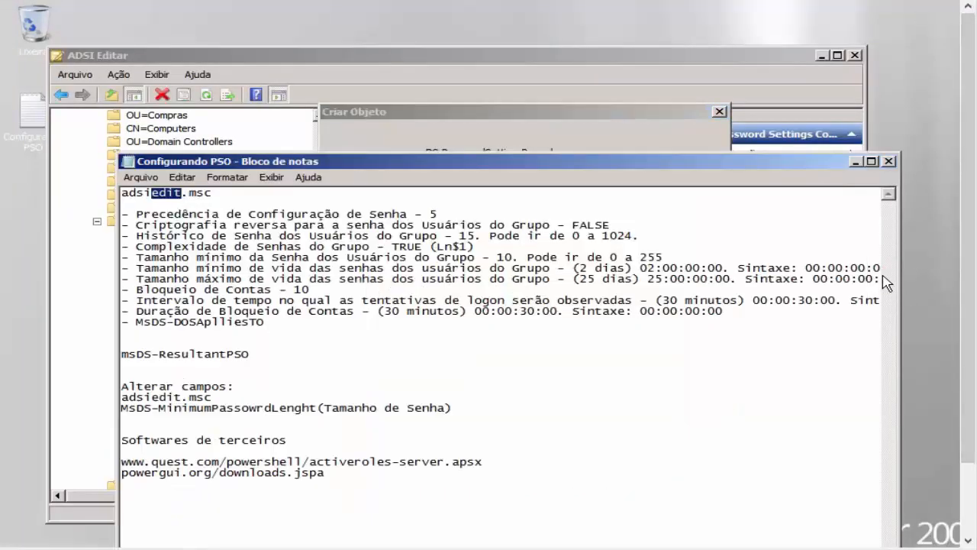
{"action": "left_click_drag", "start_coordinate": [294, 257], "coordinate": [289, 247]}
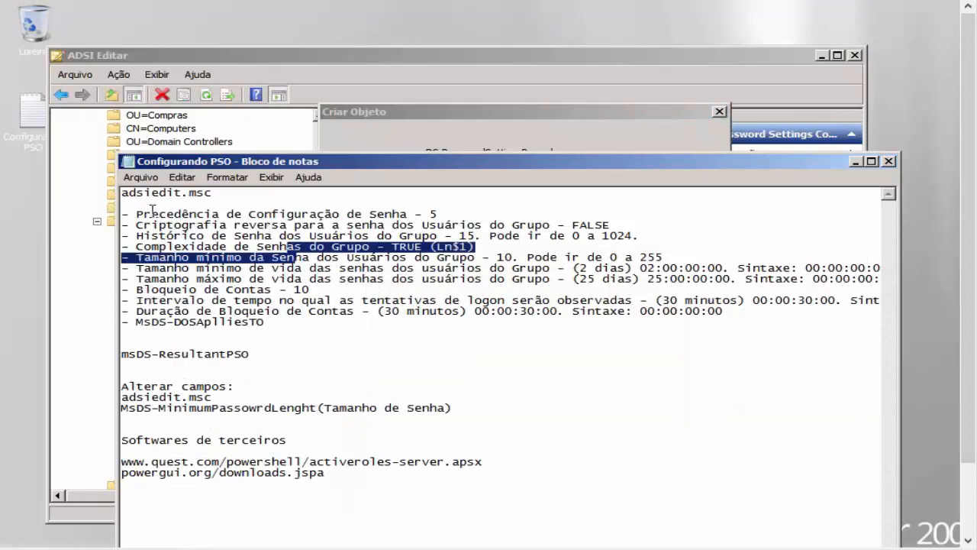
{"action": "left_click_drag", "start_coordinate": [137, 214], "coordinate": [410, 214]}
{"action": "double_click", "coordinate": [432, 214]}
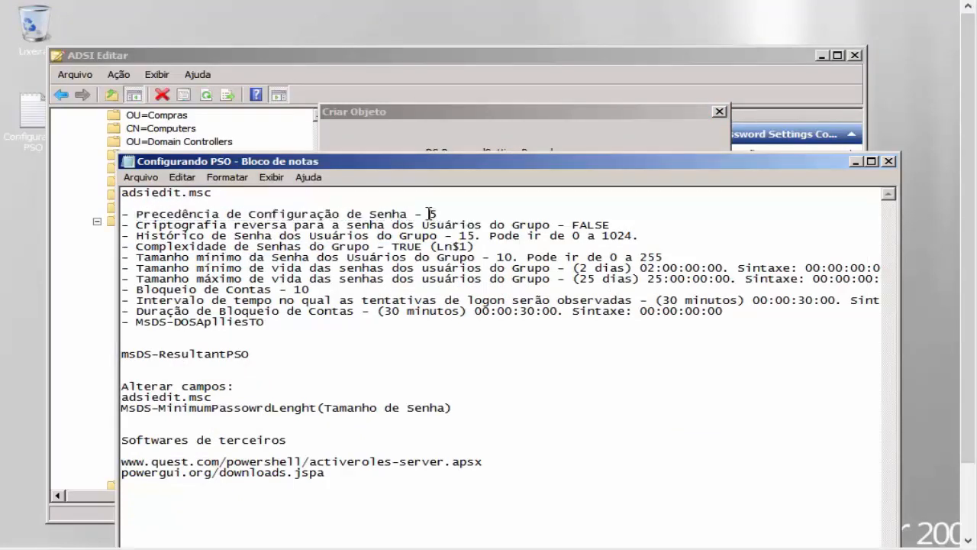
{"action": "left_click", "coordinate": [442, 123]}
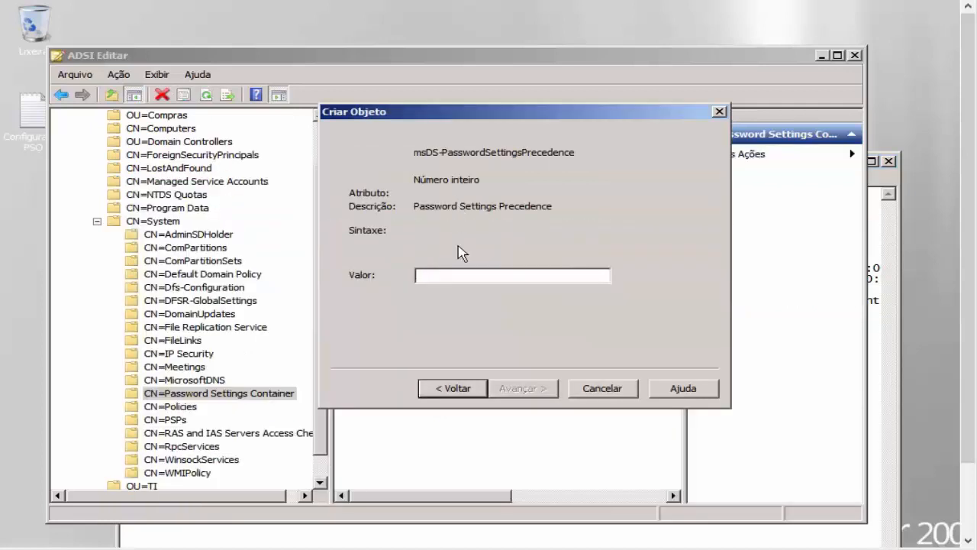
Step: Enter precedence 5 and reversible encryption FALSE, checking FALSE in the PSO notes
{"action": "type", "text": "5"}
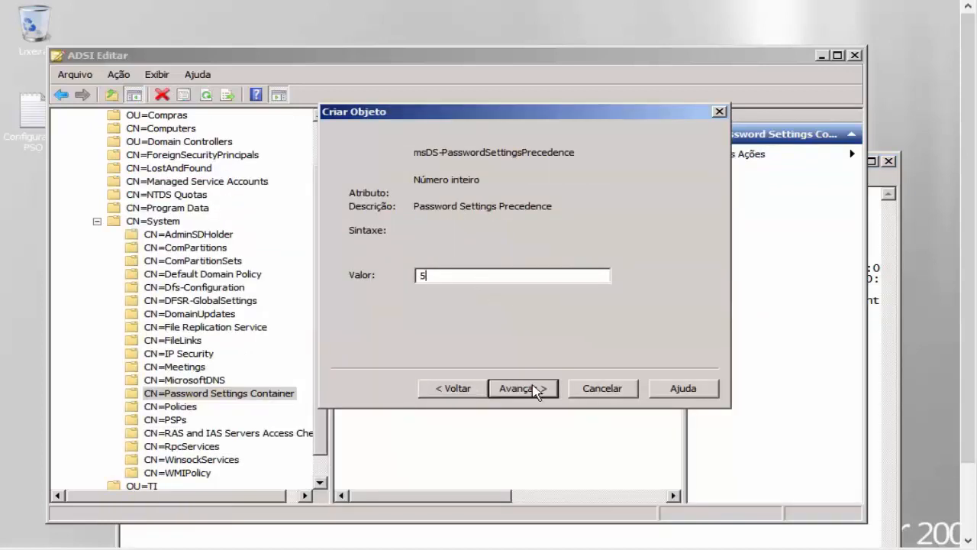
{"action": "left_click", "coordinate": [537, 390]}
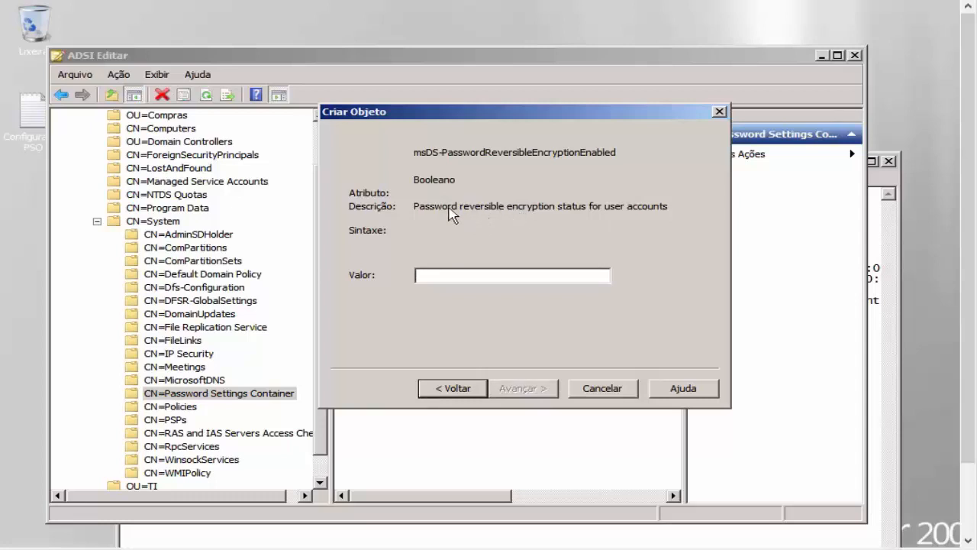
{"action": "left_click", "coordinate": [874, 242]}
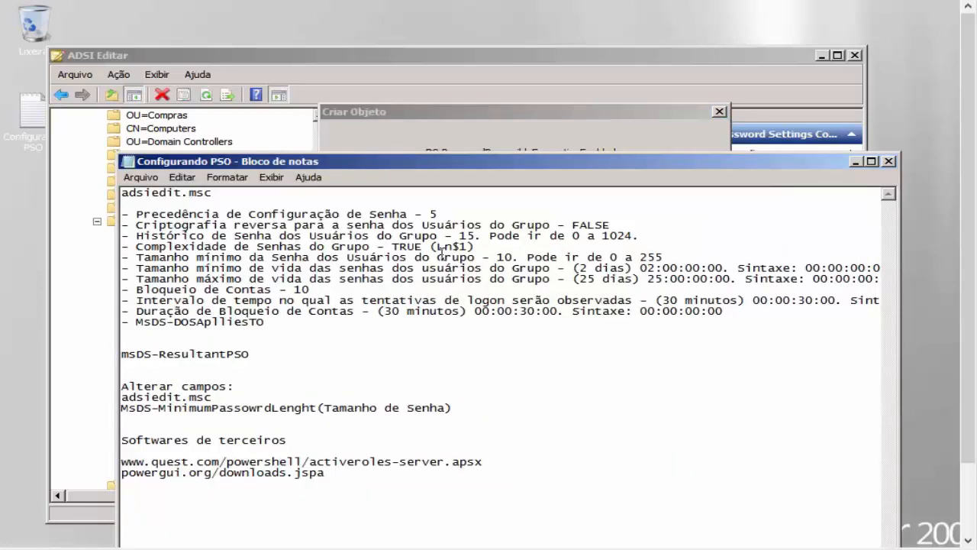
{"action": "left_click_drag", "start_coordinate": [573, 225], "coordinate": [614, 225]}
{"action": "left_click", "coordinate": [587, 235]}
{"action": "left_click_drag", "start_coordinate": [573, 225], "coordinate": [612, 224]}
{"action": "left_click", "coordinate": [582, 138]}
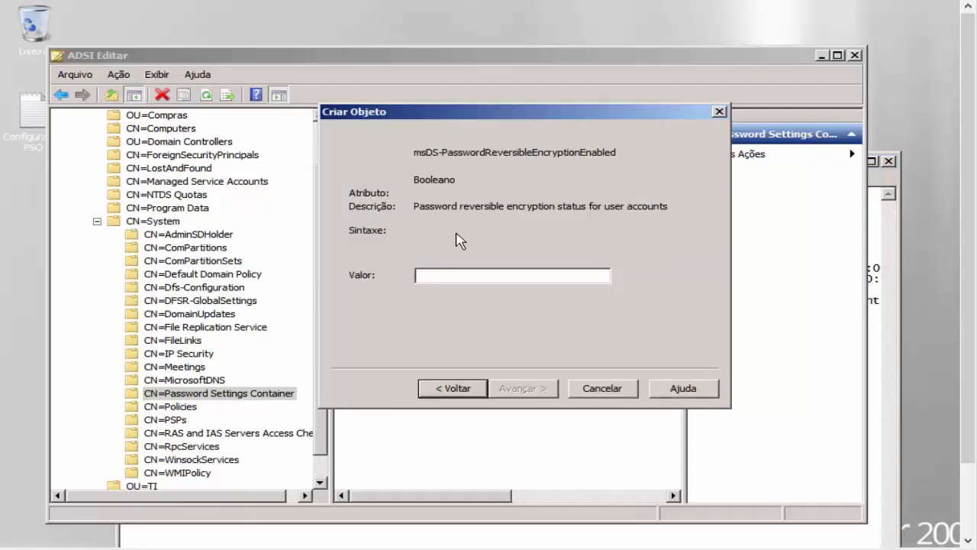
{"action": "type", "text": "FALSE"}
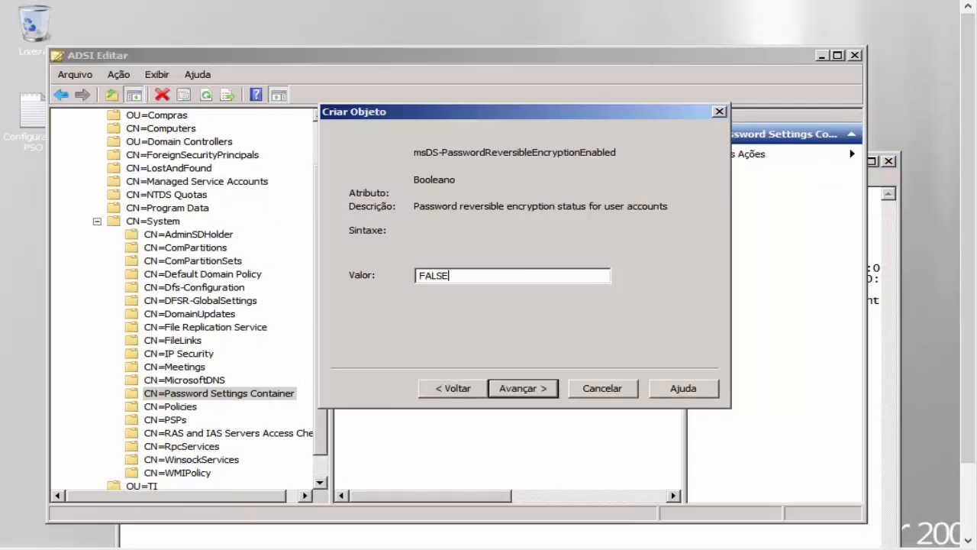
{"action": "left_click", "coordinate": [531, 393]}
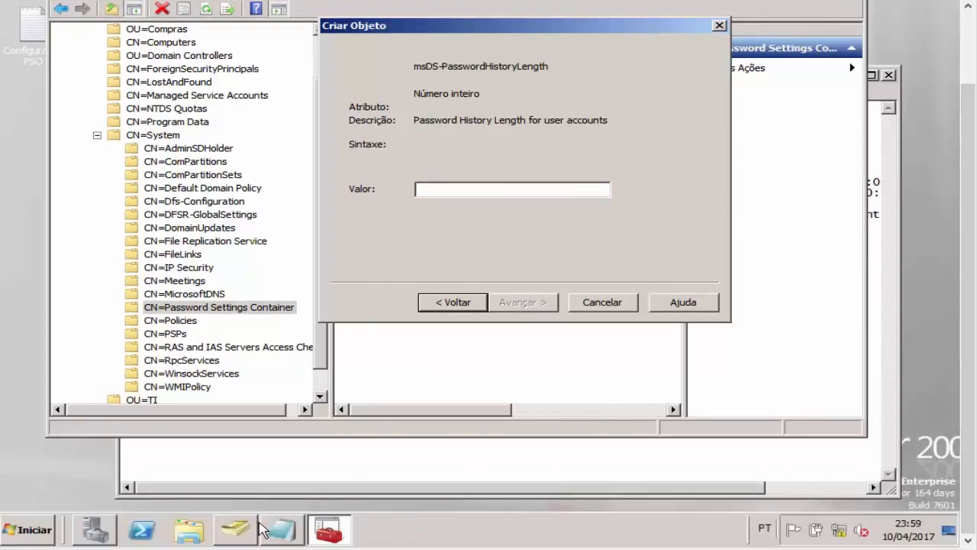
{"action": "left_click", "coordinate": [237, 529]}
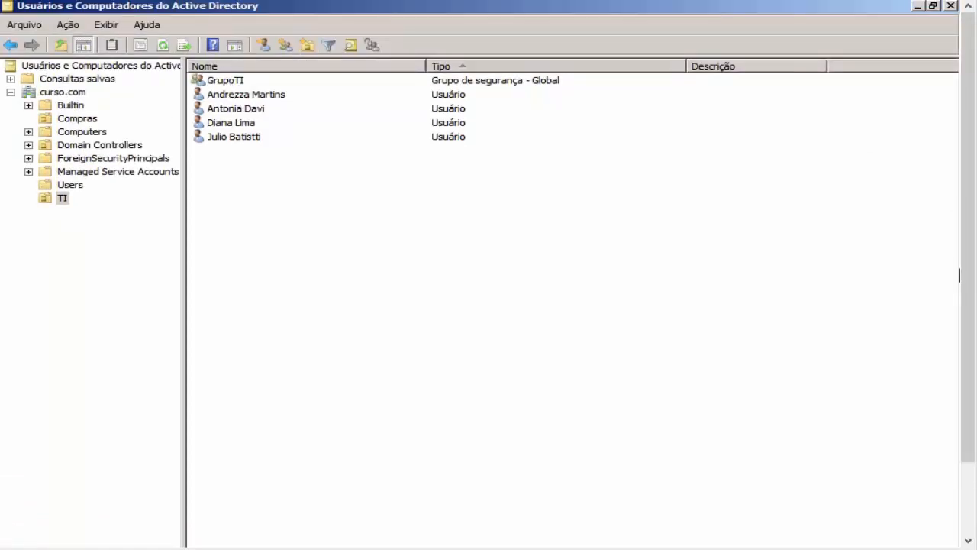
{"action": "left_click", "coordinate": [281, 530]}
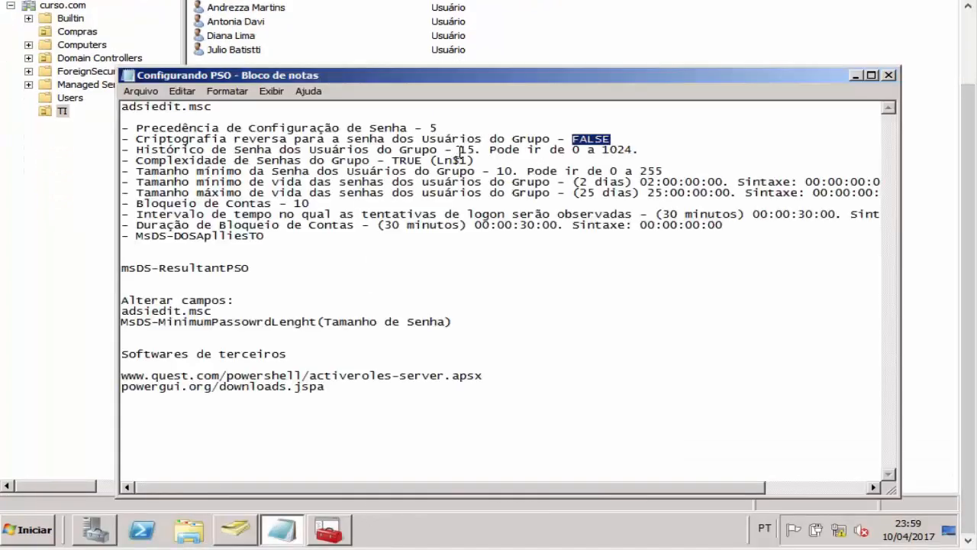
{"action": "left_click_drag", "start_coordinate": [461, 150], "coordinate": [475, 150]}
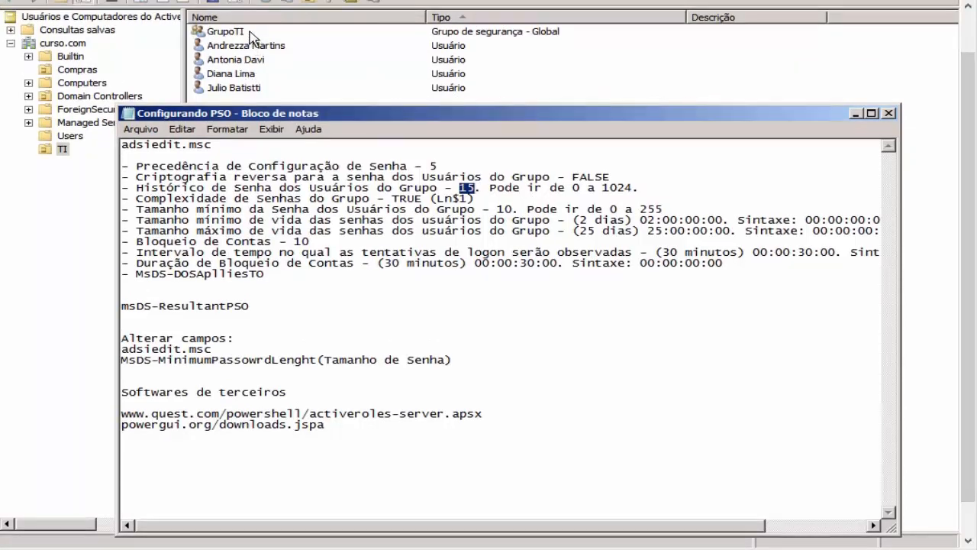
{"action": "double_click", "coordinate": [246, 32]}
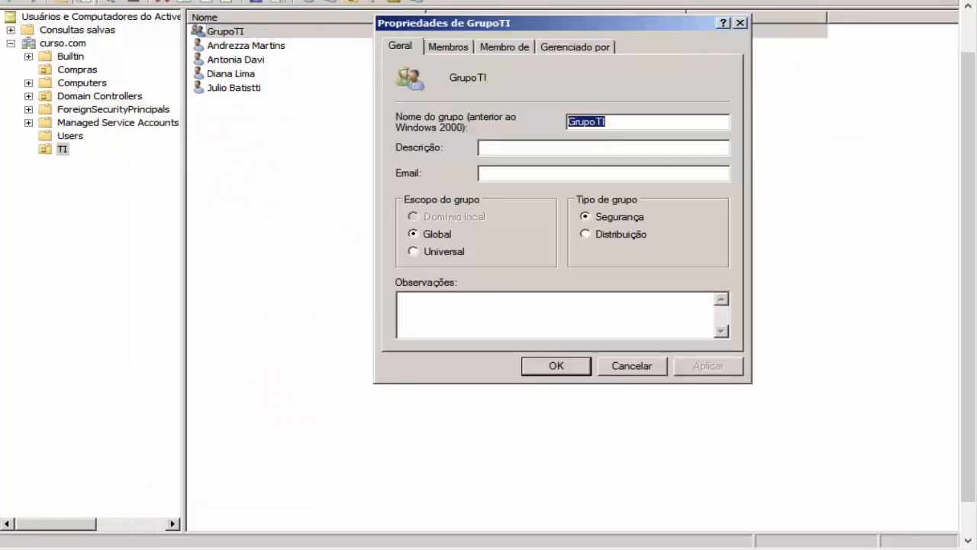
{"action": "left_click", "coordinate": [456, 48]}
{"action": "left_click_drag", "start_coordinate": [504, 213], "coordinate": [464, 99]}
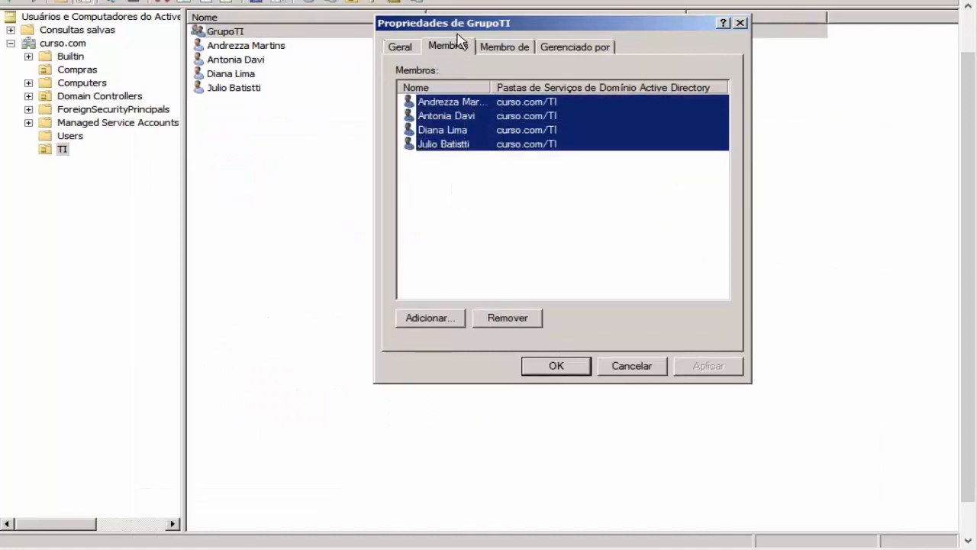
{"action": "left_click", "coordinate": [643, 371]}
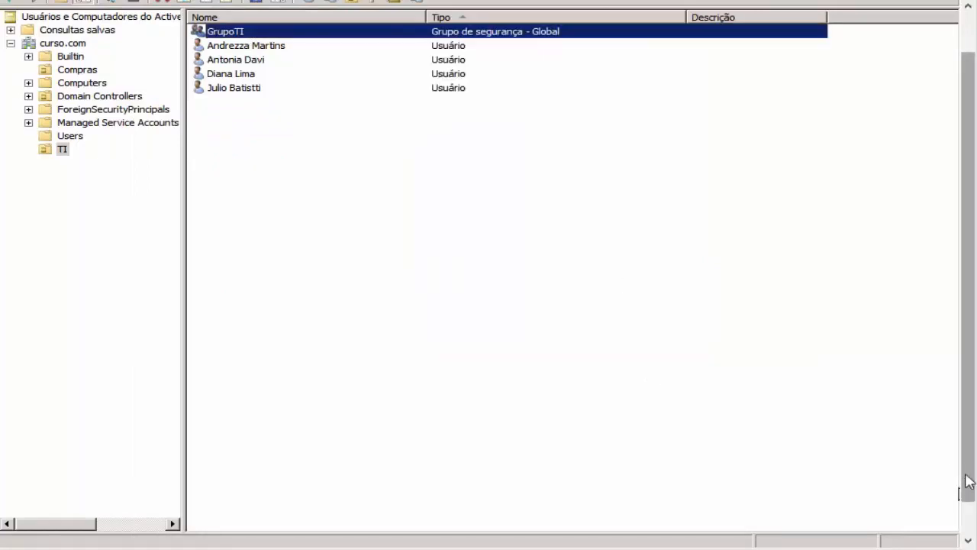
{"action": "left_click", "coordinate": [281, 528]}
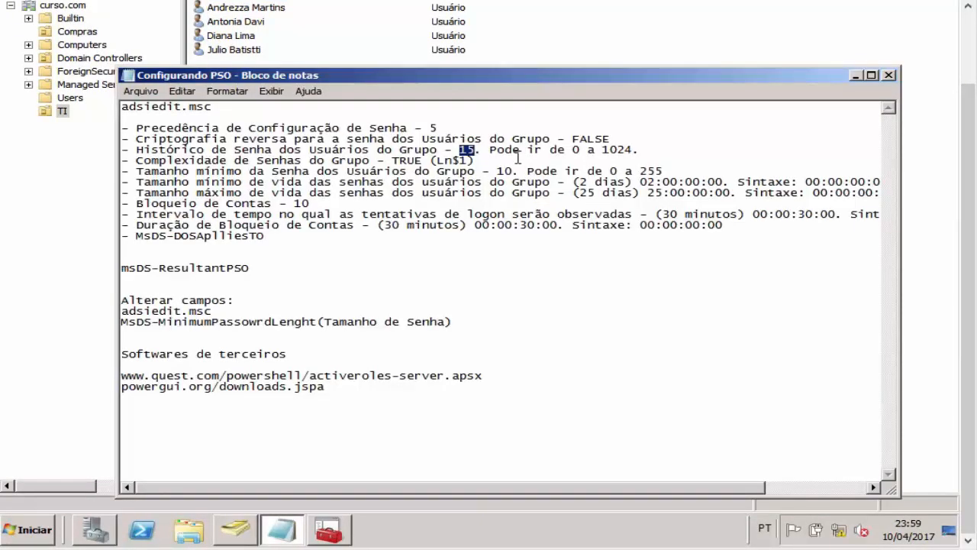
{"action": "double_click", "coordinate": [575, 150]}
{"action": "double_click", "coordinate": [605, 150]}
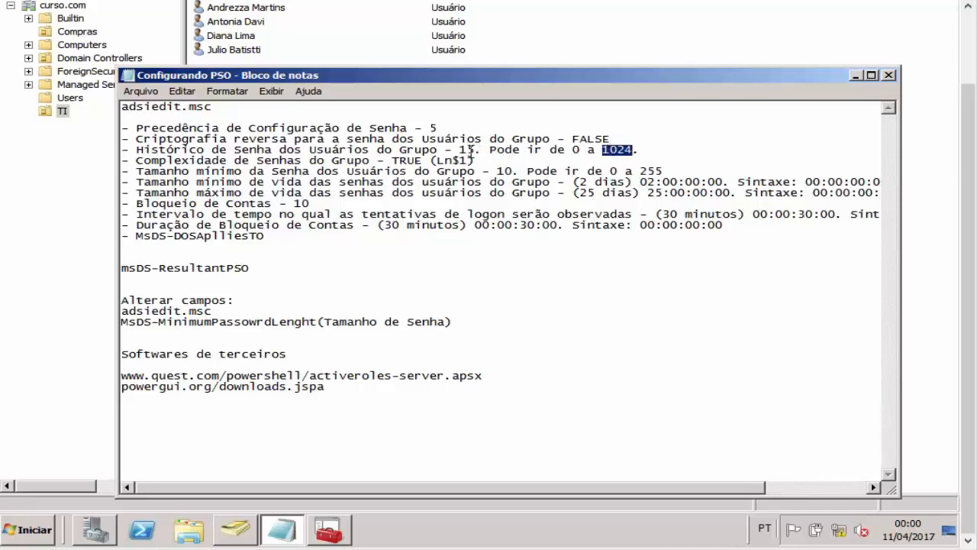
{"action": "double_click", "coordinate": [462, 150]}
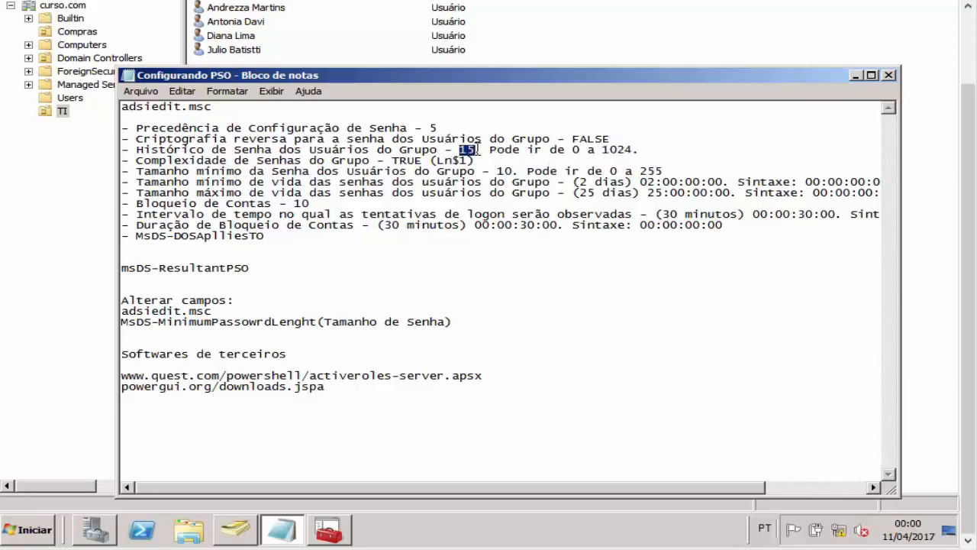
Step: Enter 15 for msDS-PasswordHistoryLength and advance to password complexity
{"action": "left_click", "coordinate": [330, 532]}
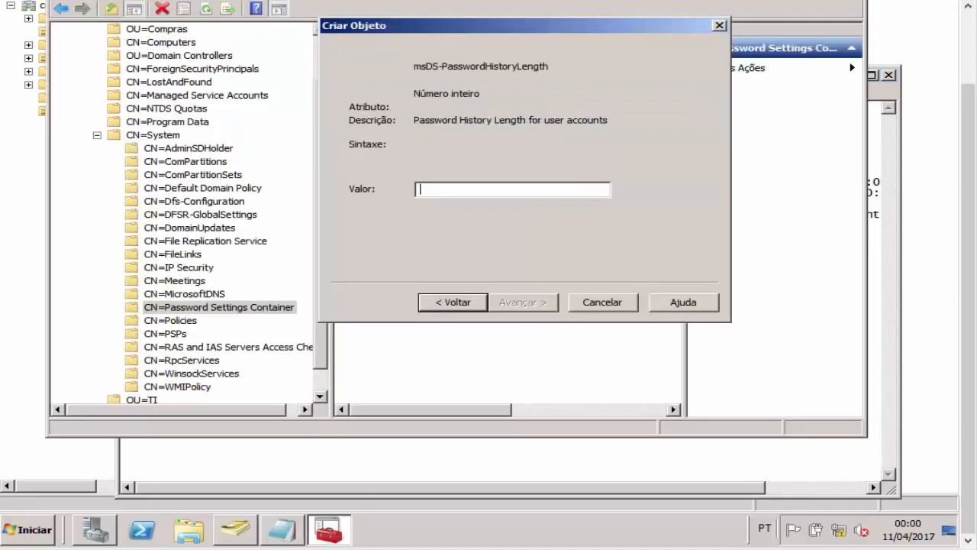
{"action": "type", "text": "15"}
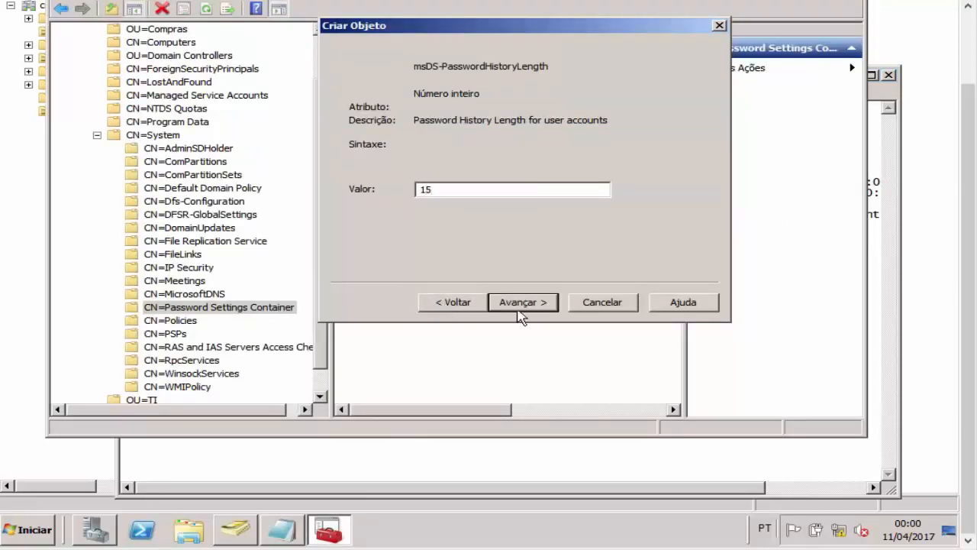
{"action": "left_click", "coordinate": [523, 303]}
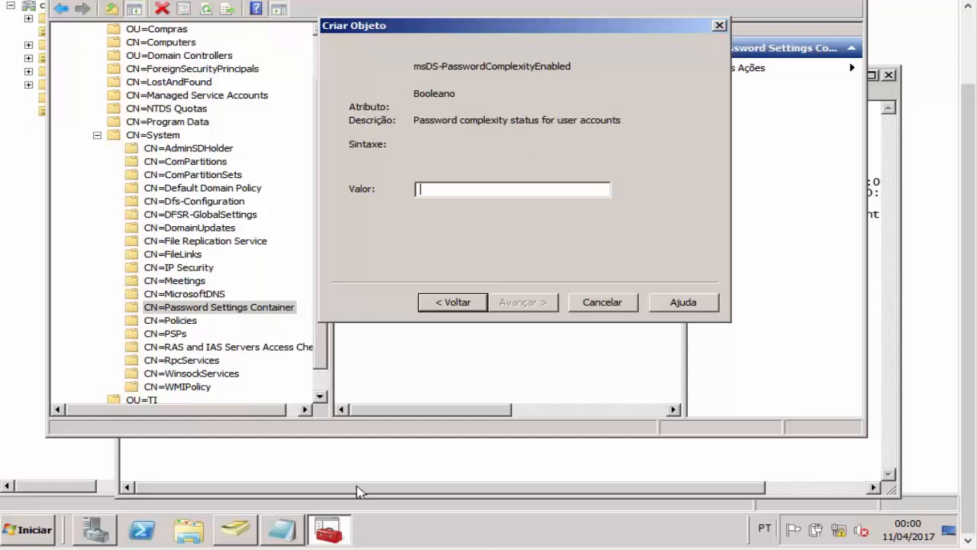
Step: Place the caret in the complexity value field, then bring the Configurando PSO notes forward
{"action": "left_click", "coordinate": [235, 527]}
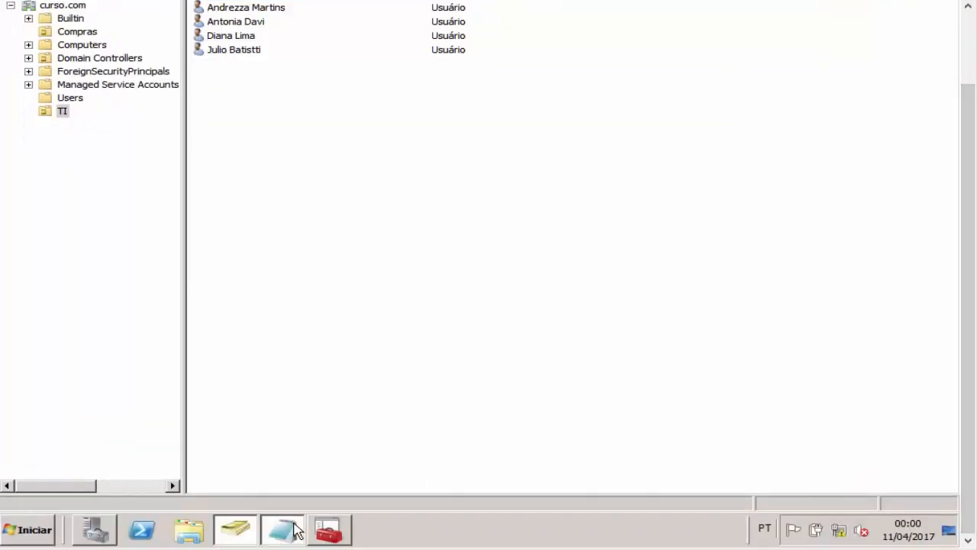
{"action": "left_click", "coordinate": [283, 532]}
{"action": "left_click", "coordinate": [339, 537]}
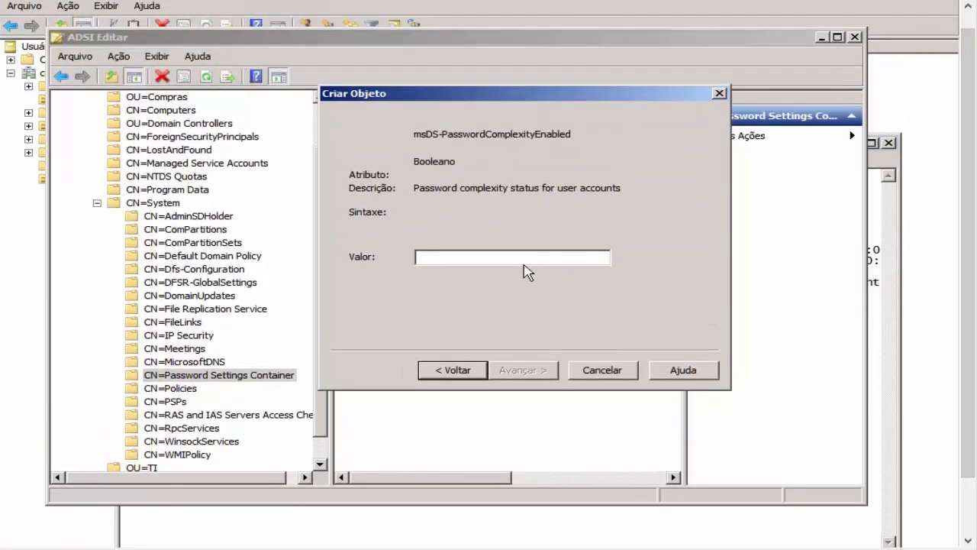
{"action": "left_click", "coordinate": [525, 257]}
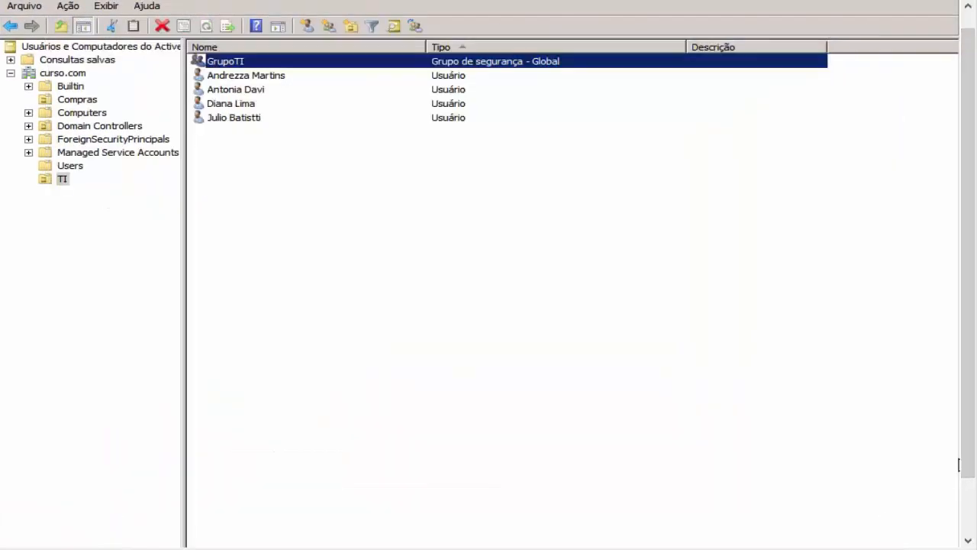
{"action": "left_click", "coordinate": [281, 529]}
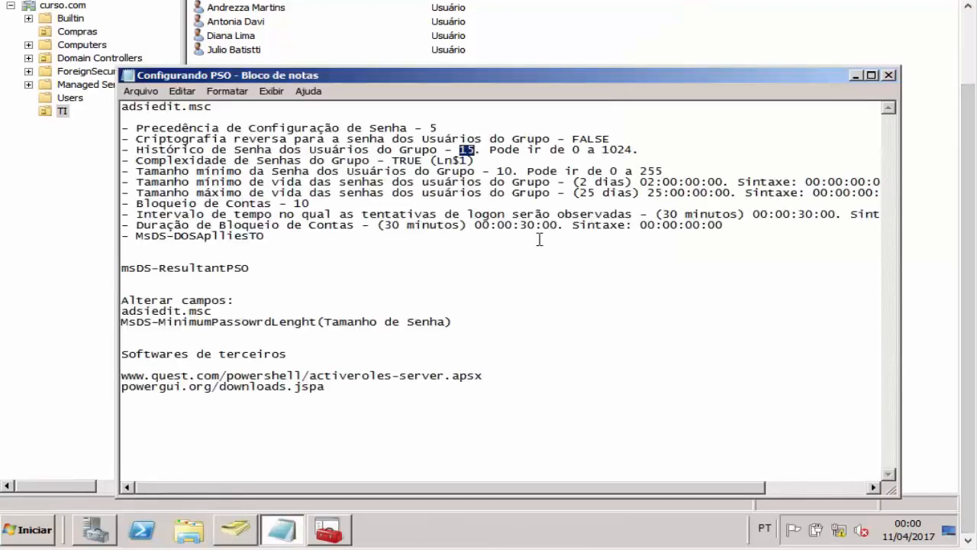
{"action": "left_click", "coordinate": [536, 148]}
Step: Highlight the Complexidade line's TRUE value in the notes, then return to the ADSI Edit wizard
{"action": "left_click_drag", "start_coordinate": [438, 160], "coordinate": [445, 161]}
{"action": "left_click", "coordinate": [451, 161]}
{"action": "left_click", "coordinate": [458, 160]}
{"action": "left_click_drag", "start_coordinate": [453, 160], "coordinate": [460, 160]}
{"action": "left_click", "coordinate": [466, 161]}
{"action": "left_click_drag", "start_coordinate": [334, 162], "coordinate": [379, 161]}
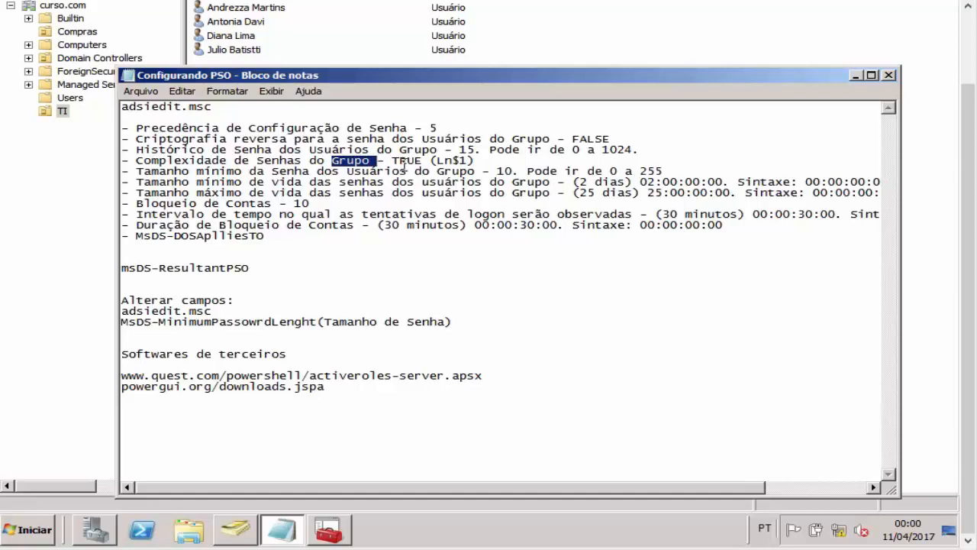
{"action": "left_click_drag", "start_coordinate": [393, 162], "coordinate": [417, 162]}
{"action": "left_click", "coordinate": [440, 161]}
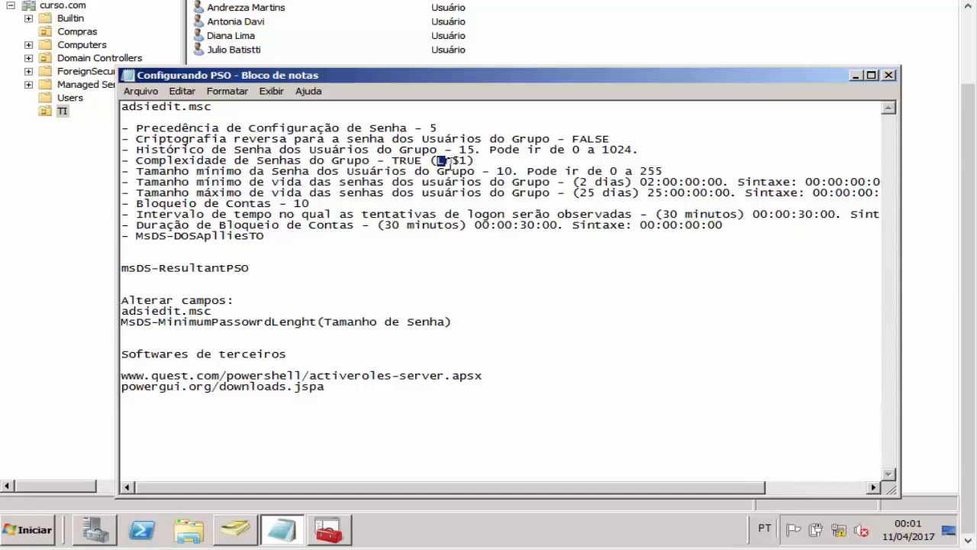
{"action": "left_click", "coordinate": [460, 161]}
{"action": "left_click_drag", "start_coordinate": [391, 160], "coordinate": [428, 160]}
{"action": "left_click", "coordinate": [425, 161]}
{"action": "left_click_drag", "start_coordinate": [392, 161], "coordinate": [427, 162]}
{"action": "left_click_drag", "start_coordinate": [235, 162], "coordinate": [159, 161]}
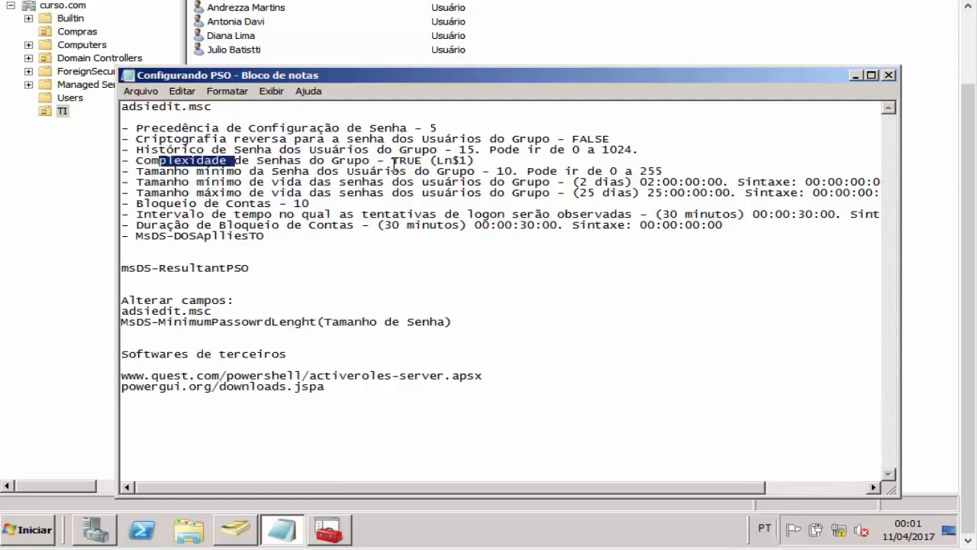
{"action": "left_click_drag", "start_coordinate": [392, 162], "coordinate": [422, 161]}
{"action": "left_click_drag", "start_coordinate": [137, 161], "coordinate": [491, 164]}
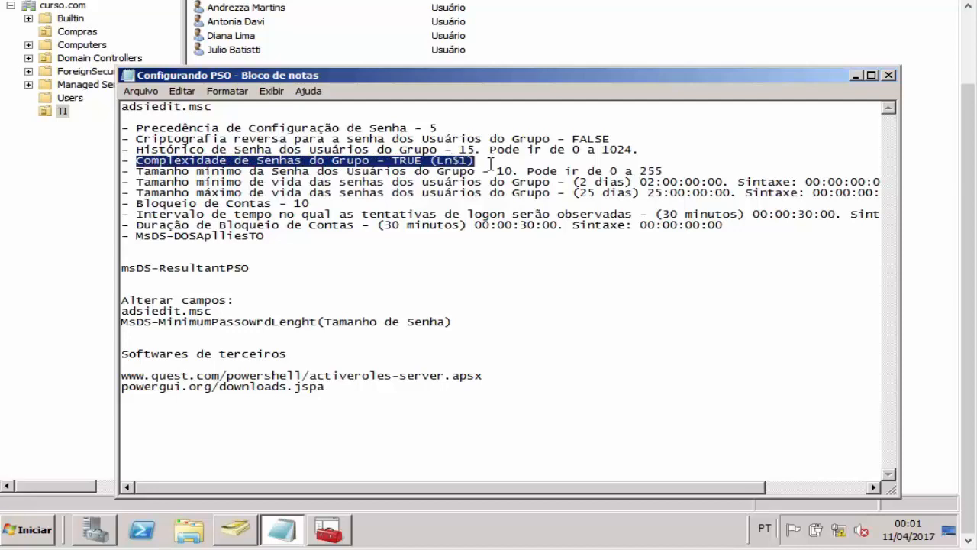
{"action": "left_click", "coordinate": [245, 529]}
{"action": "left_click", "coordinate": [336, 536]}
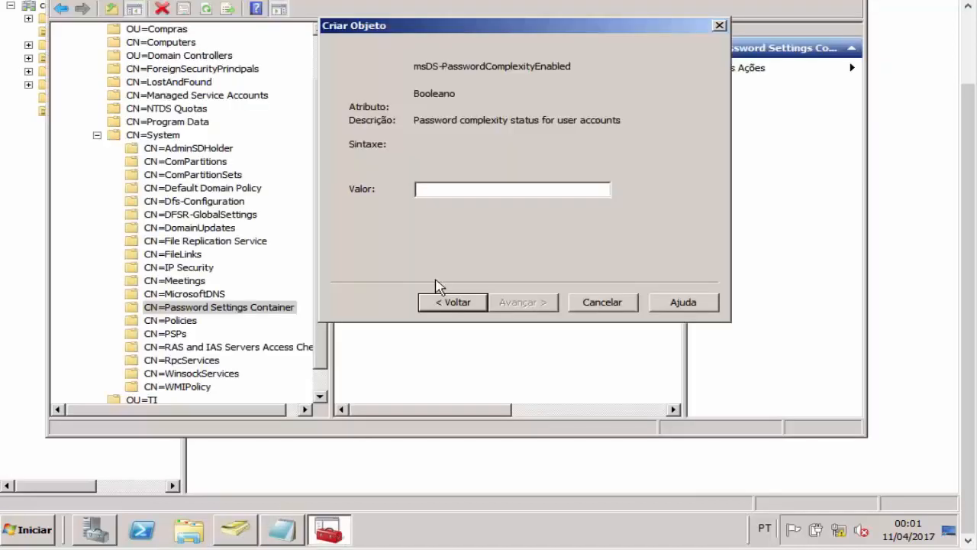
Step: Enter TRUE for password complexity and check the minimum length 10 (range 0–255) in the notes
{"action": "type", "text": "TRUE"}
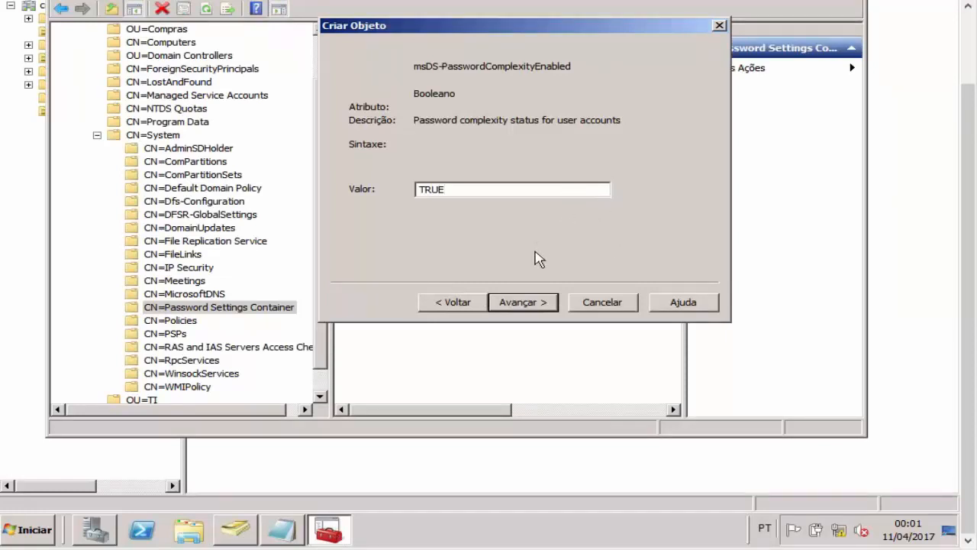
{"action": "left_click", "coordinate": [541, 305]}
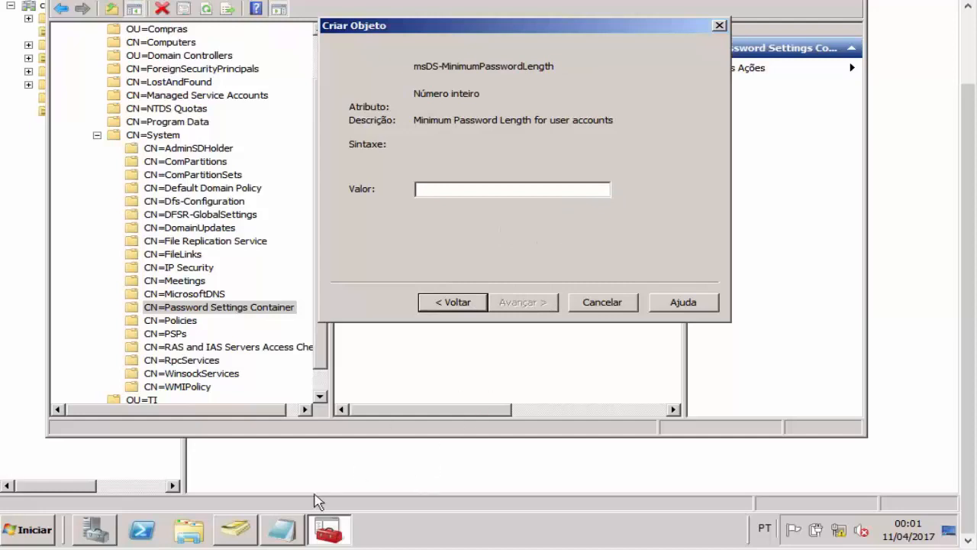
{"action": "left_click", "coordinate": [282, 528]}
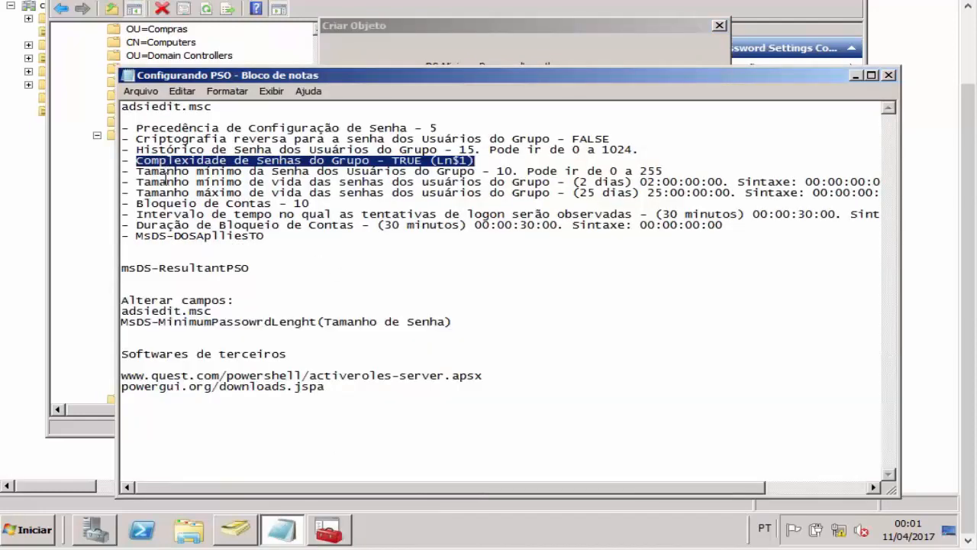
{"action": "left_click_drag", "start_coordinate": [142, 174], "coordinate": [511, 174]}
{"action": "left_click", "coordinate": [498, 171]}
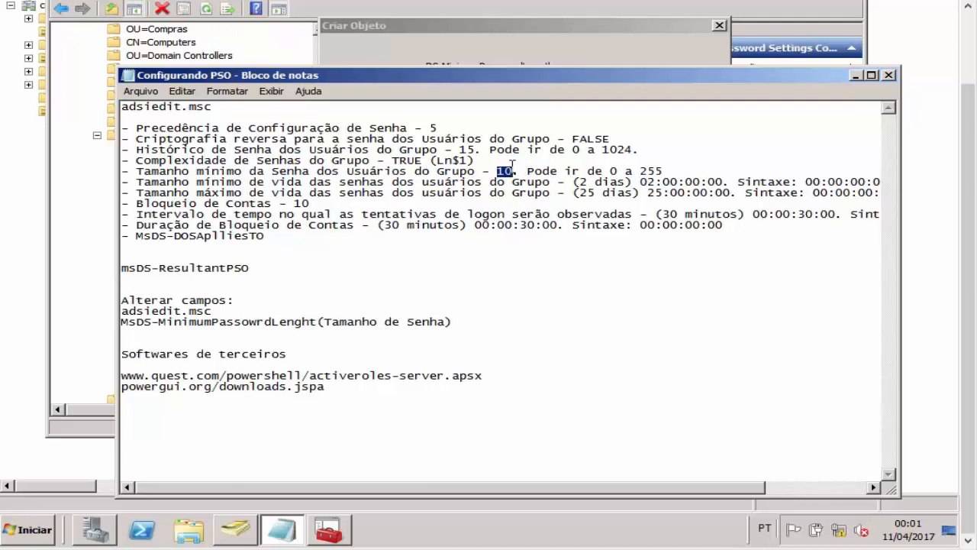
{"action": "left_click_drag", "start_coordinate": [610, 171], "coordinate": [667, 175]}
{"action": "left_click", "coordinate": [611, 182]}
{"action": "left_click_drag", "start_coordinate": [522, 170], "coordinate": [514, 171]}
{"action": "left_click", "coordinate": [500, 172]}
{"action": "left_click", "coordinate": [514, 174]}
Step: Enter 10 as msDS-MinimumPasswordLength and advance to minimum password age
{"action": "left_click", "coordinate": [518, 66]}
{"action": "type", "text": "10"}
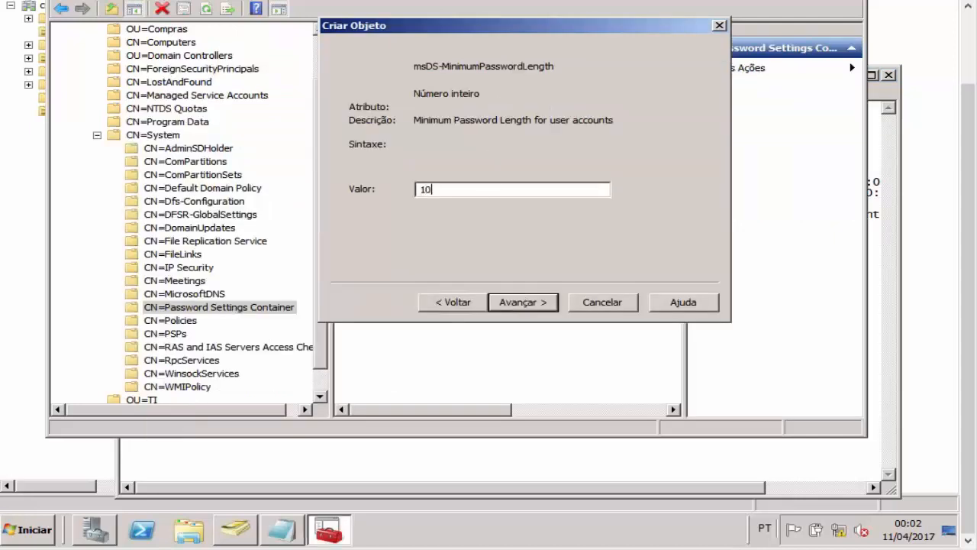
{"action": "left_click", "coordinate": [547, 303]}
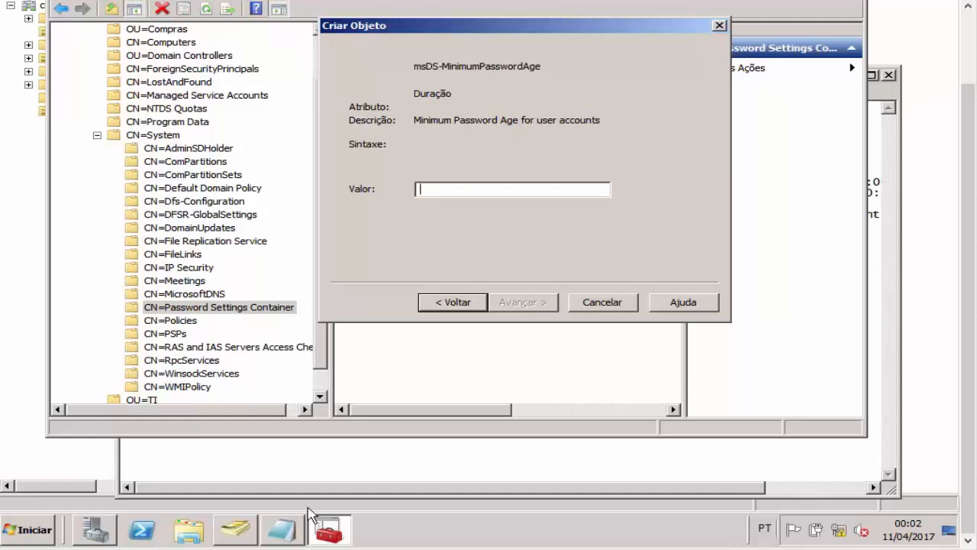
Step: Review the 2 dias minimum-age line and its syntax example in the PSO notes
{"action": "left_click", "coordinate": [287, 527]}
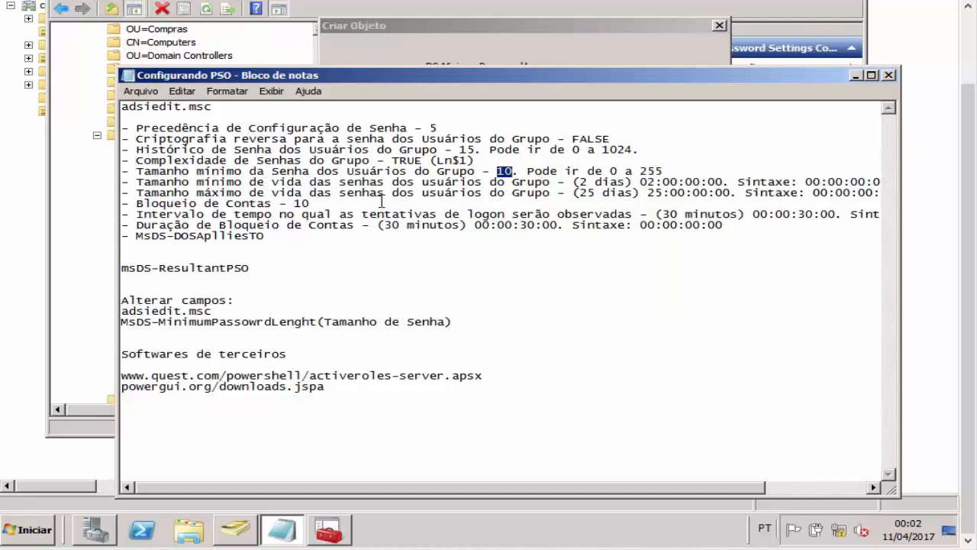
{"action": "left_click_drag", "start_coordinate": [278, 183], "coordinate": [308, 183]}
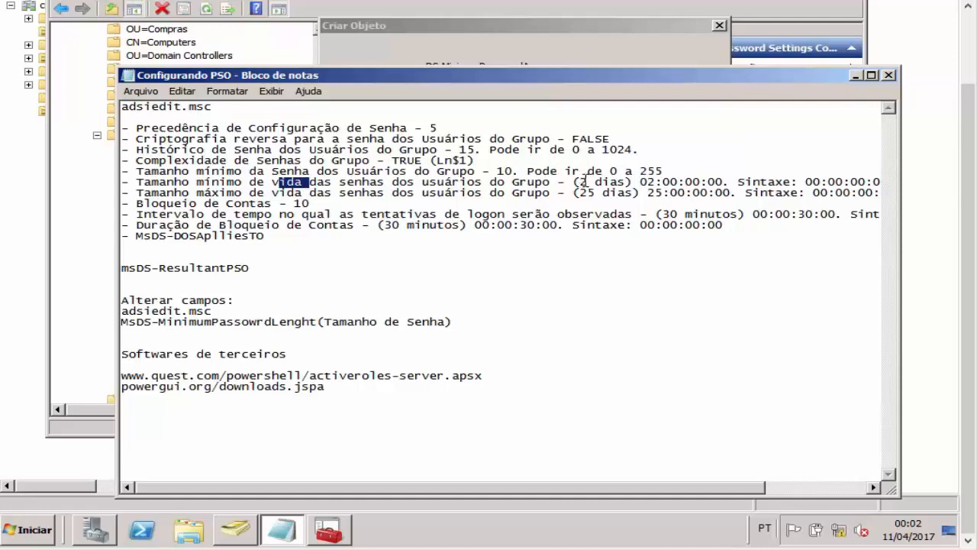
{"action": "left_click_drag", "start_coordinate": [579, 183], "coordinate": [628, 189]}
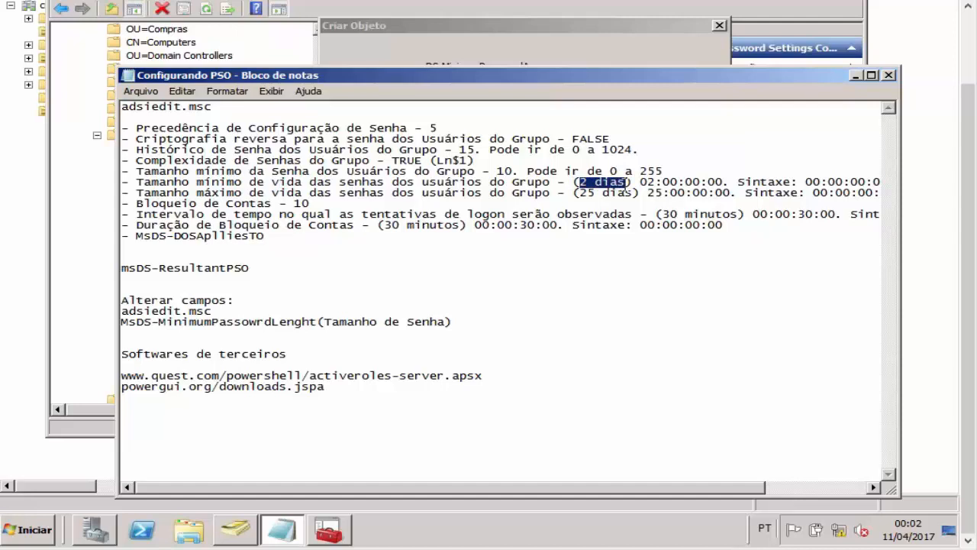
{"action": "left_click", "coordinate": [632, 185]}
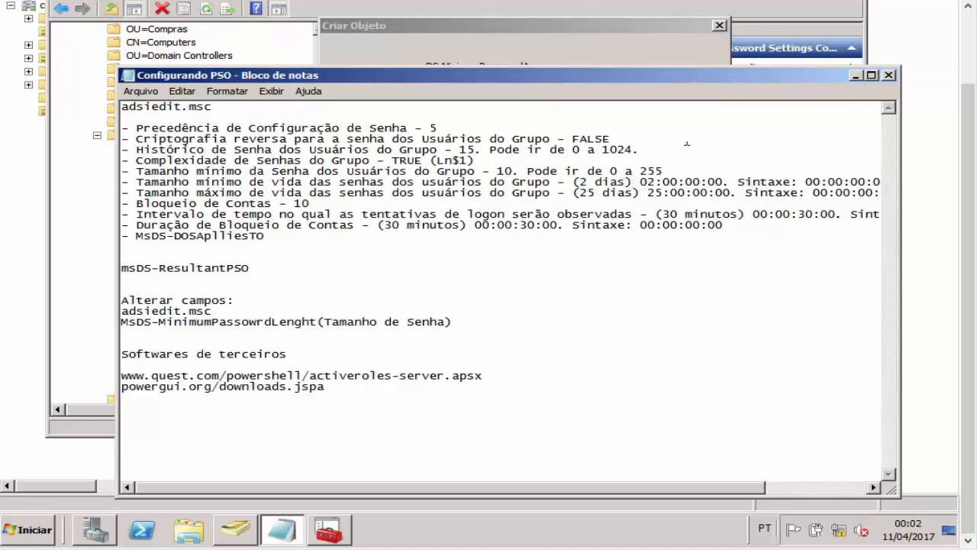
{"action": "left_click_drag", "start_coordinate": [658, 76], "coordinate": [657, 145]}
{"action": "left_click_drag", "start_coordinate": [588, 144], "coordinate": [549, 265]}
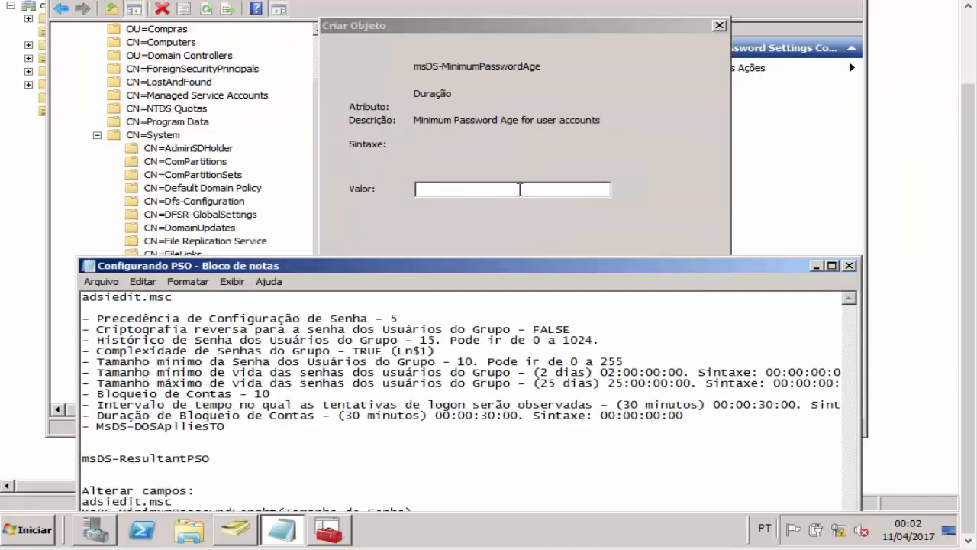
{"action": "left_click_drag", "start_coordinate": [695, 267], "coordinate": [674, 137]}
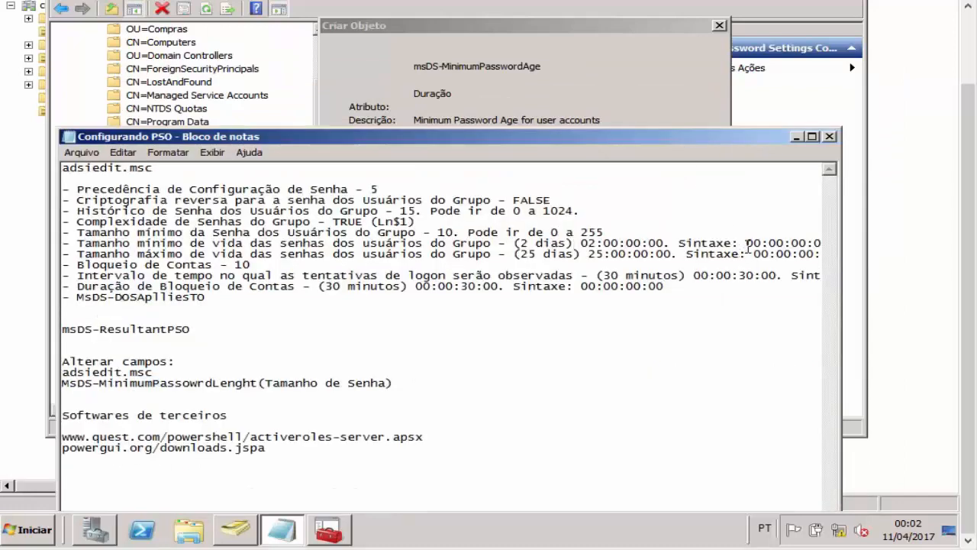
{"action": "left_click_drag", "start_coordinate": [747, 243], "coordinate": [813, 241]}
{"action": "left_click", "coordinate": [750, 243]}
Step: Try different day digits in the notes, leaving the value at 02:00:00:00
{"action": "left_click_drag", "start_coordinate": [580, 243], "coordinate": [649, 244]}
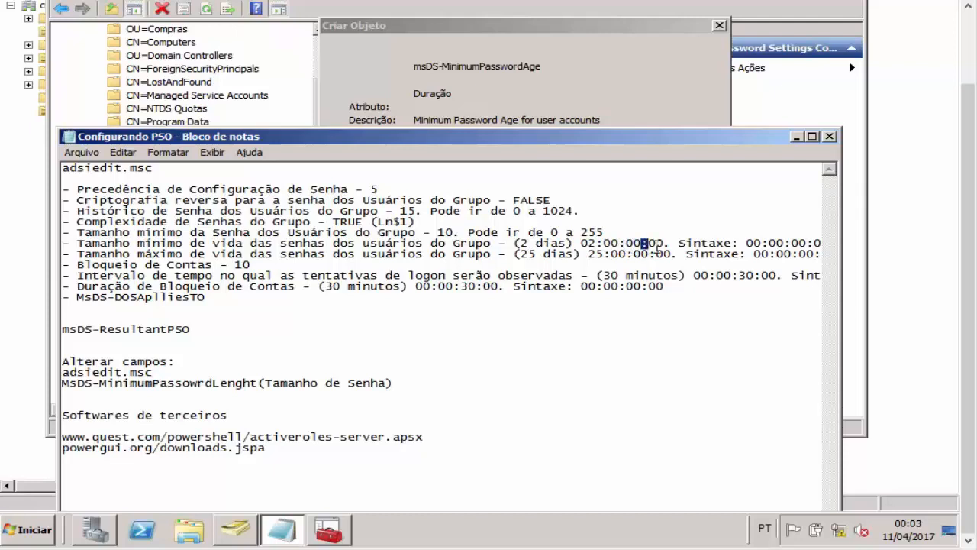
{"action": "left_click", "coordinate": [596, 244]}
{"action": "mouse_move", "coordinate": [597, 245]}
{"action": "left_mouse_down"}
{"action": "mouse_move", "coordinate": [583, 244]}
{"action": "mouse_move", "coordinate": [596, 245]}
{"action": "left_mouse_up"}
{"action": "key", "text": "BackSpace"}
{"action": "type", "text": "33"}
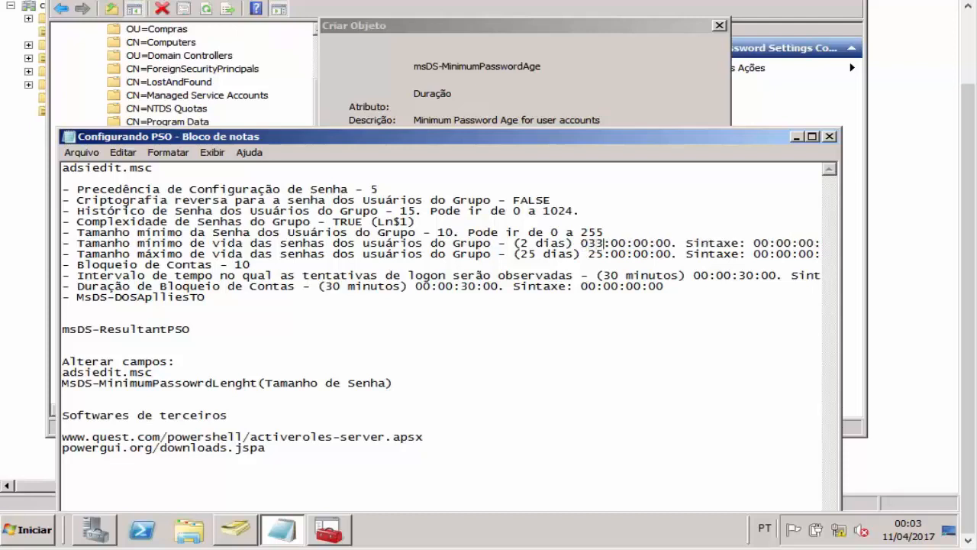
{"action": "key", "text": "BackSpace"}
{"action": "key", "text": "BackSpace"}
{"action": "type", "text": "4"}
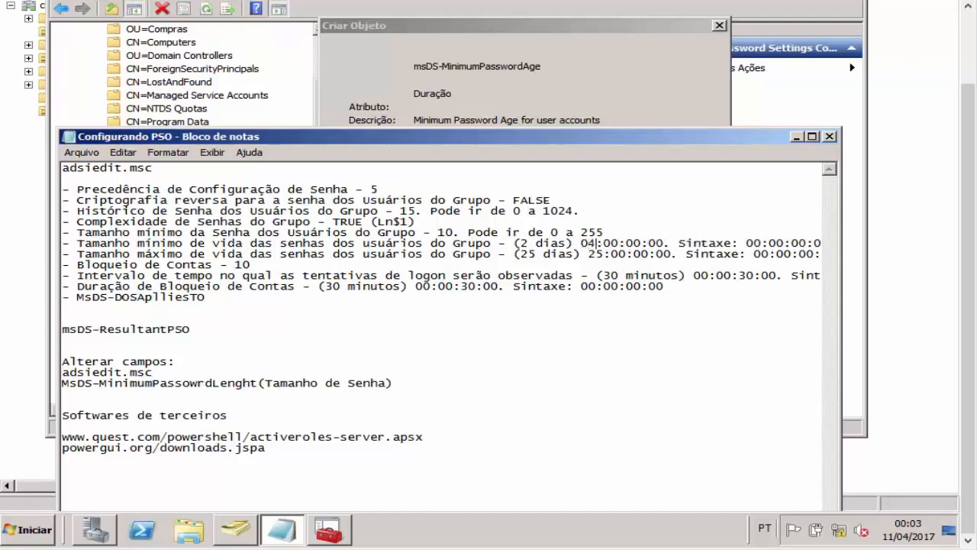
{"action": "key", "text": "BackSpace"}
{"action": "type", "text": "5"}
{"action": "key", "text": "BackSpace"}
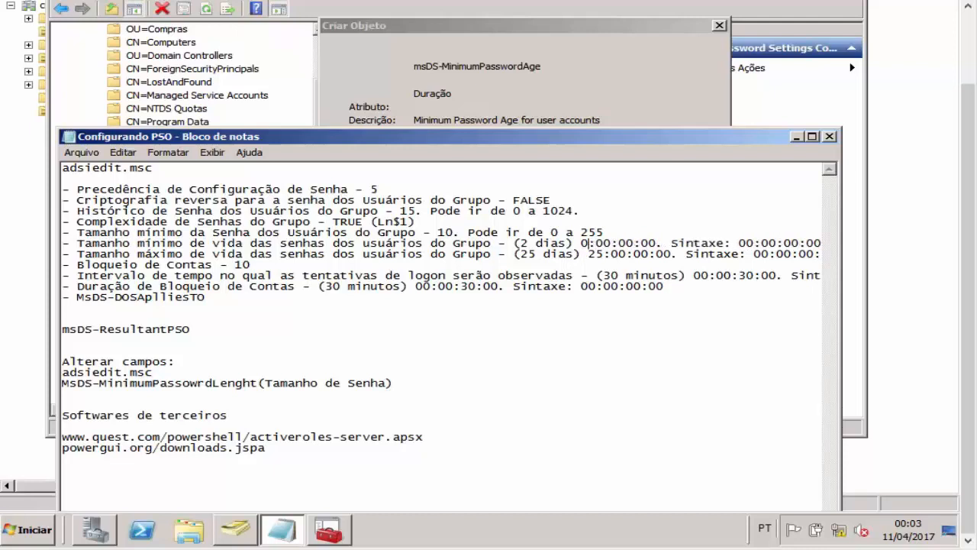
{"action": "type", "text": "7"}
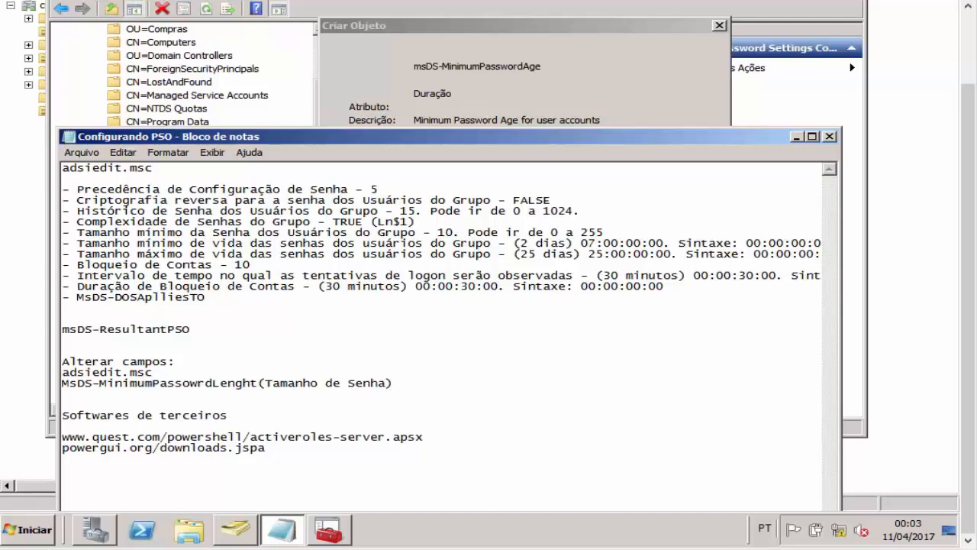
{"action": "key", "text": "BackSpace"}
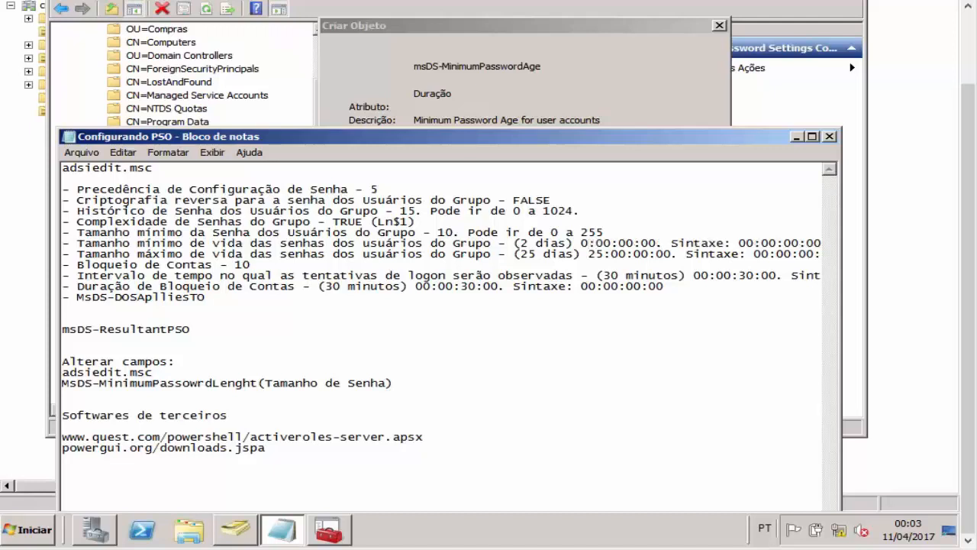
{"action": "type", "text": "0"}
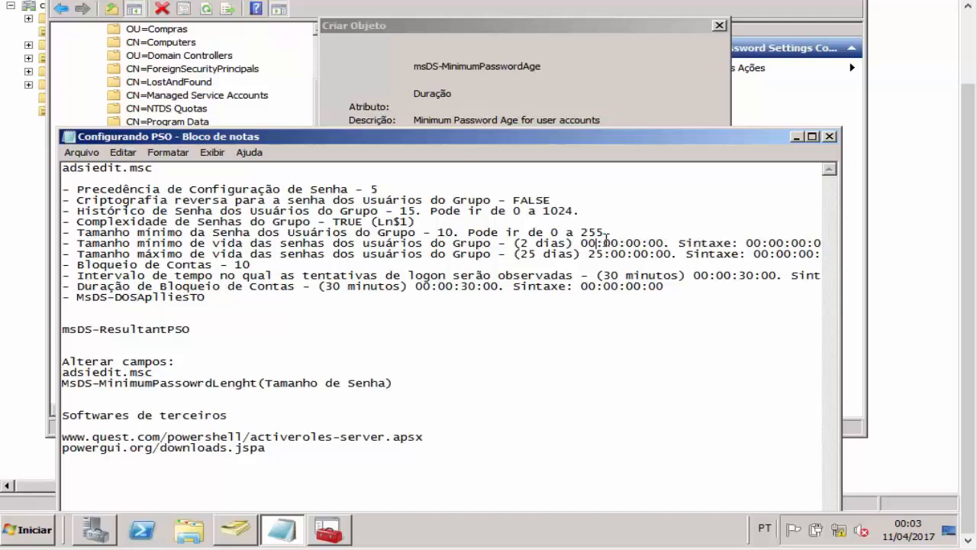
{"action": "key", "text": "BackSpace"}
{"action": "type", "text": "2"}
Step: Copy 02:00:00:00 from the notes into msDS-MinimumPasswordAge and advance
{"action": "left_click_drag", "start_coordinate": [580, 243], "coordinate": [665, 243]}
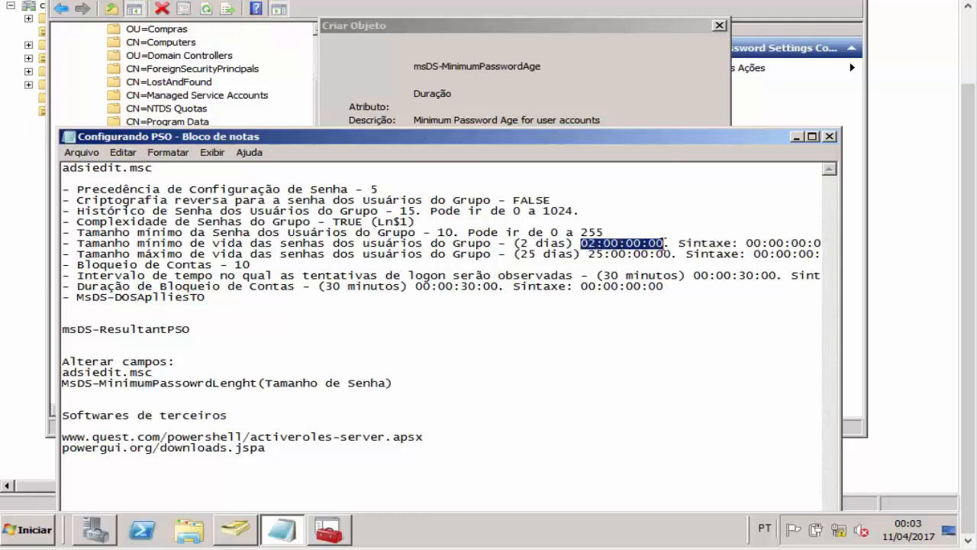
{"action": "key", "text": "ctrl+c"}
{"action": "left_click", "coordinate": [550, 99]}
{"action": "key", "text": "ctrl+v"}
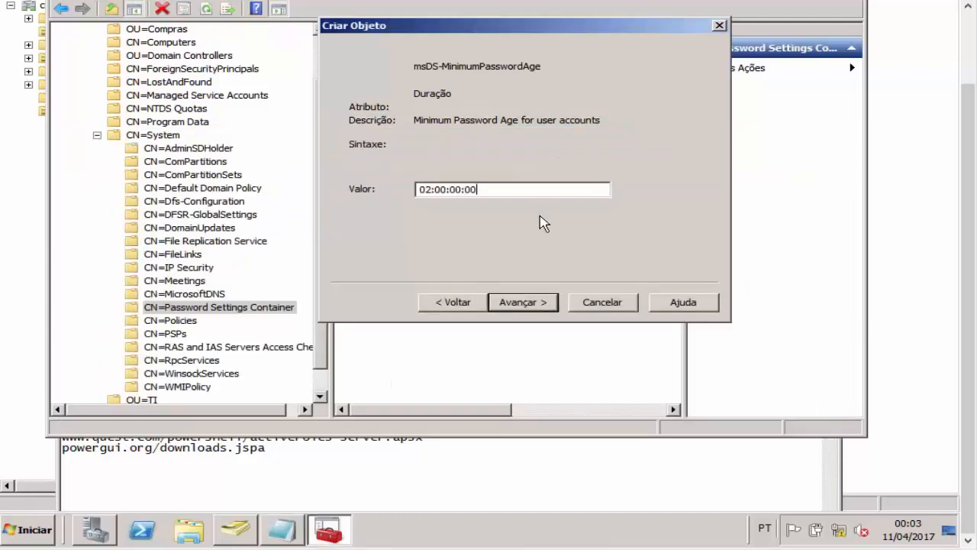
{"action": "left_click", "coordinate": [547, 300]}
{"action": "left_click", "coordinate": [297, 537]}
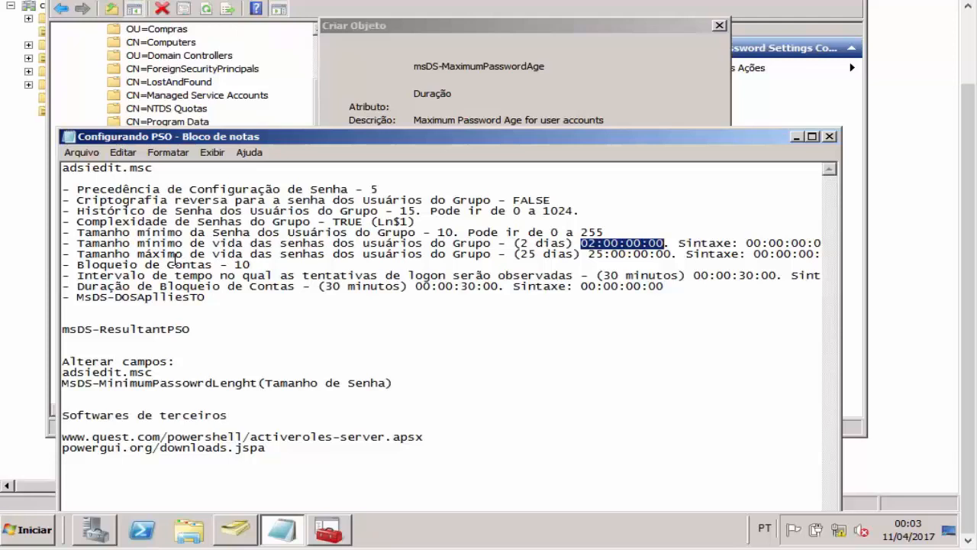
Step: Review the 25 dias maximum-age line in the notes and maximize Notepad
{"action": "left_click_drag", "start_coordinate": [279, 254], "coordinate": [330, 255]}
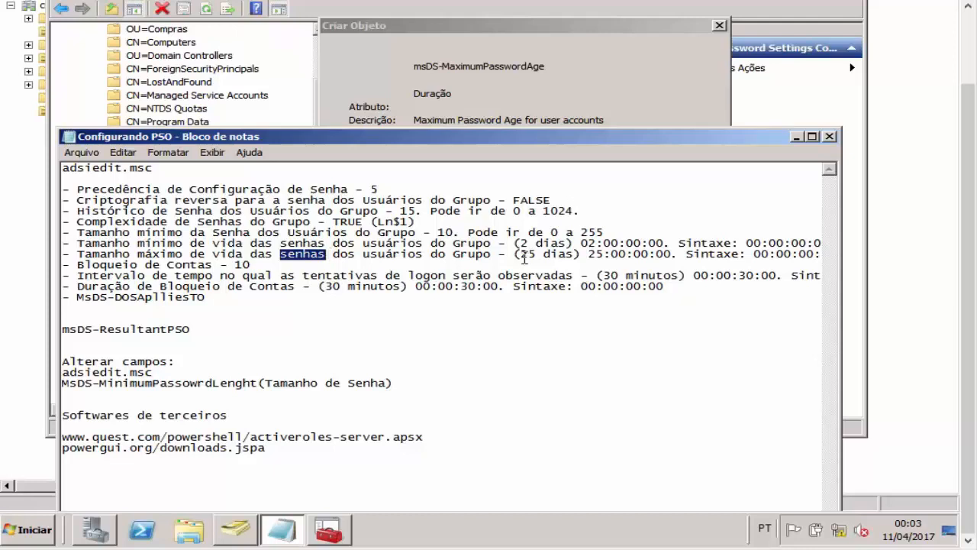
{"action": "left_click_drag", "start_coordinate": [521, 254], "coordinate": [575, 249]}
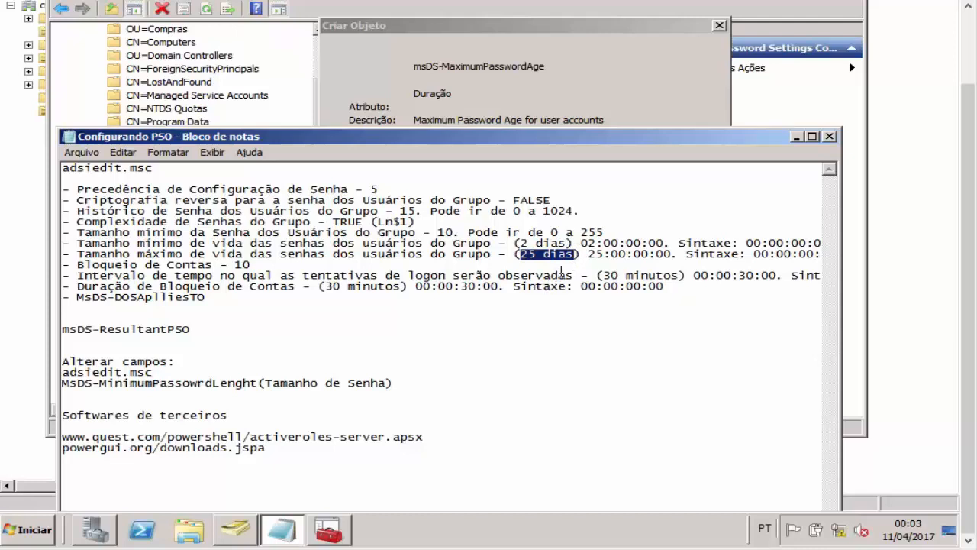
{"action": "left_click", "coordinate": [560, 270]}
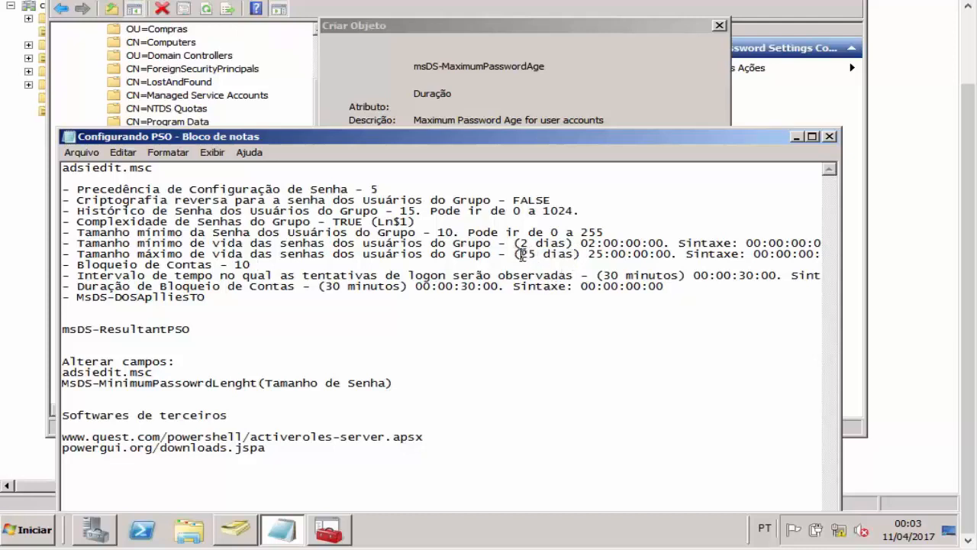
{"action": "left_click_drag", "start_coordinate": [522, 254], "coordinate": [574, 258]}
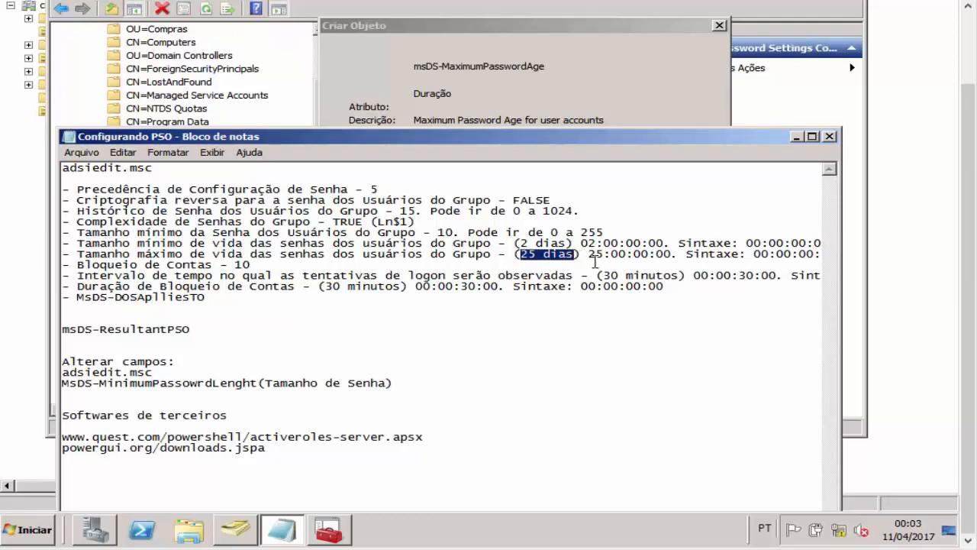
{"action": "mouse_move", "coordinate": [589, 256]}
{"action": "left_mouse_down"}
{"action": "mouse_move", "coordinate": [673, 259]}
{"action": "mouse_move", "coordinate": [582, 242]}
{"action": "left_mouse_up"}
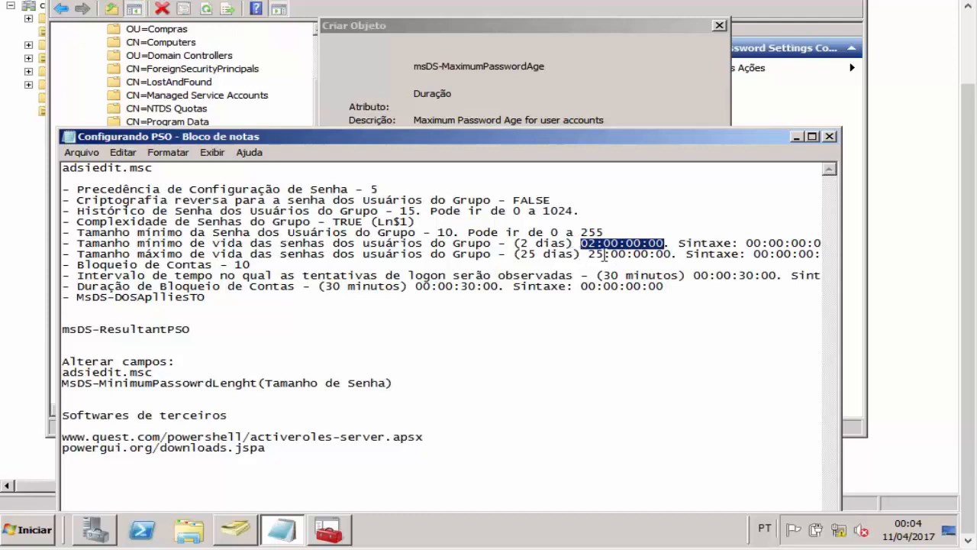
{"action": "left_click_drag", "start_coordinate": [754, 253], "coordinate": [820, 254]}
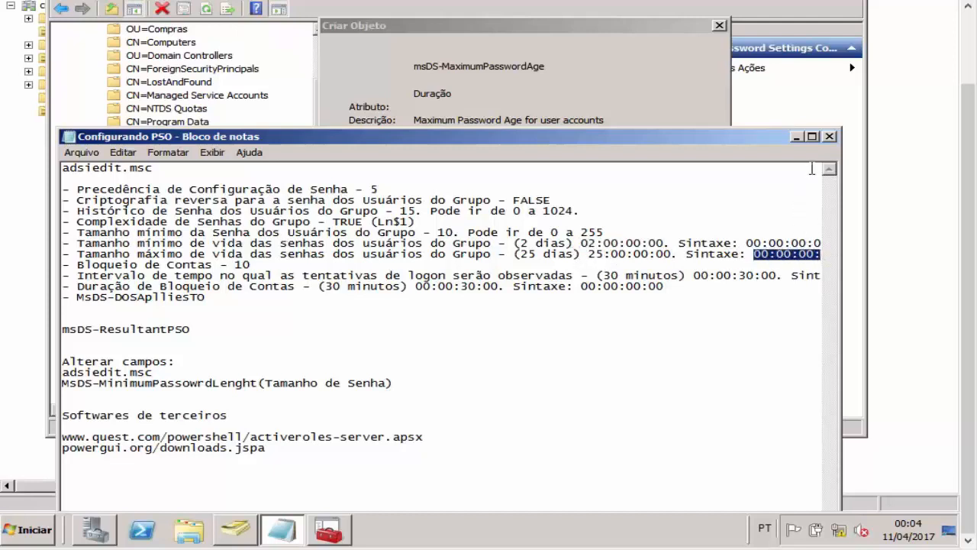
{"action": "left_click", "coordinate": [812, 136]}
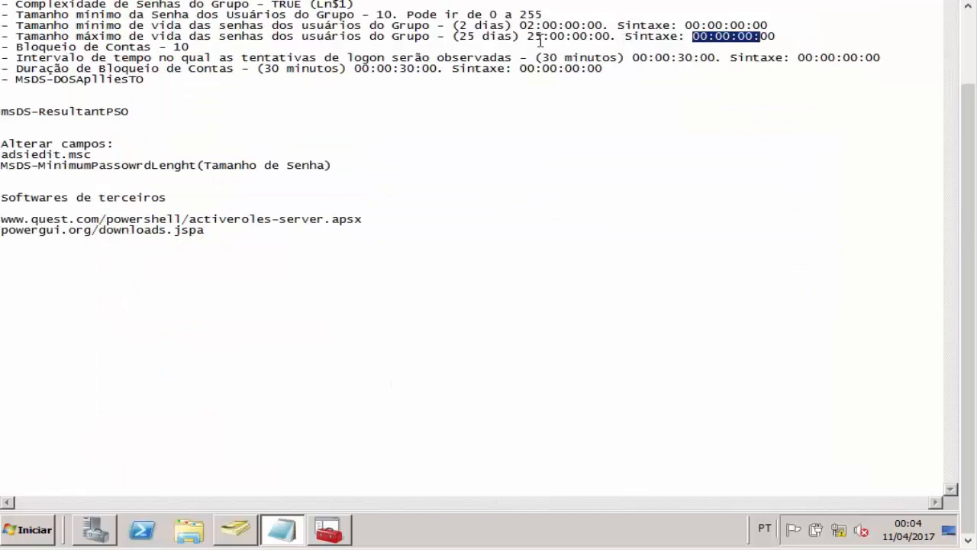
Step: Retype the days so the notes' maximum age reads 25:00:00:00, then select it
{"action": "left_click_drag", "start_coordinate": [528, 37], "coordinate": [566, 37]}
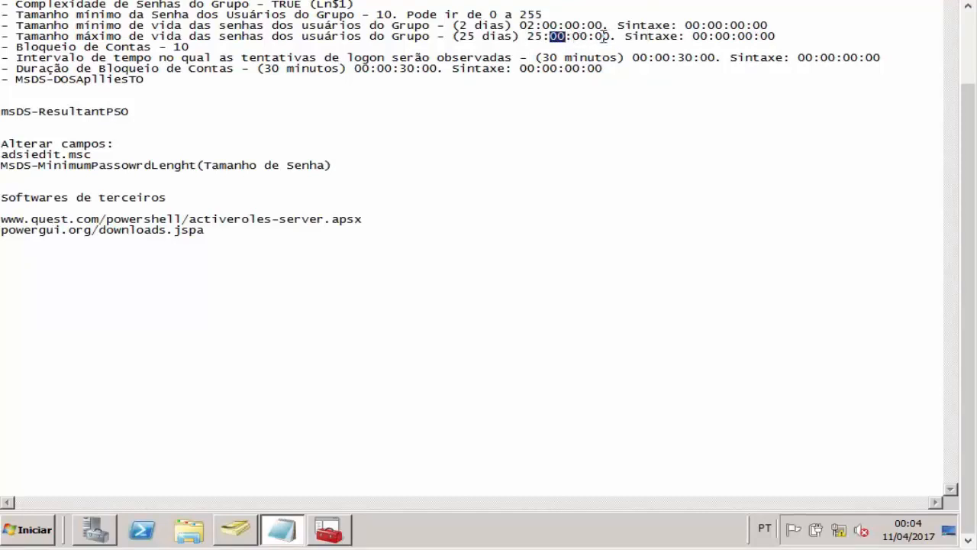
{"action": "left_click", "coordinate": [543, 38]}
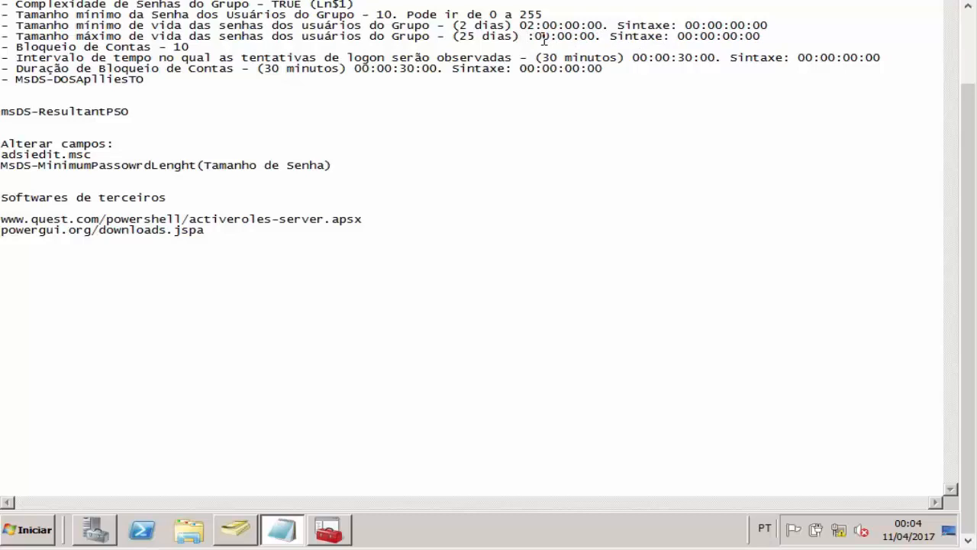
{"action": "type", "text": "30"}
{"action": "key", "text": "BackSpace"}
{"action": "key", "text": "BackSpace"}
{"action": "type", "text": "1"}
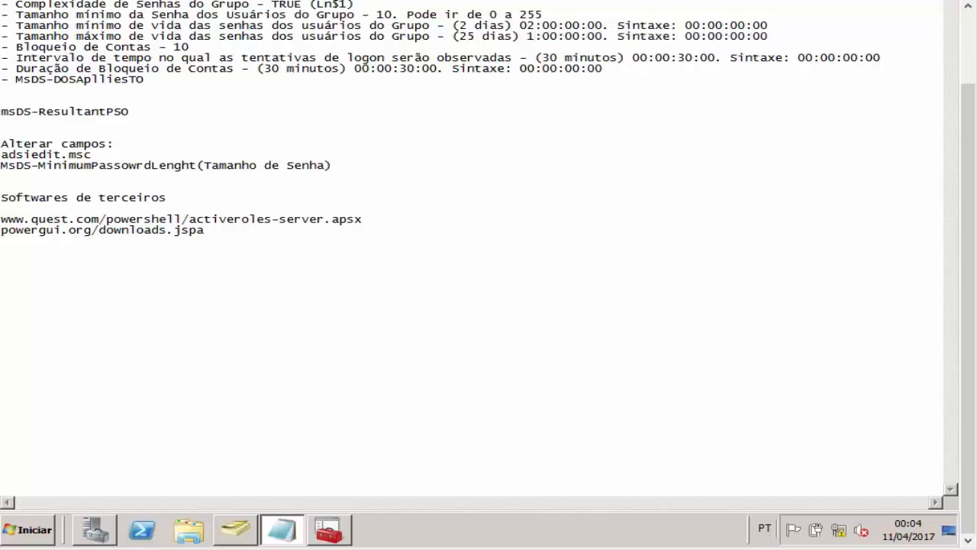
{"action": "key", "text": "BackSpace"}
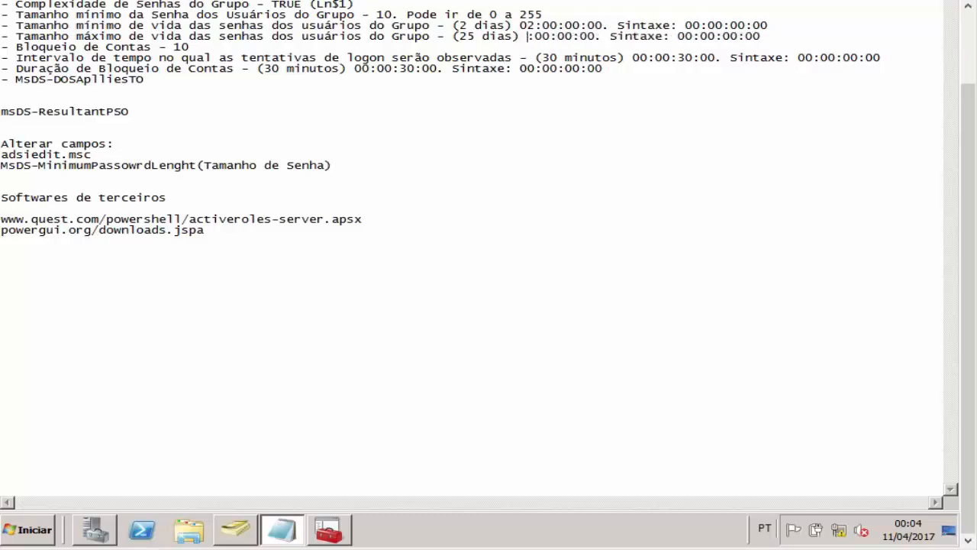
{"action": "key", "text": "ctrl+z"}
{"action": "key", "text": "ctrl+z"}
{"action": "type", "text": "20"}
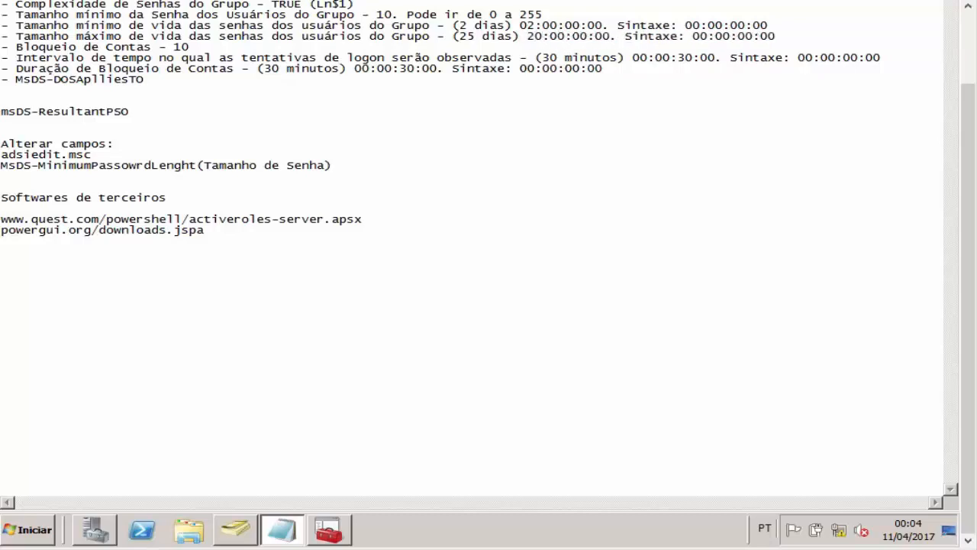
{"action": "key", "text": "BackSpace"}
{"action": "key", "text": "BackSpace"}
{"action": "type", "text": "25"}
{"action": "left_click_drag", "start_coordinate": [535, 36], "coordinate": [594, 36]}
{"action": "left_click", "coordinate": [573, 38]}
{"action": "left_click_drag", "start_coordinate": [527, 36], "coordinate": [612, 38]}
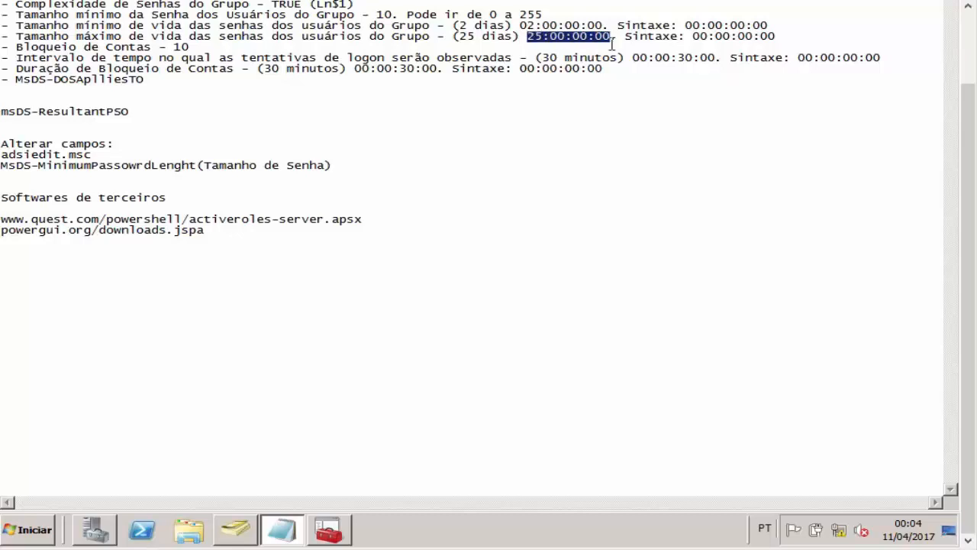
Step: Paste 25:00:00:00 as msDS-MaximumPasswordAge and advance to the lockout threshold
{"action": "left_click", "coordinate": [238, 529]}
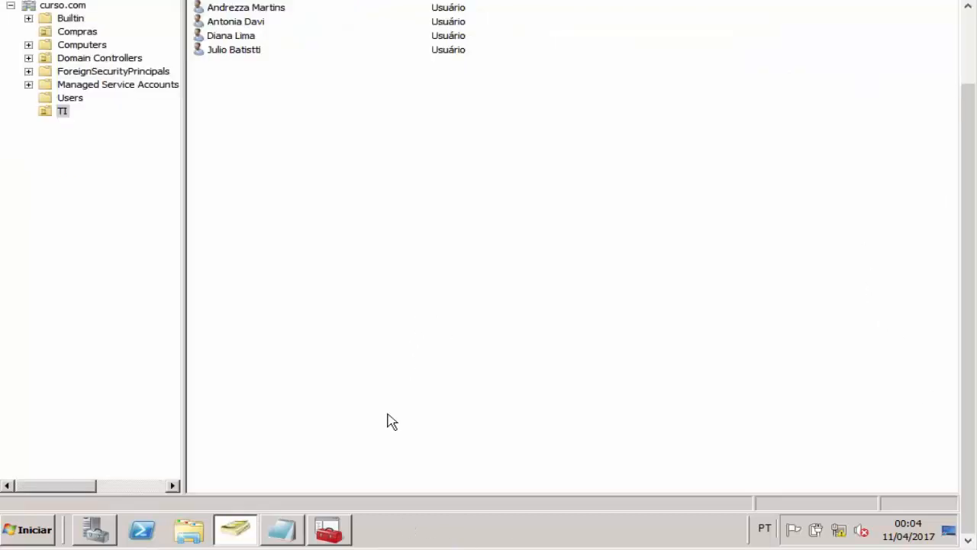
{"action": "left_click", "coordinate": [329, 530]}
{"action": "key", "text": "ctrl+v"}
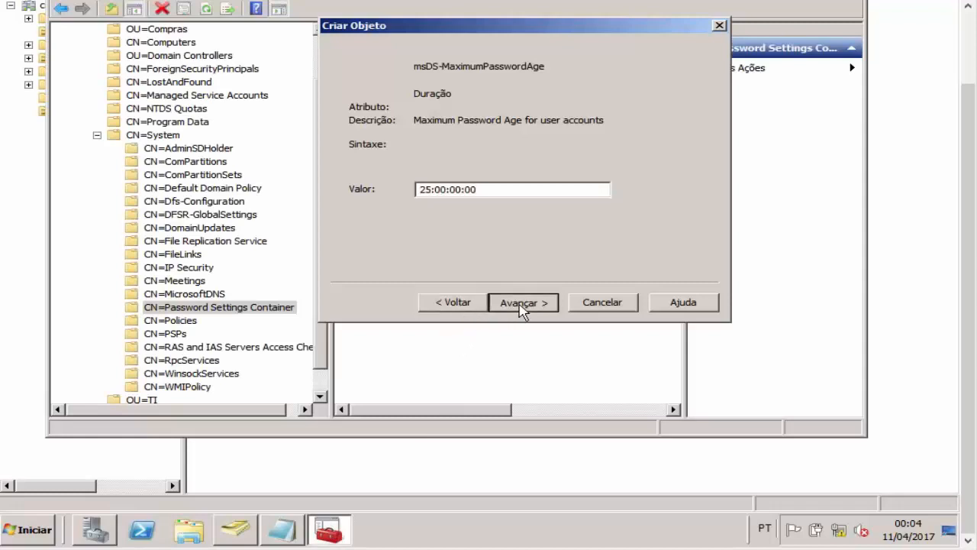
{"action": "left_click", "coordinate": [522, 302]}
Step: Copy the lockout threshold value 10 from the Notepad notes
{"action": "left_click", "coordinate": [296, 519]}
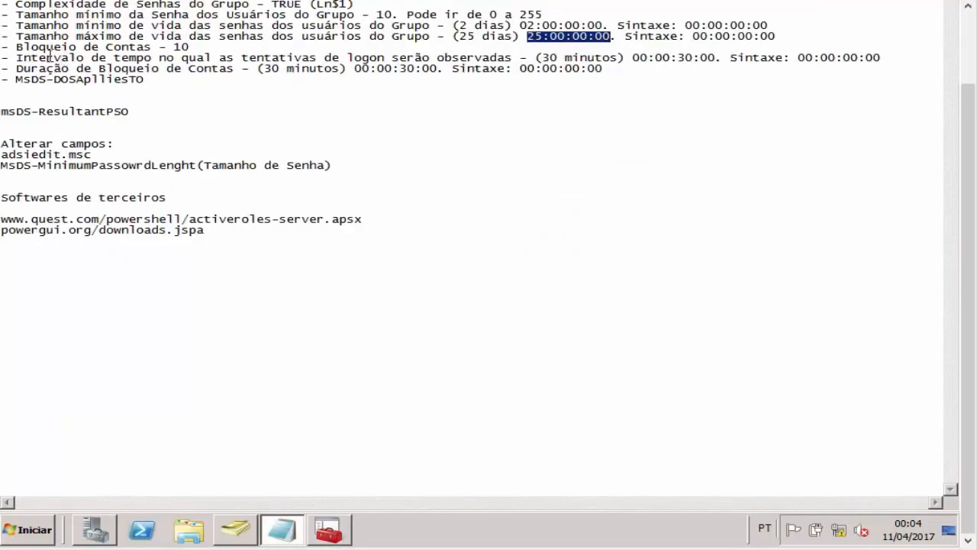
{"action": "left_click_drag", "start_coordinate": [16, 47], "coordinate": [175, 45]}
{"action": "right_click", "coordinate": [181, 44]}
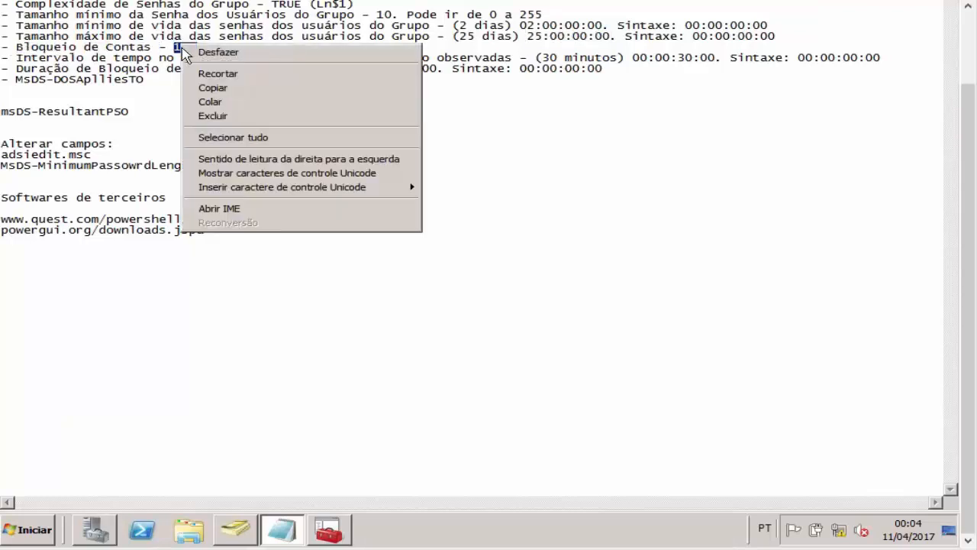
{"action": "left_click", "coordinate": [212, 90]}
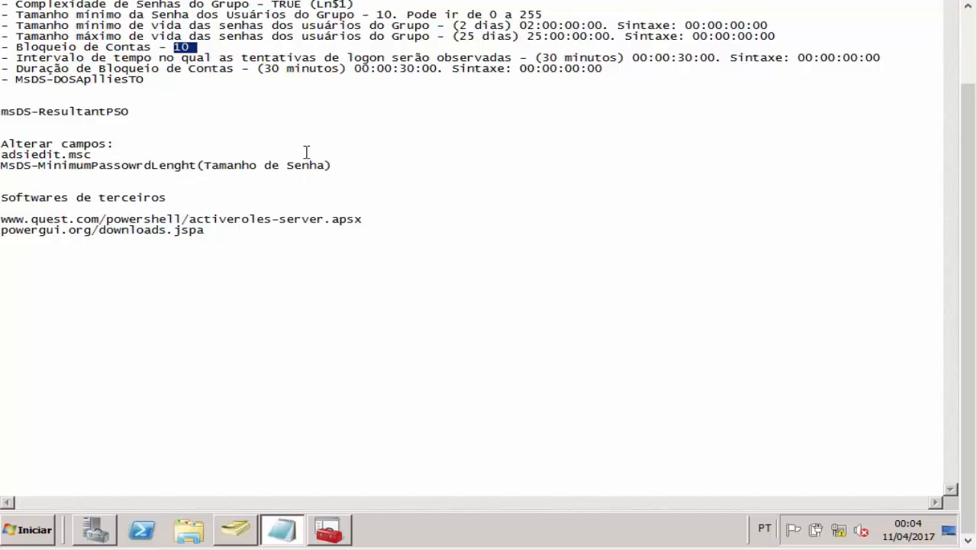
Step: Enter 10 as msDS-LockoutThreshold, fixing the invalid pasted value, and advance the wizard
{"action": "left_click", "coordinate": [332, 521]}
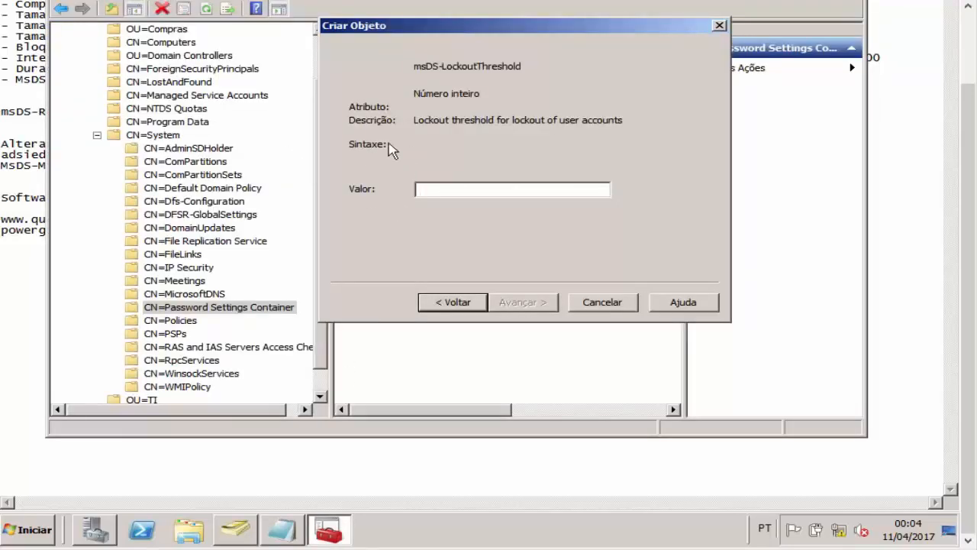
{"action": "right_click", "coordinate": [458, 191]}
{"action": "left_click", "coordinate": [487, 252]}
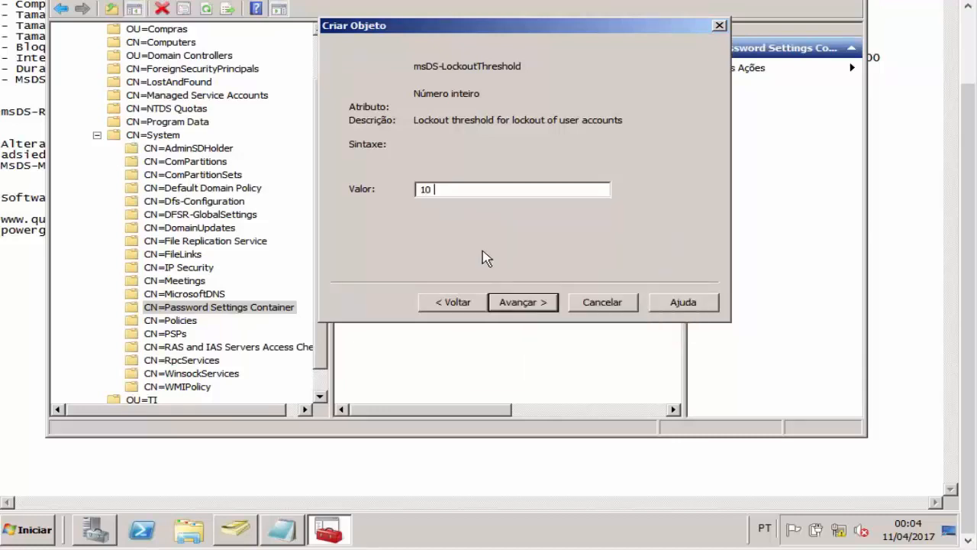
{"action": "left_click", "coordinate": [521, 302]}
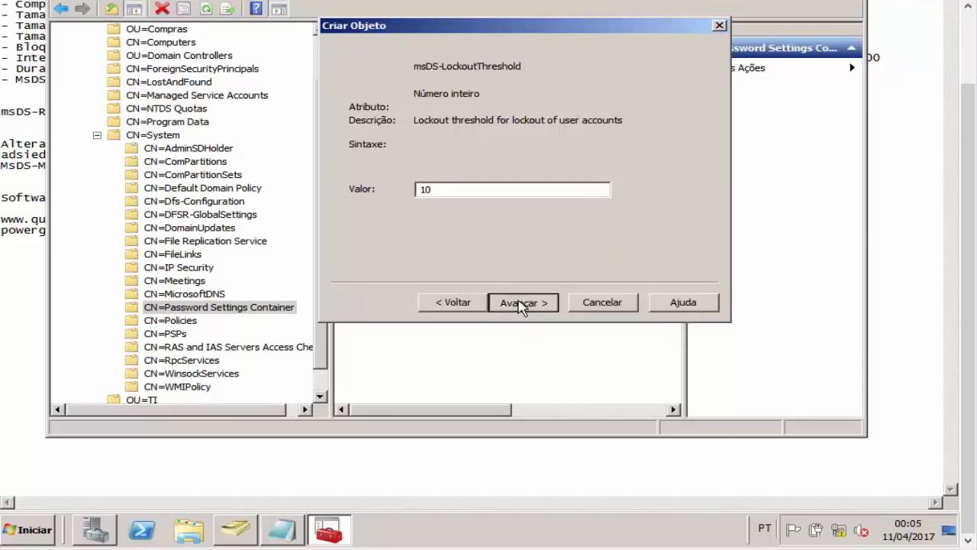
{"action": "left_click", "coordinate": [603, 269]}
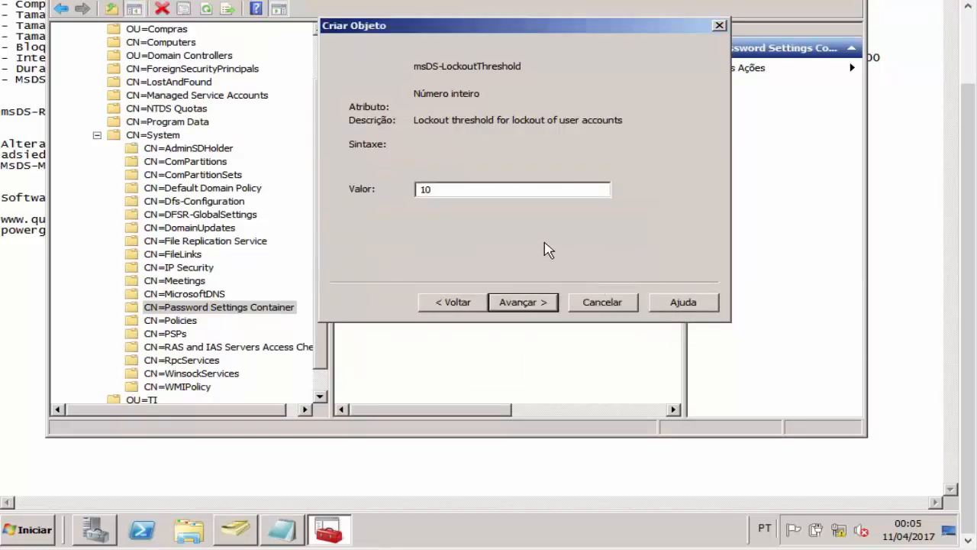
{"action": "key", "text": "BackSpace"}
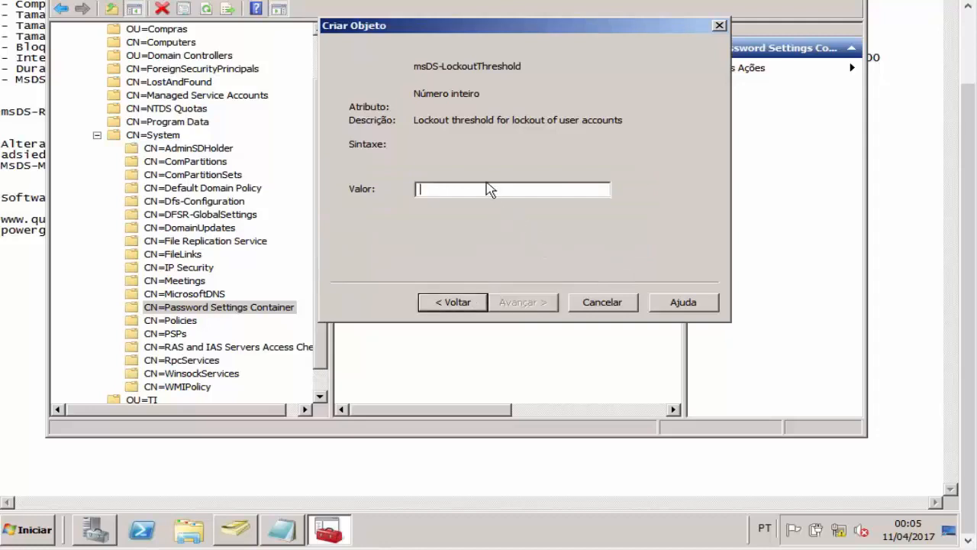
{"action": "type", "text": "10"}
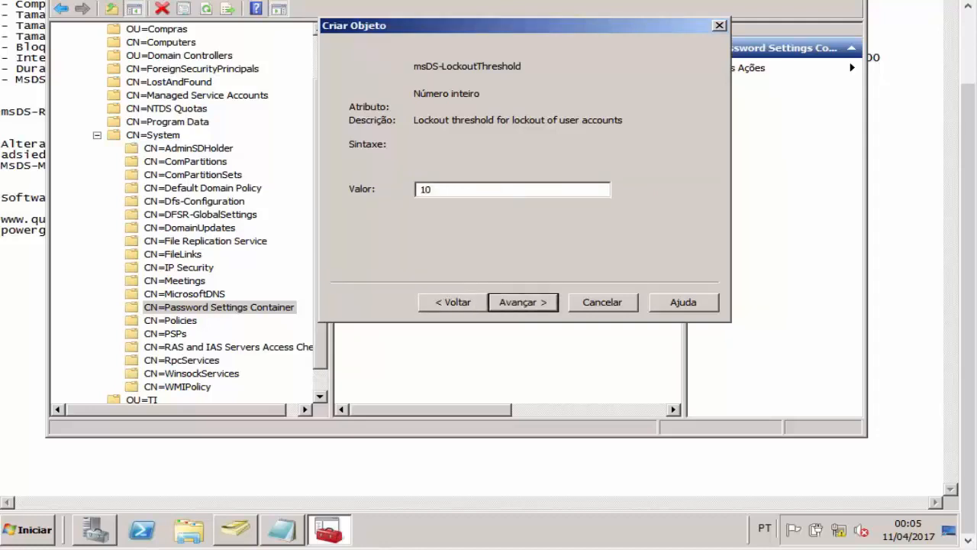
{"action": "key", "text": "Return"}
Step: Review the observation-window line in the notes, selecting its description, syntax example and time value
{"action": "left_click", "coordinate": [25, 61]}
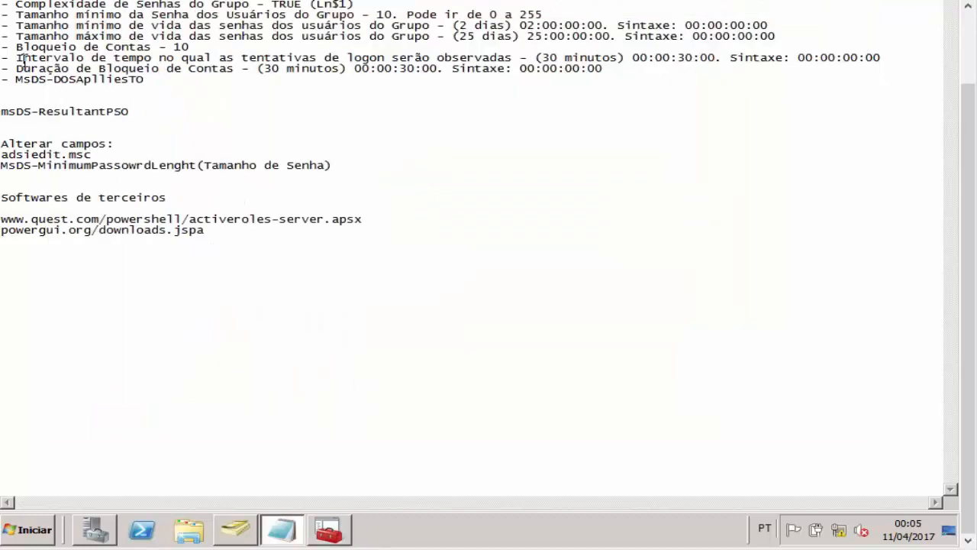
{"action": "left_click_drag", "start_coordinate": [16, 58], "coordinate": [513, 62]}
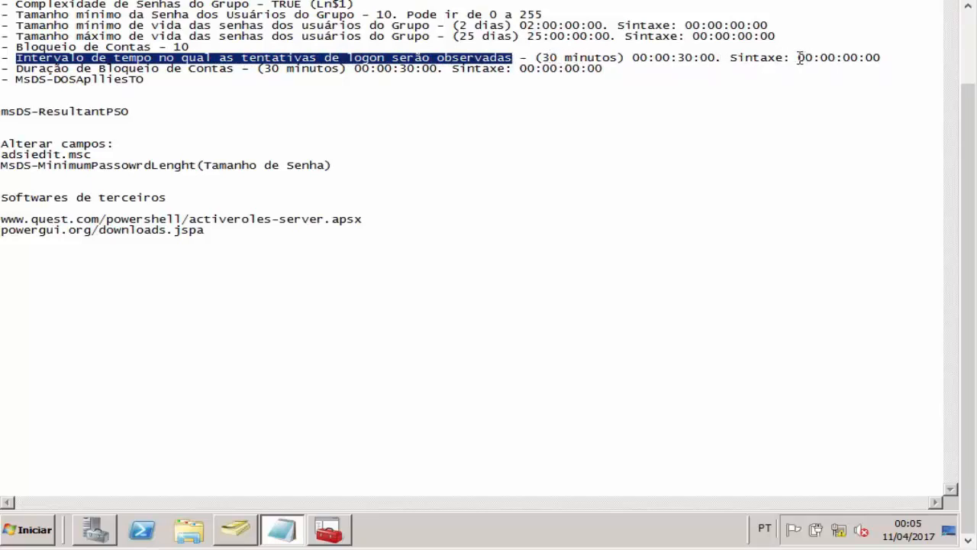
{"action": "left_click_drag", "start_coordinate": [797, 58], "coordinate": [841, 48]}
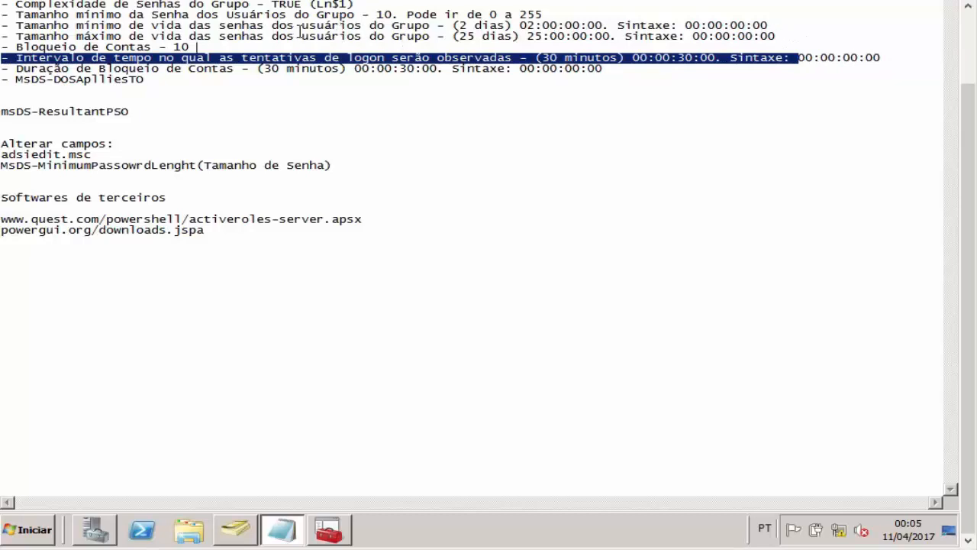
{"action": "left_click", "coordinate": [758, 57]}
{"action": "left_click_drag", "start_coordinate": [799, 58], "coordinate": [881, 57]}
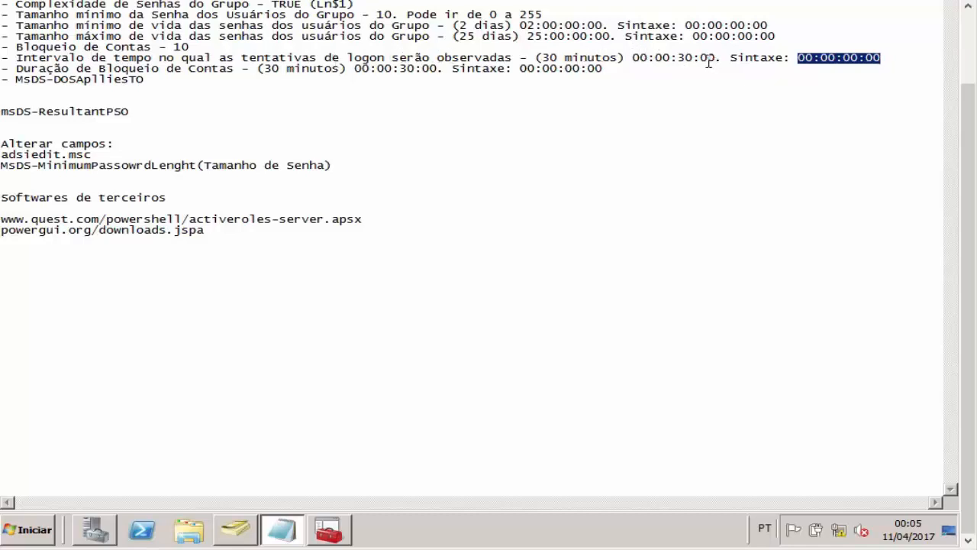
{"action": "left_click_drag", "start_coordinate": [677, 56], "coordinate": [694, 57]}
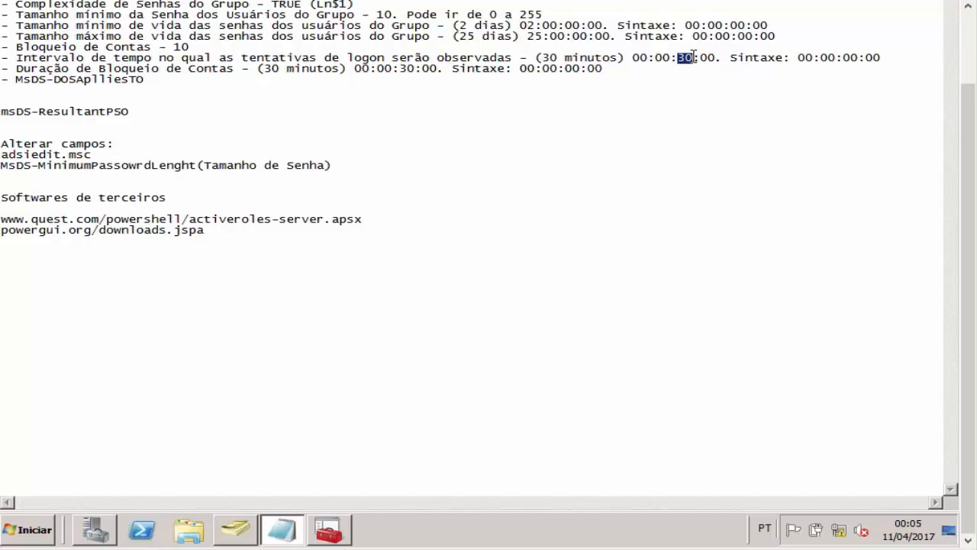
{"action": "left_click_drag", "start_coordinate": [633, 58], "coordinate": [692, 58]}
{"action": "left_click", "coordinate": [680, 59]}
{"action": "left_click_drag", "start_coordinate": [543, 58], "coordinate": [600, 57]}
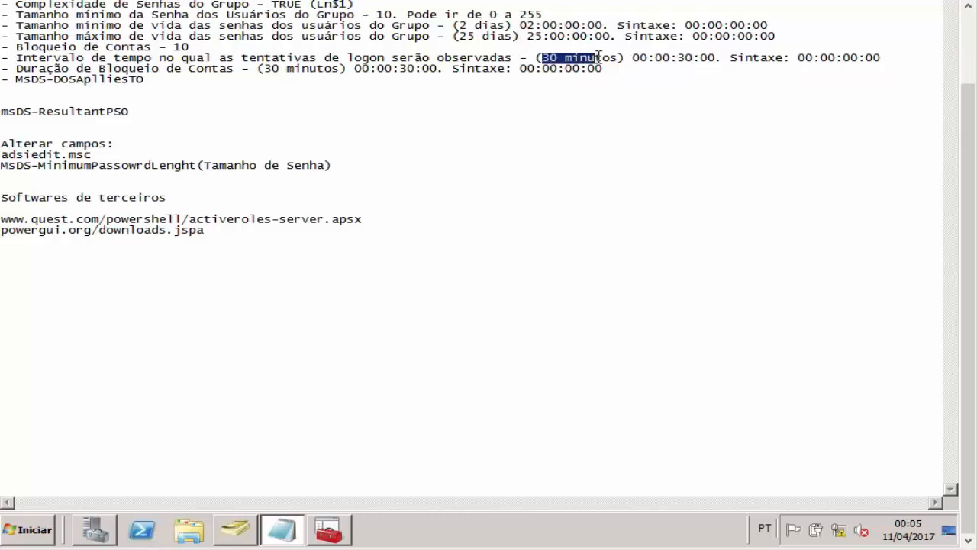
{"action": "left_click_drag", "start_coordinate": [678, 58], "coordinate": [685, 58]}
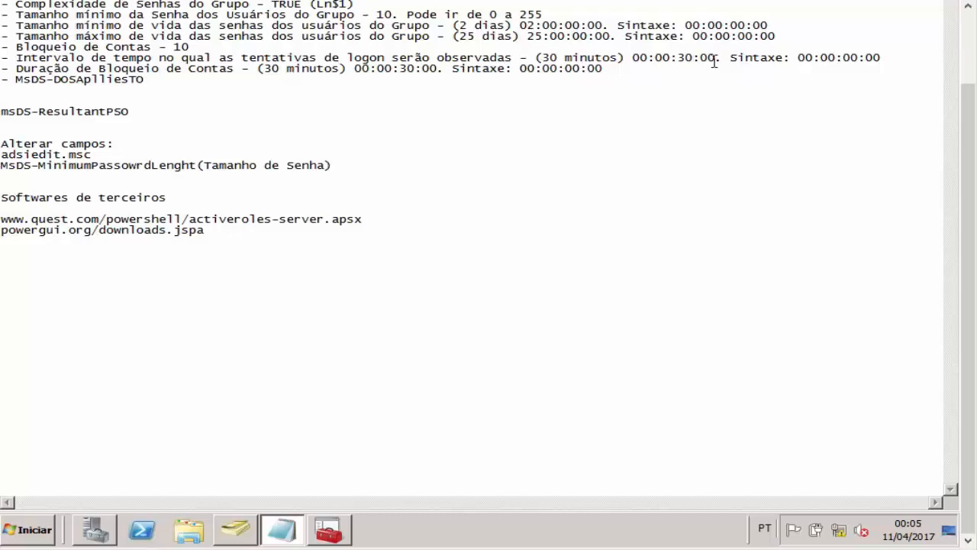
Step: Edit the notes' observation interval so it reads 00:00:30:00
{"action": "key", "text": "BackSpace"}
{"action": "key", "text": "BackSpace"}
{"action": "type", "text": "25"}
{"action": "key", "text": "BackSpace"}
{"action": "key", "text": "BackSpace"}
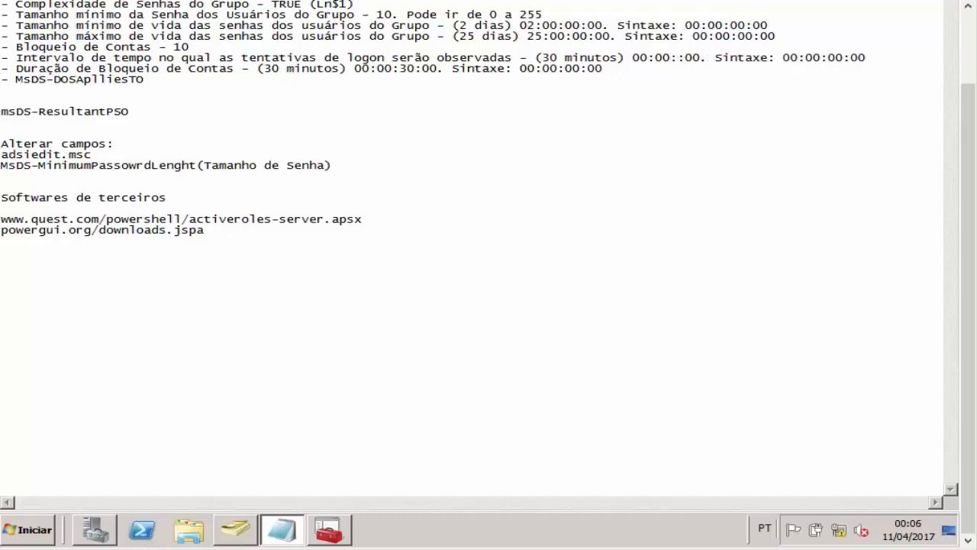
{"action": "type", "text": "00"}
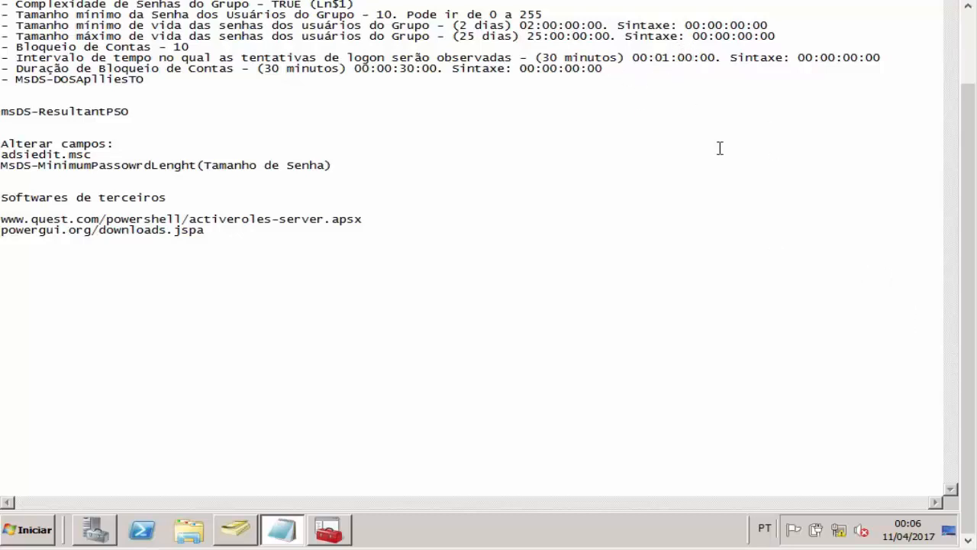
{"action": "left_click", "coordinate": [671, 58]}
{"action": "key", "text": "BackSpace"}
{"action": "type", "text": "0"}
{"action": "key", "text": "Delete"}
{"action": "key", "text": "BackSpace"}
{"action": "type", "text": "30"}
Step: Enter 00:00:30:00 as msDS-LockoutObservationWindow and continue
{"action": "left_click_drag", "start_coordinate": [633, 57], "coordinate": [716, 58]}
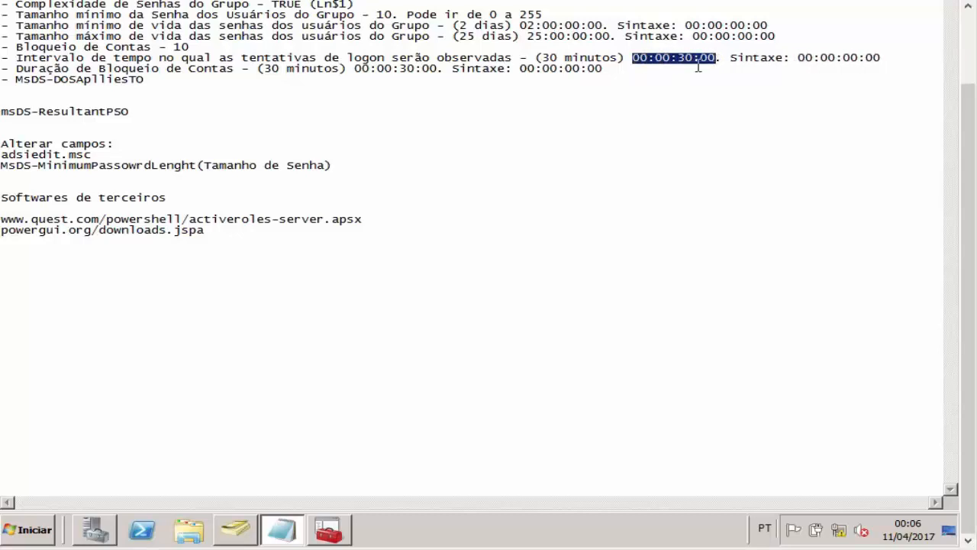
{"action": "key", "text": "ctrl+c"}
{"action": "left_click", "coordinate": [328, 530]}
{"action": "key", "text": "ctrl+v"}
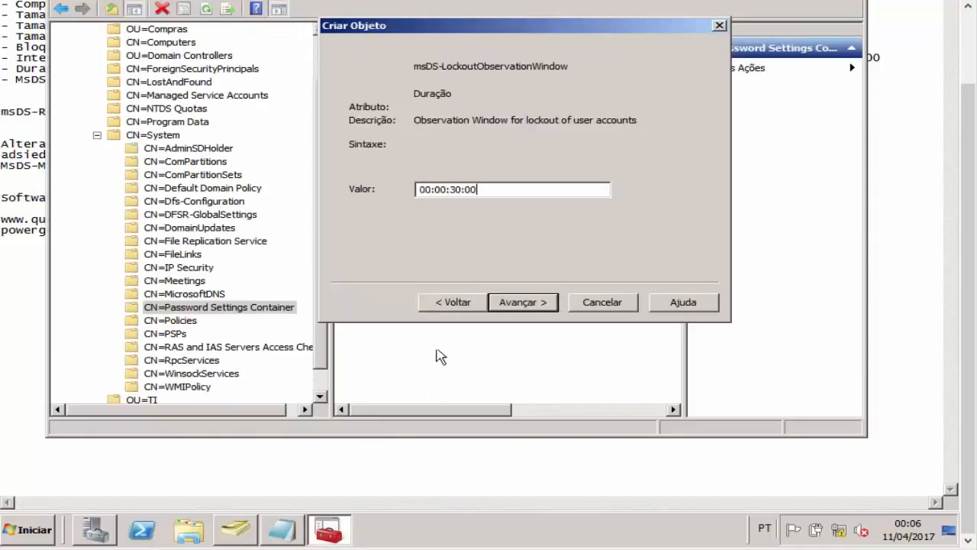
{"action": "left_click", "coordinate": [536, 305]}
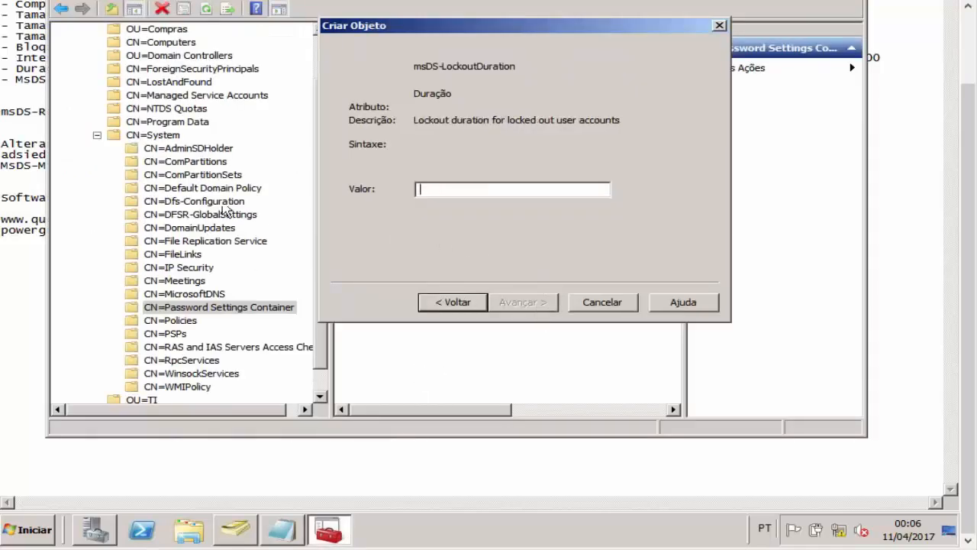
Step: Copy the 00:00:30:00 value from the notes' Duração de Bloqueio de Contas line
{"action": "left_click", "coordinate": [33, 72]}
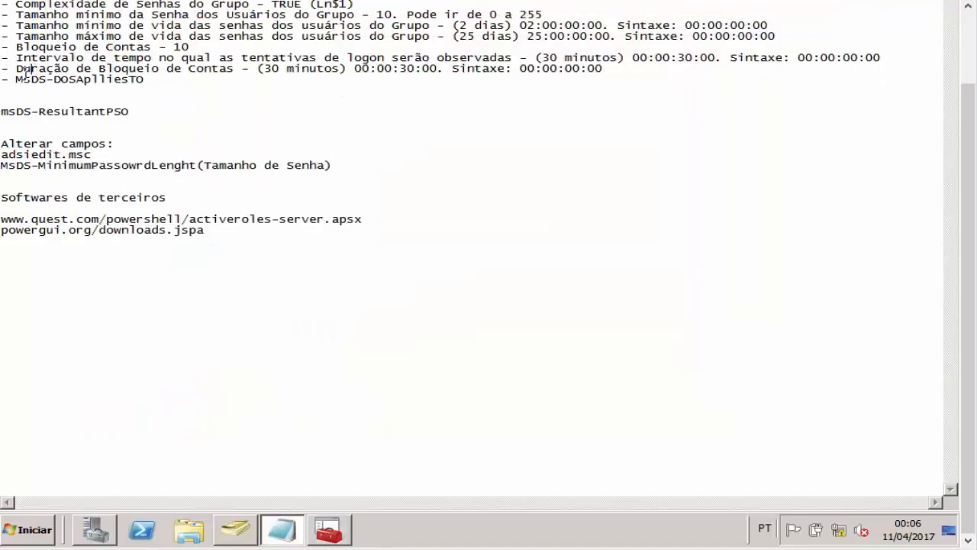
{"action": "left_click_drag", "start_coordinate": [16, 71], "coordinate": [245, 71]}
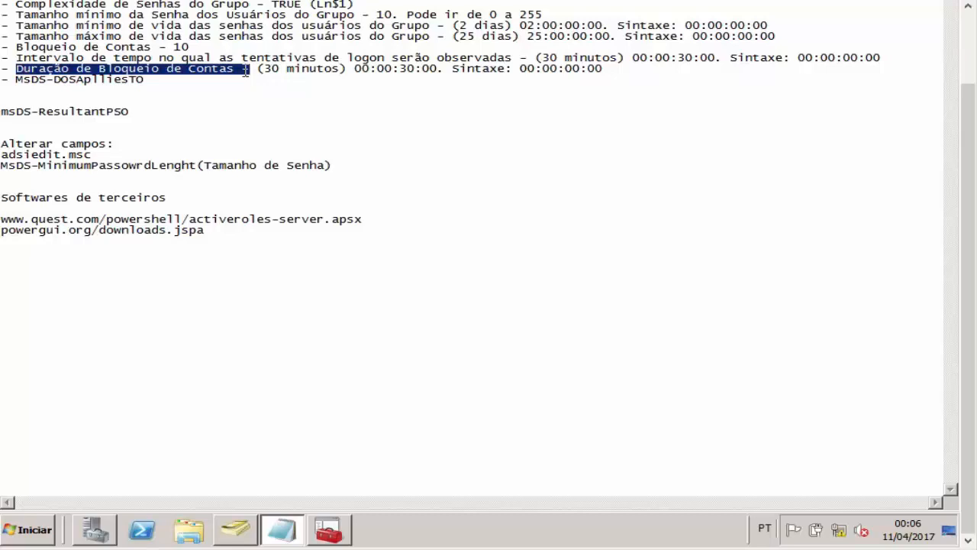
{"action": "left_click_drag", "start_coordinate": [261, 69], "coordinate": [439, 71]}
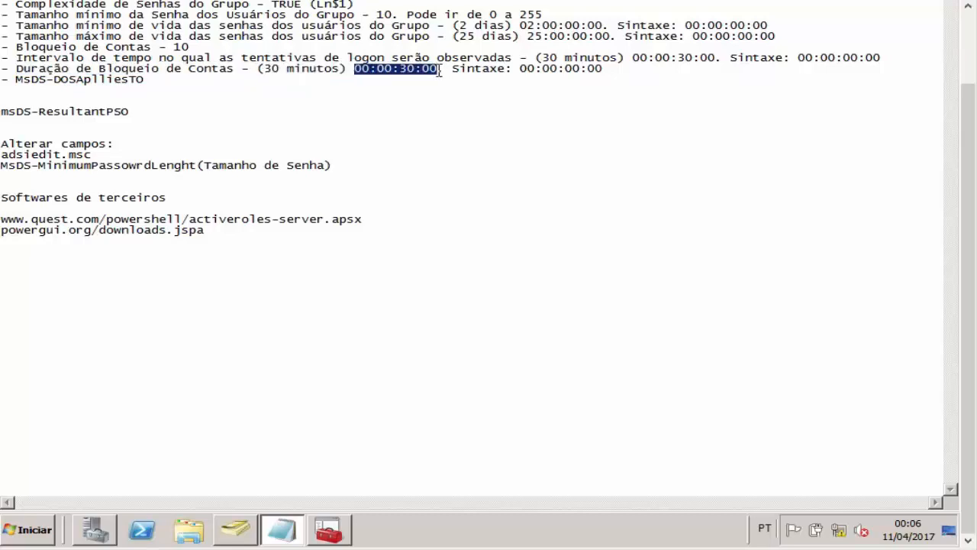
{"action": "left_click_drag", "start_coordinate": [521, 69], "coordinate": [615, 70]}
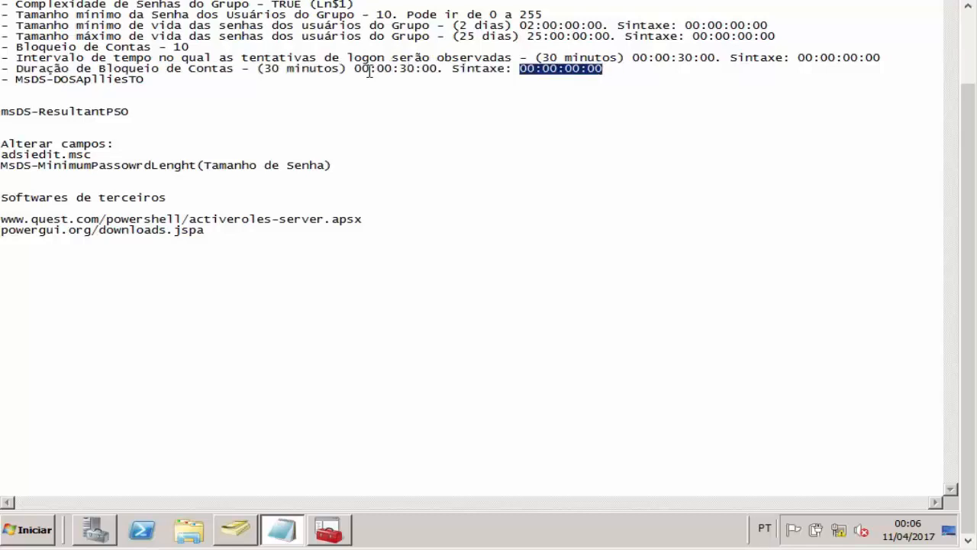
{"action": "left_click_drag", "start_coordinate": [355, 70], "coordinate": [437, 70]}
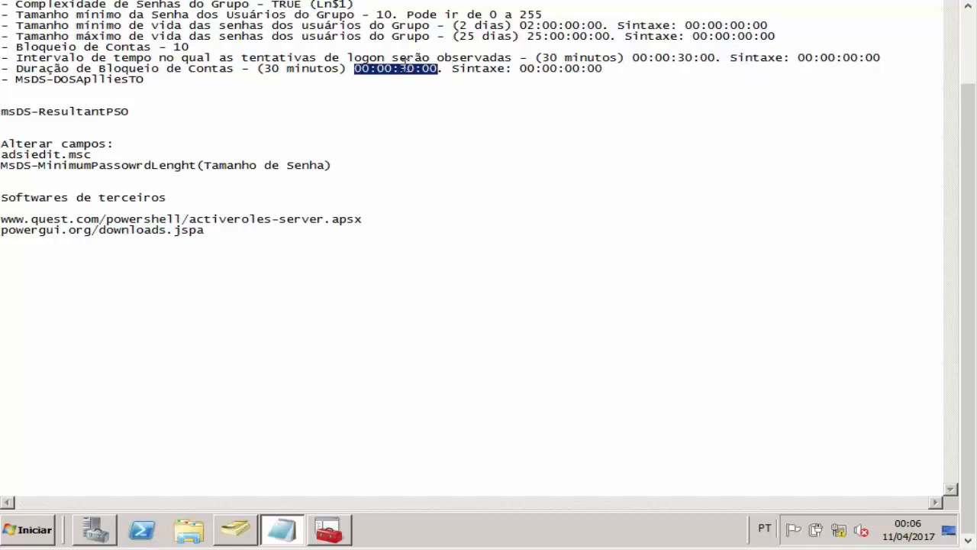
{"action": "left_click_drag", "start_coordinate": [400, 70], "coordinate": [414, 69]}
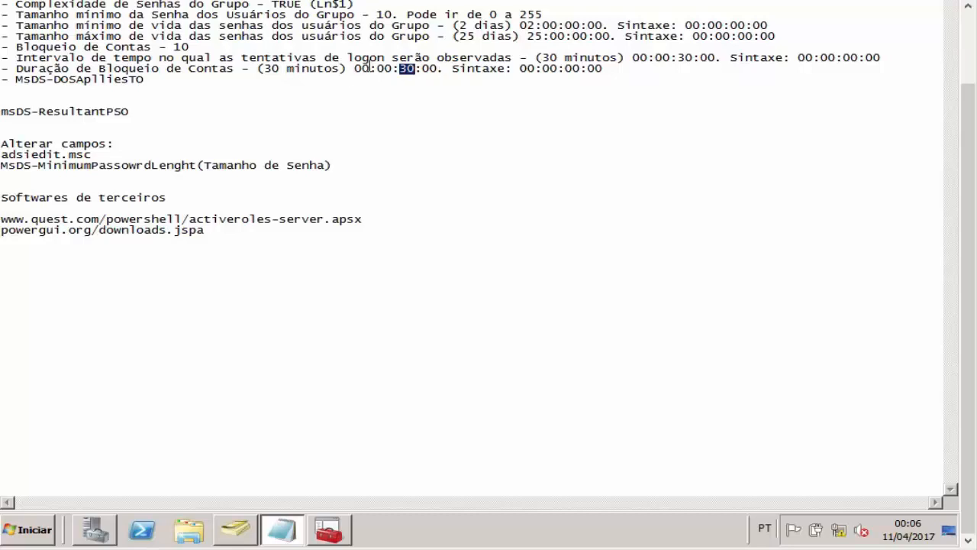
{"action": "left_click_drag", "start_coordinate": [438, 68], "coordinate": [425, 69]}
{"action": "left_click_drag", "start_coordinate": [354, 68], "coordinate": [437, 67]}
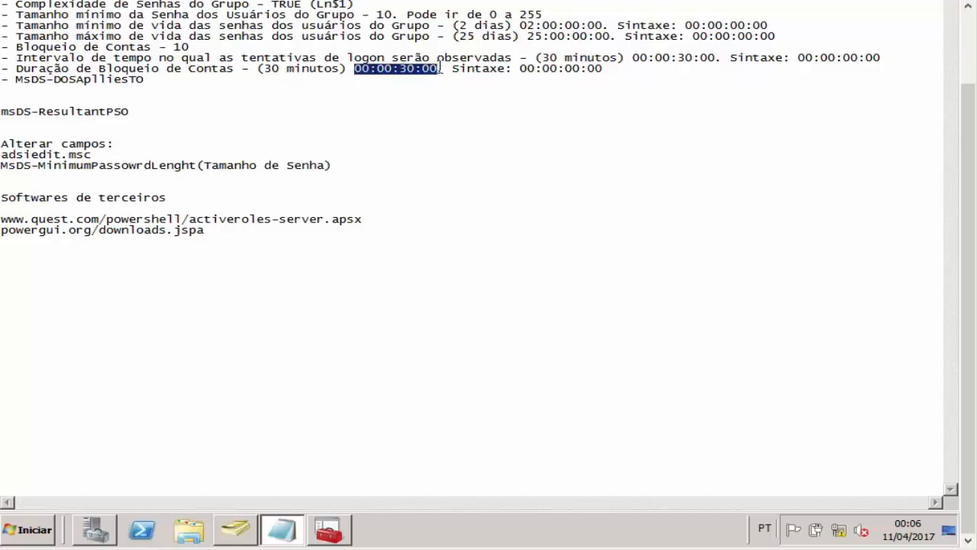
{"action": "key", "text": "ctrl+c"}
Step: Enter 00:00:30:00 as msDS-LockoutDuration, correcting the pasted digits, and continue
{"action": "left_click", "coordinate": [328, 529]}
{"action": "key", "text": "ctrl+v"}
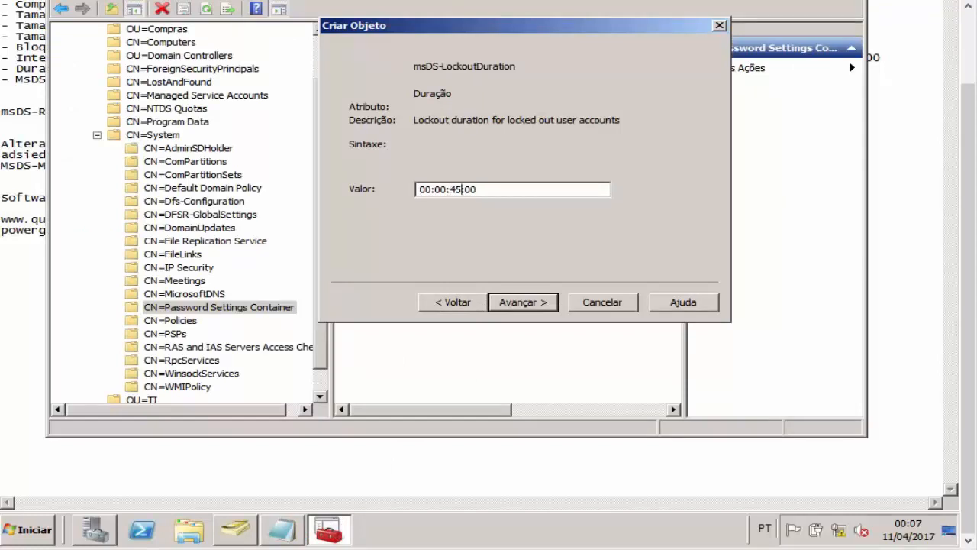
{"action": "key", "text": "BackSpace"}
{"action": "key", "text": "BackSpace"}
{"action": "key", "text": "BackSpace"}
{"action": "key", "text": "BackSpace"}
{"action": "type", "text": "1"}
{"action": "key", "text": "Right"}
{"action": "type", "text": "00"}
{"action": "key", "text": "BackSpace"}
{"action": "type", "text": "0"}
{"action": "key", "text": "BackSpace"}
{"action": "key", "text": "BackSpace"}
{"action": "type", "text": "30"}
{"action": "left_click", "coordinate": [542, 302]}
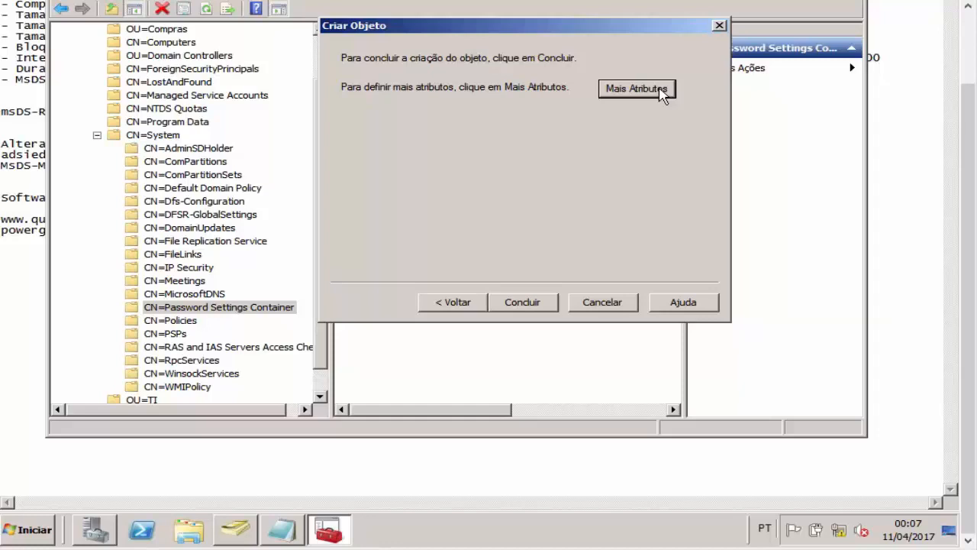
{"action": "left_click", "coordinate": [29, 61]}
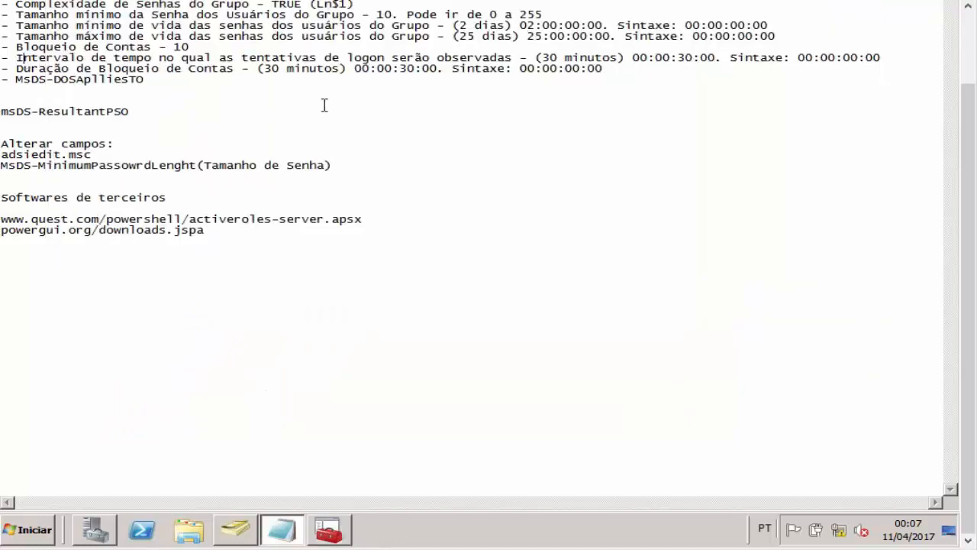
{"action": "left_click_drag", "start_coordinate": [38, 36], "coordinate": [144, 36]}
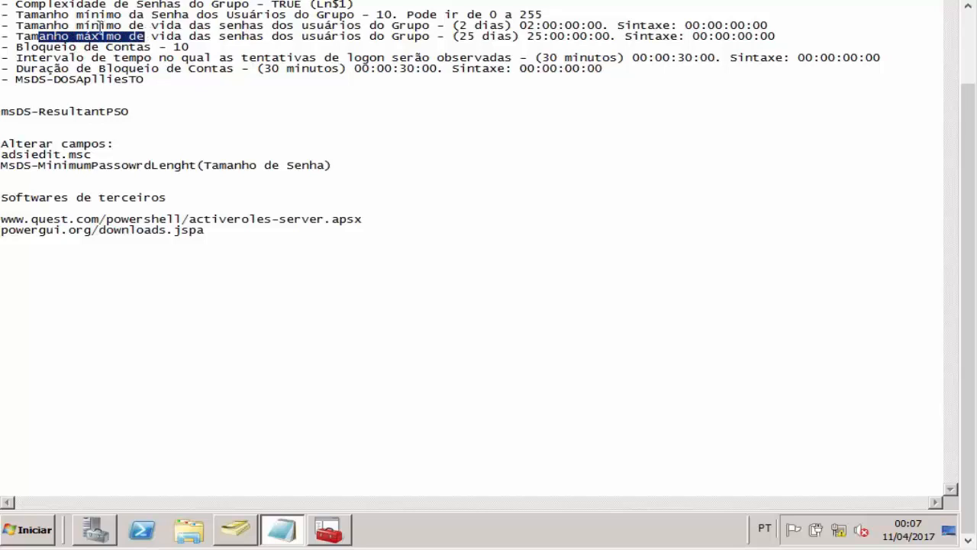
{"action": "left_click", "coordinate": [77, 31]}
{"action": "left_click_drag", "start_coordinate": [82, 15], "coordinate": [306, 14]}
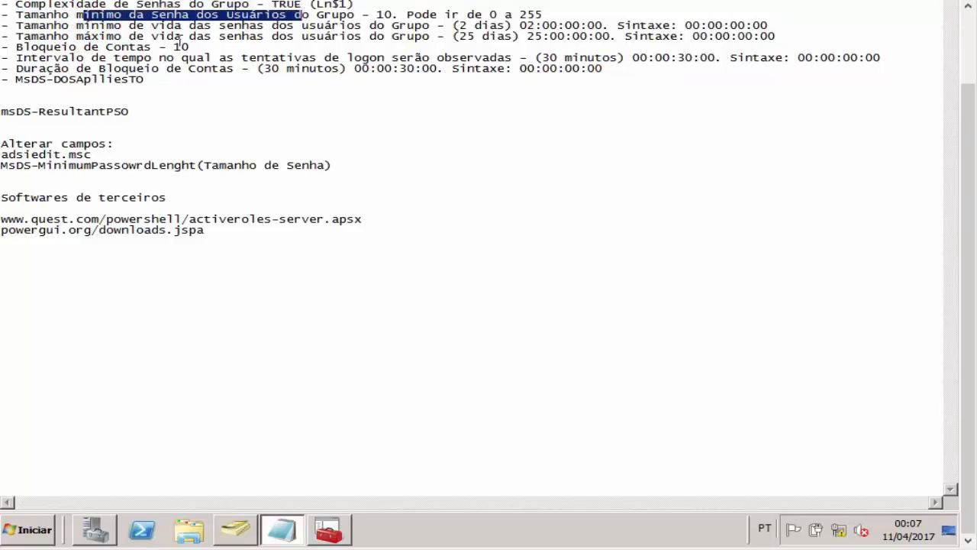
{"action": "left_click_drag", "start_coordinate": [151, 26], "coordinate": [264, 27]}
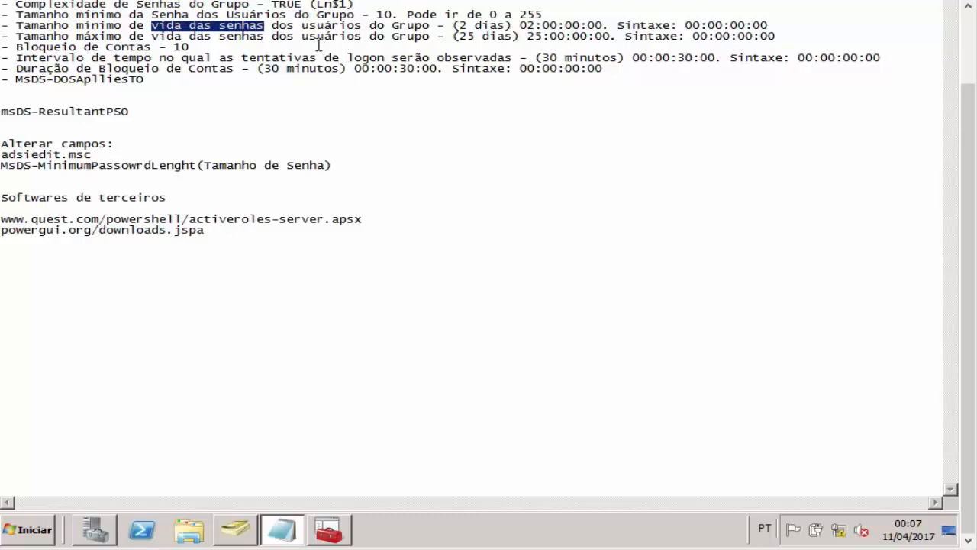
{"action": "left_click_drag", "start_coordinate": [393, 9], "coordinate": [401, 14]}
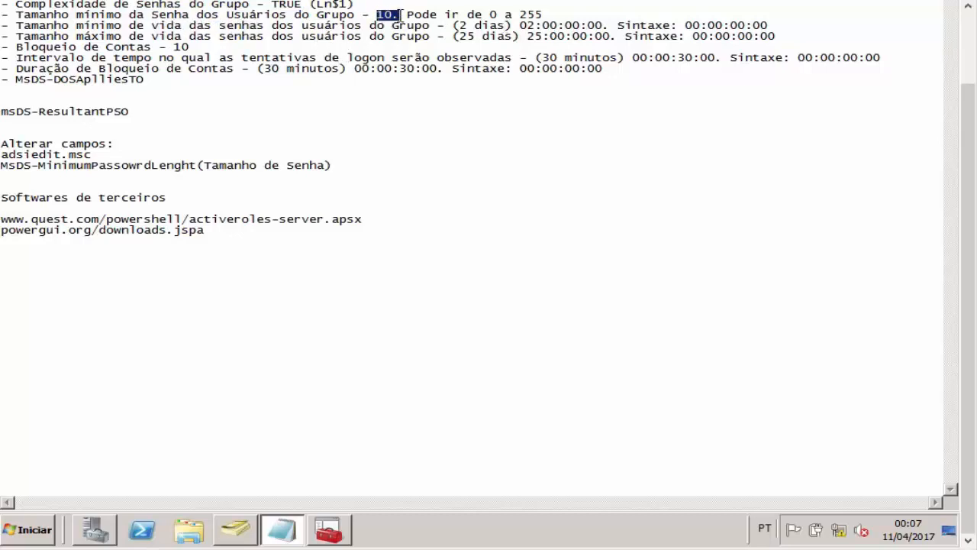
{"action": "left_click", "coordinate": [243, 14]}
{"action": "left_click", "coordinate": [338, 526]}
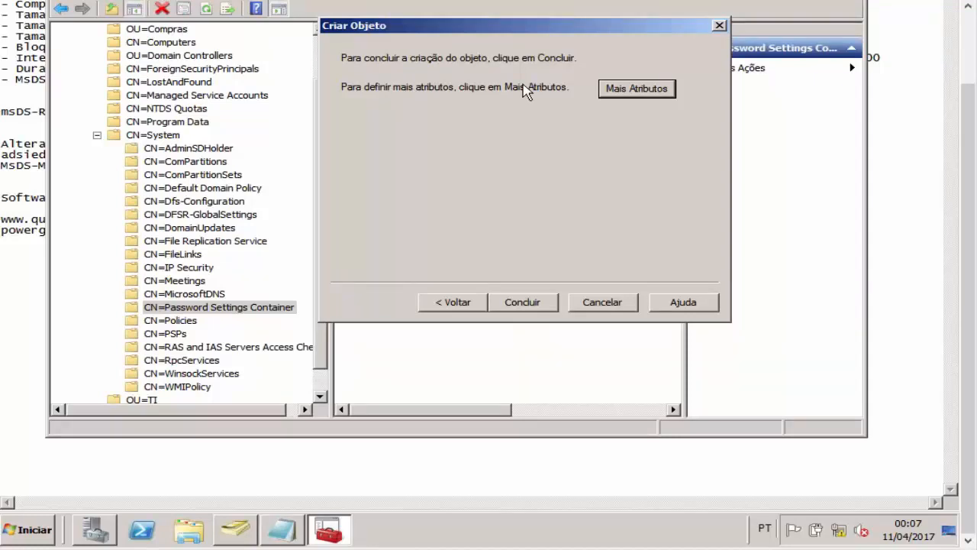
Step: Under Mais Atributos, select msDS-PSOAppliesTo from the property list and focus its value box
{"action": "left_click", "coordinate": [632, 98]}
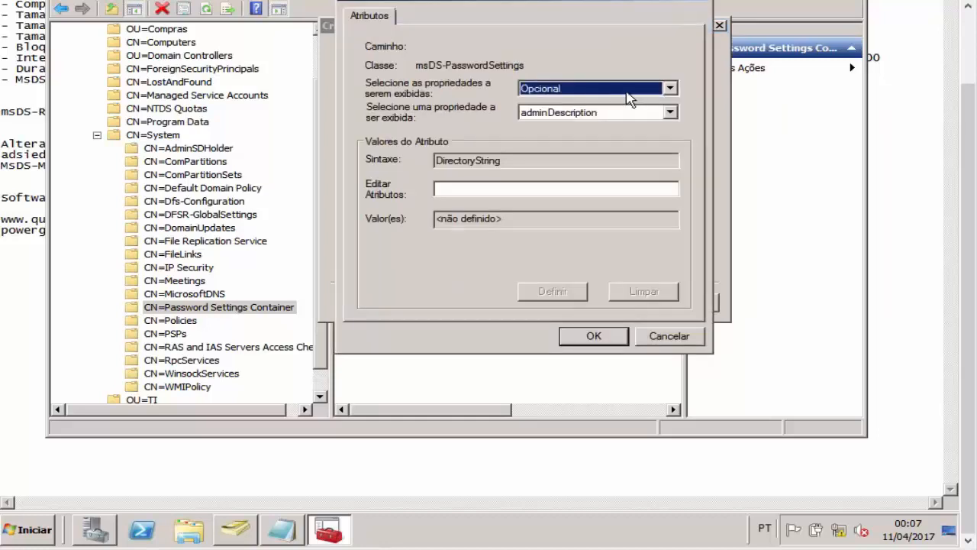
{"action": "left_click", "coordinate": [669, 112]}
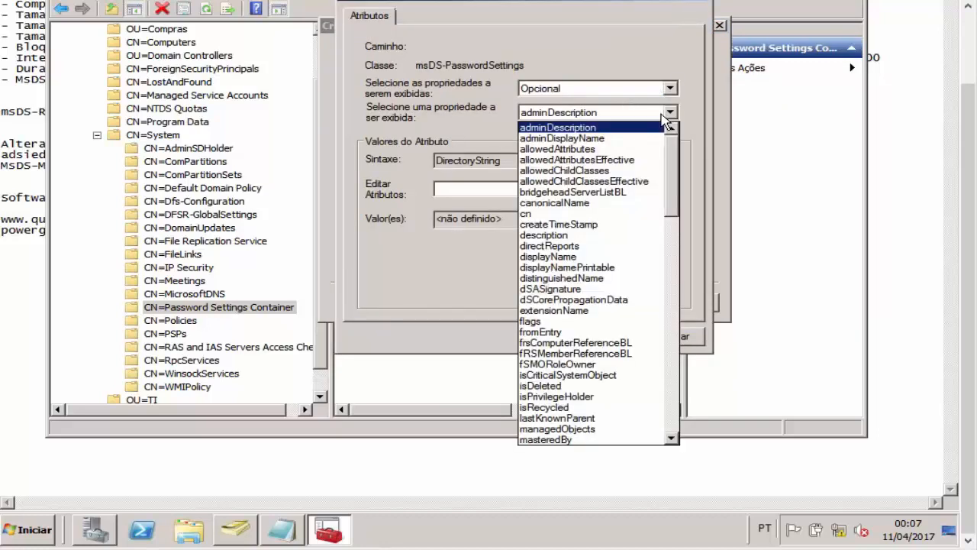
{"action": "scroll", "coordinate": [584, 350], "scroll_direction": "down", "scroll_amount": 4}
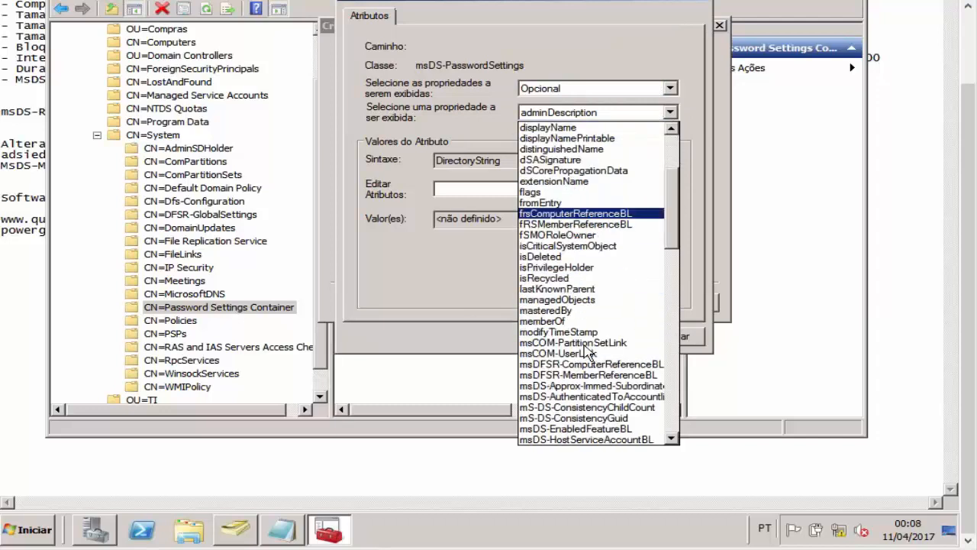
{"action": "scroll", "coordinate": [586, 351], "scroll_direction": "down", "scroll_amount": 1}
{"action": "scroll", "coordinate": [586, 351], "scroll_direction": "down", "scroll_amount": 2}
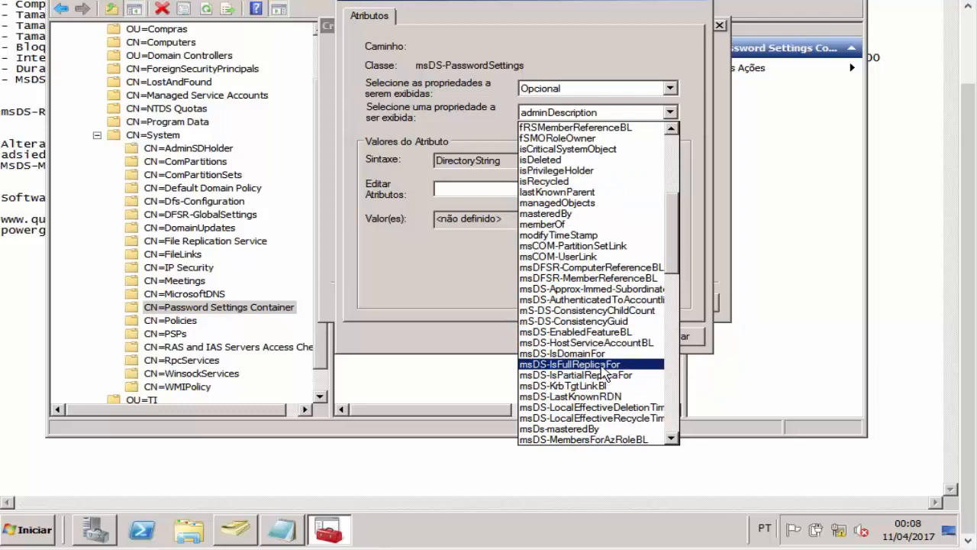
{"action": "scroll", "coordinate": [604, 372], "scroll_direction": "down", "scroll_amount": 5}
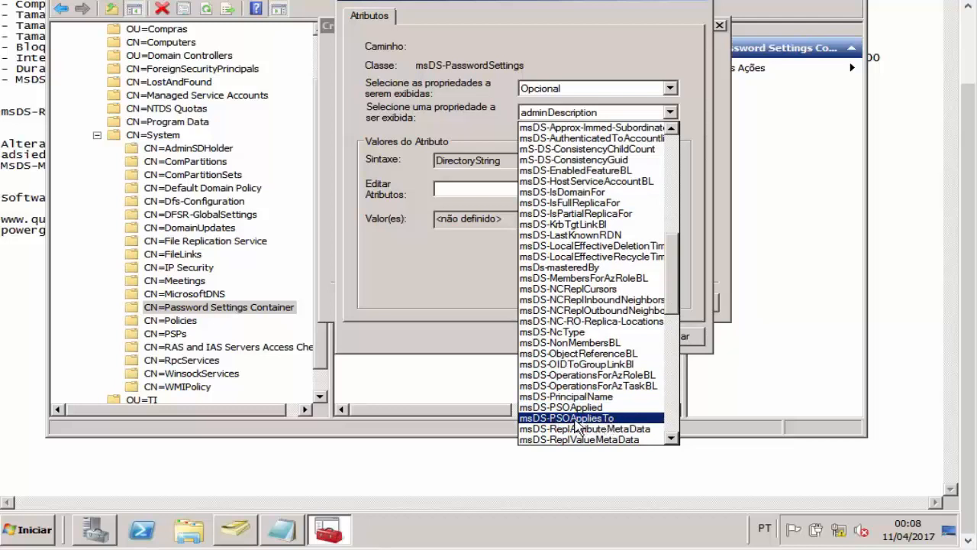
{"action": "left_click", "coordinate": [580, 419]}
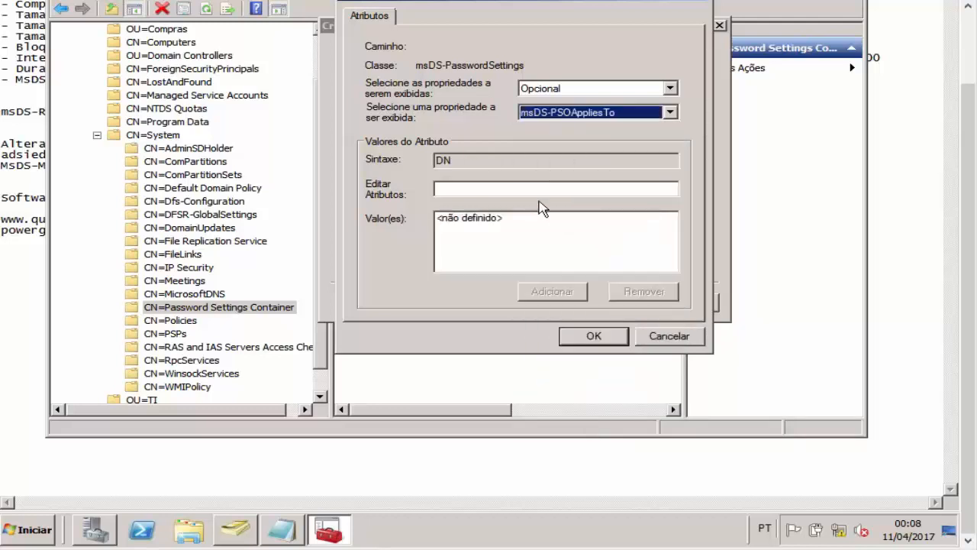
{"action": "left_click", "coordinate": [522, 190]}
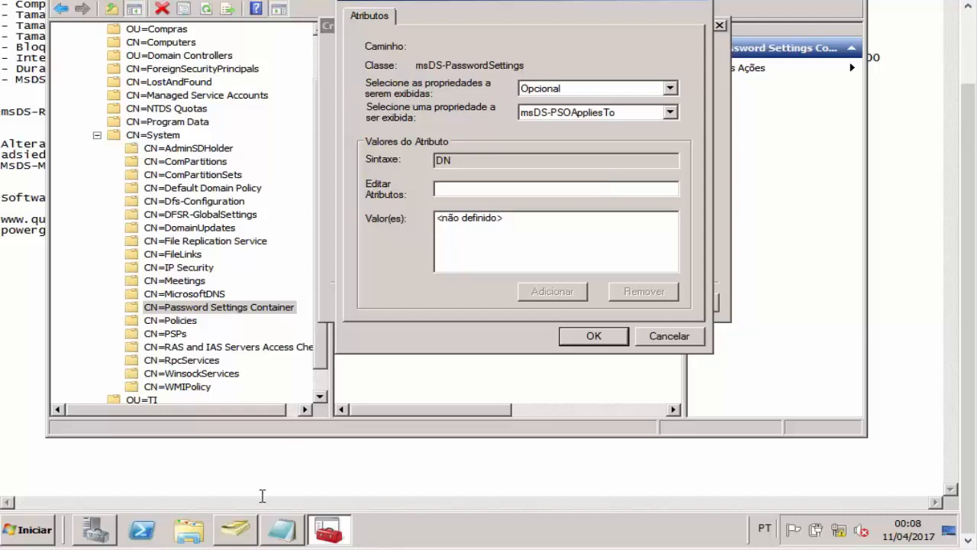
Step: Turn on Exibir > Recursos avançados in ADUC and select GrupoTI in the TI unit
{"action": "left_click", "coordinate": [249, 531]}
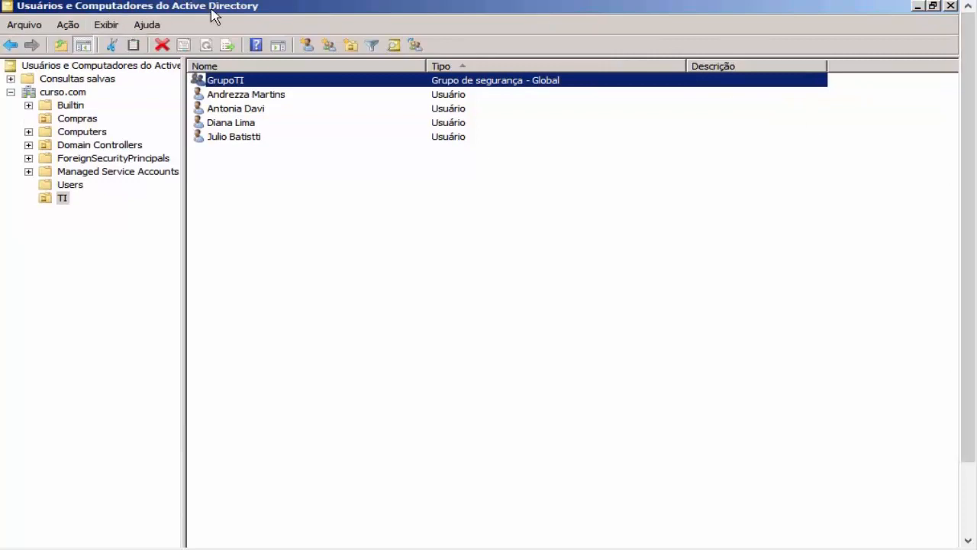
{"action": "left_click", "coordinate": [107, 26]}
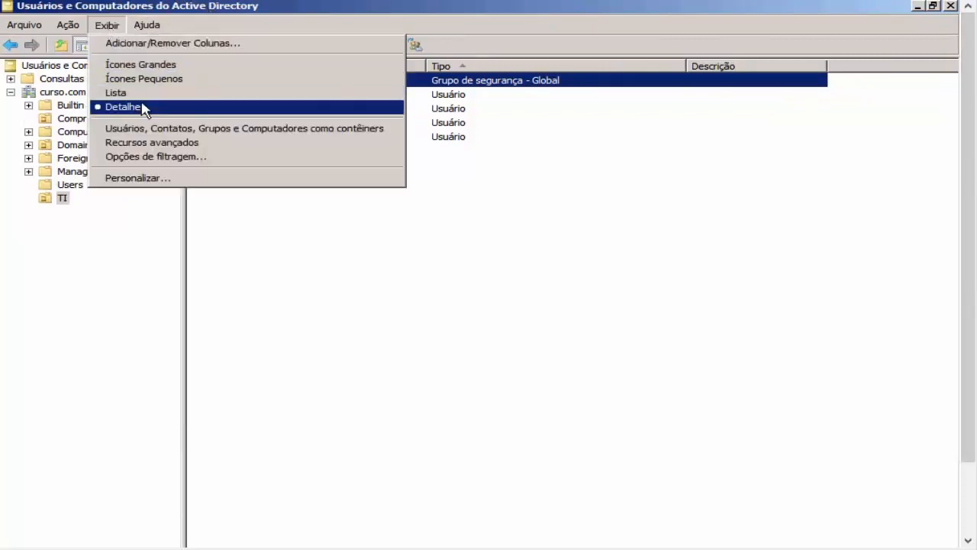
{"action": "left_click", "coordinate": [151, 144]}
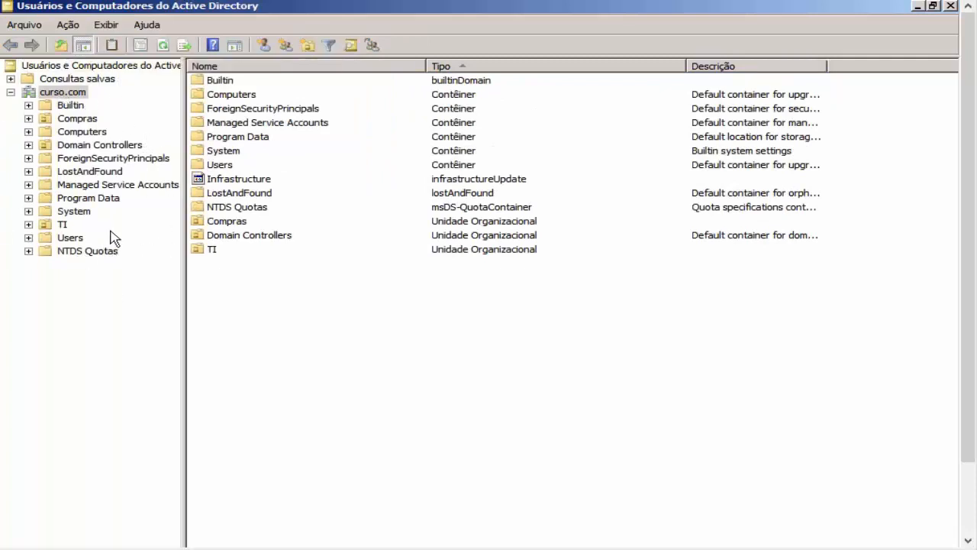
{"action": "left_click", "coordinate": [63, 225]}
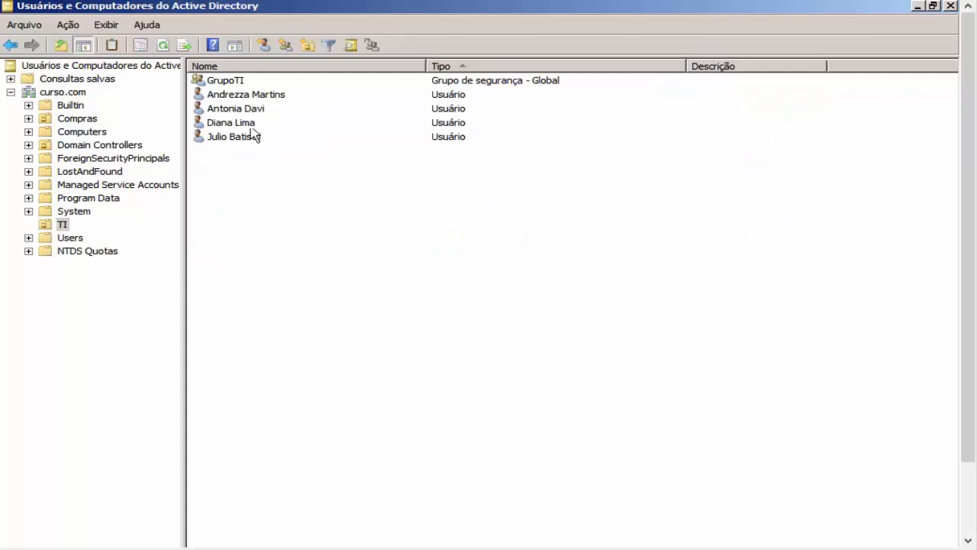
{"action": "left_click", "coordinate": [242, 81]}
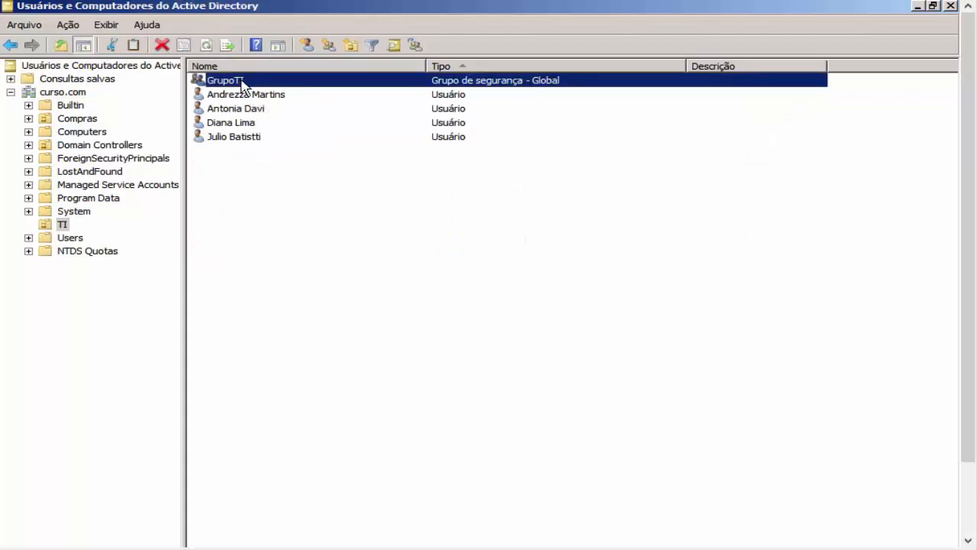
Step: Copy GrupoTI's distinguishedName CN=GrupoTI,OU=TI,DC=curso,DC=com from its Editor de Atributos
{"action": "right_click", "coordinate": [244, 88]}
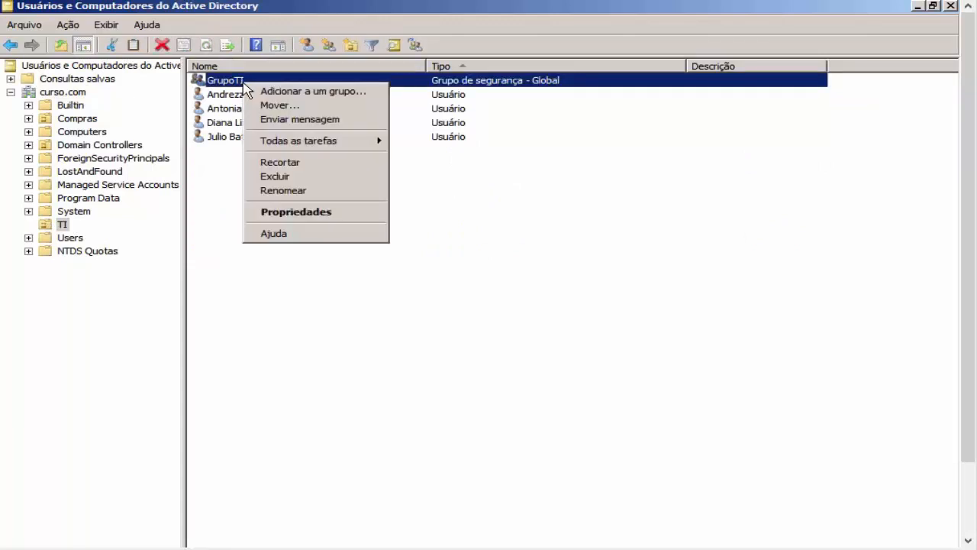
{"action": "left_click", "coordinate": [302, 216]}
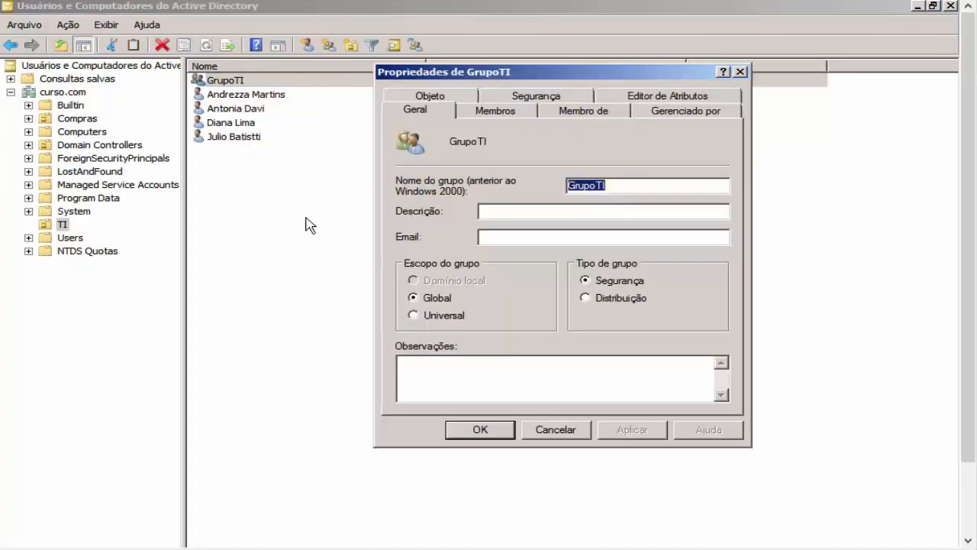
{"action": "left_click", "coordinate": [672, 97]}
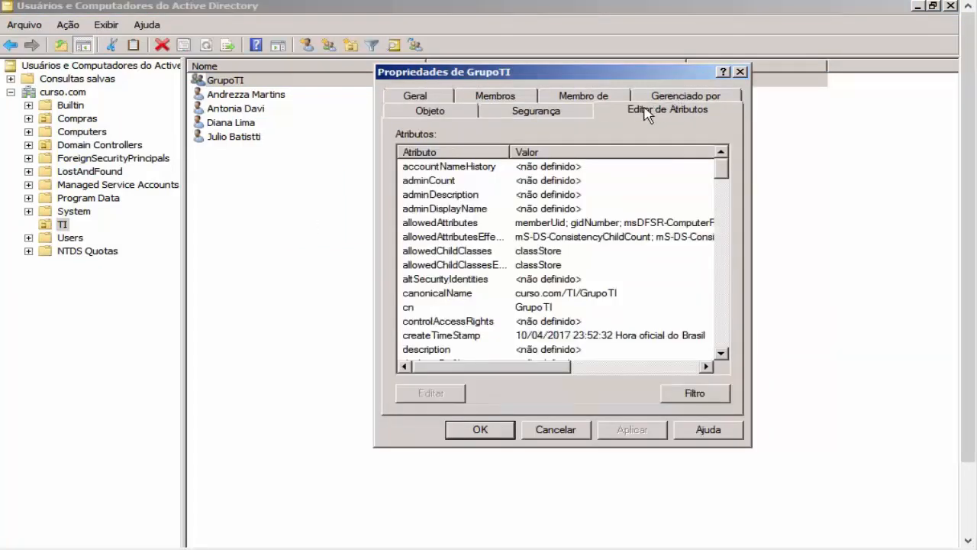
{"action": "left_click", "coordinate": [523, 233]}
{"action": "key", "text": "d"}
{"action": "key", "text": "d"}
{"action": "key", "text": "d"}
{"action": "key", "text": "d"}
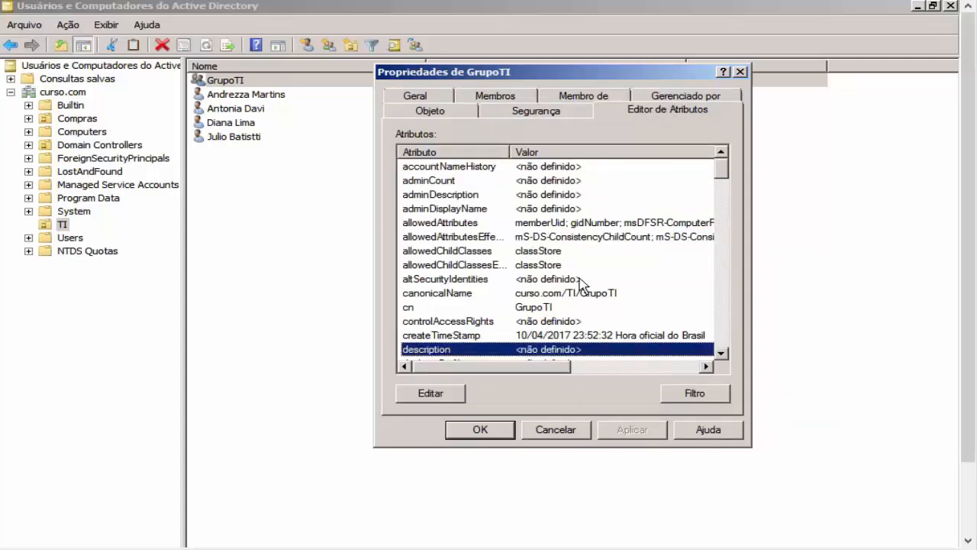
{"action": "key", "text": "d"}
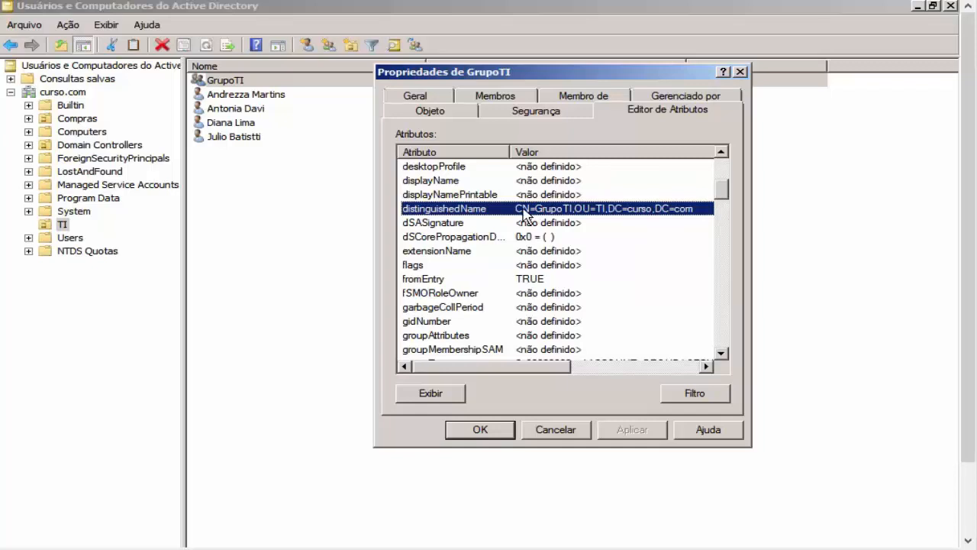
{"action": "double_click", "coordinate": [551, 217]}
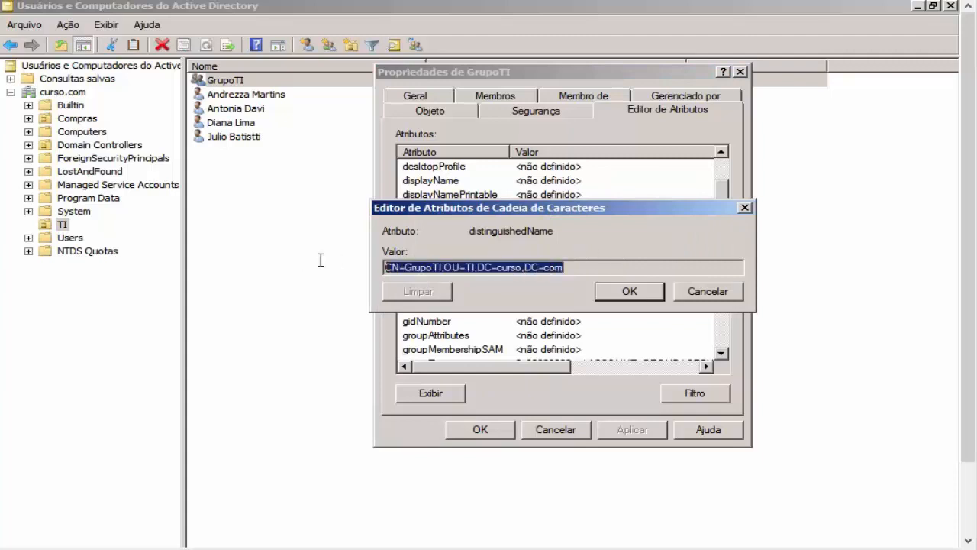
{"action": "right_click", "coordinate": [513, 266]}
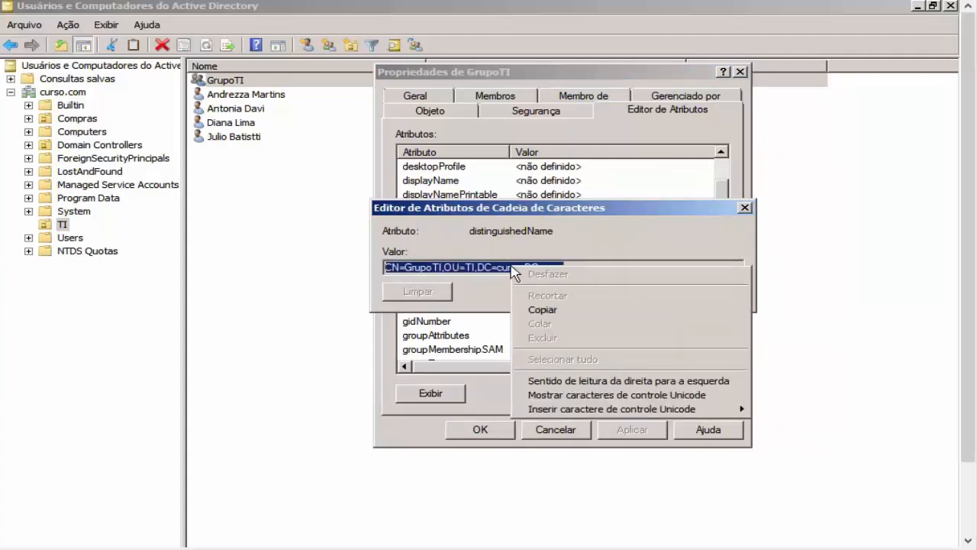
{"action": "left_click", "coordinate": [544, 309]}
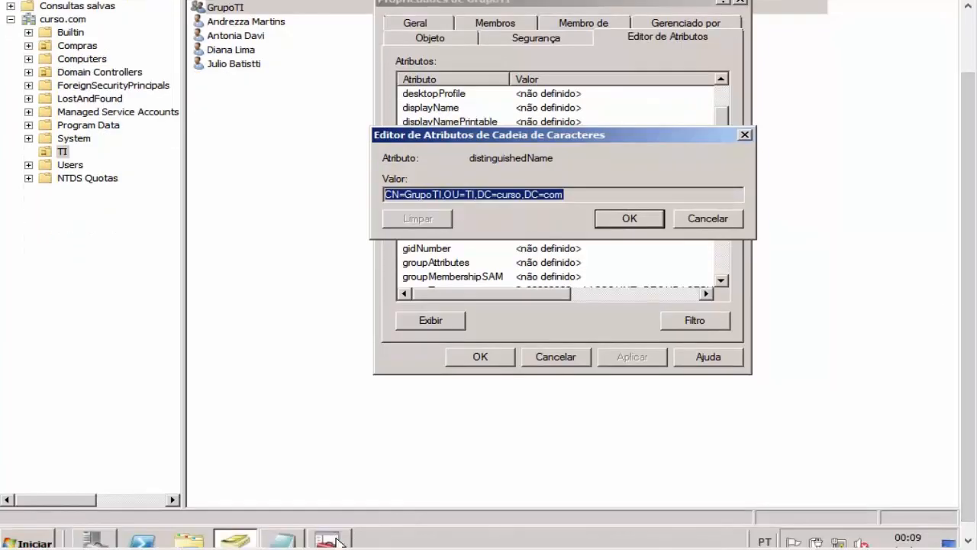
{"action": "left_click", "coordinate": [328, 539]}
Step: Paste CN=GrupoTI,OU=TI,DC=curso,DC=com into the msDS-PSOAppliesTo value box and check it
{"action": "right_click", "coordinate": [439, 203]}
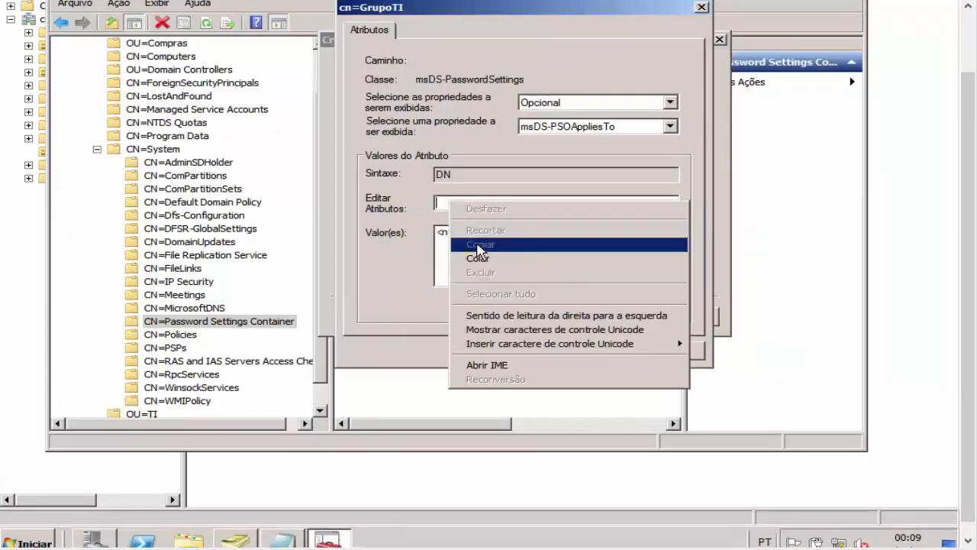
{"action": "left_click", "coordinate": [478, 258]}
{"action": "key", "text": "shift+Left"}
{"action": "key", "text": "shift+Left"}
{"action": "key", "text": "shift+Left"}
{"action": "key", "text": "shift+Left"}
{"action": "key", "text": "shift+Left"}
{"action": "key", "text": "shift+Left"}
{"action": "key", "text": "shift+Left"}
{"action": "key", "text": "shift+Left"}
{"action": "key", "text": "shift+Left"}
{"action": "key", "text": "shift+Left"}
{"action": "key", "text": "shift+Left"}
{"action": "key", "text": "shift+Left"}
{"action": "key", "text": "shift+Left"}
{"action": "key", "text": "shift+Left"}
{"action": "key", "text": "shift+Left"}
{"action": "key", "text": "shift+Left"}
{"action": "key", "text": "shift+Left"}
{"action": "key", "text": "shift+Left"}
{"action": "key", "text": "shift+Left"}
{"action": "key", "text": "shift+Left"}
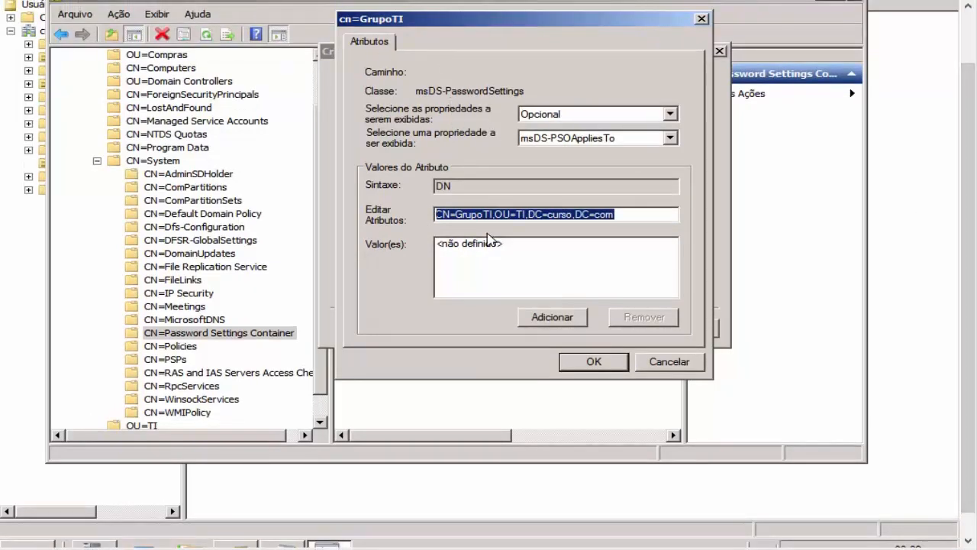
{"action": "left_click", "coordinate": [489, 216]}
{"action": "left_click_drag", "start_coordinate": [455, 215], "coordinate": [613, 214]}
{"action": "left_click", "coordinate": [570, 215]}
{"action": "left_click", "coordinate": [646, 214]}
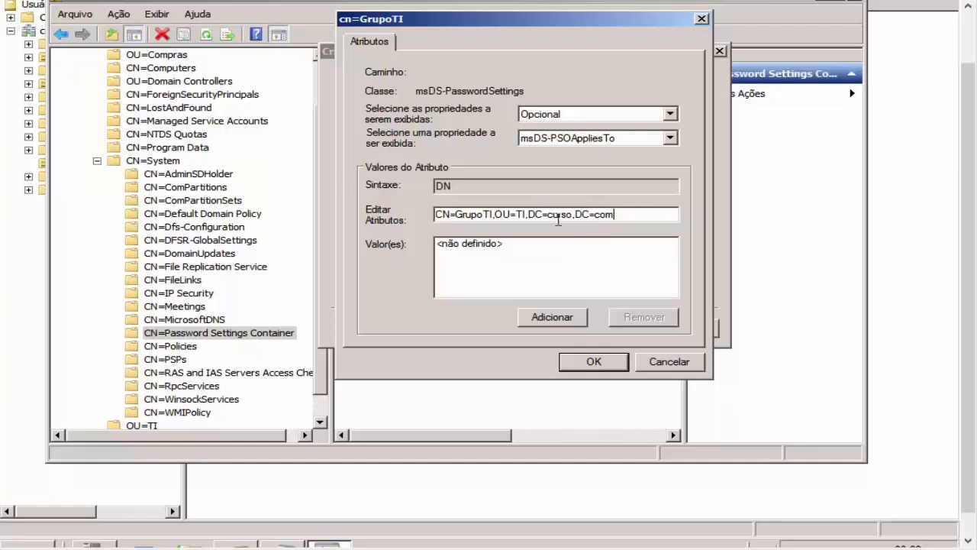
Step: Add the GrupoTI DN to msDS-PSOAppliesTo, confirm, and finish creating the PSO
{"action": "left_click", "coordinate": [574, 322]}
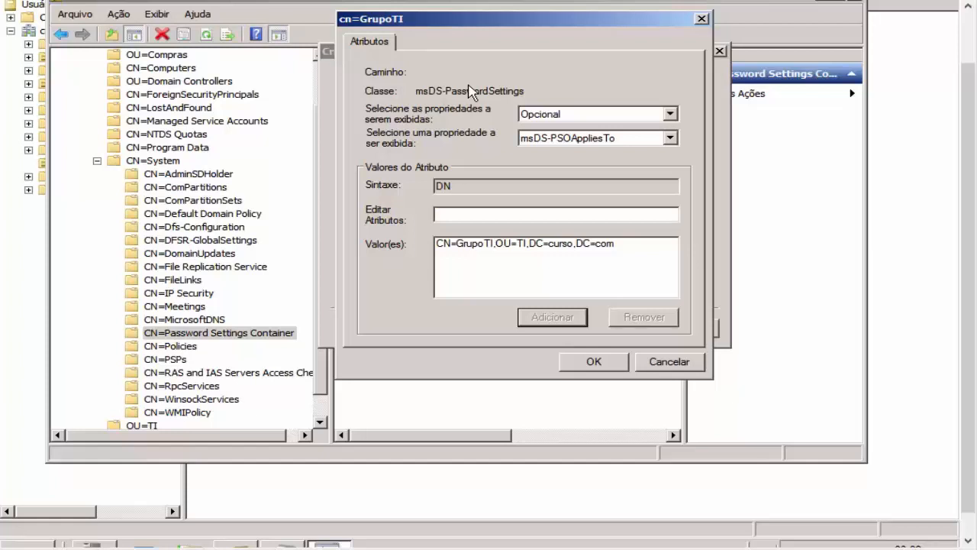
{"action": "left_click", "coordinate": [620, 264]}
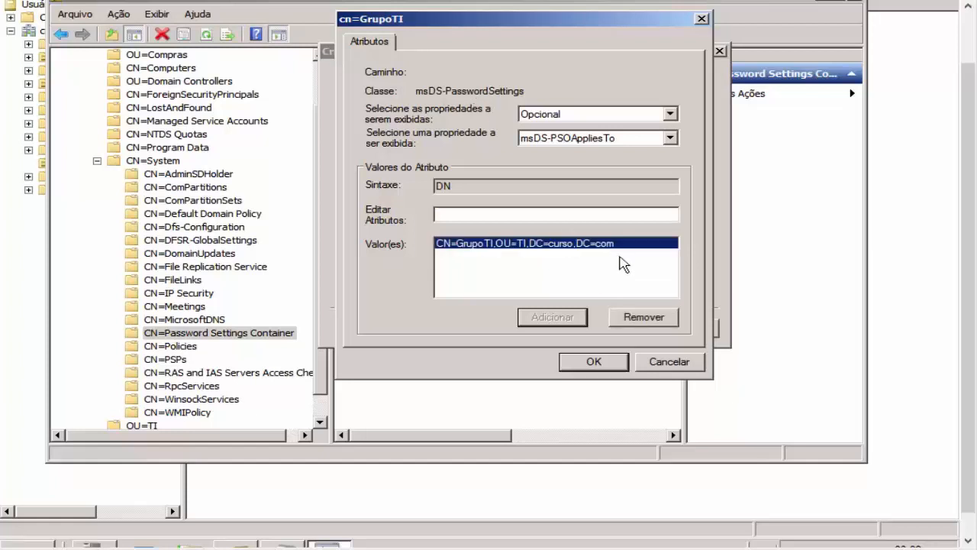
{"action": "left_click", "coordinate": [611, 357]}
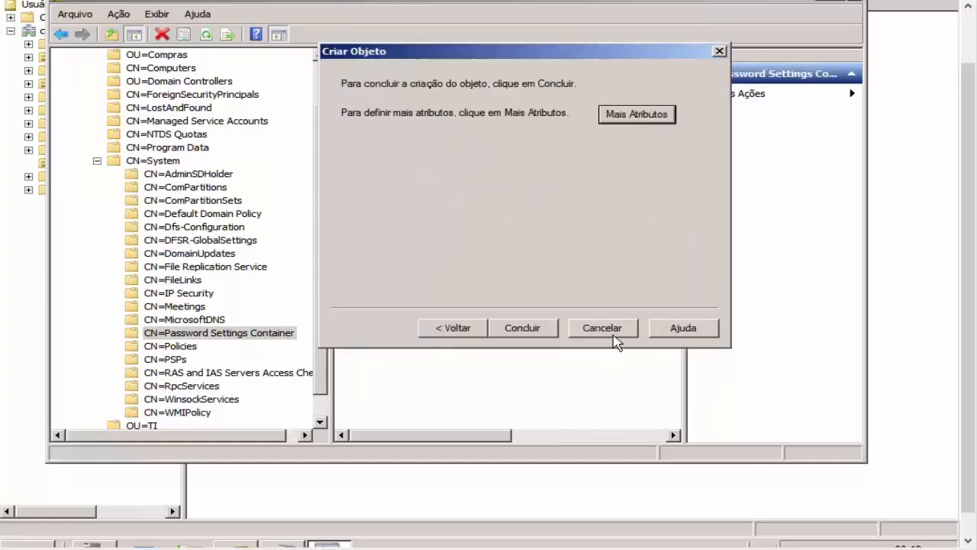
{"action": "left_click", "coordinate": [544, 330]}
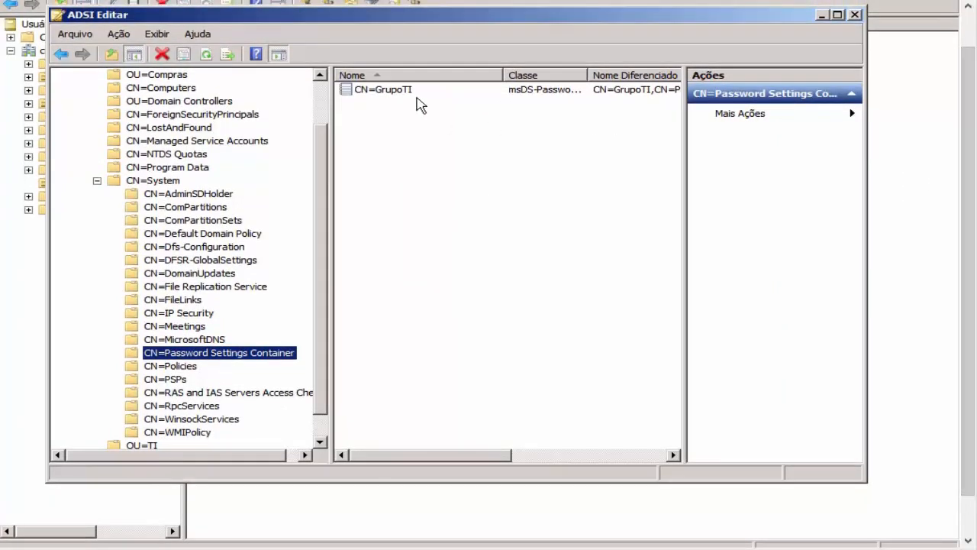
{"action": "left_click", "coordinate": [415, 92]}
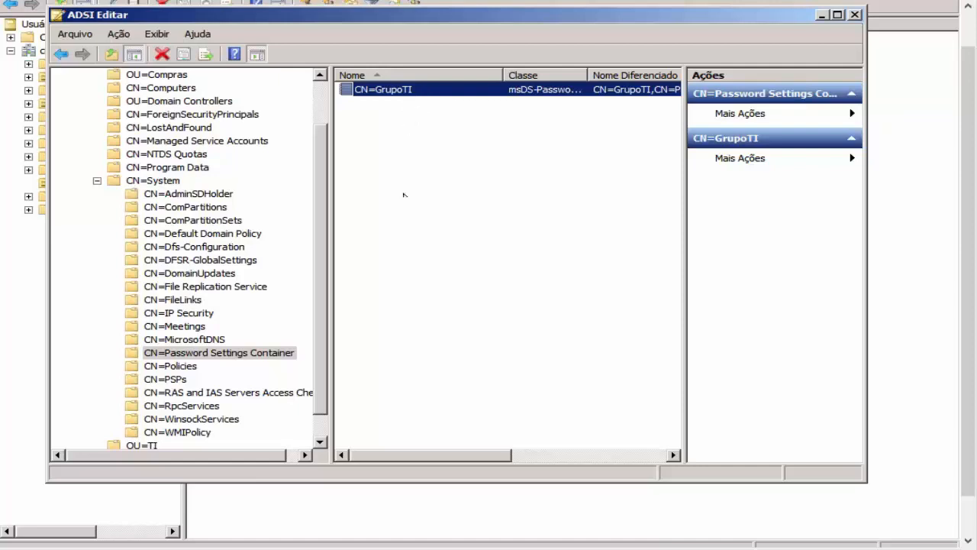
{"action": "left_click", "coordinate": [968, 150]}
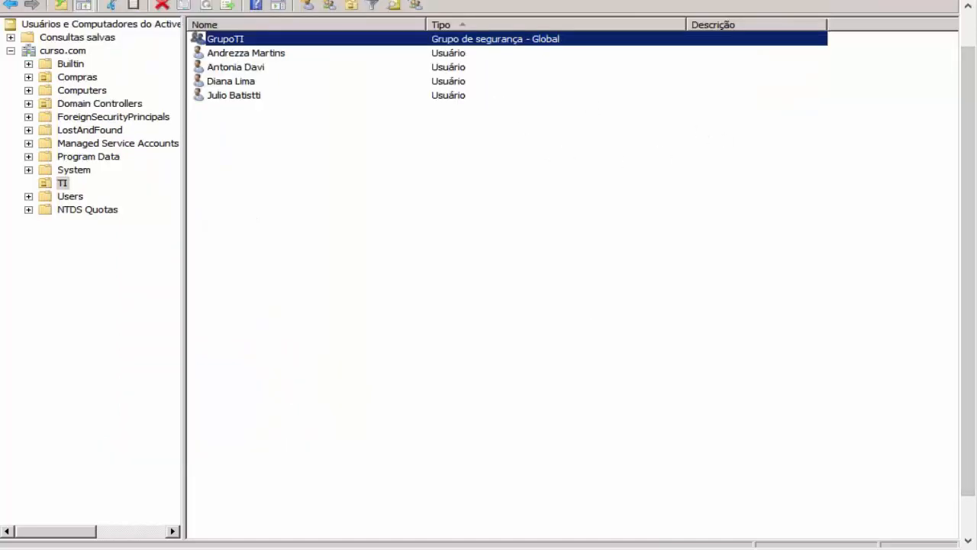
{"action": "left_click", "coordinate": [336, 528]}
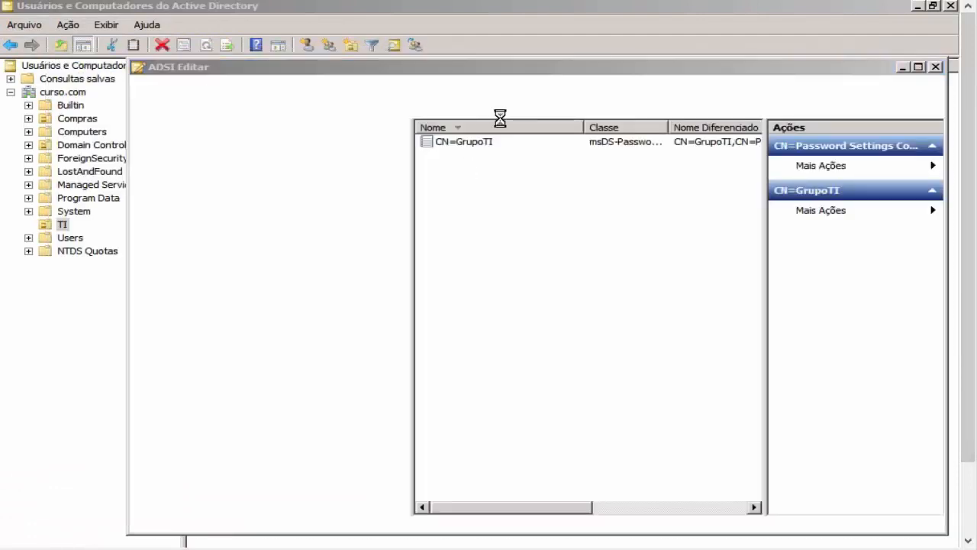
{"action": "double_click", "coordinate": [500, 140]}
{"action": "left_click", "coordinate": [538, 462]}
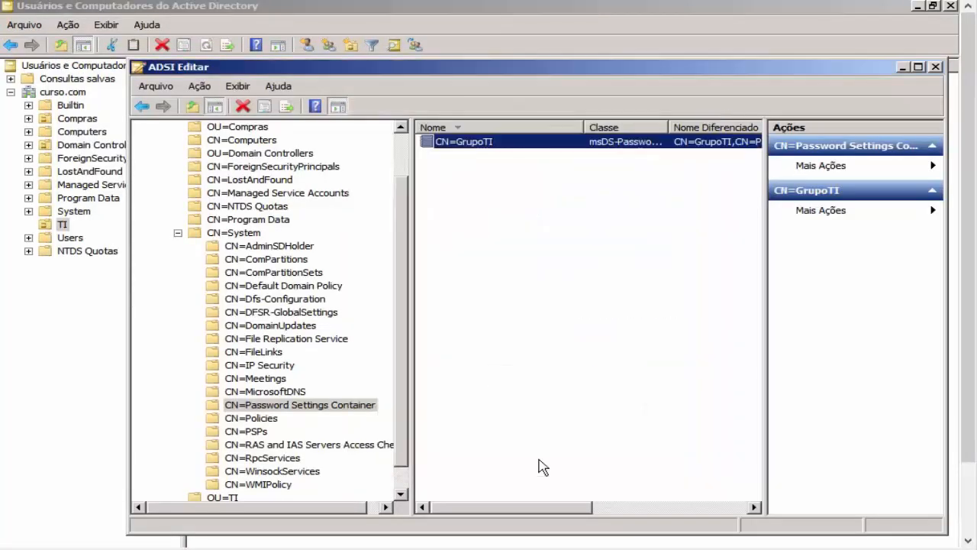
Step: Reopen CN=GrupoTI's properties and review its lockout duration, observation window and threshold attributes
{"action": "double_click", "coordinate": [526, 143]}
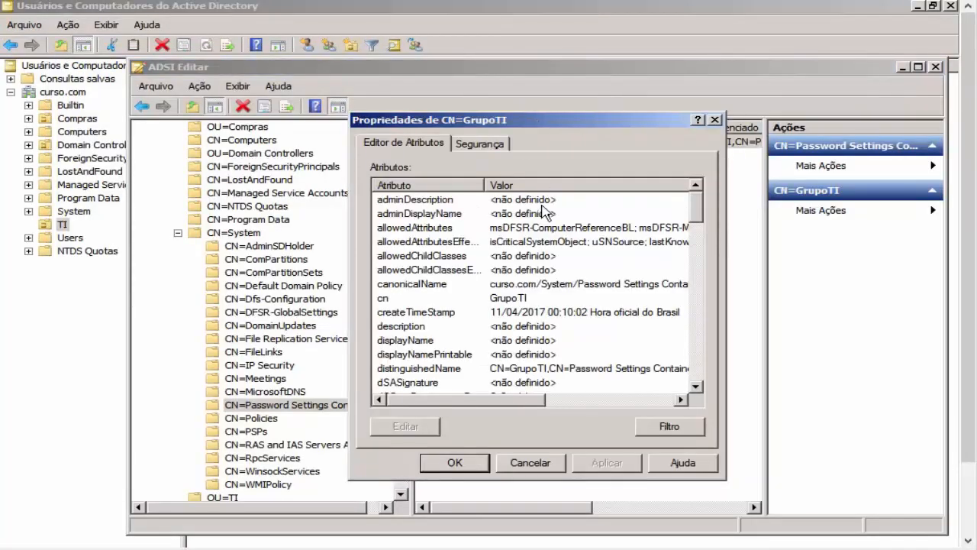
{"action": "left_click", "coordinate": [483, 326]}
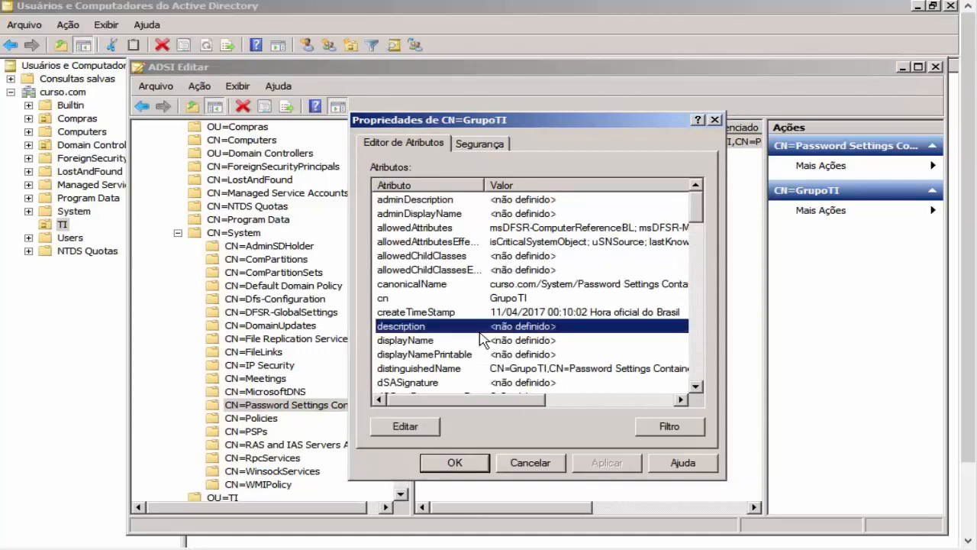
{"action": "key", "text": "Down"}
{"action": "key", "text": "Down"}
{"action": "key", "text": "Down"}
{"action": "key", "text": "Down"}
{"action": "key", "text": "Down"}
{"action": "key", "text": "Down"}
{"action": "key", "text": "Down"}
{"action": "key", "text": "Down"}
{"action": "key", "text": "Down"}
{"action": "key", "text": "Down"}
{"action": "key", "text": "Down"}
{"action": "key", "text": "Down"}
{"action": "key", "text": "Down"}
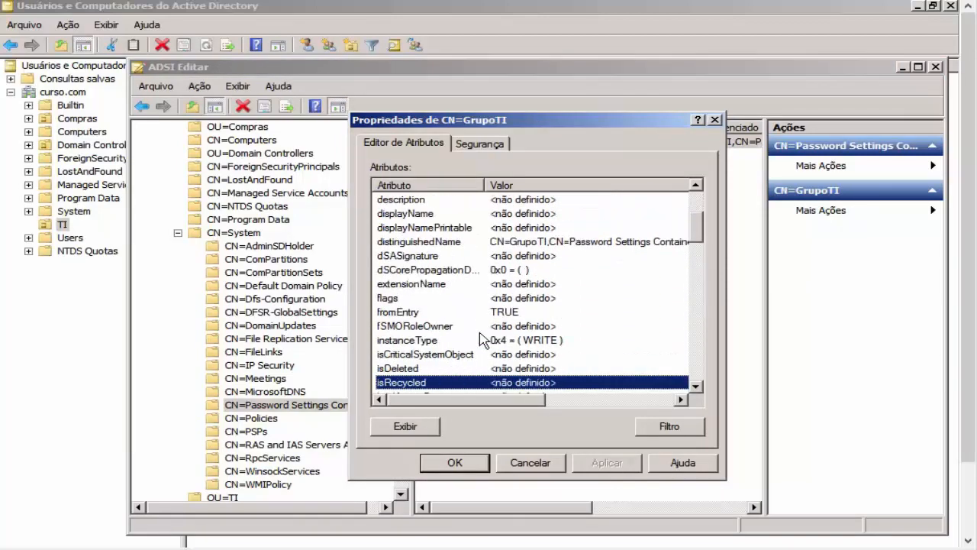
{"action": "key", "text": "Down"}
{"action": "key", "text": "Down"}
{"action": "key", "text": "Down"}
{"action": "key", "text": "Down"}
{"action": "key", "text": "Down"}
{"action": "key", "text": "Down"}
{"action": "key", "text": "Down"}
{"action": "key", "text": "Down"}
{"action": "key", "text": "Down"}
{"action": "key", "text": "Down"}
{"action": "key", "text": "Down"}
{"action": "key", "text": "Down"}
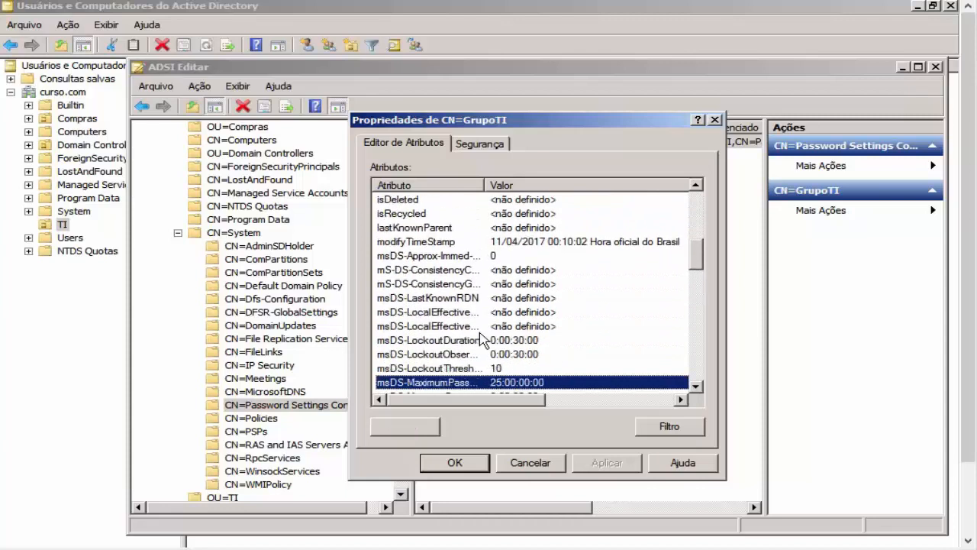
{"action": "key", "text": "Down"}
{"action": "key", "text": "Down"}
{"action": "key", "text": "Down"}
{"action": "key", "text": "Up"}
{"action": "key", "text": "Up"}
{"action": "key", "text": "Up"}
{"action": "key", "text": "Up"}
{"action": "key", "text": "Up"}
{"action": "key", "text": "Up"}
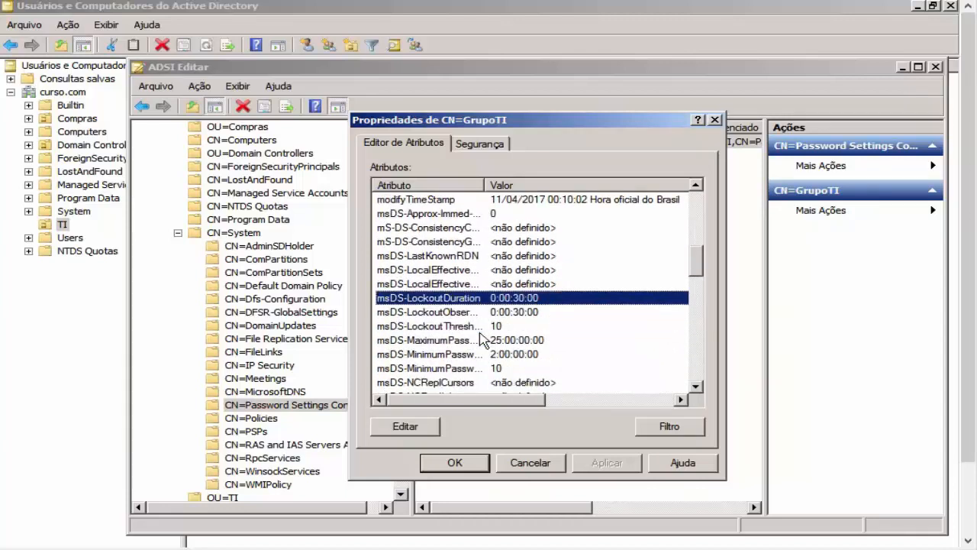
{"action": "key", "text": "Down"}
{"action": "key", "text": "Down"}
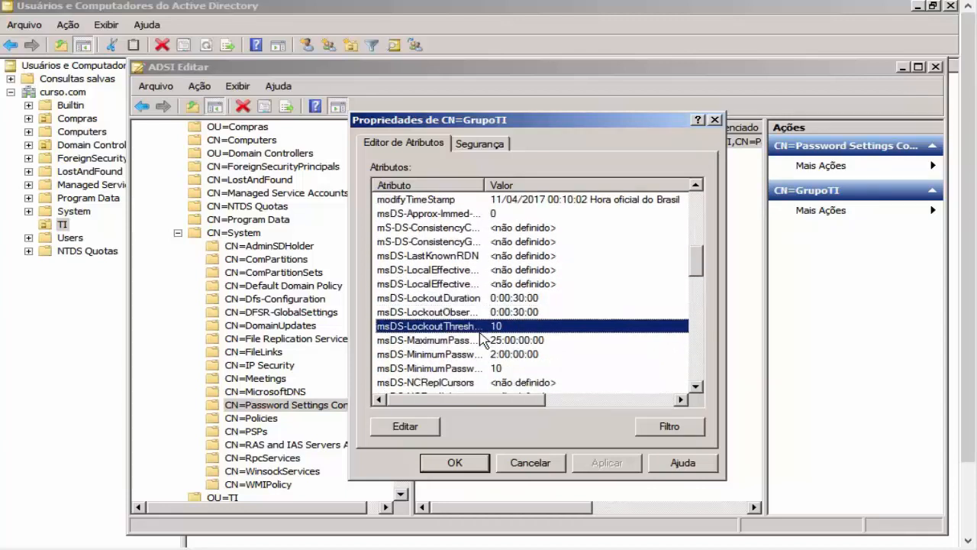
{"action": "key", "text": "Down"}
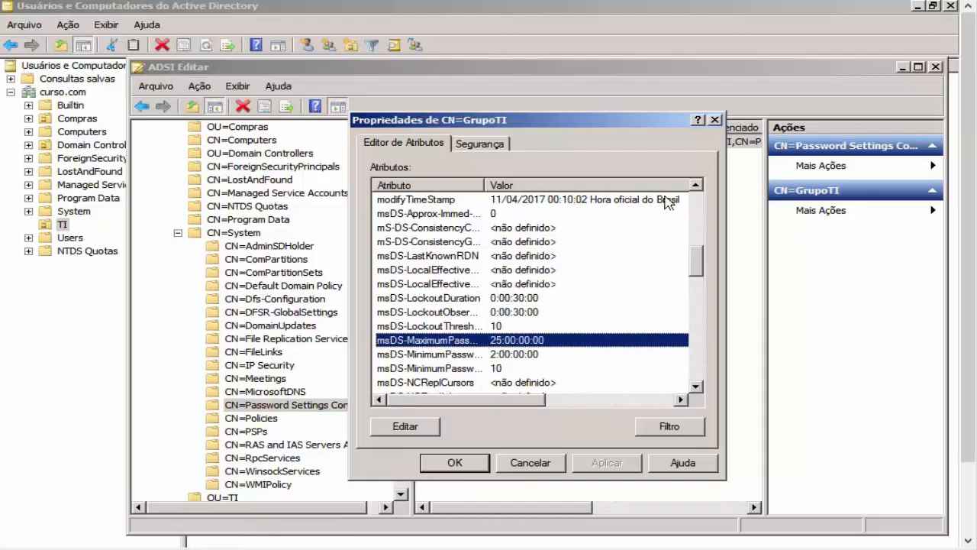
Step: Widen the Atributo column, check password age and minimum length values, then cancel
{"action": "left_click_drag", "start_coordinate": [484, 186], "coordinate": [629, 187]}
{"action": "left_click", "coordinate": [655, 356]}
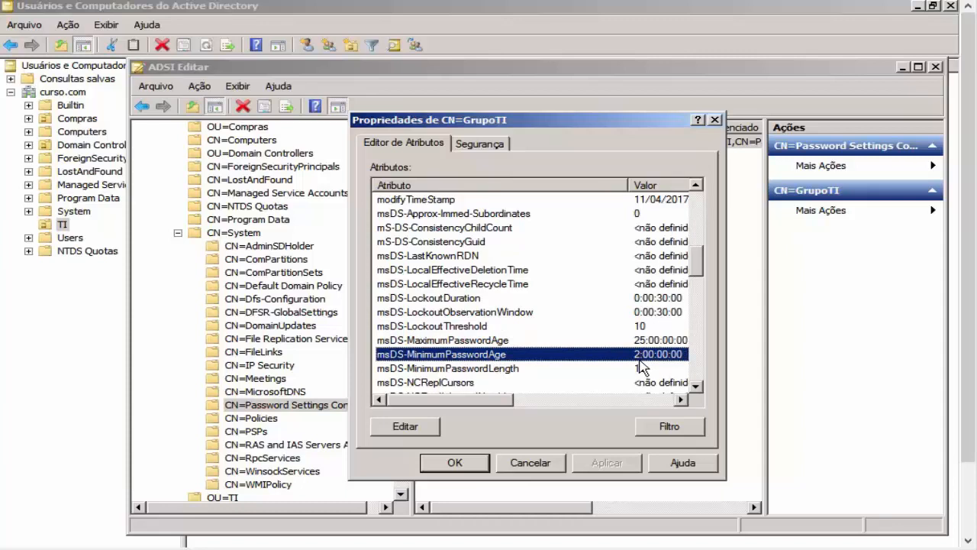
{"action": "left_click", "coordinate": [652, 343]}
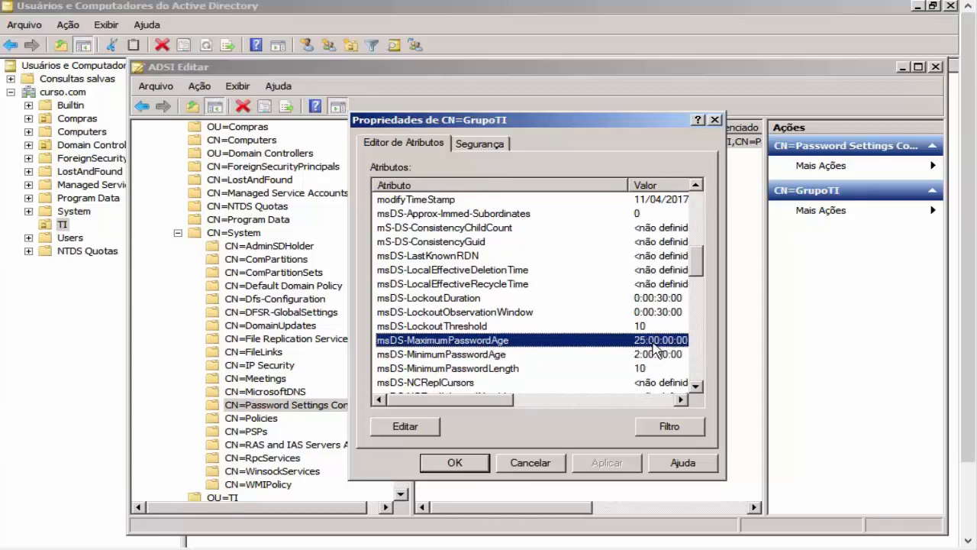
{"action": "left_click", "coordinate": [563, 382]}
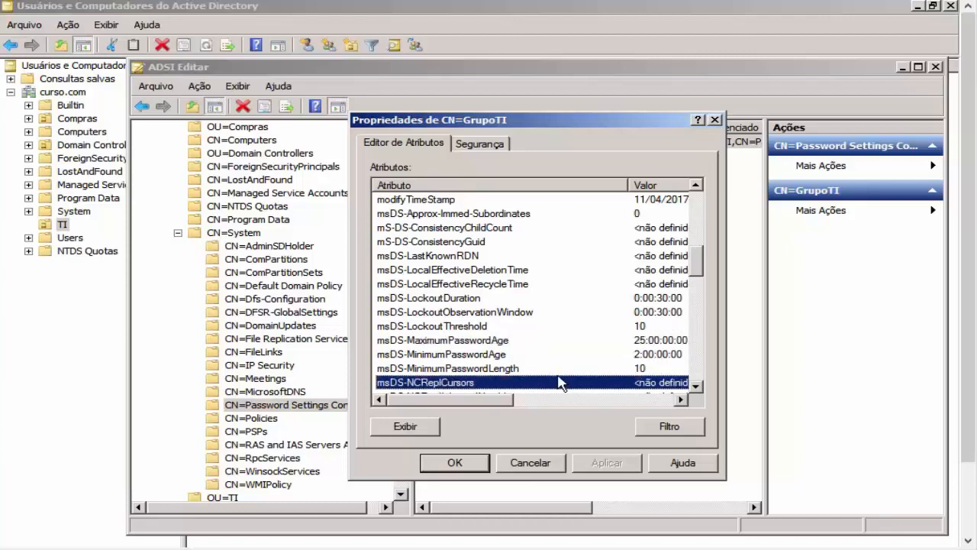
{"action": "left_click", "coordinate": [537, 371]}
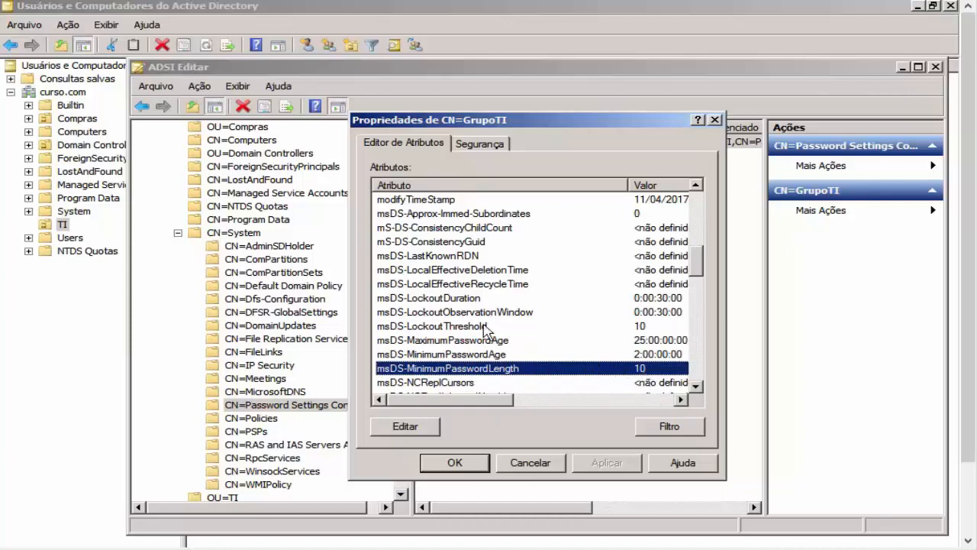
{"action": "left_click", "coordinate": [636, 341]}
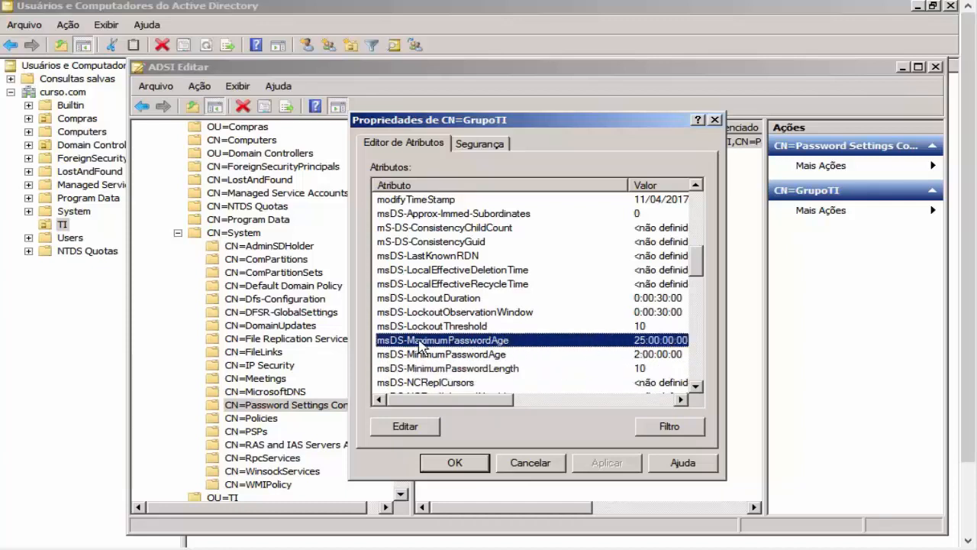
{"action": "left_click", "coordinate": [532, 464]}
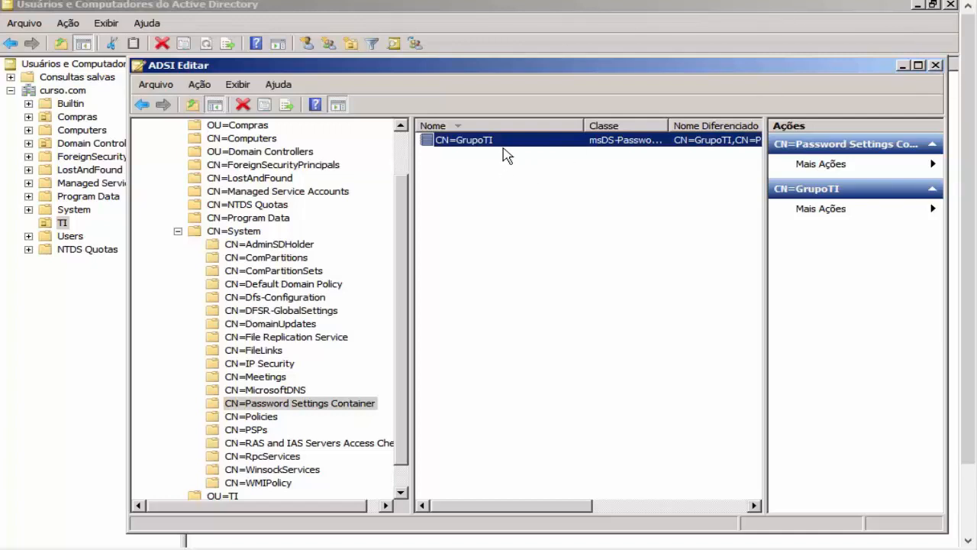
Step: Minimize ADSI Edit, browse the TI accounts, and close GrupoTI's leftover value editor and properties
{"action": "left_click", "coordinate": [904, 67]}
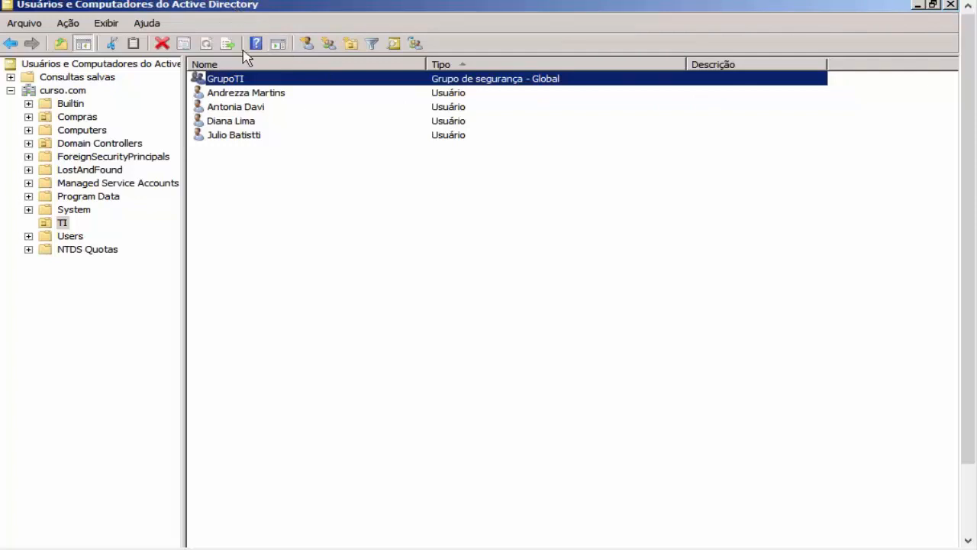
{"action": "left_click", "coordinate": [246, 121]}
{"action": "left_click", "coordinate": [243, 137]}
{"action": "left_click", "coordinate": [247, 120]}
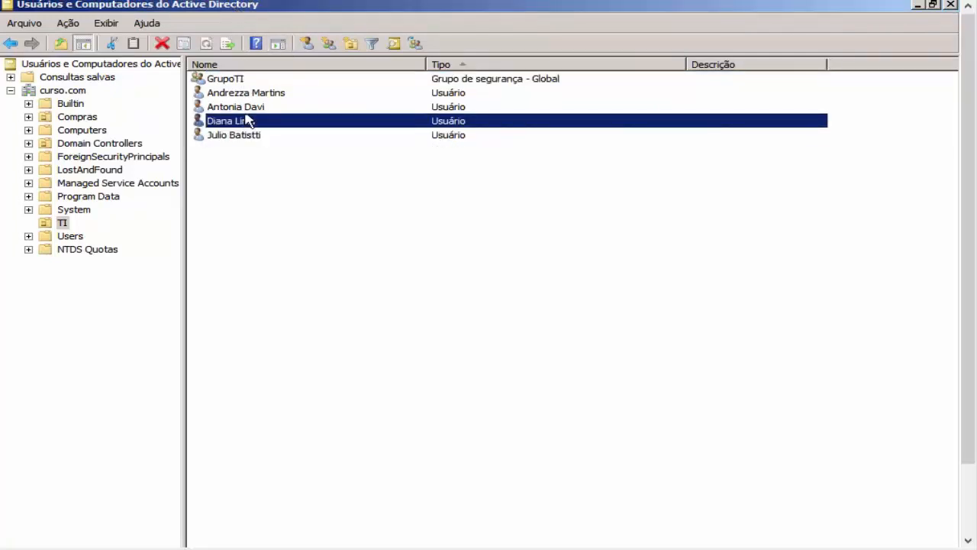
{"action": "left_click", "coordinate": [251, 107]}
{"action": "left_click", "coordinate": [254, 94]}
{"action": "left_click", "coordinate": [254, 132]}
{"action": "left_click", "coordinate": [254, 121]}
{"action": "left_click", "coordinate": [254, 107]}
{"action": "left_click", "coordinate": [255, 93]}
{"action": "left_click", "coordinate": [248, 80]}
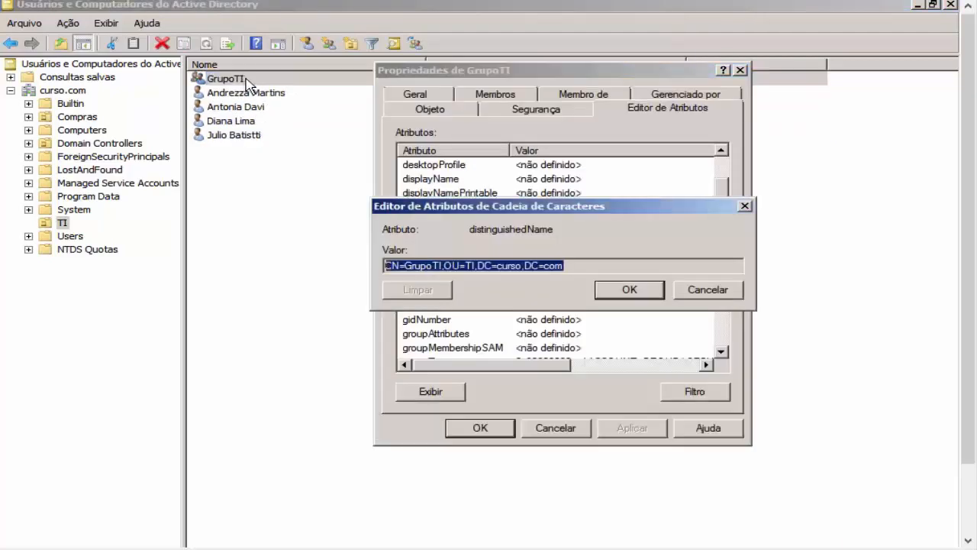
{"action": "left_click", "coordinate": [695, 296]}
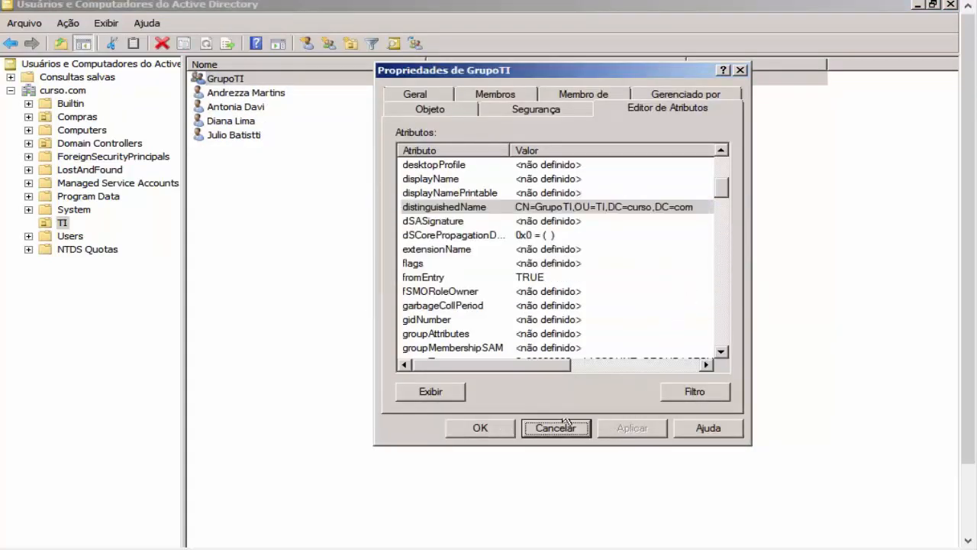
{"action": "left_click", "coordinate": [534, 426]}
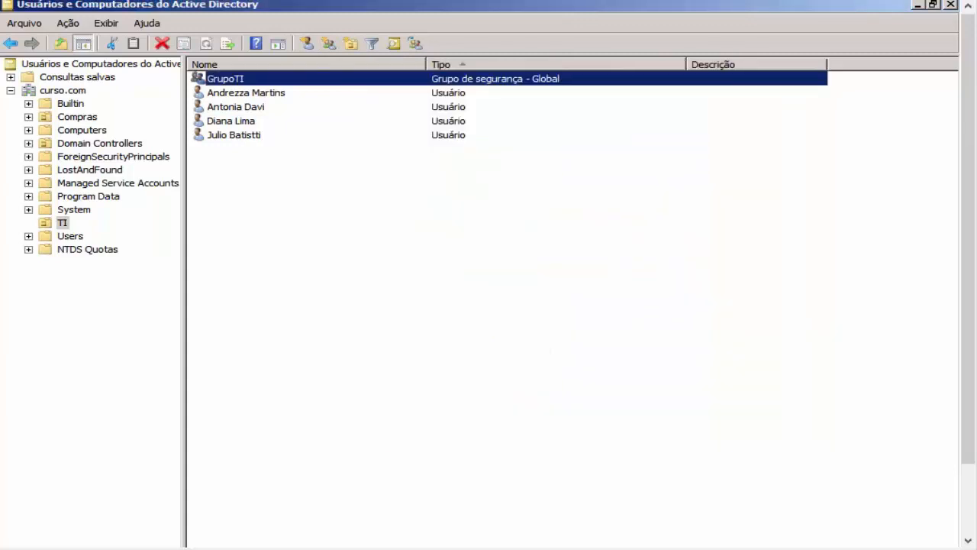
Step: Review GrupoTI's four members on the Membros tab and close without changes
{"action": "double_click", "coordinate": [384, 87]}
{"action": "left_click", "coordinate": [481, 113]}
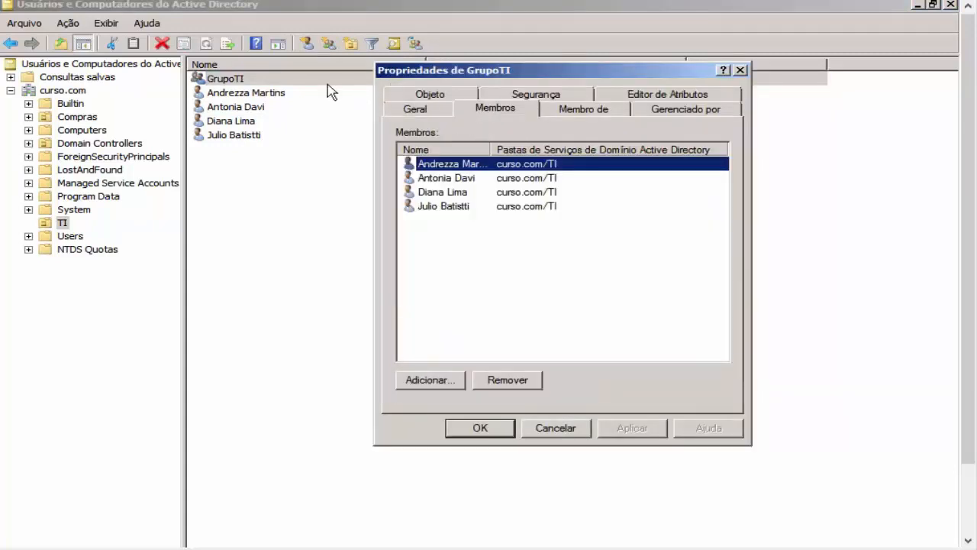
{"action": "left_click_drag", "start_coordinate": [499, 256], "coordinate": [475, 161]}
{"action": "left_click", "coordinate": [492, 288]}
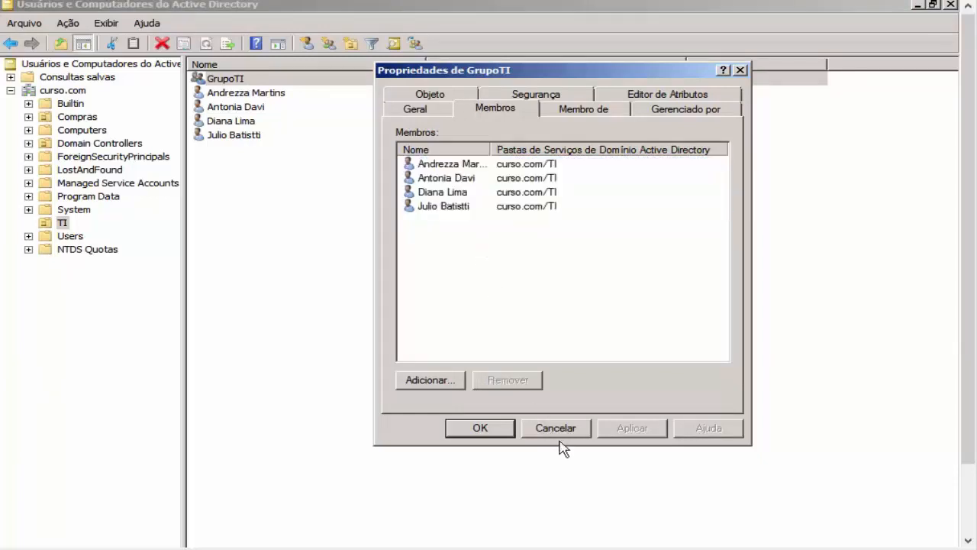
{"action": "left_click", "coordinate": [433, 170]}
{"action": "left_click", "coordinate": [555, 427]}
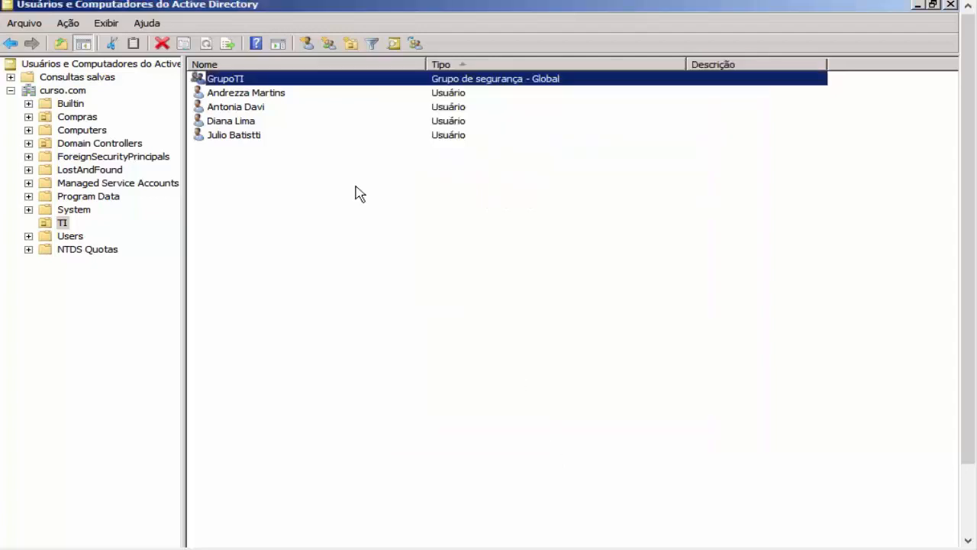
Step: Open the first TI user's properties on the Editor de Atributos tab
{"action": "double_click", "coordinate": [273, 95]}
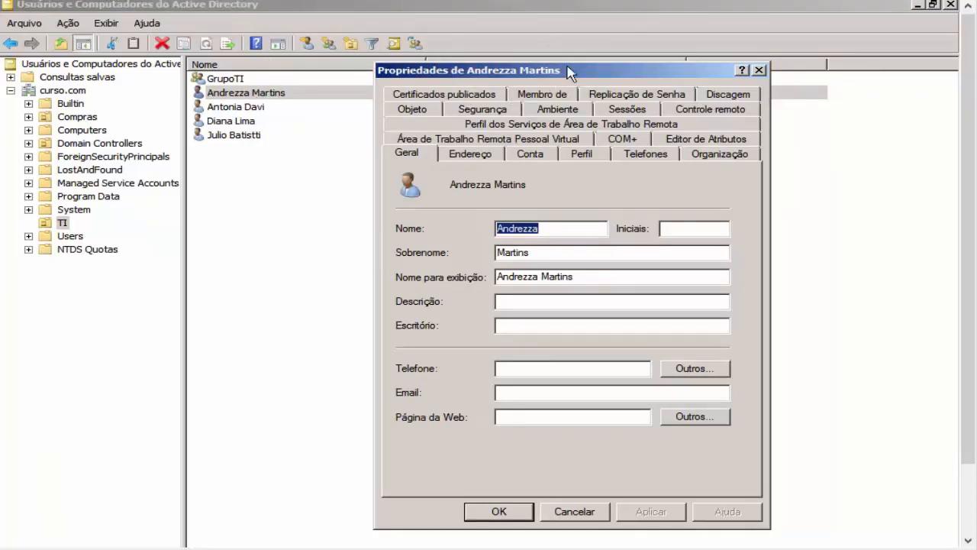
{"action": "left_click", "coordinate": [701, 142]}
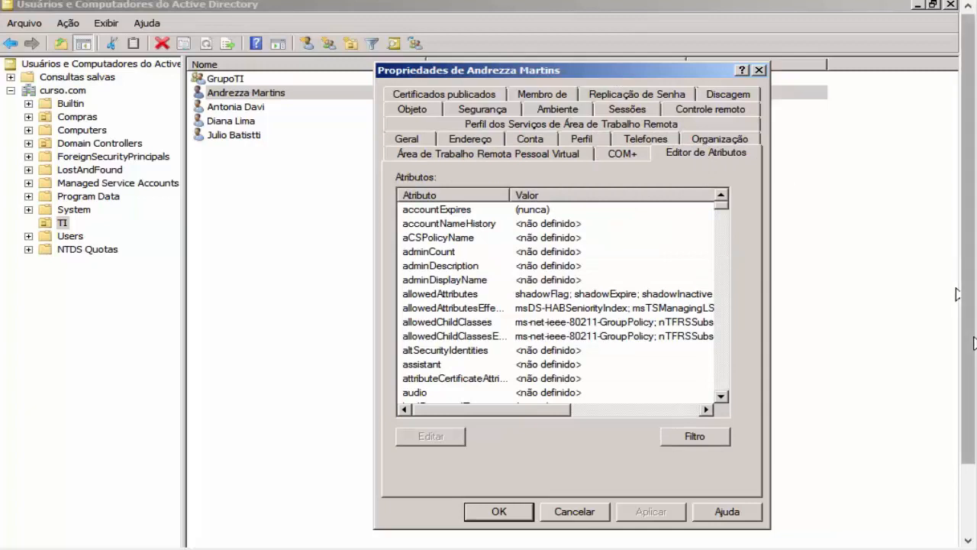
{"action": "left_click_drag", "start_coordinate": [971, 338], "coordinate": [970, 387]}
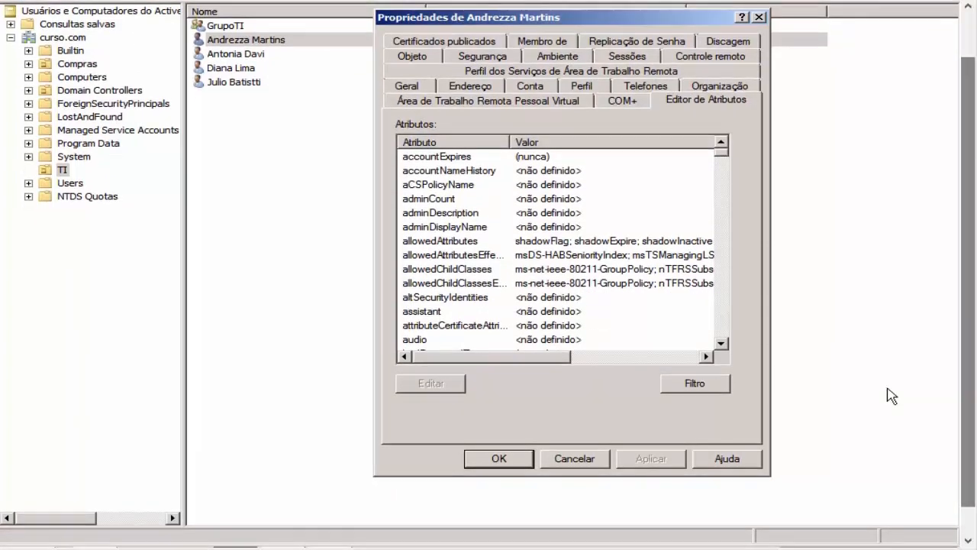
{"action": "left_click", "coordinate": [696, 383]}
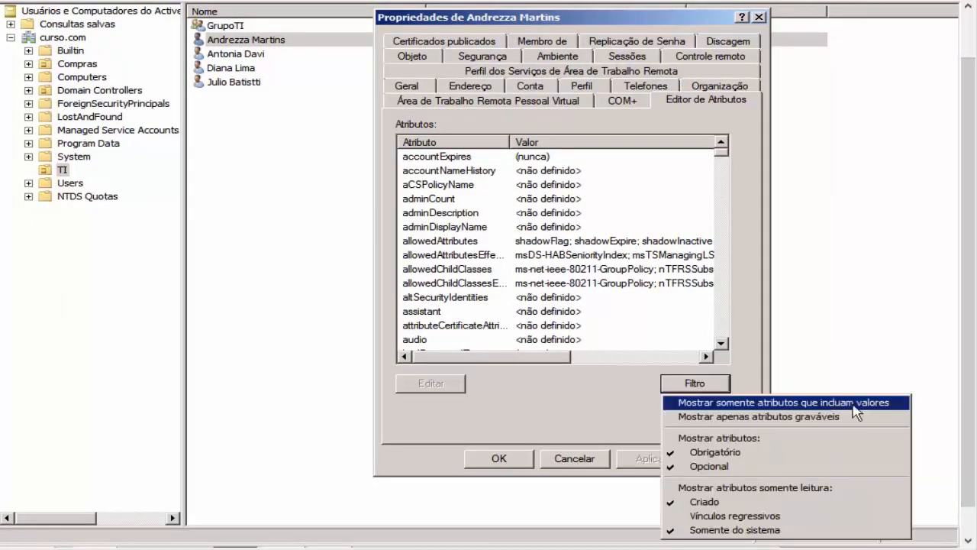
{"action": "left_click_drag", "start_coordinate": [969, 490], "coordinate": [968, 515]}
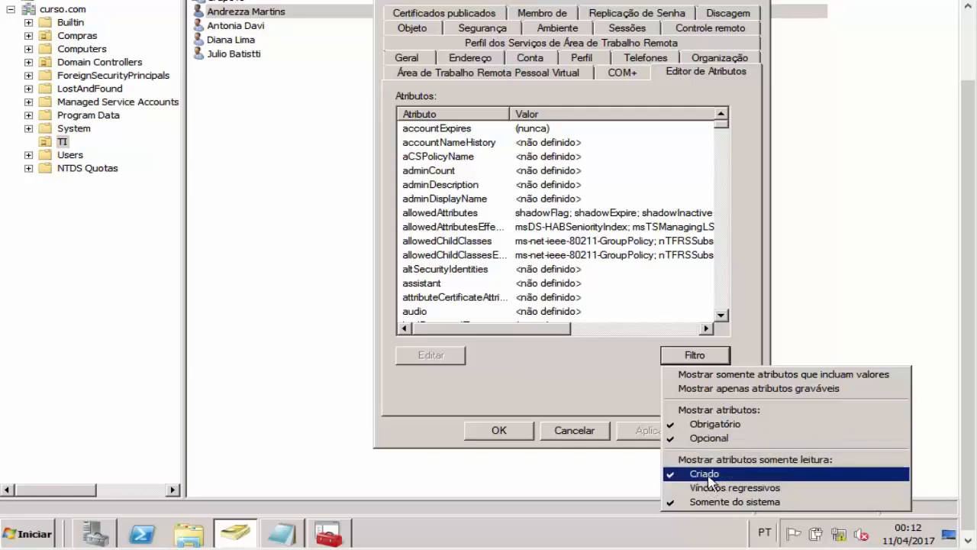
{"action": "left_click", "coordinate": [577, 270]}
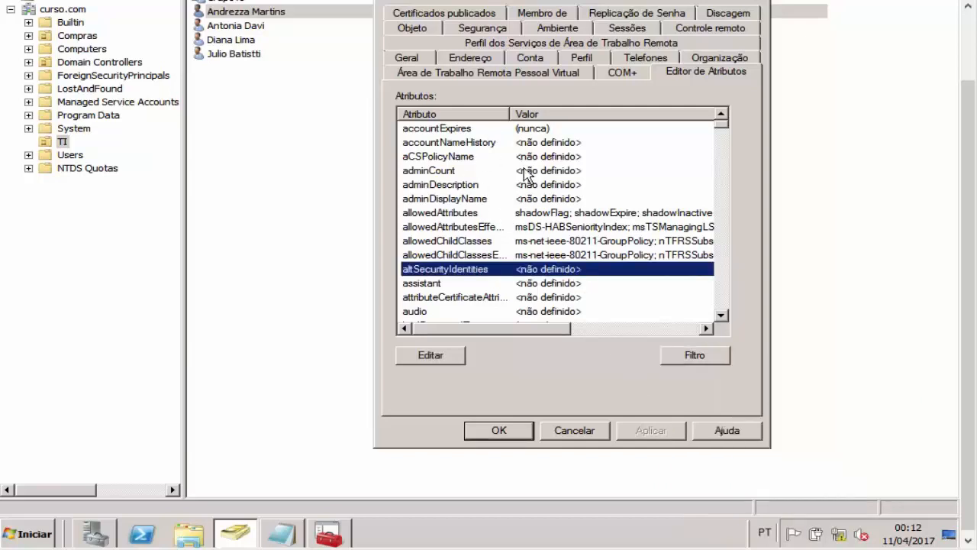
Step: Toggle Filtro > Criado off and back on to show constructed attributes
{"action": "left_click", "coordinate": [722, 357]}
{"action": "left_click", "coordinate": [704, 469]}
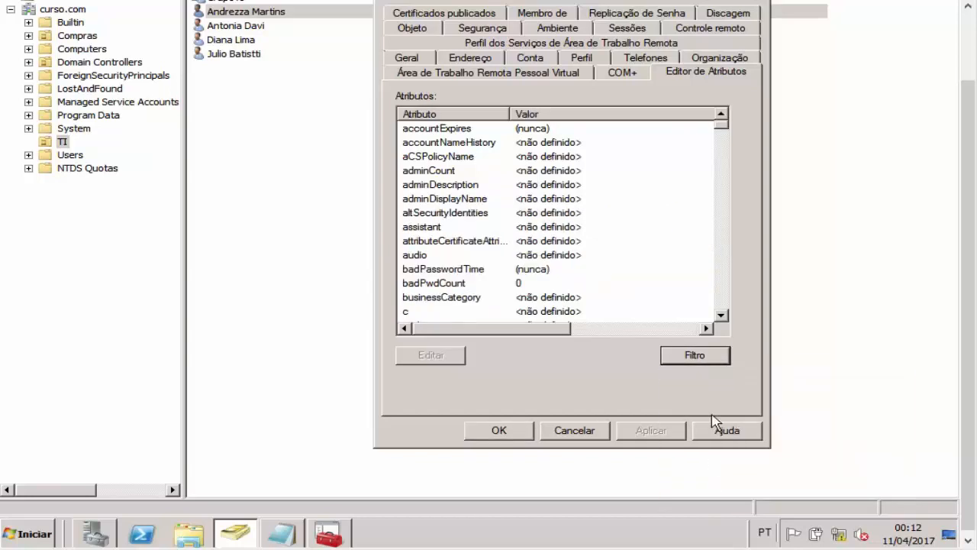
{"action": "left_click", "coordinate": [710, 360]}
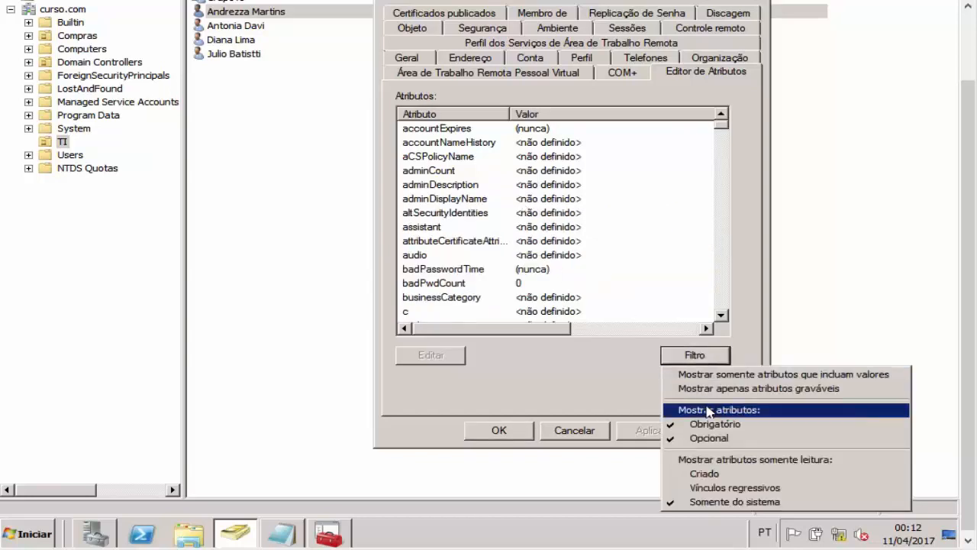
{"action": "left_click", "coordinate": [700, 474]}
{"action": "left_click", "coordinate": [549, 200]}
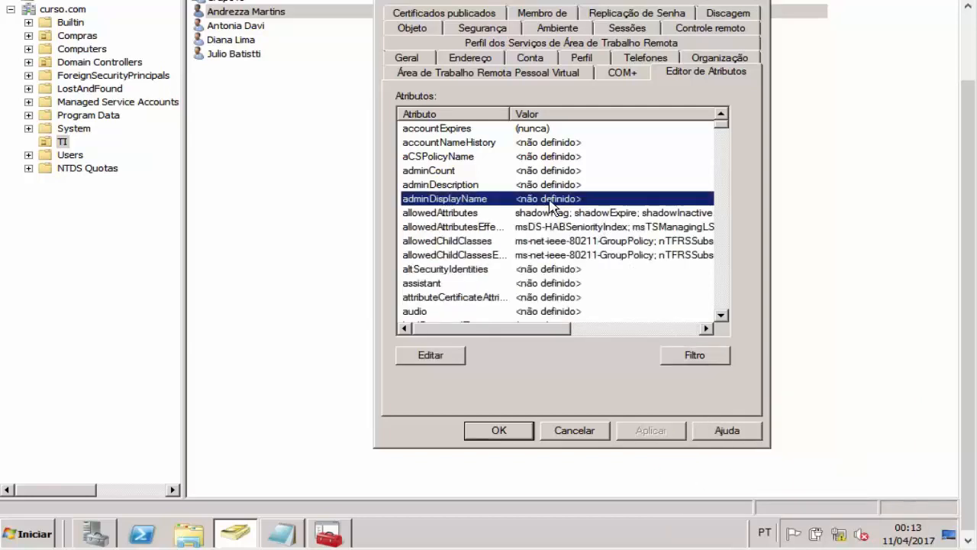
Step: Highlight the msDS-ResultantPSO note in Notepad and advance to the next PSO slide
{"action": "left_click", "coordinate": [293, 540]}
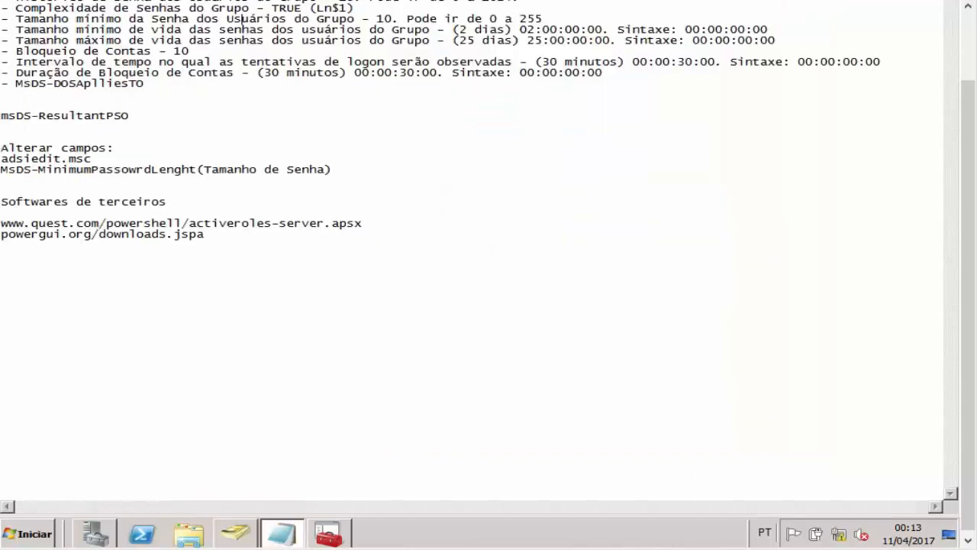
{"action": "left_click_drag", "start_coordinate": [122, 122], "coordinate": [25, 123]}
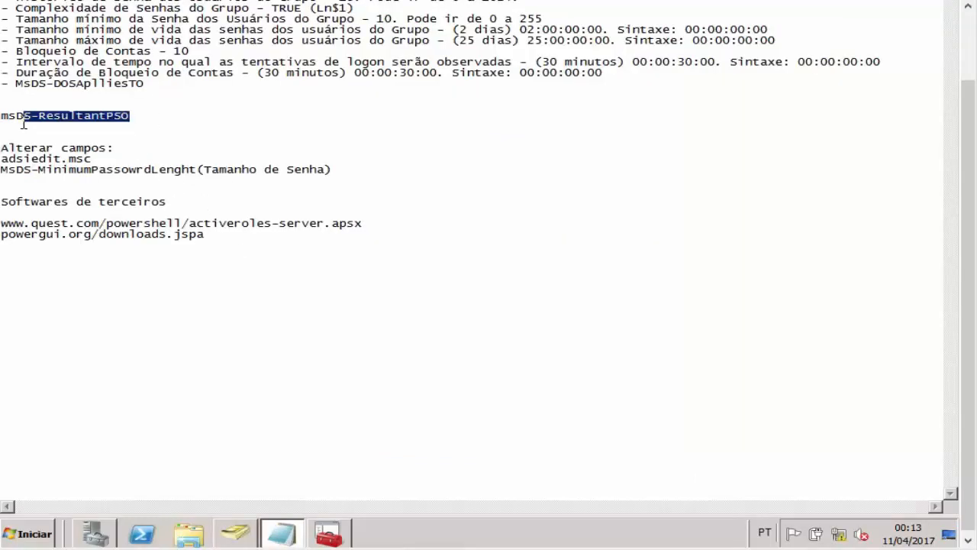
{"action": "left_click", "coordinate": [53, 128]}
{"action": "left_click_drag", "start_coordinate": [142, 115], "coordinate": [50, 116]}
{"action": "left_click", "coordinate": [94, 133]}
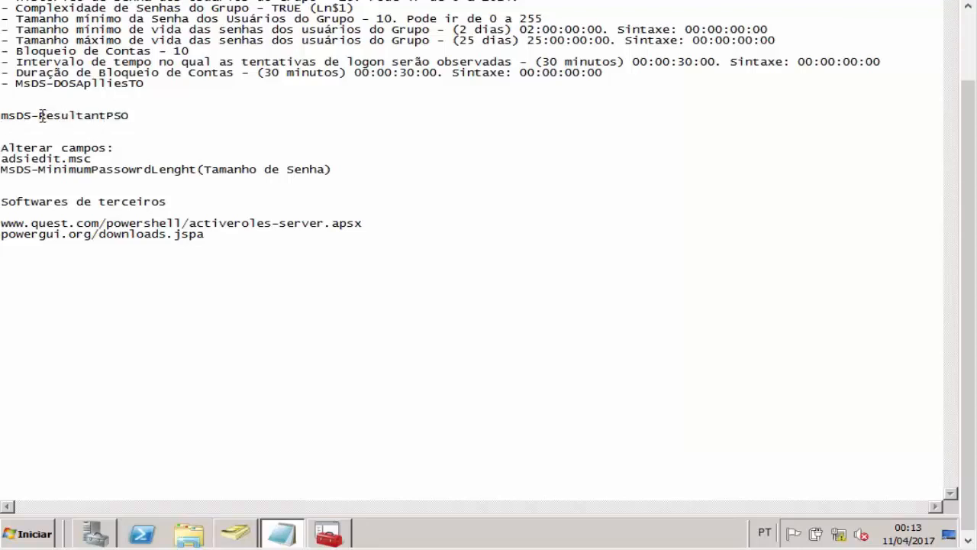
{"action": "left_click_drag", "start_coordinate": [39, 115], "coordinate": [141, 116]}
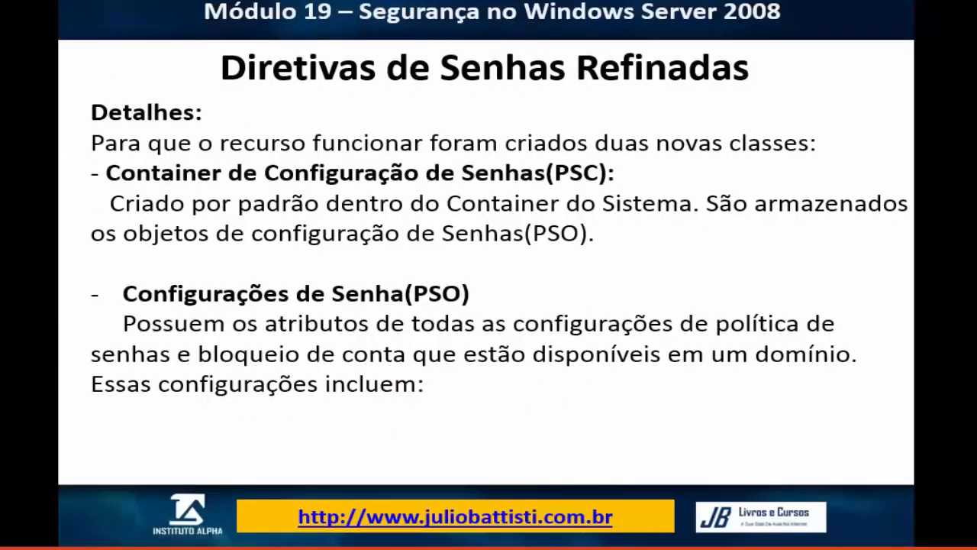
{"action": "left_click", "coordinate": [470, 329]}
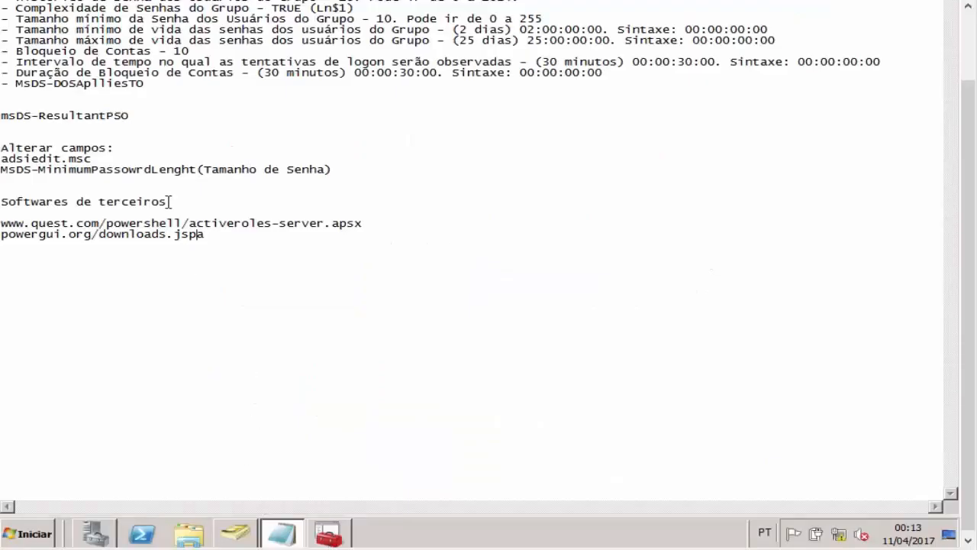
{"action": "left_click_drag", "start_coordinate": [144, 120], "coordinate": [45, 129]}
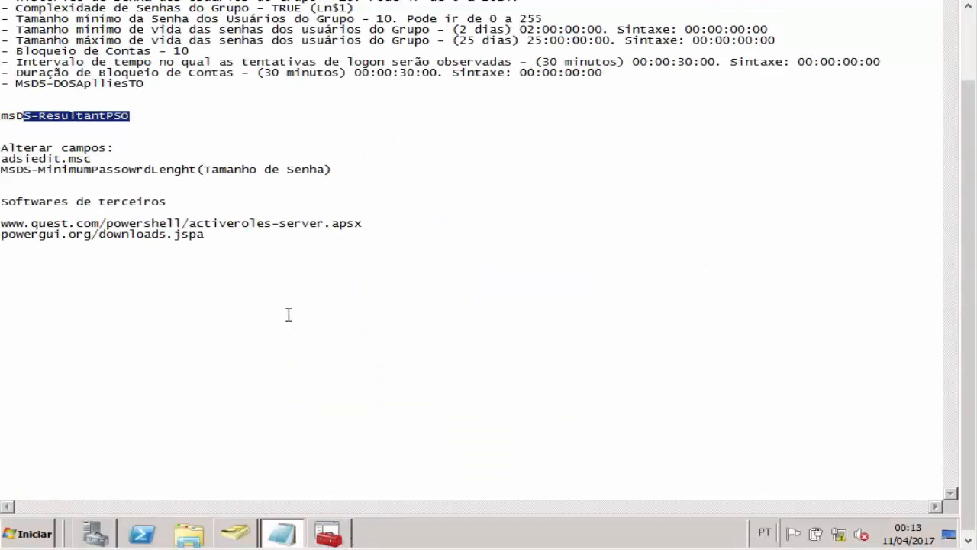
{"action": "left_click", "coordinate": [244, 534]}
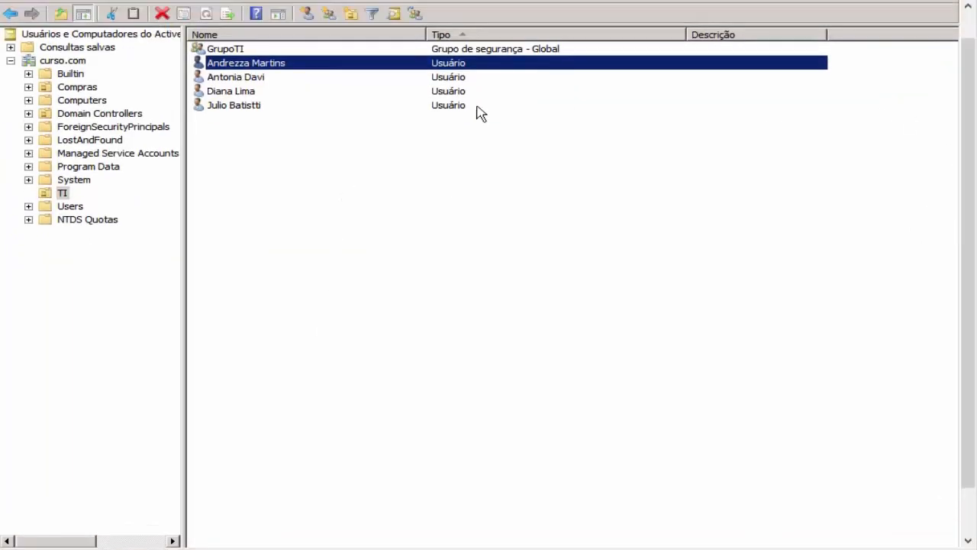
Step: Step through the TI users, then bring ADSI Edit forward and close it
{"action": "key", "text": "Down"}
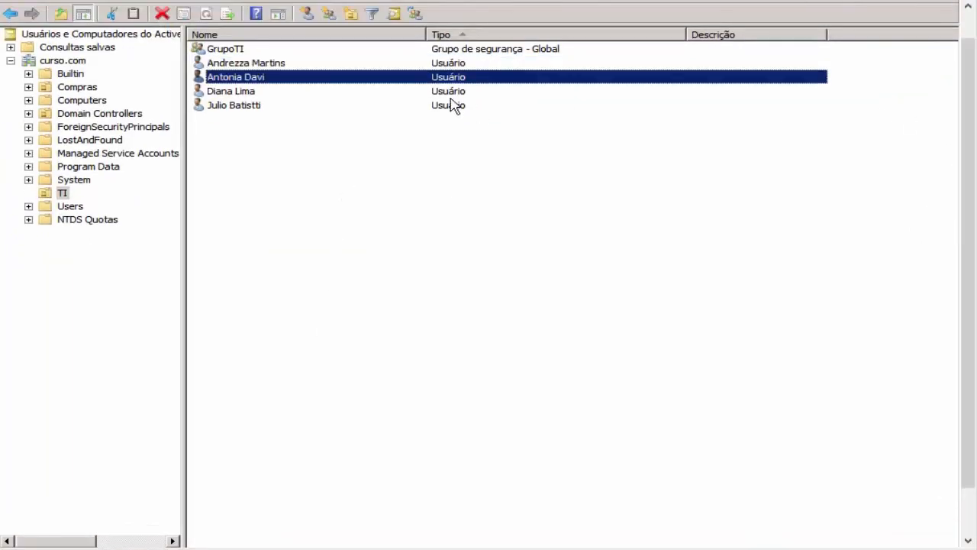
{"action": "key", "text": "Down"}
{"action": "key", "text": "Down"}
{"action": "key", "text": "Up"}
{"action": "key", "text": "Up"}
{"action": "key", "text": "Up"}
{"action": "key", "text": "Up"}
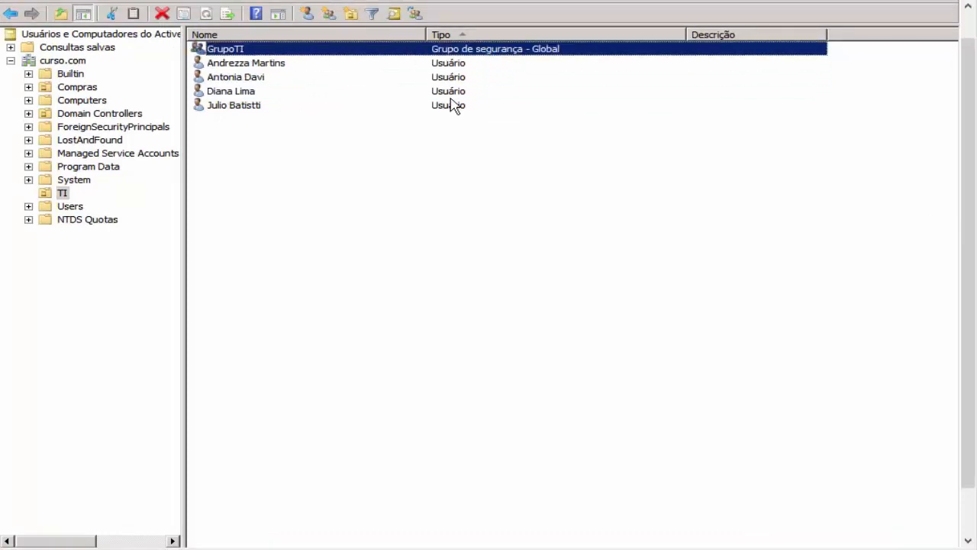
{"action": "key", "text": "Down"}
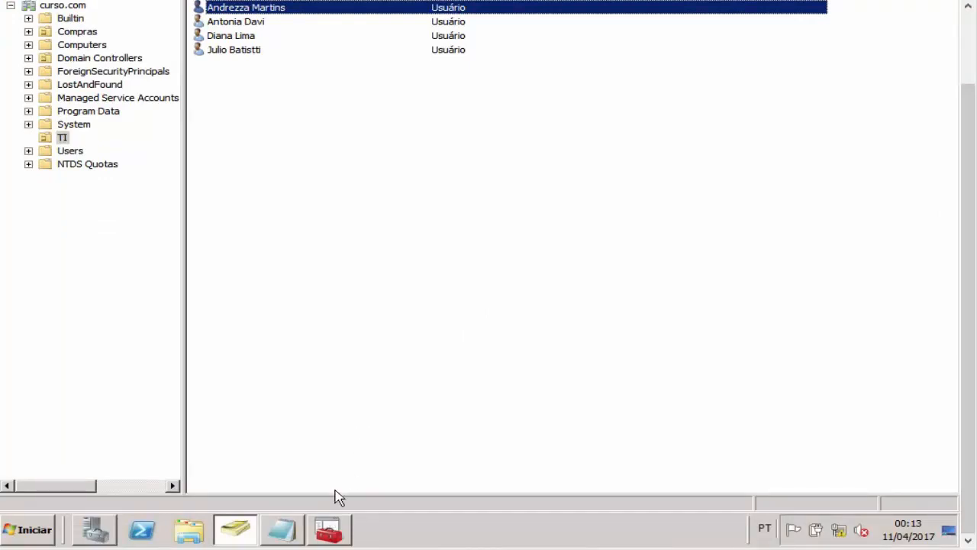
{"action": "left_click", "coordinate": [342, 528]}
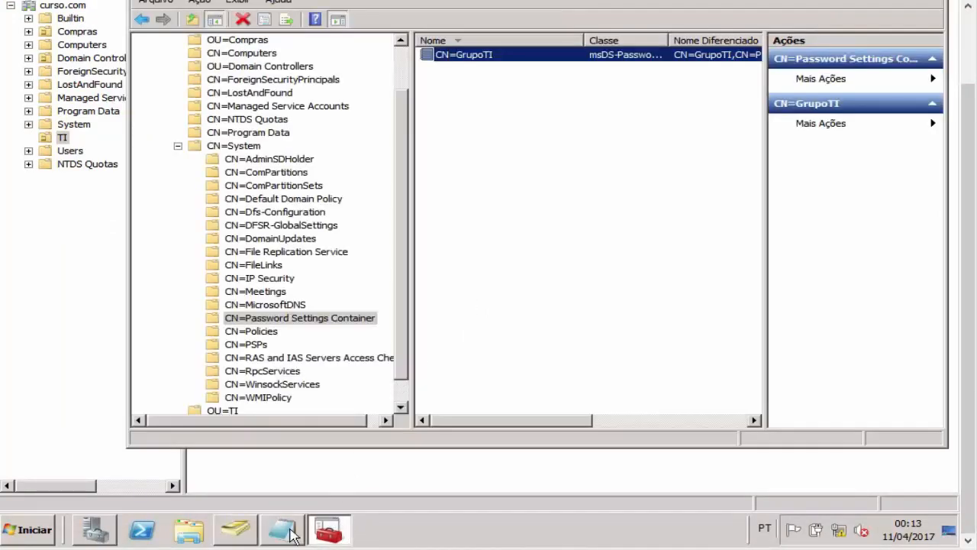
{"action": "left_click_drag", "start_coordinate": [967, 97], "coordinate": [966, 41]}
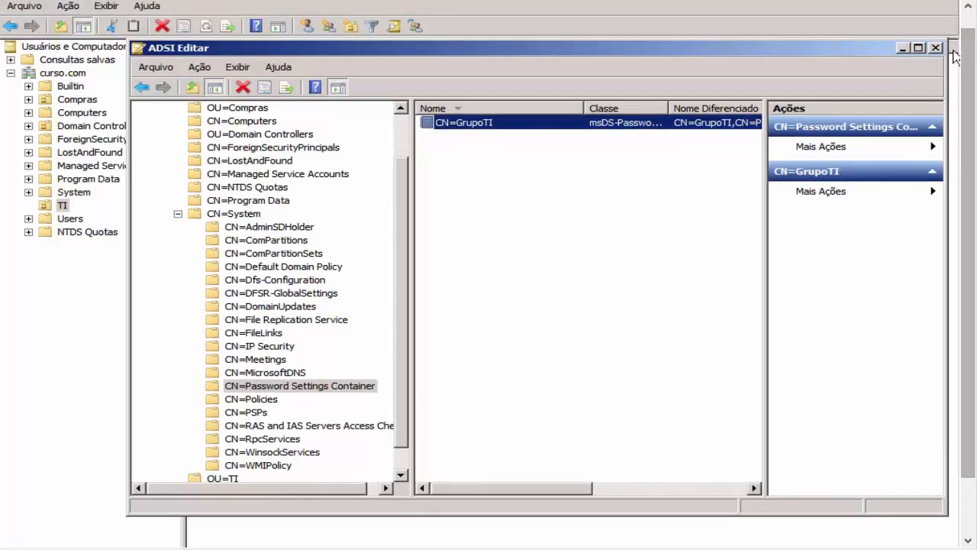
{"action": "left_click", "coordinate": [935, 48]}
Step: Open the first user's attribute list and select msDS-ResultantPSO
{"action": "double_click", "coordinate": [428, 76]}
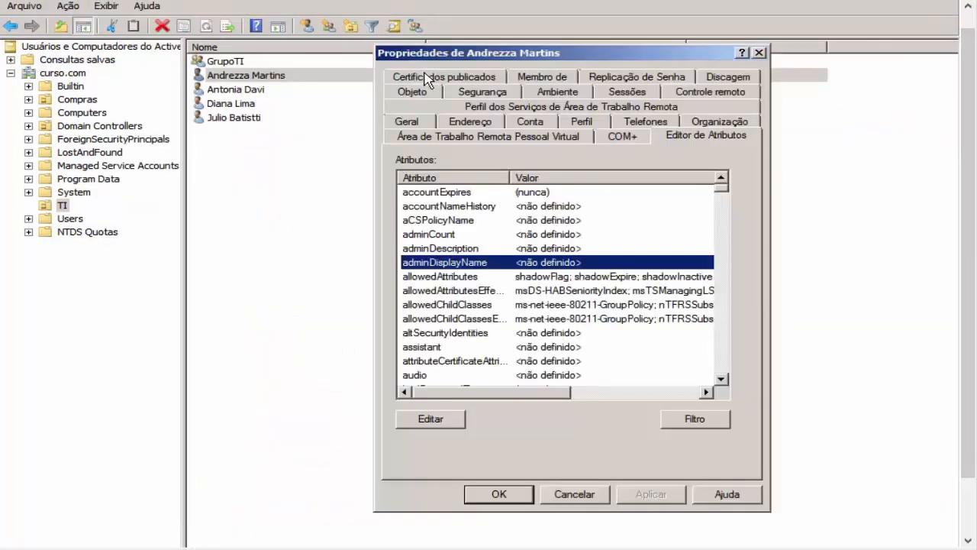
{"action": "left_click", "coordinate": [695, 418]}
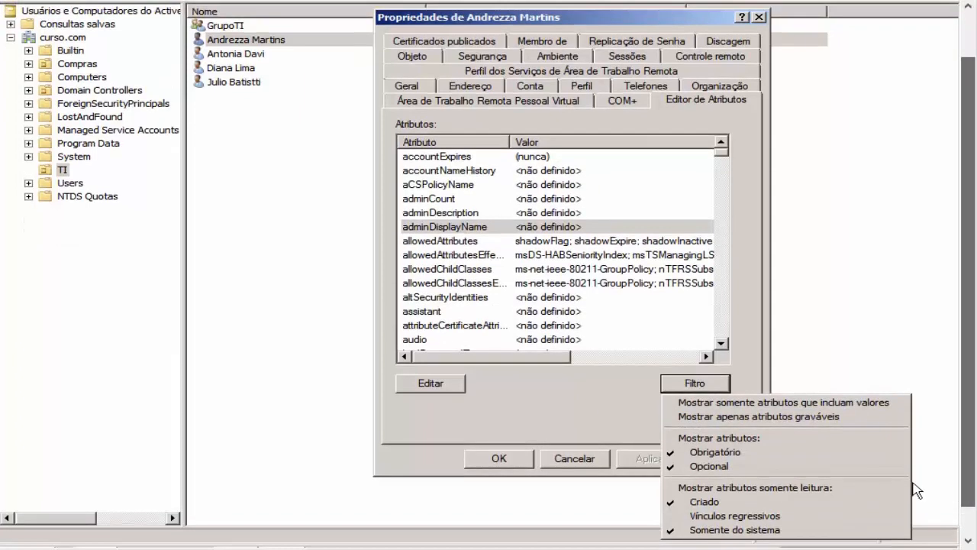
{"action": "left_click", "coordinate": [540, 258]}
{"action": "key", "text": "m"}
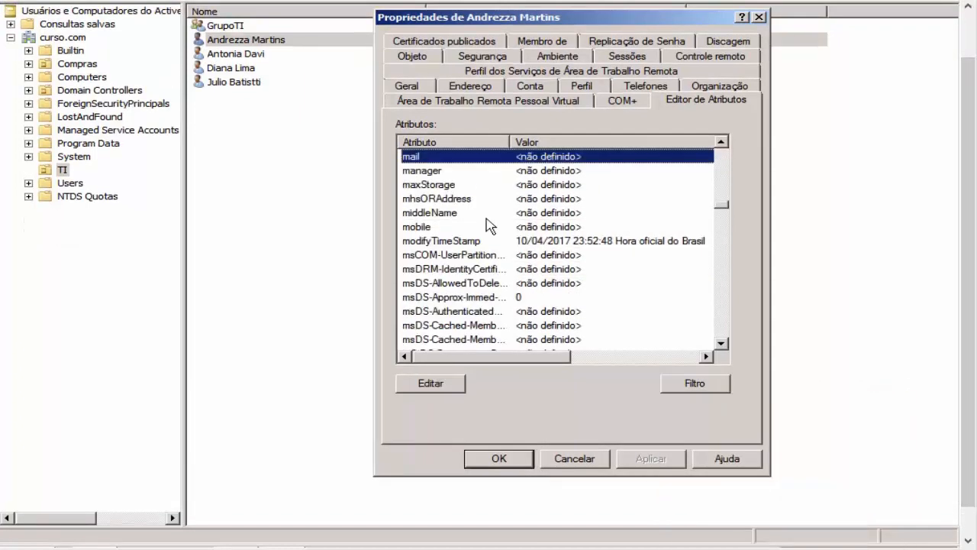
{"action": "key", "text": "Down"}
{"action": "key", "text": "Down"}
{"action": "key", "text": "Down"}
{"action": "key", "text": "Down"}
{"action": "key", "text": "Down"}
{"action": "key", "text": "Down"}
{"action": "key", "text": "Down"}
{"action": "key", "text": "Down"}
{"action": "key", "text": "Down"}
{"action": "key", "text": "Down"}
{"action": "key", "text": "Down"}
{"action": "key", "text": "Down"}
{"action": "key", "text": "Down"}
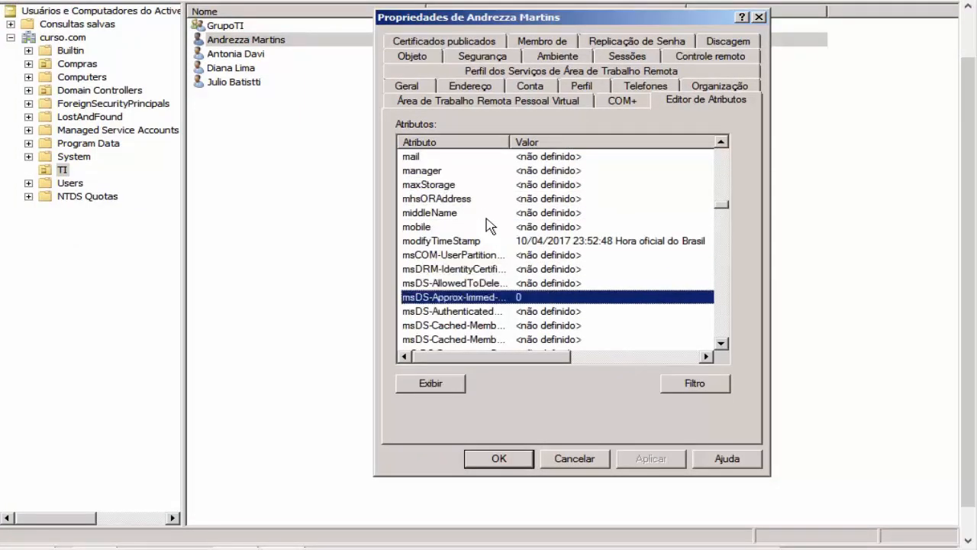
{"action": "key", "text": "Down"}
{"action": "key", "text": "Down"}
{"action": "key", "text": "Down"}
{"action": "key", "text": "Down"}
{"action": "key", "text": "Down"}
{"action": "key", "text": "Down"}
{"action": "key", "text": "Down"}
{"action": "key", "text": "Down"}
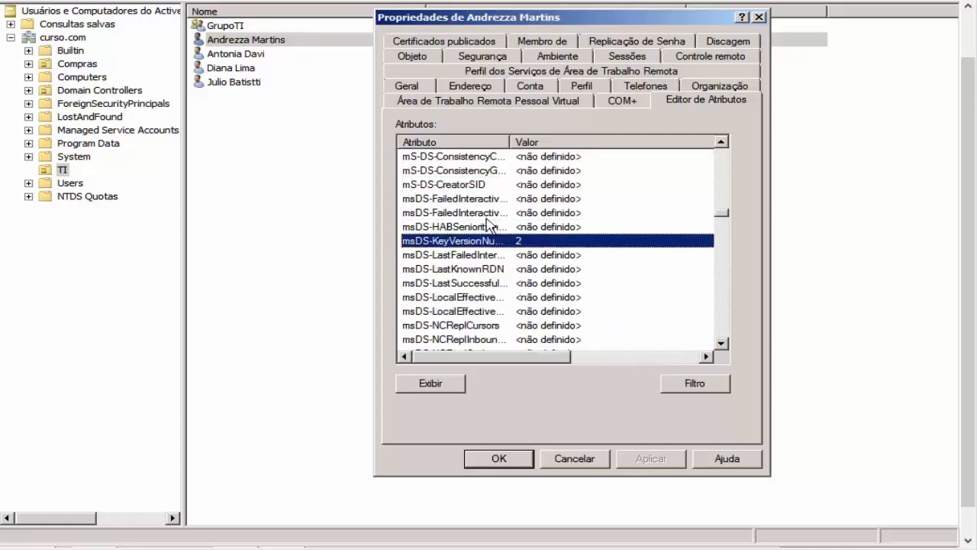
{"action": "key", "text": "Page_Down"}
{"action": "key", "text": "Down"}
{"action": "key", "text": "Down"}
{"action": "key", "text": "Down"}
{"action": "key", "text": "Down"}
{"action": "key", "text": "Down"}
{"action": "key", "text": "Down"}
{"action": "key", "text": "Down"}
{"action": "key", "text": "Down"}
{"action": "key", "text": "Down"}
{"action": "key", "text": "Down"}
{"action": "key", "text": "Down"}
{"action": "key", "text": "Down"}
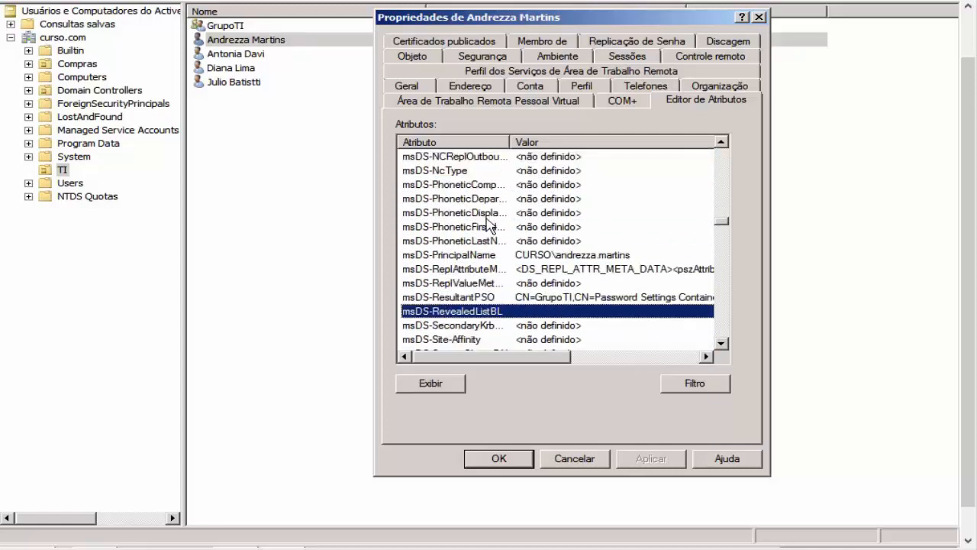
{"action": "key", "text": "Up"}
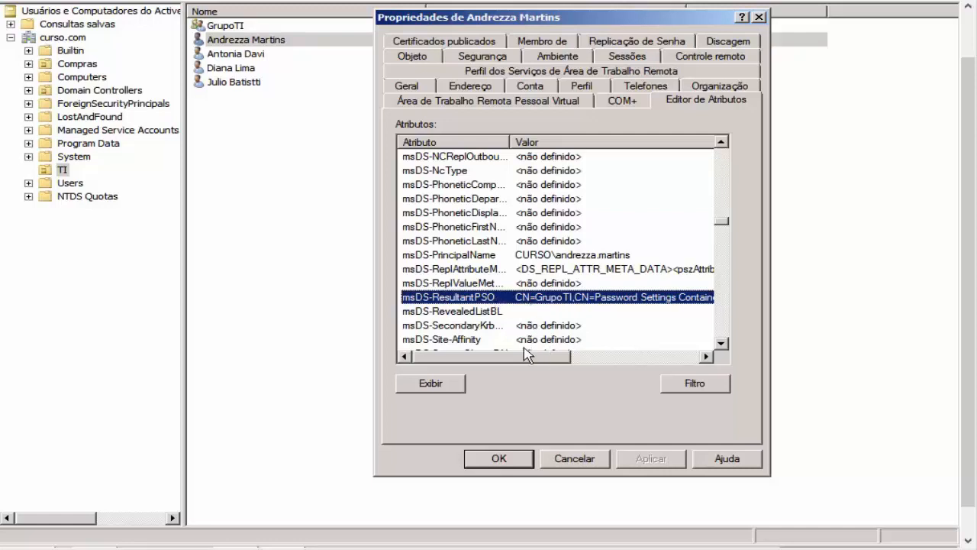
Step: Confirm msDS-ResultantPSO points to the GrupoTI PSO and cancel the properties
{"action": "mouse_move", "coordinate": [524, 356]}
{"action": "left_mouse_down"}
{"action": "mouse_move", "coordinate": [538, 362]}
{"action": "mouse_move", "coordinate": [515, 361]}
{"action": "left_mouse_up"}
{"action": "mouse_move", "coordinate": [552, 358]}
{"action": "left_mouse_down"}
{"action": "mouse_move", "coordinate": [574, 327]}
{"action": "mouse_move", "coordinate": [587, 358]}
{"action": "mouse_move", "coordinate": [627, 358]}
{"action": "mouse_move", "coordinate": [537, 359]}
{"action": "left_mouse_up"}
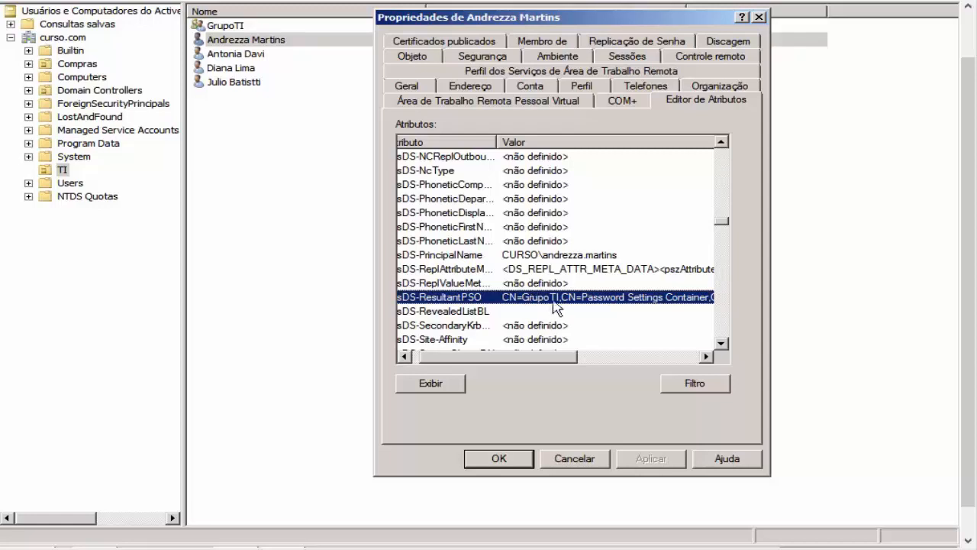
{"action": "left_click", "coordinate": [574, 458]}
{"action": "left_click", "coordinate": [572, 459]}
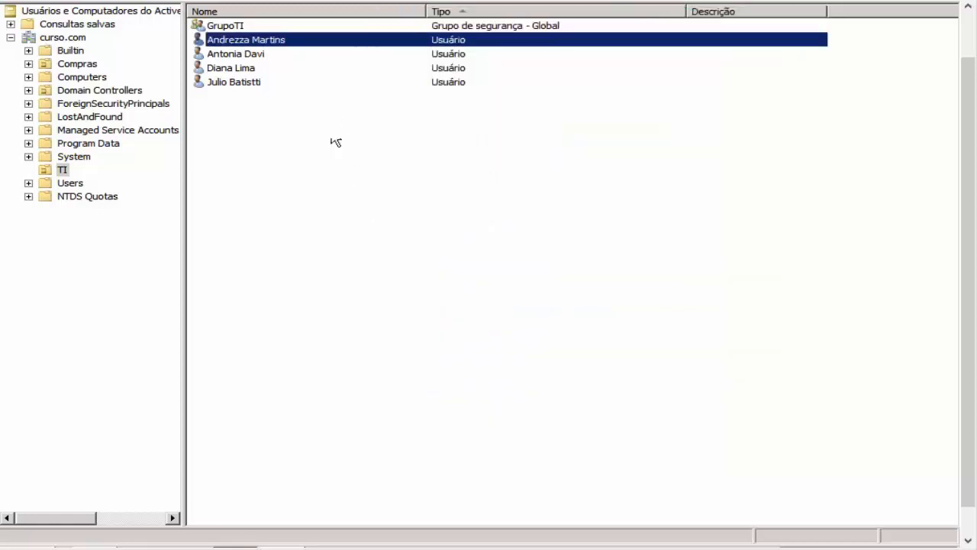
{"action": "double_click", "coordinate": [282, 59]}
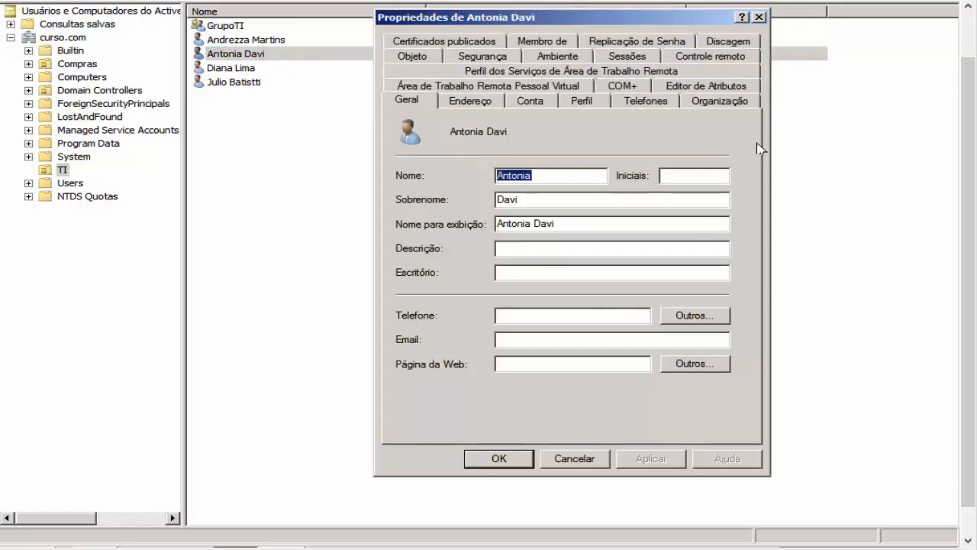
{"action": "left_click", "coordinate": [721, 89]}
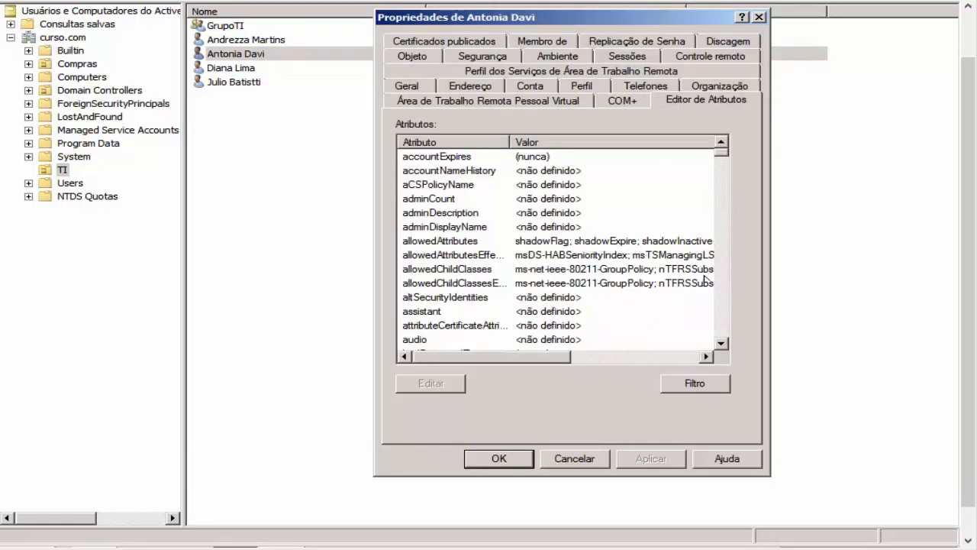
{"action": "left_click", "coordinate": [529, 298]}
{"action": "key", "text": "m"}
{"action": "key", "text": "m"}
{"action": "key", "text": "m"}
{"action": "key", "text": "m"}
{"action": "key", "text": "m"}
{"action": "key", "text": "m"}
{"action": "key", "text": "m"}
{"action": "key", "text": "m"}
{"action": "key", "text": "m"}
{"action": "key", "text": "m"}
{"action": "key", "text": "m"}
{"action": "key", "text": "m"}
{"action": "key", "text": "m"}
{"action": "key", "text": "m"}
{"action": "key", "text": "m"}
{"action": "key", "text": "m"}
{"action": "key", "text": "m"}
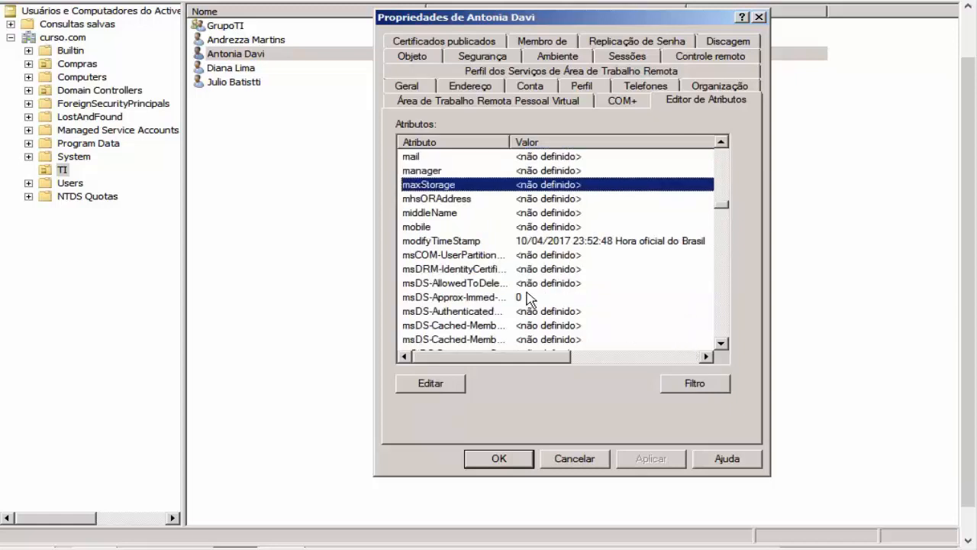
{"action": "key", "text": "m"}
{"action": "key", "text": "m"}
{"action": "key", "text": "m"}
{"action": "key", "text": "m"}
{"action": "key", "text": "m"}
{"action": "key", "text": "m"}
{"action": "key", "text": "m"}
{"action": "key", "text": "m"}
{"action": "key", "text": "m"}
{"action": "key", "text": "m"}
{"action": "key", "text": "m"}
{"action": "key", "text": "m"}
{"action": "key", "text": "m"}
{"action": "key", "text": "m"}
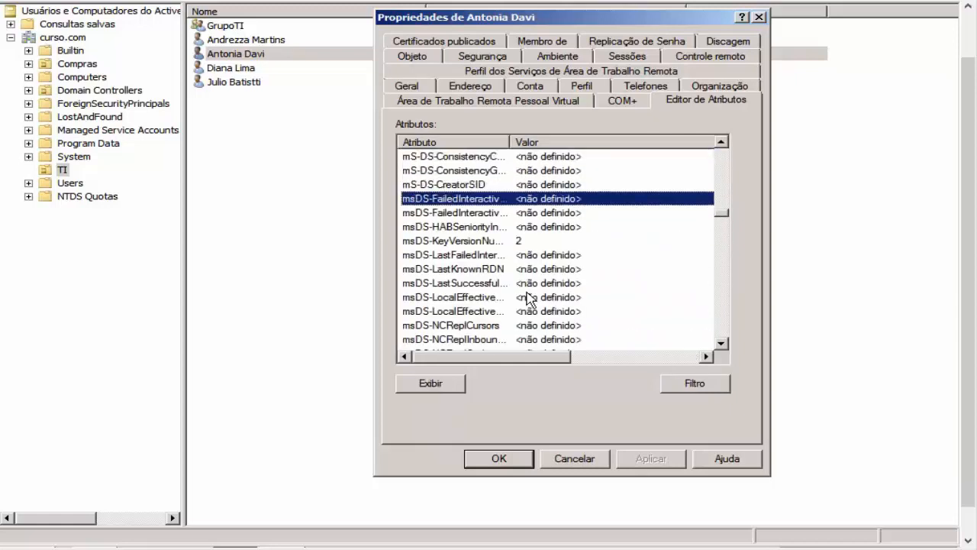
{"action": "key", "text": "m"}
{"action": "key", "text": "m"}
{"action": "key", "text": "m"}
{"action": "key", "text": "m"}
{"action": "key", "text": "m"}
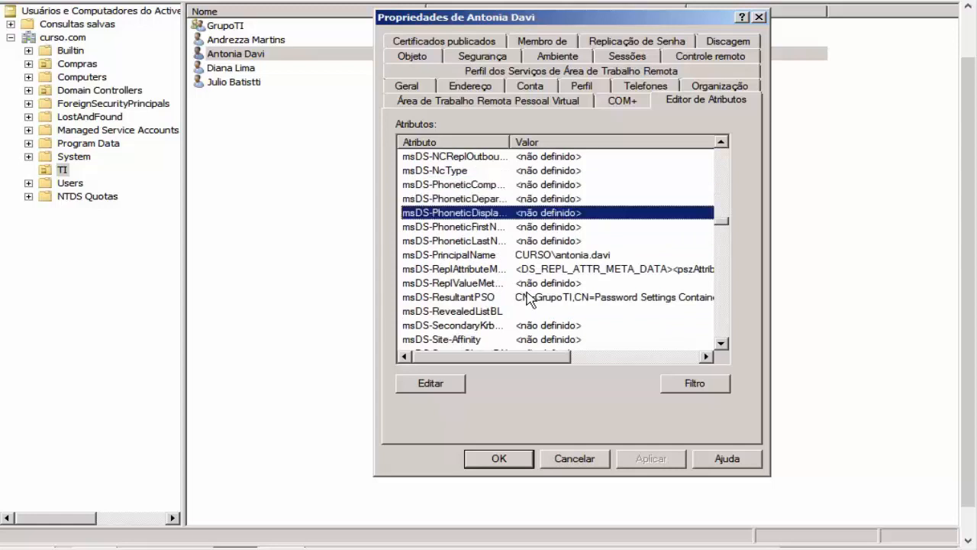
{"action": "left_click", "coordinate": [528, 298]}
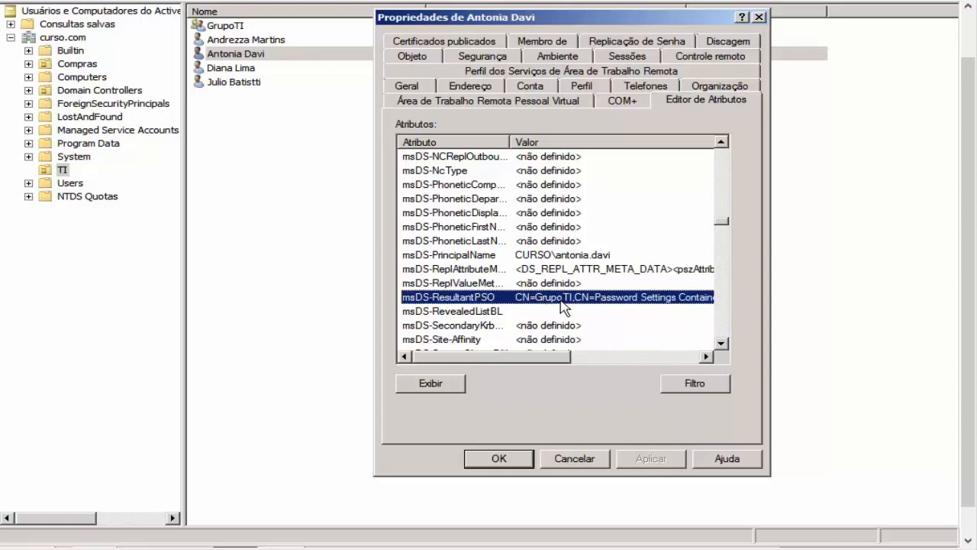
{"action": "left_click", "coordinate": [594, 455]}
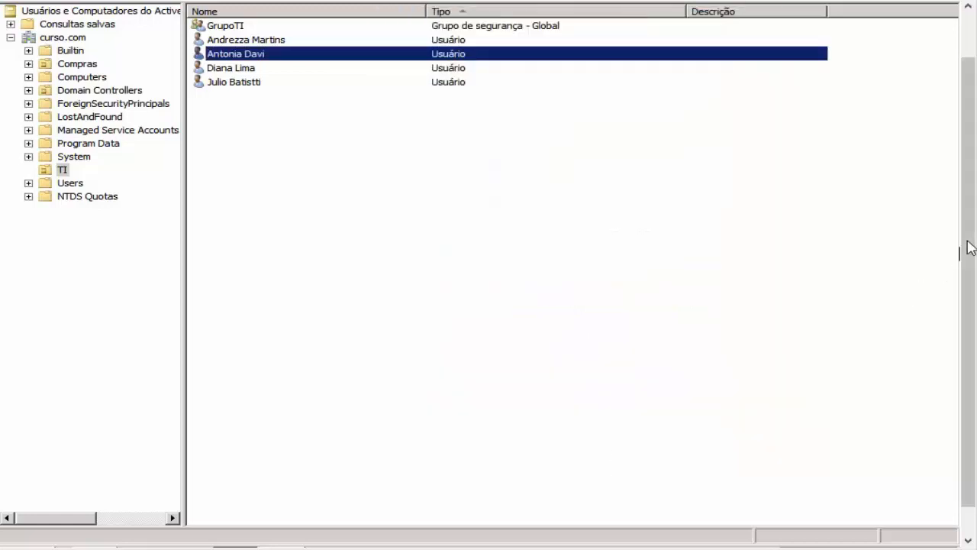
{"action": "left_click_drag", "start_coordinate": [968, 243], "coordinate": [968, 183]}
{"action": "double_click", "coordinate": [244, 81]}
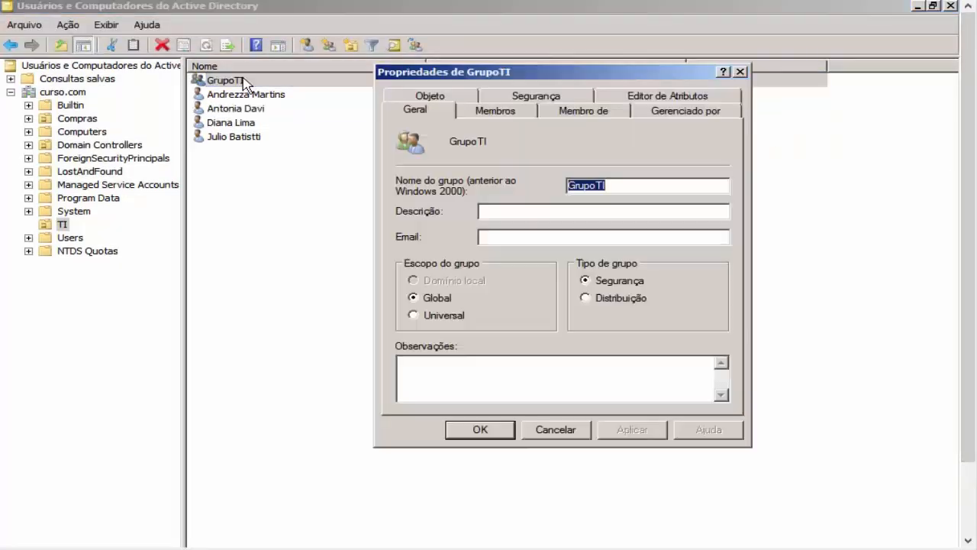
{"action": "left_click", "coordinate": [511, 113]}
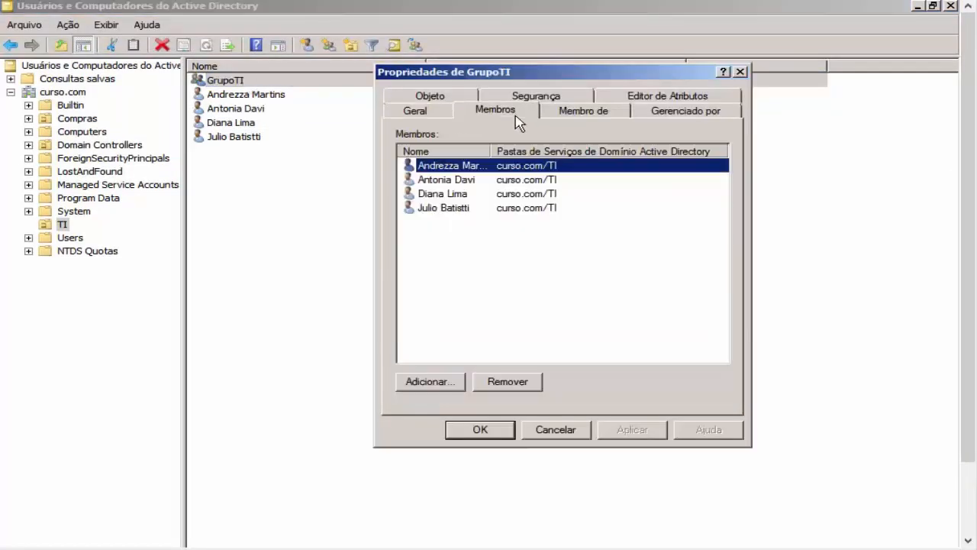
{"action": "left_click", "coordinate": [461, 179]}
{"action": "key", "text": "Down"}
{"action": "key", "text": "Down"}
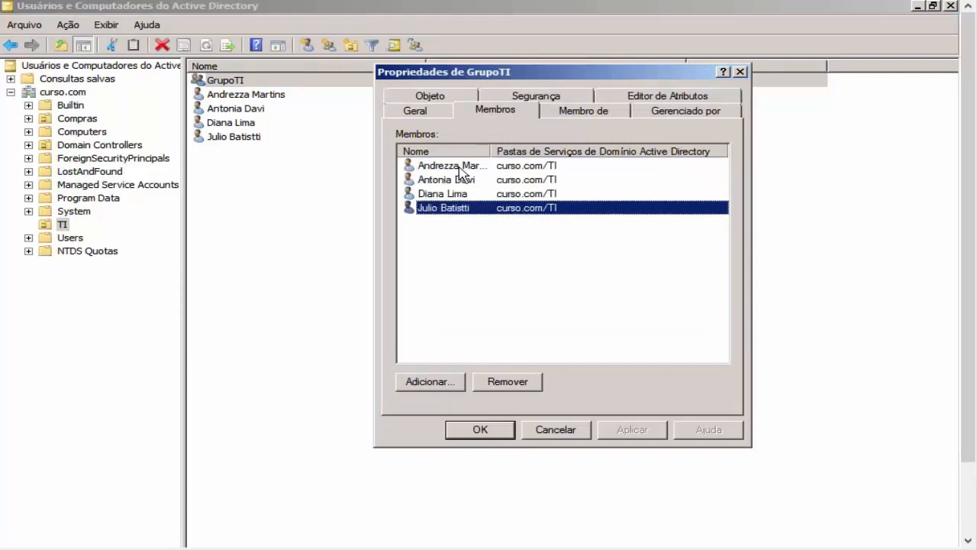
{"action": "left_click", "coordinate": [560, 430]}
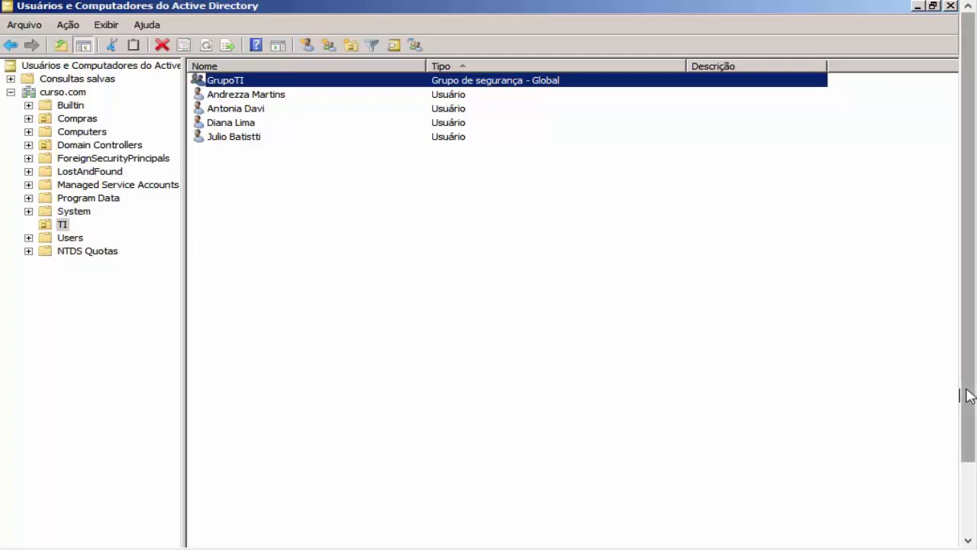
{"action": "left_click_drag", "start_coordinate": [968, 395], "coordinate": [866, 386]}
{"action": "left_click", "coordinate": [279, 85]}
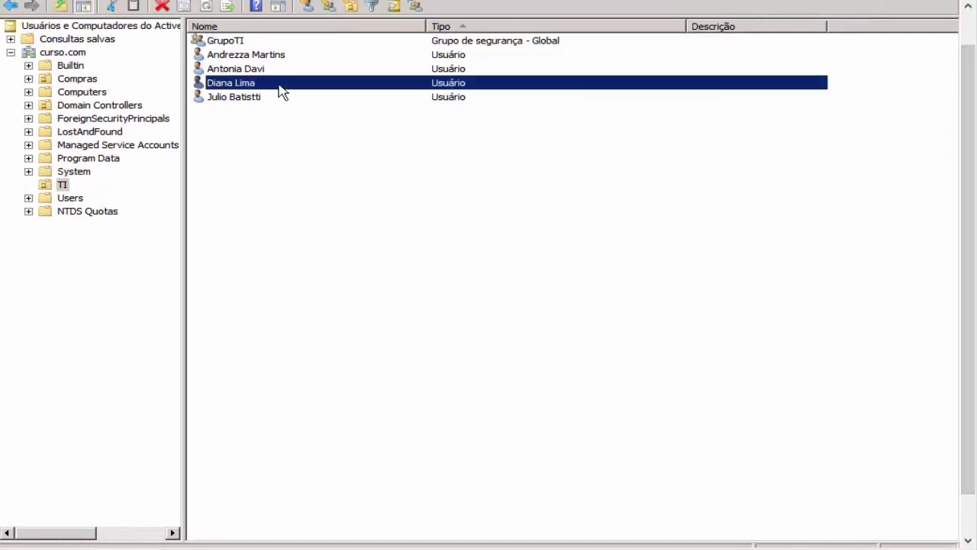
{"action": "left_click", "coordinate": [285, 67]}
{"action": "left_click", "coordinate": [289, 57]}
{"action": "left_click", "coordinate": [288, 72]}
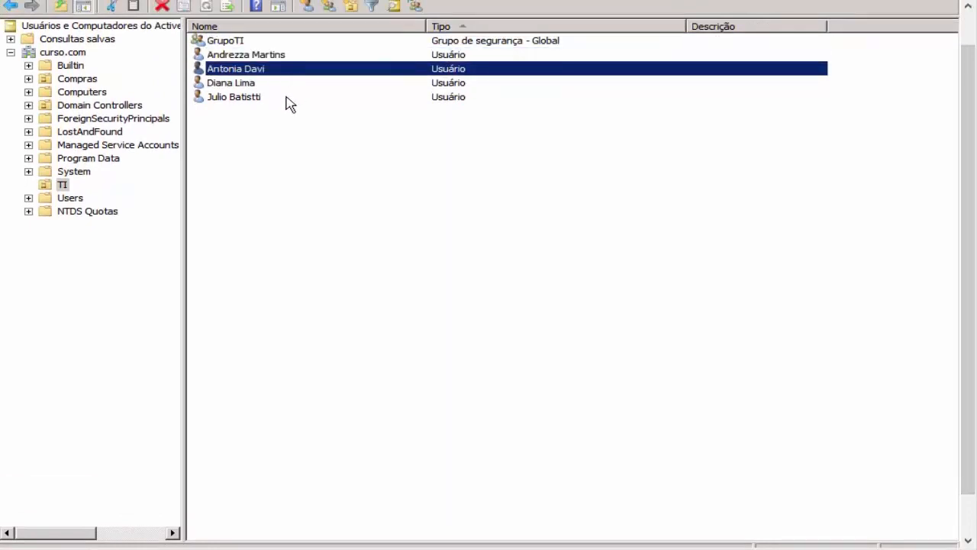
{"action": "left_click", "coordinate": [283, 99]}
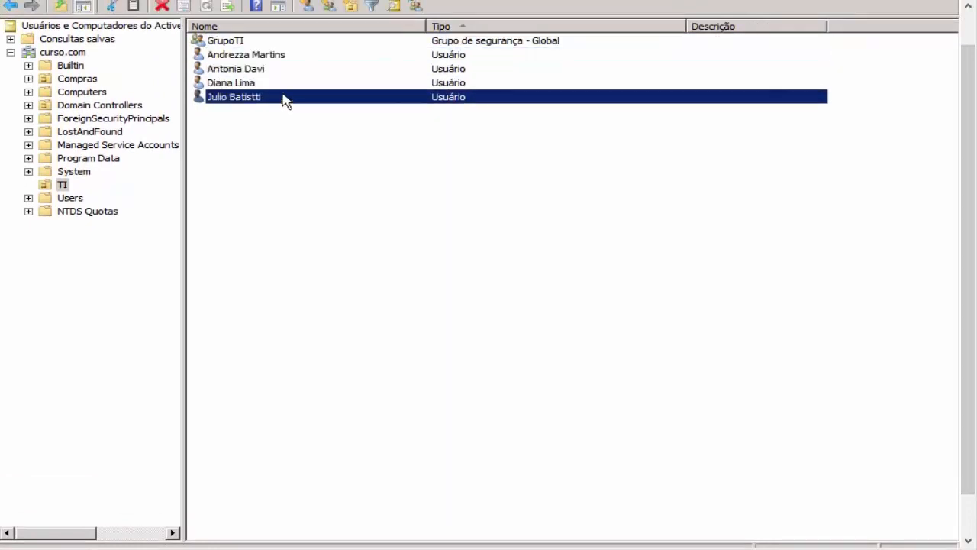
Step: Open Redefinir senha for the second TI user and clear the next-logon password change requirement
{"action": "right_click", "coordinate": [262, 63]}
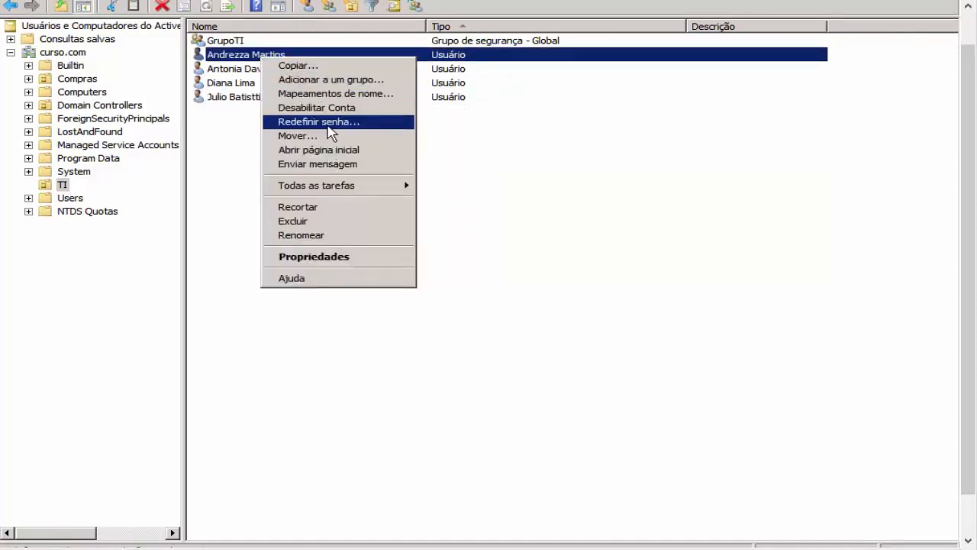
{"action": "left_click", "coordinate": [323, 122]}
{"action": "left_click", "coordinate": [449, 238]}
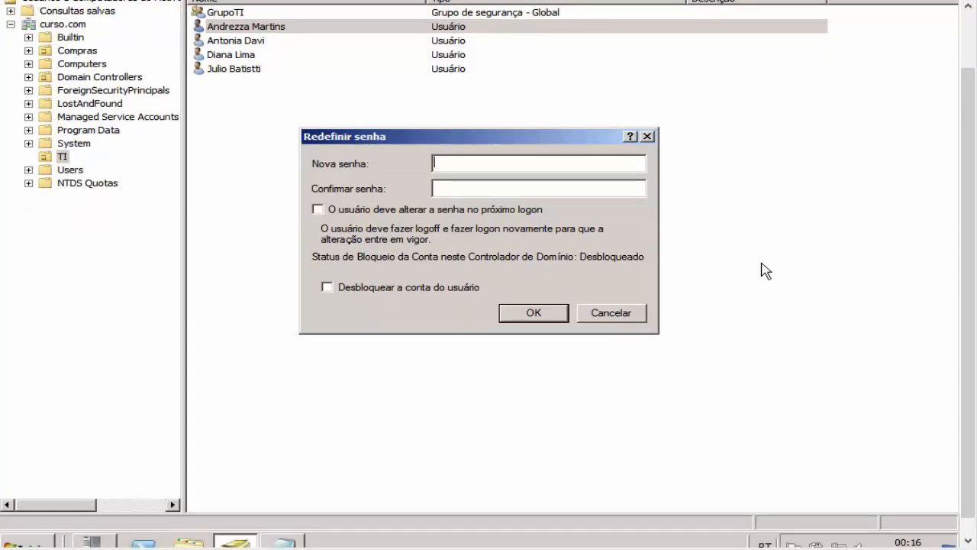
{"action": "left_click", "coordinate": [284, 543]}
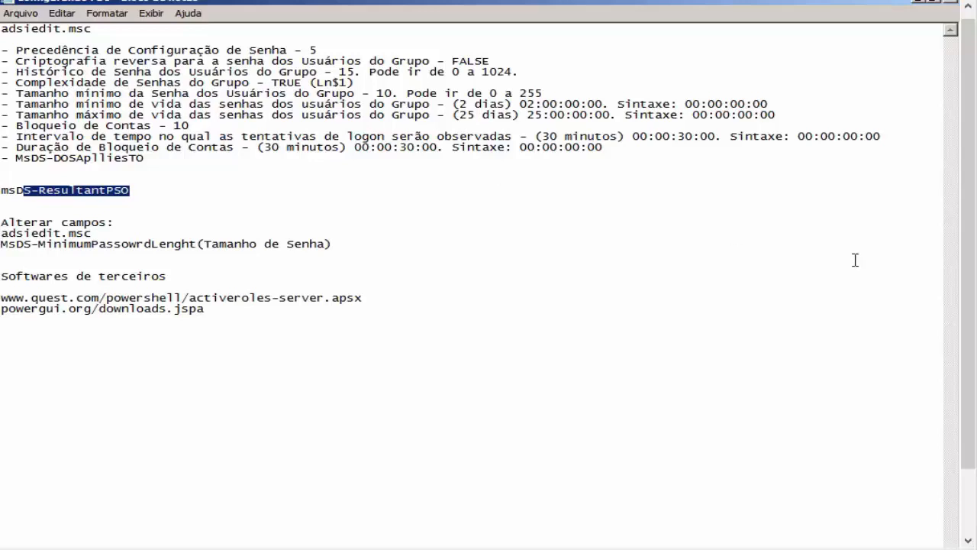
{"action": "left_click", "coordinate": [233, 527]}
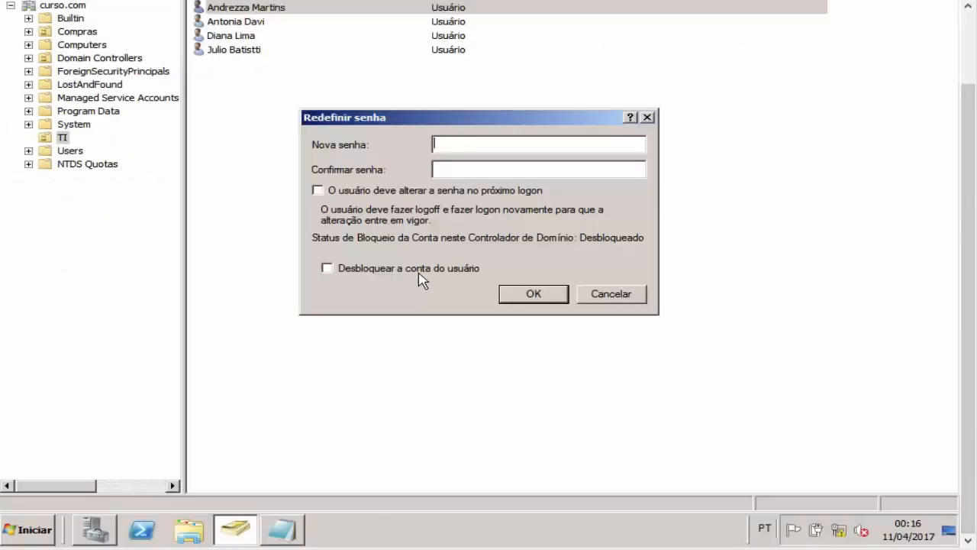
{"action": "type", "text": "1234567"}
{"action": "left_click_drag", "start_coordinate": [494, 146], "coordinate": [433, 143]}
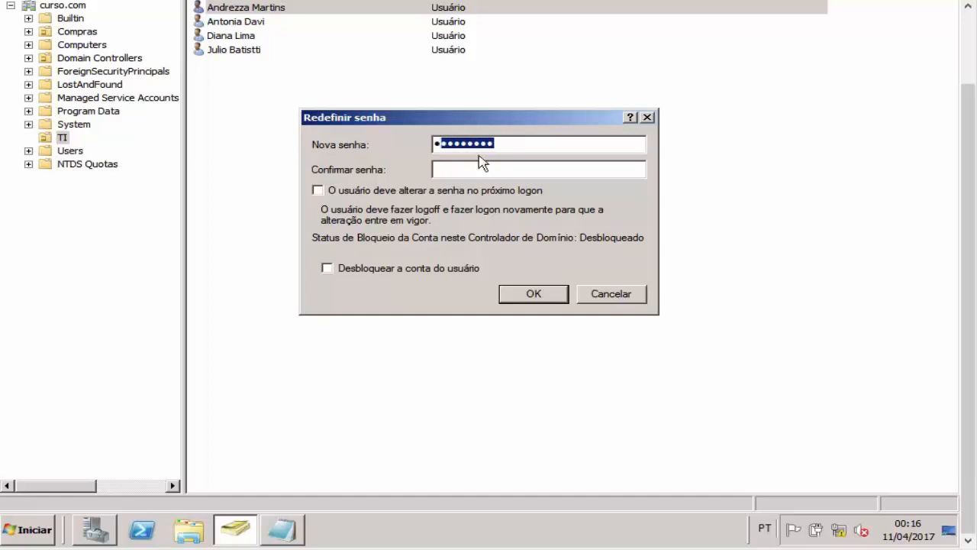
{"action": "left_click", "coordinate": [518, 170]}
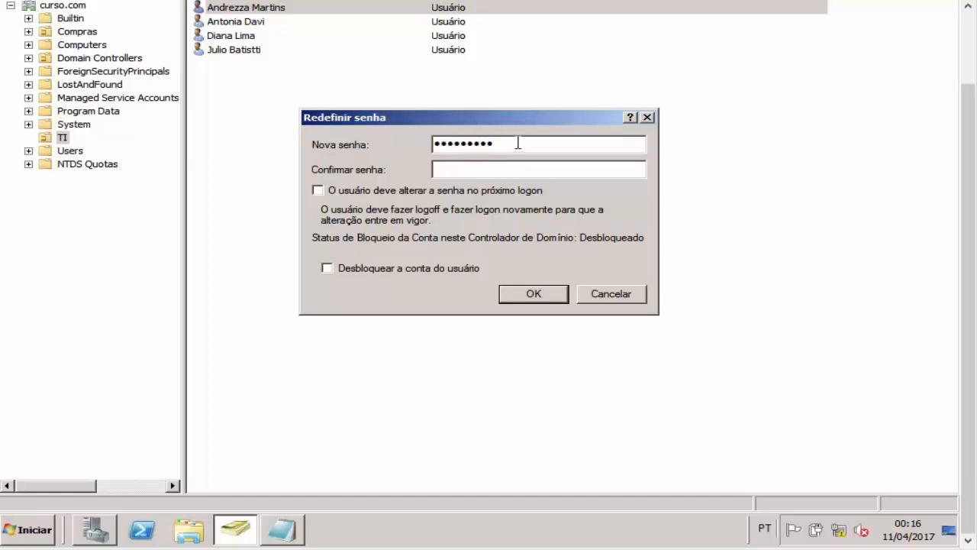
{"action": "type", "text": "•••••••"}
{"action": "left_click_drag", "start_coordinate": [495, 142], "coordinate": [361, 136]}
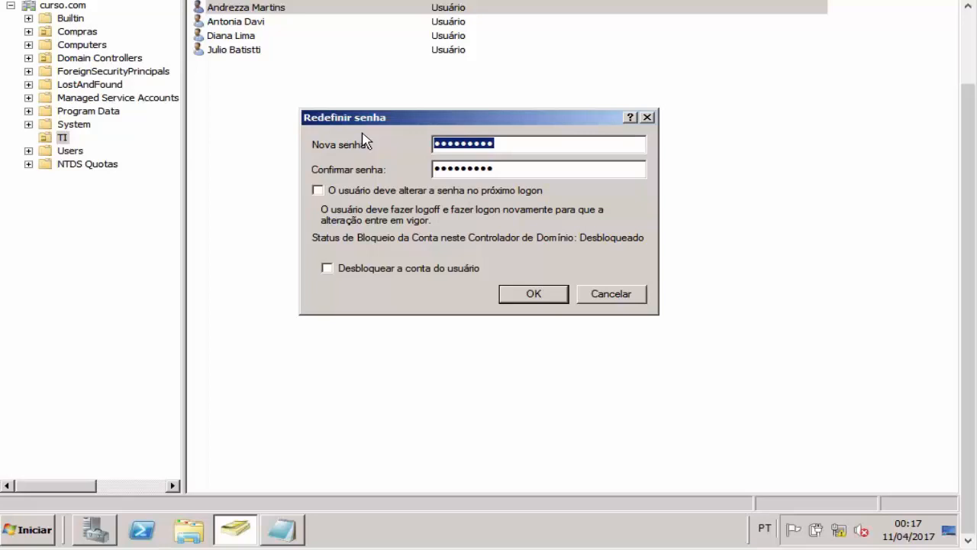
{"action": "left_click", "coordinate": [513, 146]}
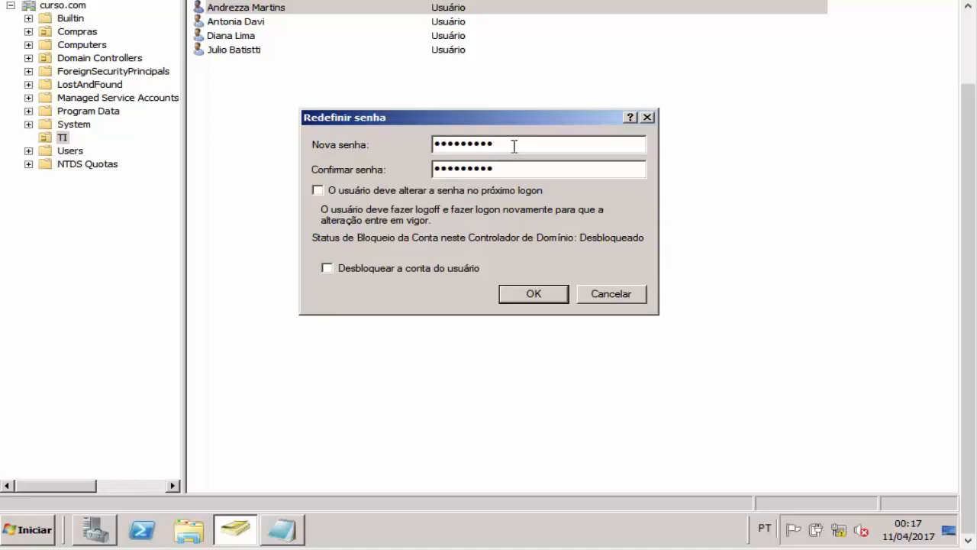
{"action": "left_click", "coordinate": [557, 298]}
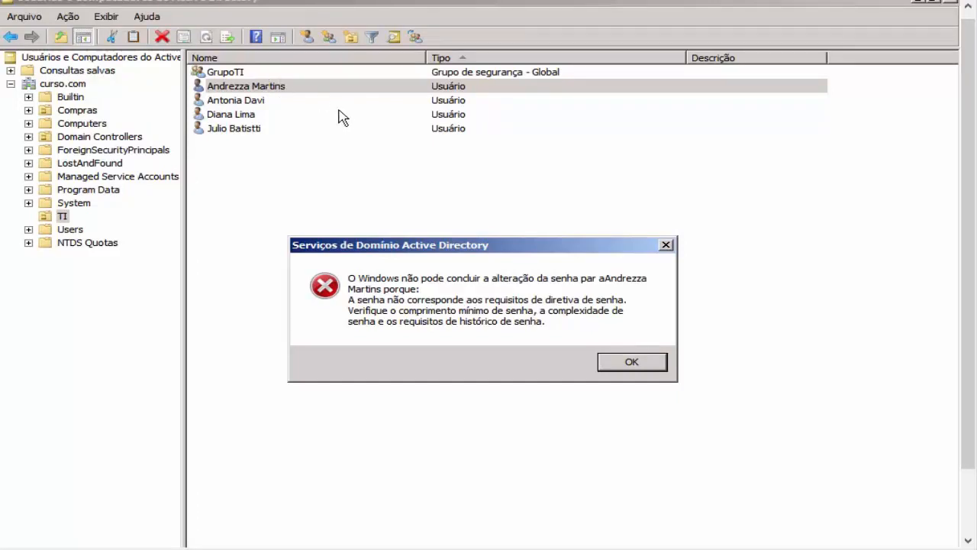
{"action": "left_click", "coordinate": [632, 363]}
Step: Reset the same TI user's password using a longer 14-character password and acknowledge the success notice
{"action": "right_click", "coordinate": [417, 90]}
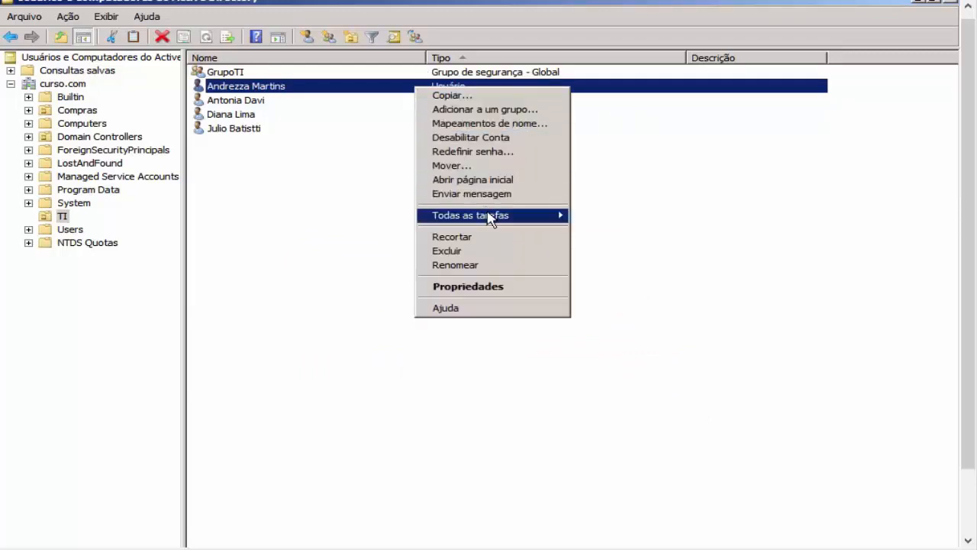
{"action": "left_click", "coordinate": [482, 156]}
{"action": "type", "text": "••••"}
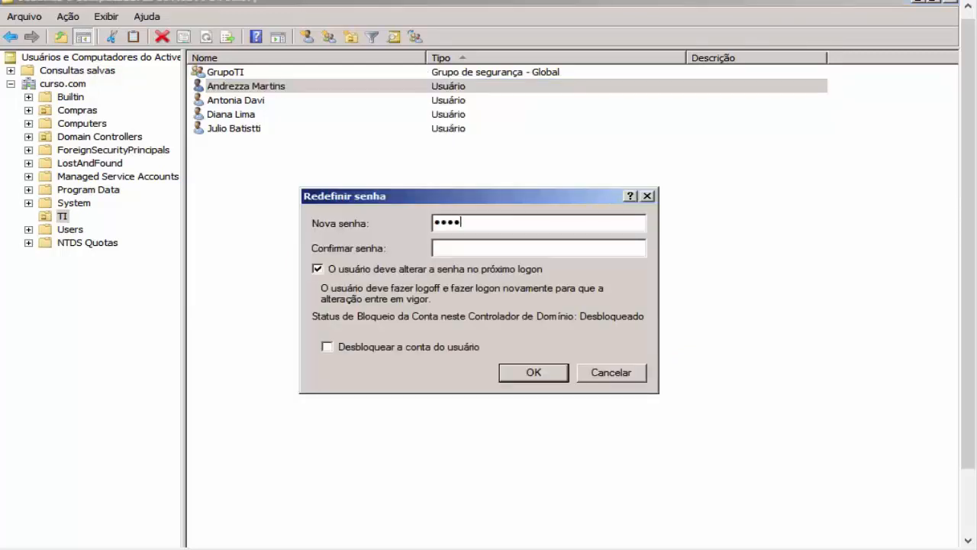
{"action": "type", "text": "••••••••••"}
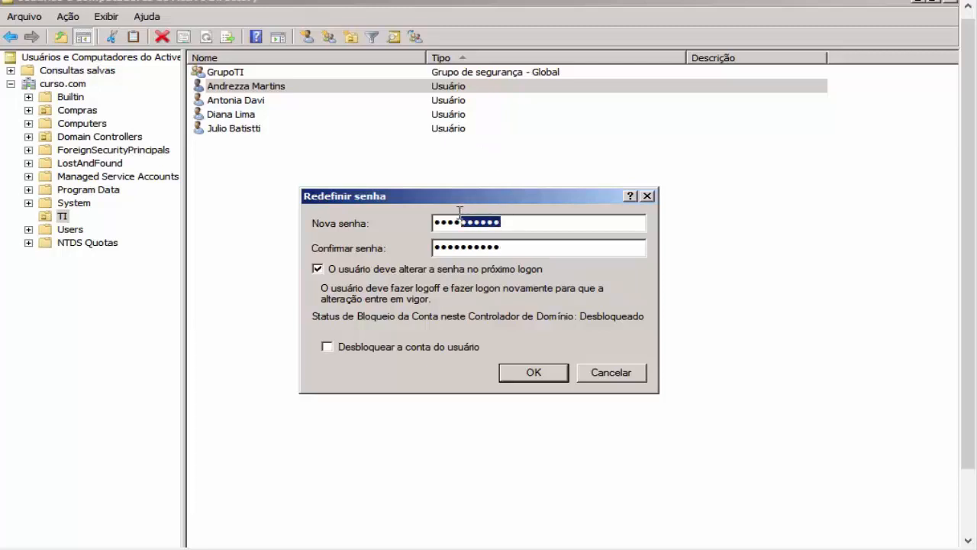
{"action": "left_click", "coordinate": [522, 225]}
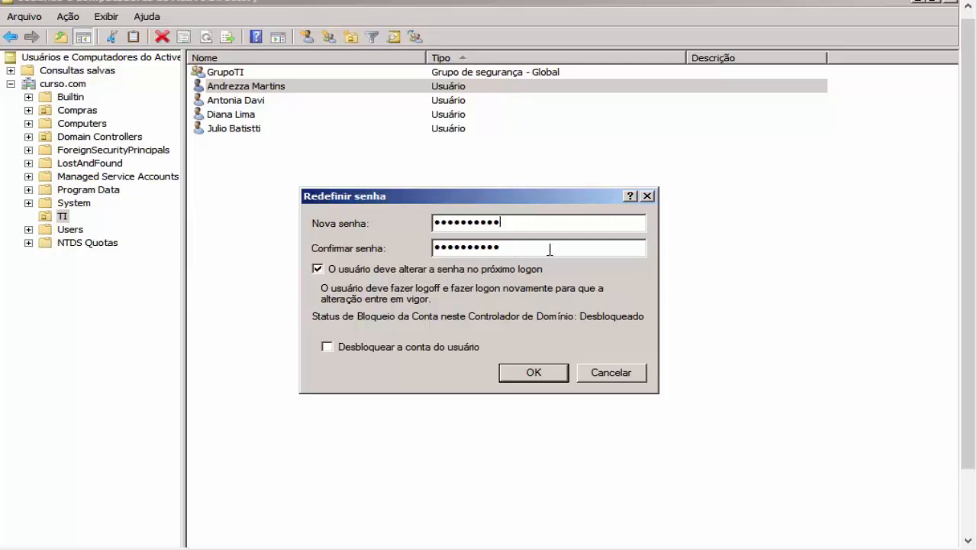
{"action": "left_click", "coordinate": [541, 371]}
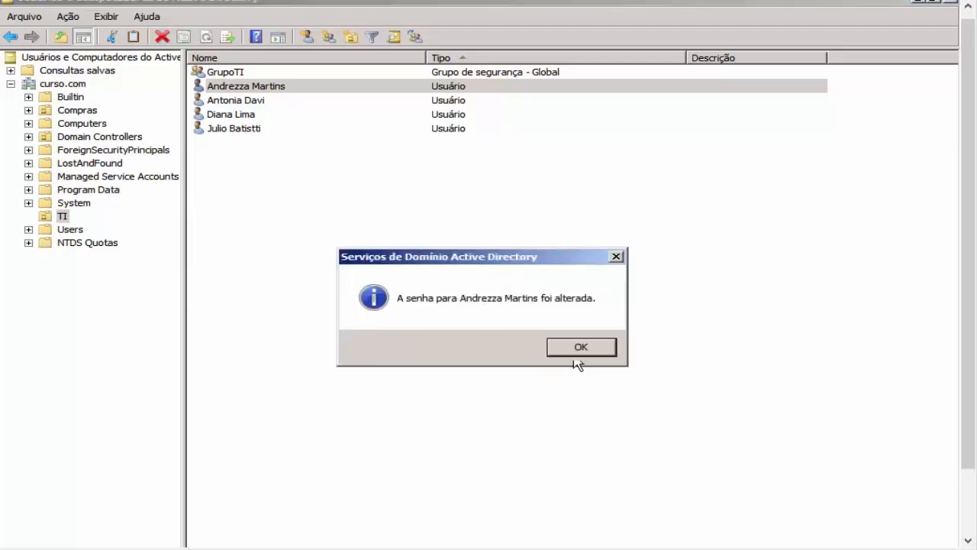
{"action": "left_click", "coordinate": [581, 350]}
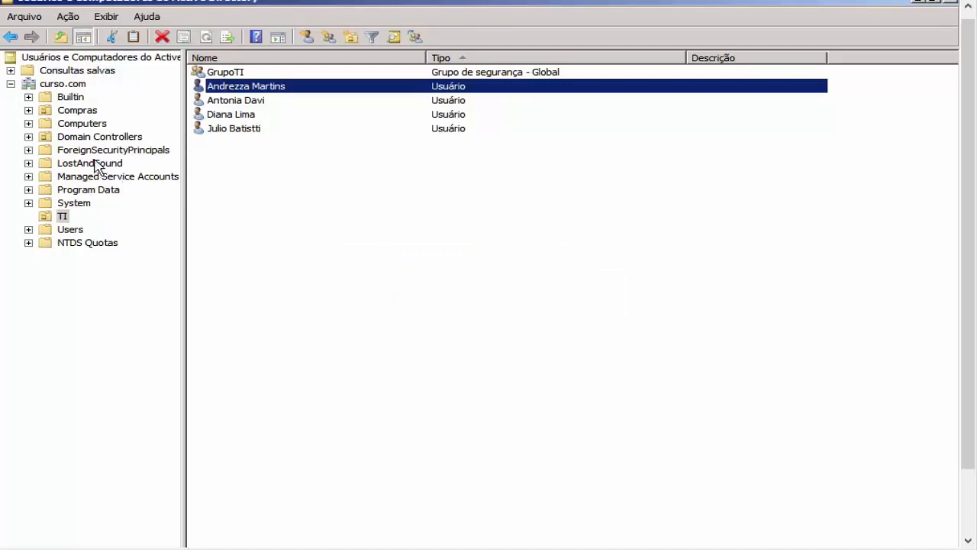
Step: Start a password reset for the test User account in the Users container
{"action": "left_click", "coordinate": [76, 232]}
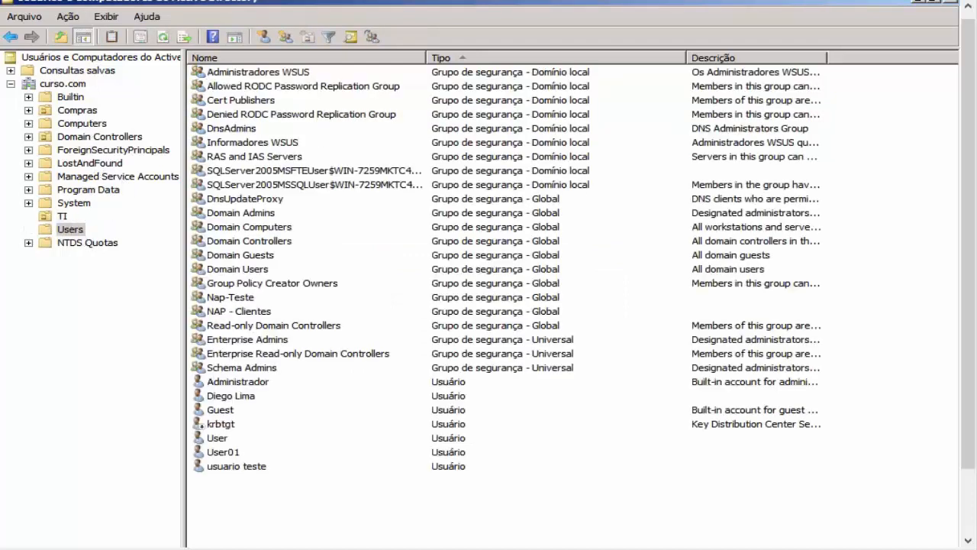
{"action": "left_click", "coordinate": [227, 441]}
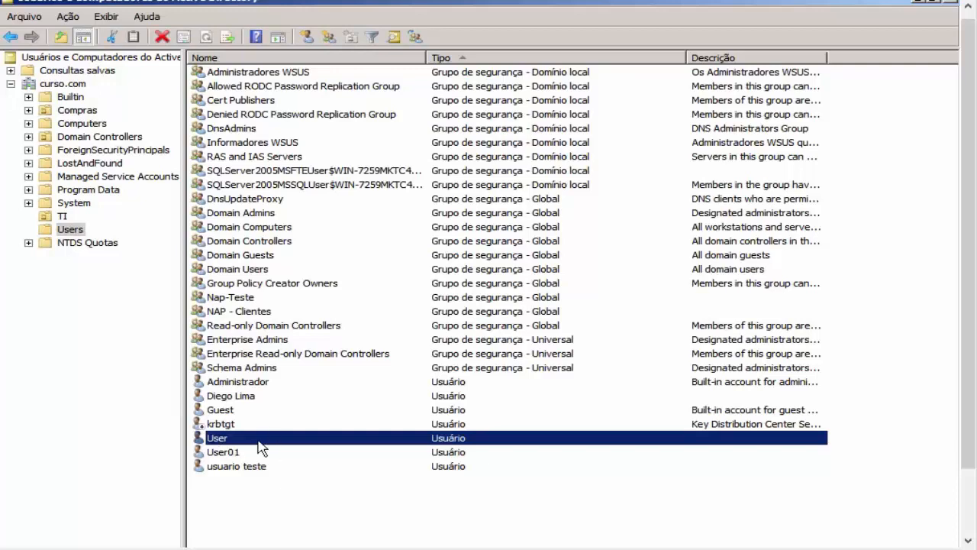
{"action": "right_click", "coordinate": [258, 442]}
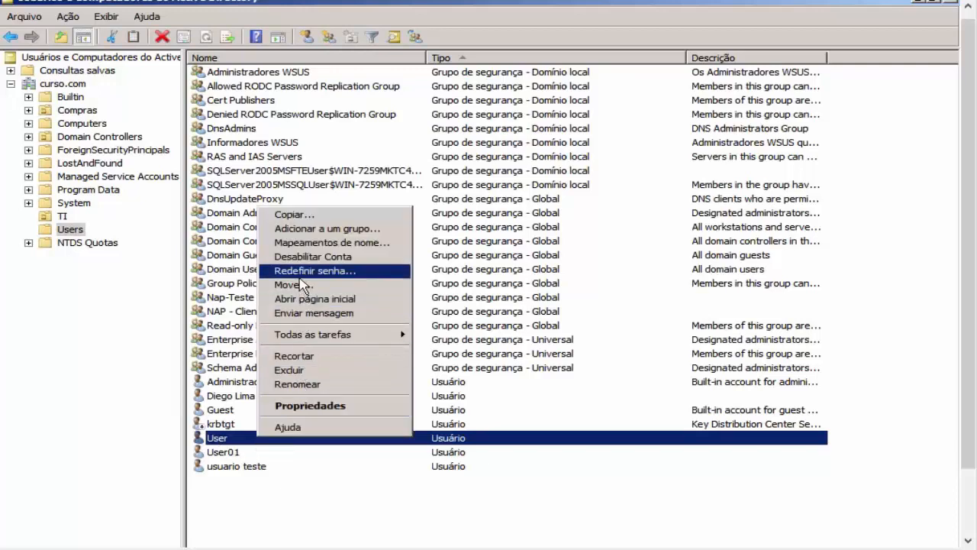
{"action": "left_click", "coordinate": [300, 282]}
Step: Enter and confirm a new password, clear the next-logon change option, and confirm the reset
{"action": "type", "text": "••••"}
{"action": "key", "text": "Caps_Lock"}
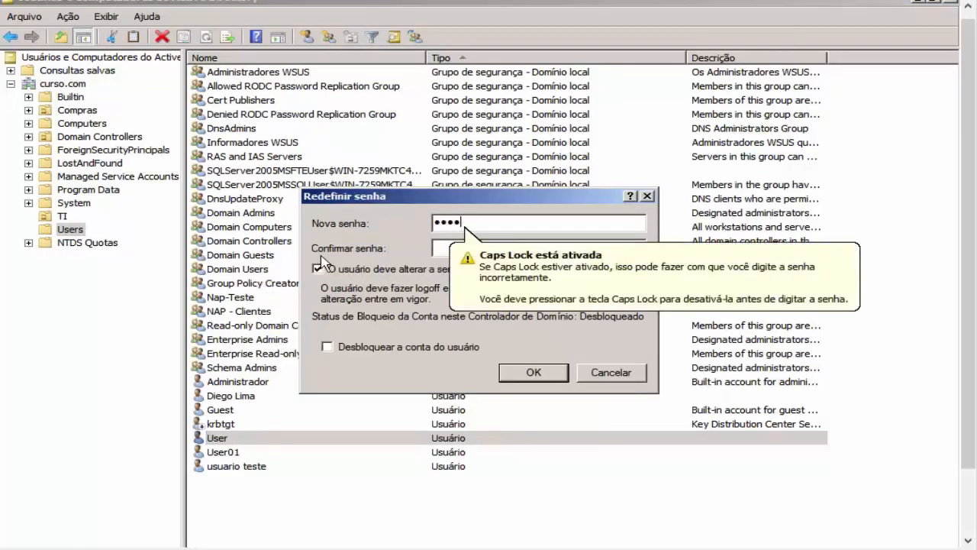
{"action": "type", "text": "•"}
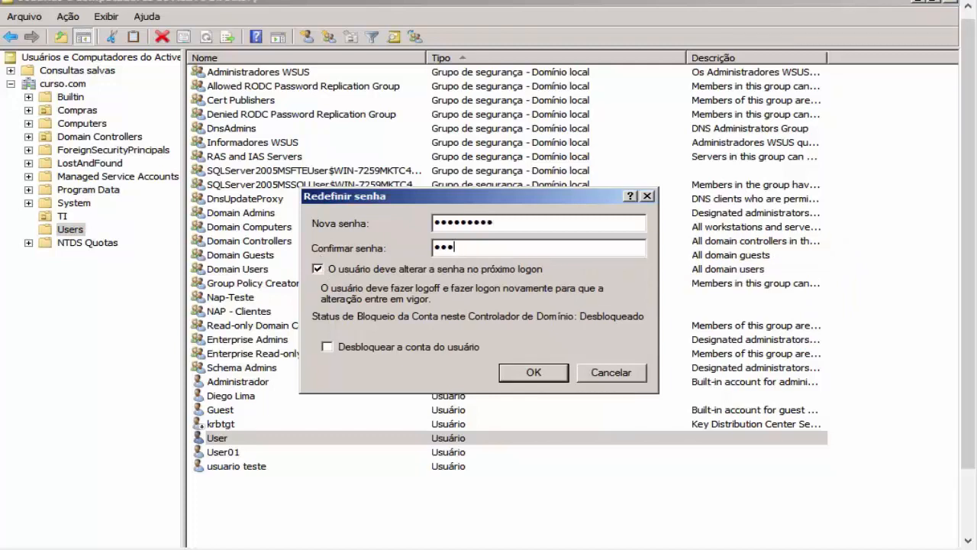
{"action": "type", "text": "•••"}
{"action": "key", "text": "BackSpace"}
{"action": "key", "text": "BackSpace"}
{"action": "key", "text": "BackSpace"}
{"action": "key", "text": "BackSpace"}
{"action": "key", "text": "BackSpace"}
{"action": "key", "text": "BackSpace"}
{"action": "key", "text": "BackSpace"}
{"action": "type", "text": "•••••••"}
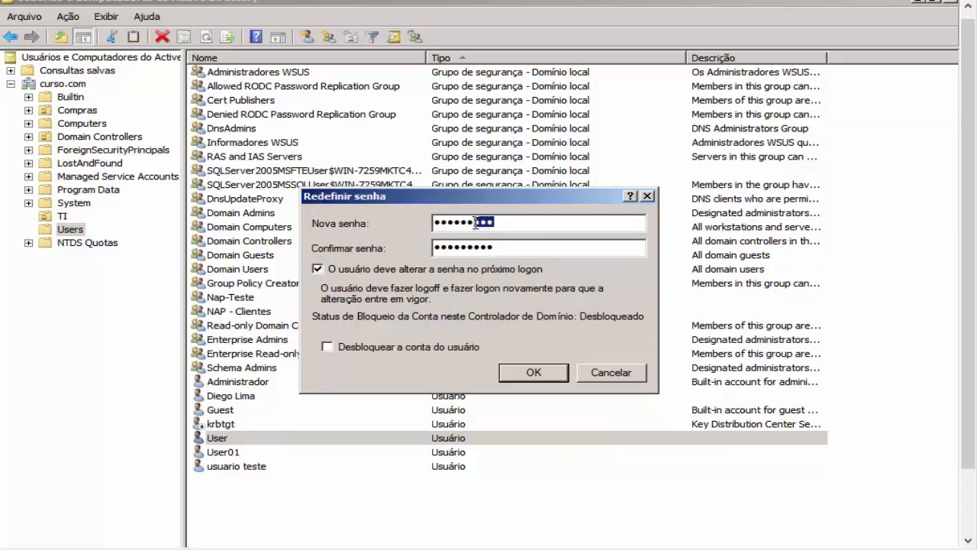
{"action": "left_click_drag", "start_coordinate": [462, 224], "coordinate": [457, 224]}
{"action": "left_click", "coordinate": [491, 270]}
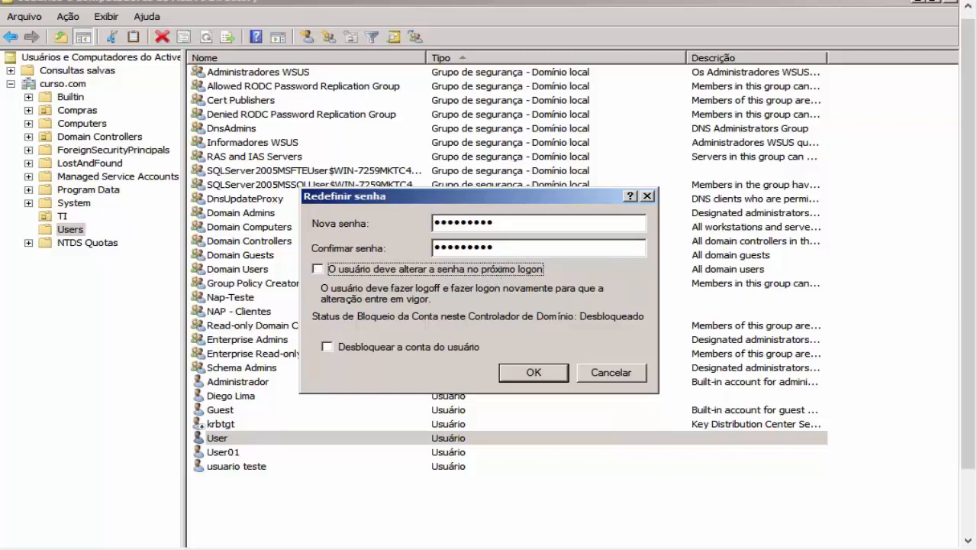
{"action": "left_click_drag", "start_coordinate": [483, 204], "coordinate": [561, 139]}
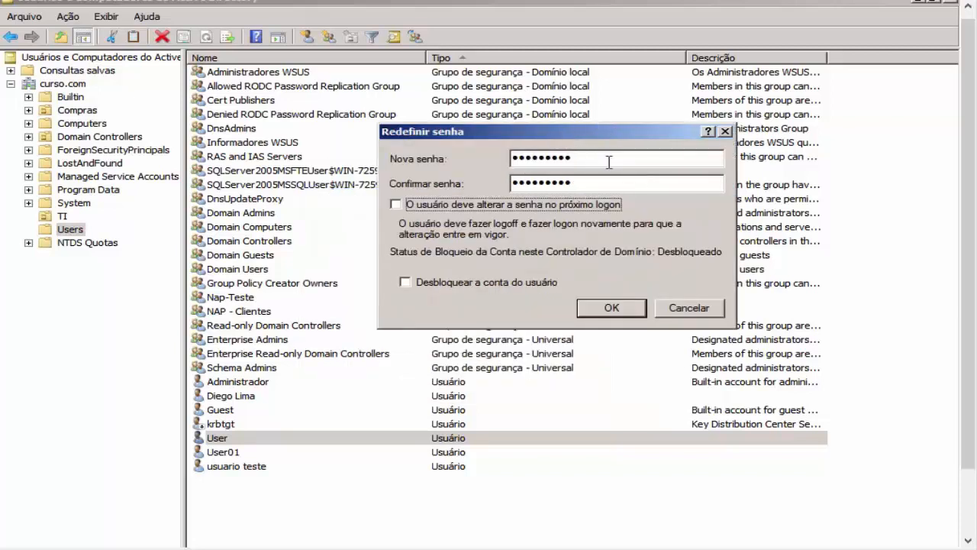
{"action": "left_click", "coordinate": [610, 308]}
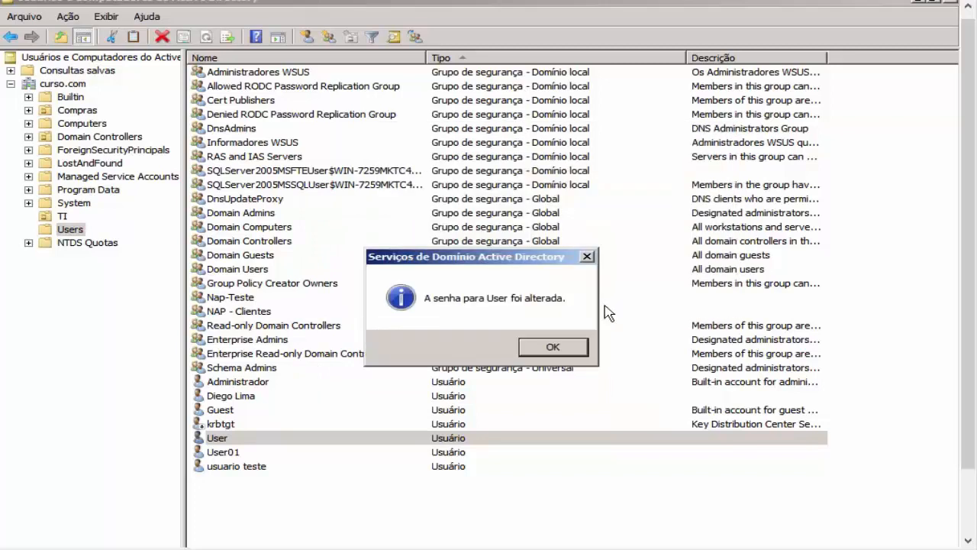
{"action": "left_click", "coordinate": [566, 352]}
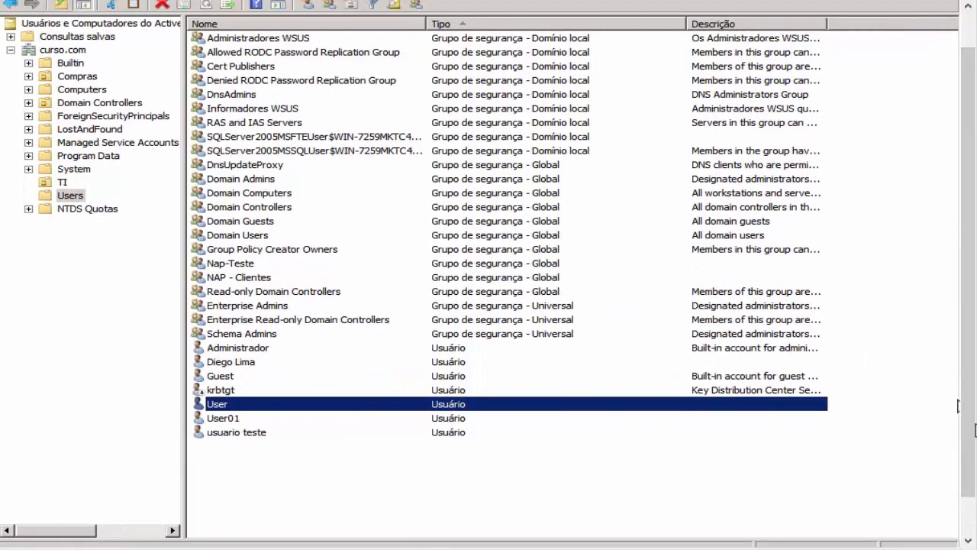
Step: Launch Group Policy Management from the Administrative Tools menu
{"action": "key", "text": "super"}
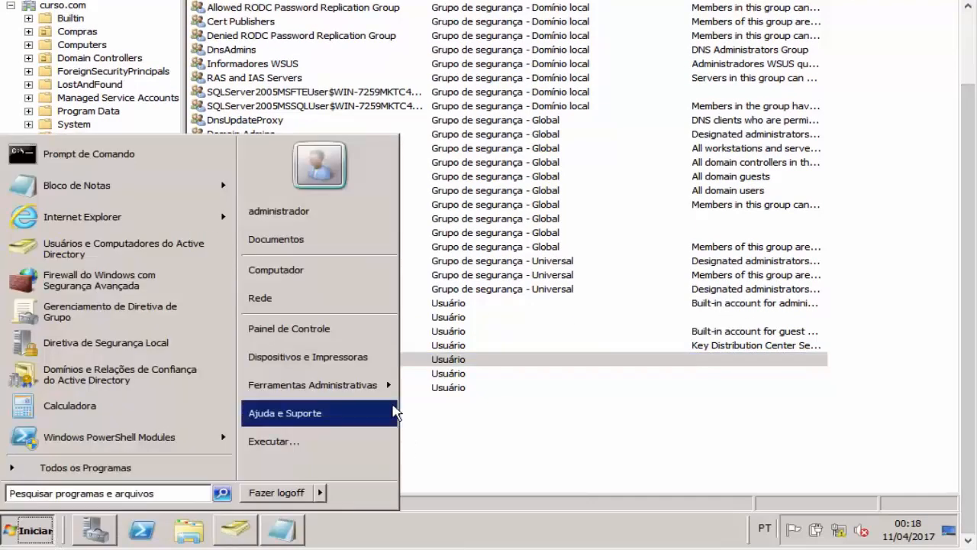
{"action": "mouse_move", "coordinate": [386, 385]}
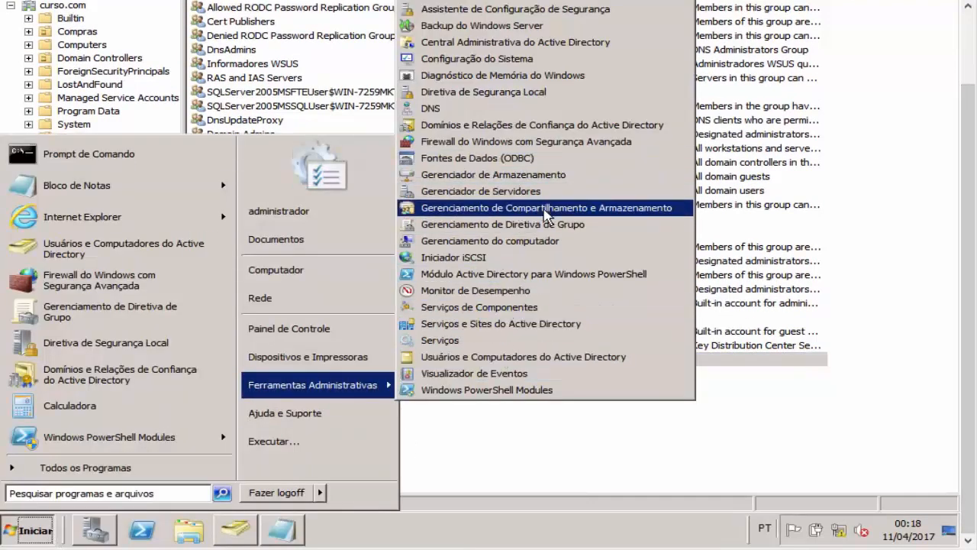
{"action": "left_click", "coordinate": [553, 224]}
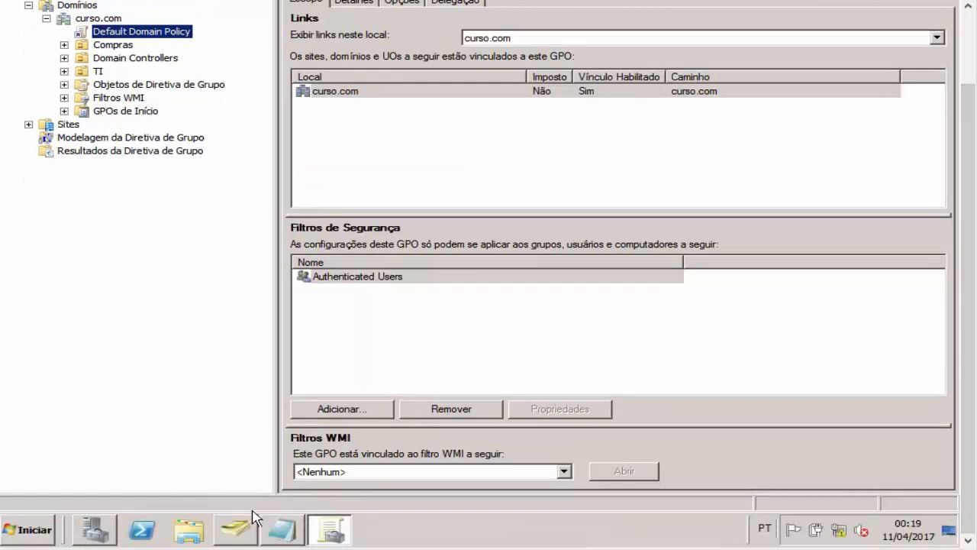
Step: Open the GrupoTI group's properties from the TI container in Active Directory Users and Computers
{"action": "left_click", "coordinate": [246, 530]}
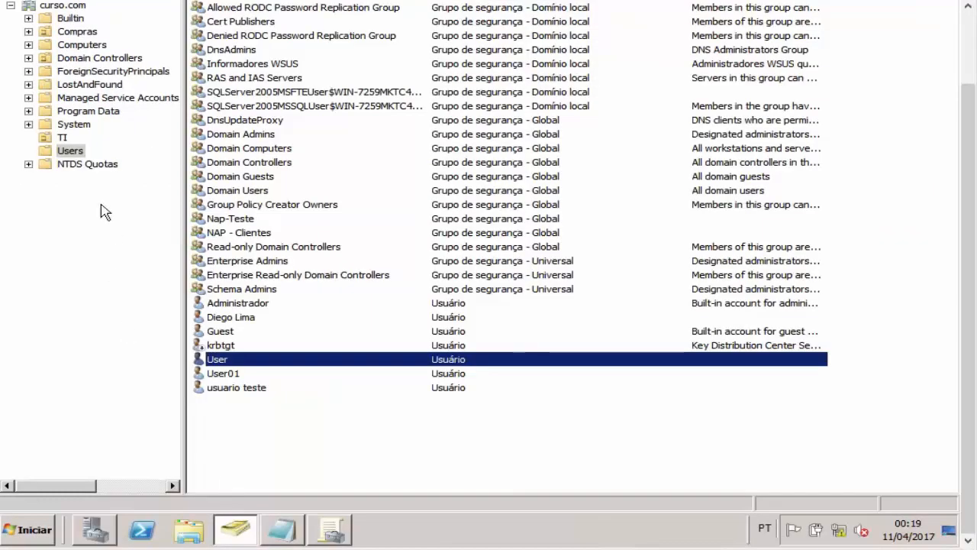
{"action": "left_click", "coordinate": [62, 138]}
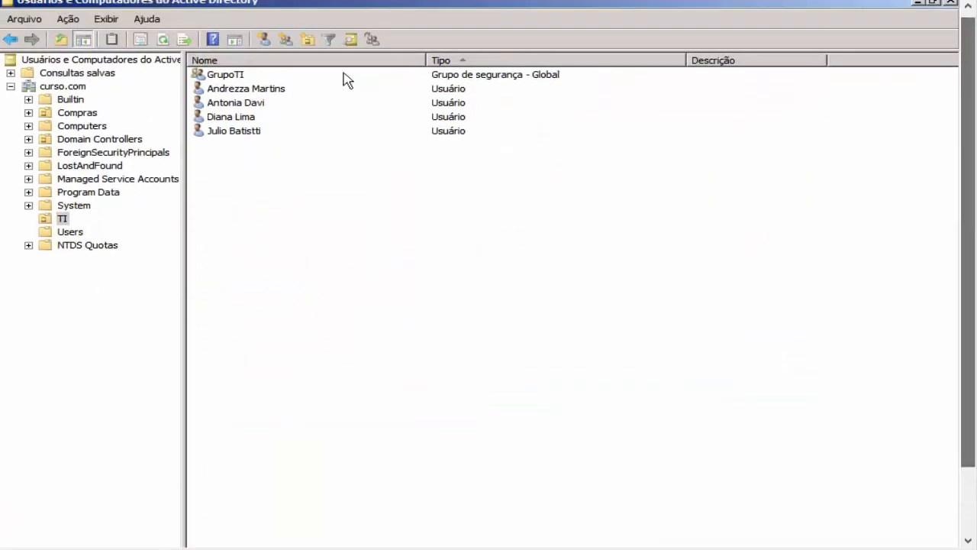
{"action": "double_click", "coordinate": [279, 76]}
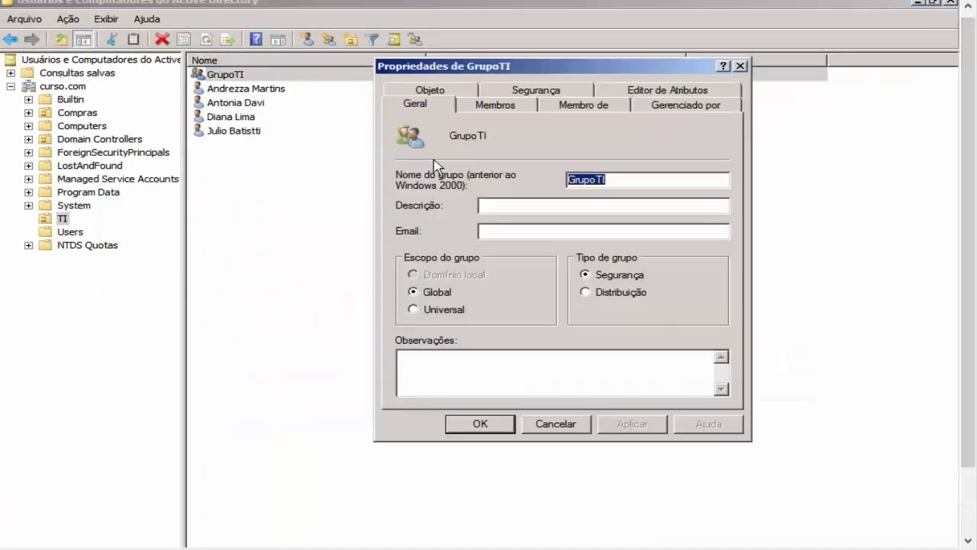
Step: Glance at Group Policy Management, return to the TI unit list, and open the Start menu
{"action": "left_click_drag", "start_coordinate": [967, 272], "coordinate": [967, 342]}
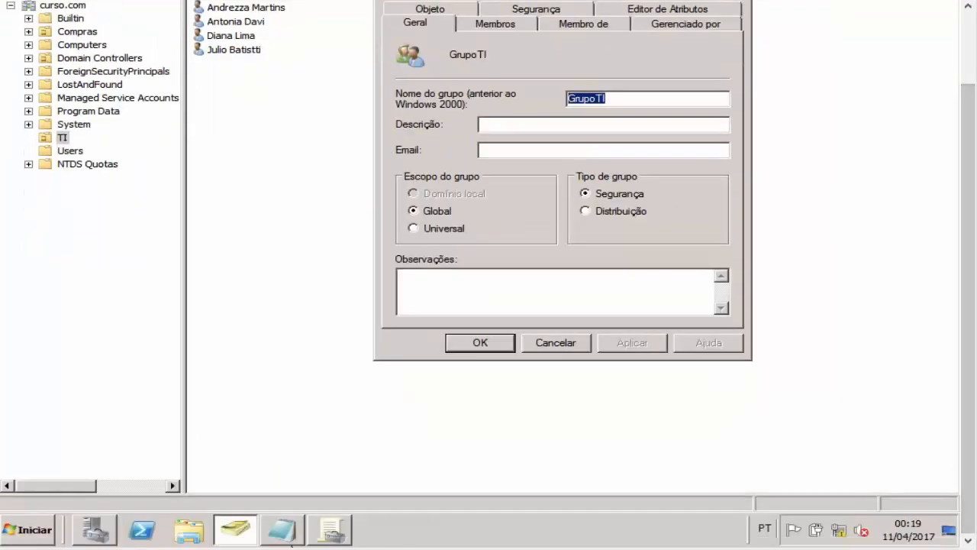
{"action": "left_click", "coordinate": [345, 531]}
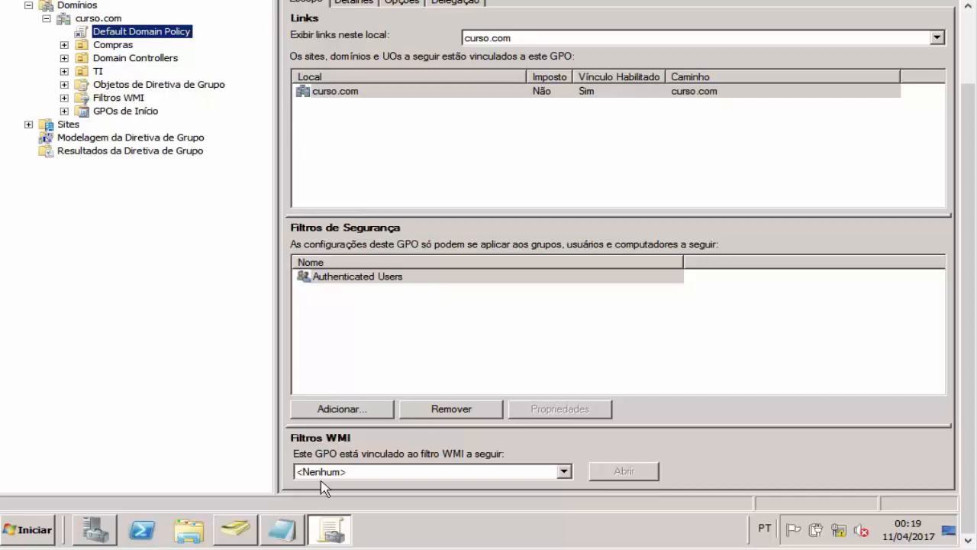
{"action": "left_click", "coordinate": [245, 528]}
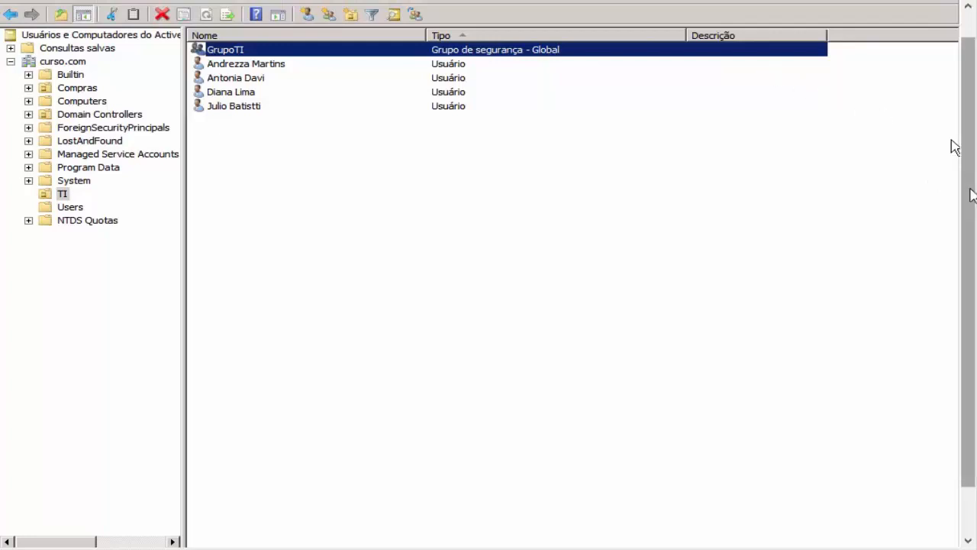
{"action": "left_click", "coordinate": [30, 530]}
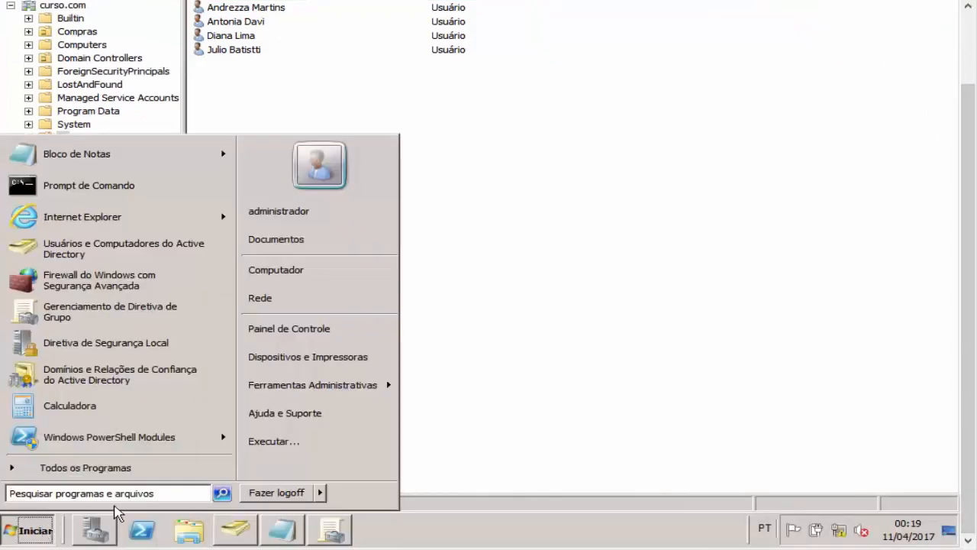
Step: Launch ADSI Edit via adsiedit.msc from the notes and open CN=System's Password Settings Container
{"action": "left_click", "coordinate": [278, 532]}
{"action": "left_click_drag", "start_coordinate": [192, 165], "coordinate": [332, 165]}
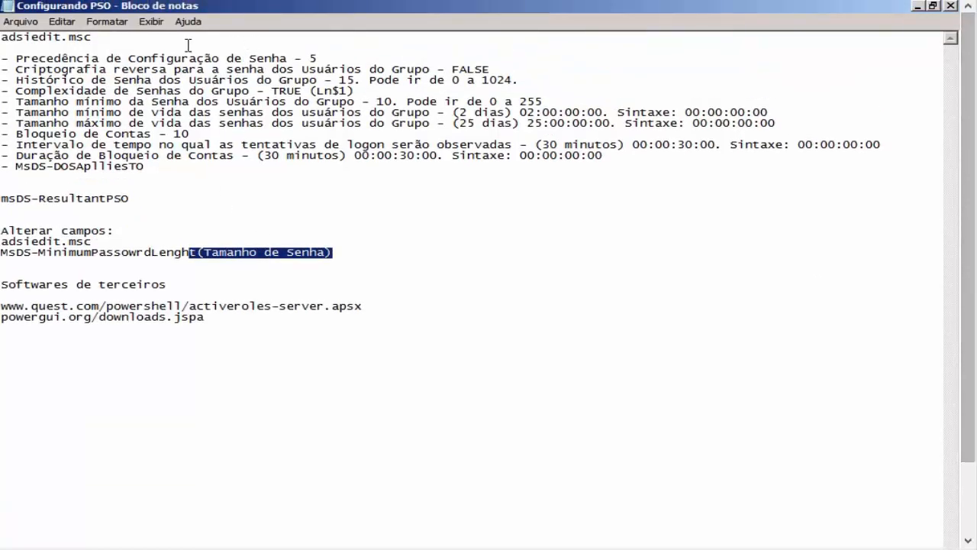
{"action": "left_click_drag", "start_coordinate": [188, 45], "coordinate": [2, 46]}
{"action": "key", "text": "ctrl+c"}
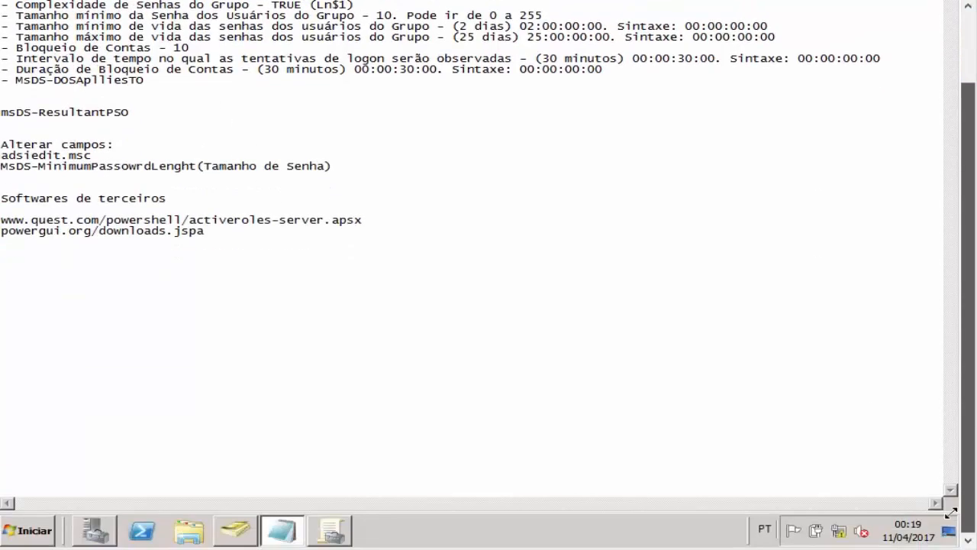
{"action": "left_click", "coordinate": [22, 530]}
{"action": "key", "text": "ctrl+v"}
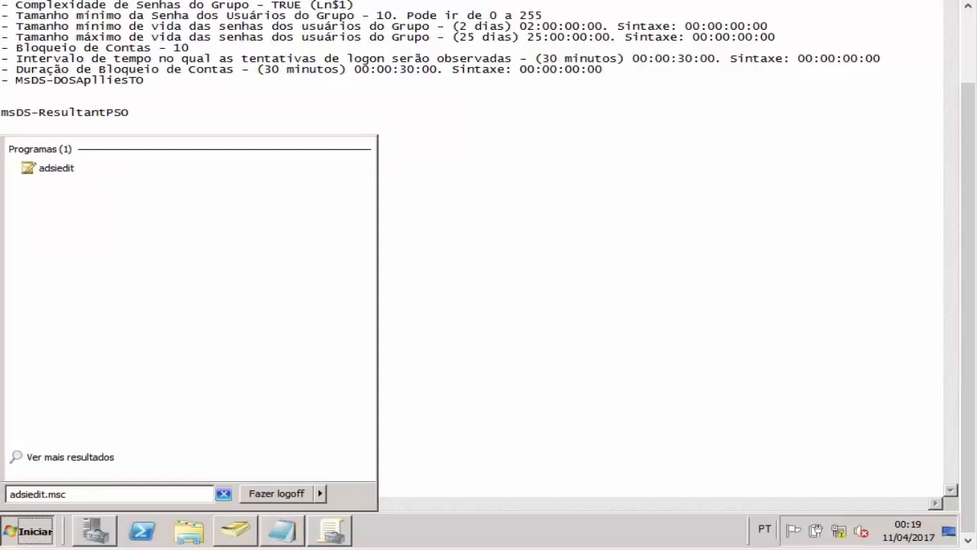
{"action": "left_click", "coordinate": [110, 173]}
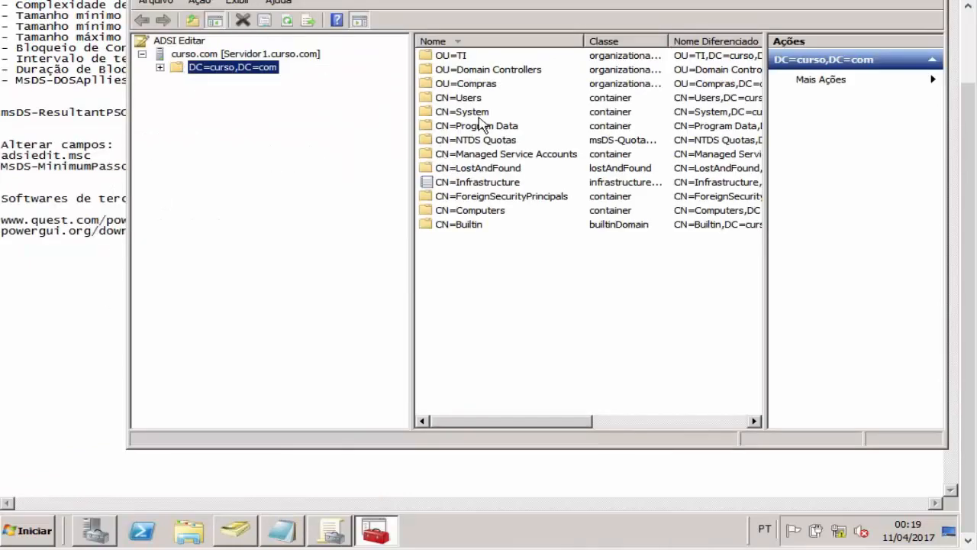
{"action": "double_click", "coordinate": [233, 68]}
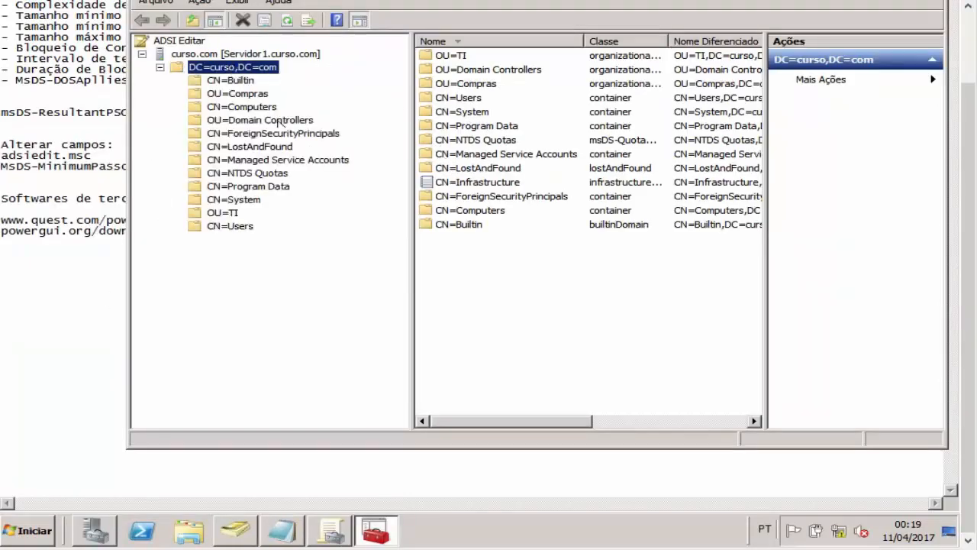
{"action": "double_click", "coordinate": [252, 200]}
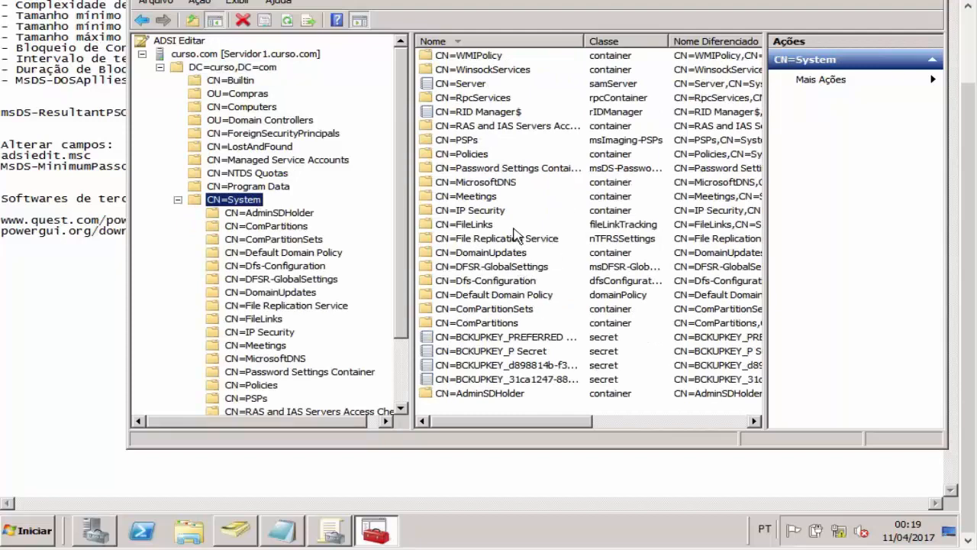
{"action": "double_click", "coordinate": [524, 169]}
Step: Review CN=GrupoTI's lockout and msDS-MinimumPasswordLength attributes, then cancel without changes
{"action": "right_click", "coordinate": [496, 56]}
{"action": "left_click", "coordinate": [527, 123]}
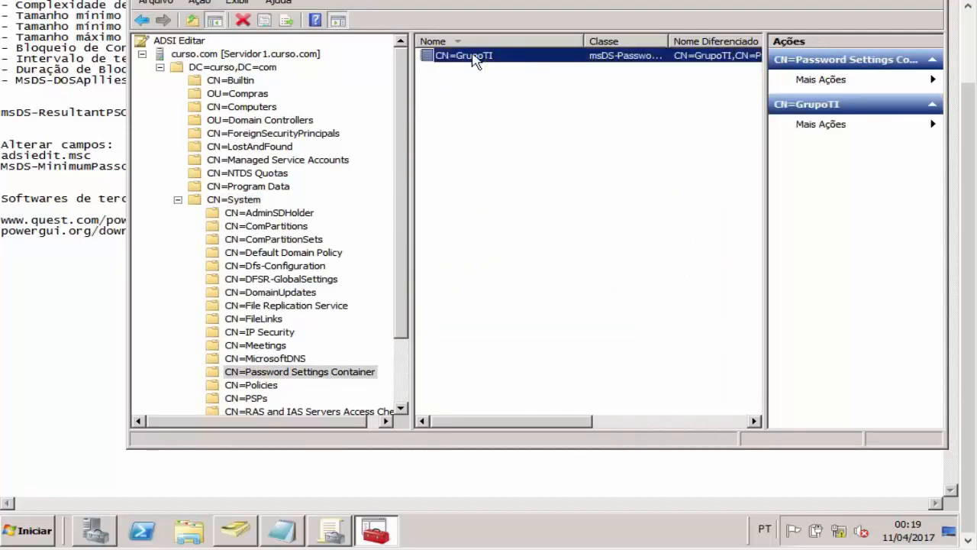
{"action": "left_click", "coordinate": [537, 240]}
{"action": "scroll", "coordinate": [536, 240], "scroll_direction": "down", "scroll_amount": 3}
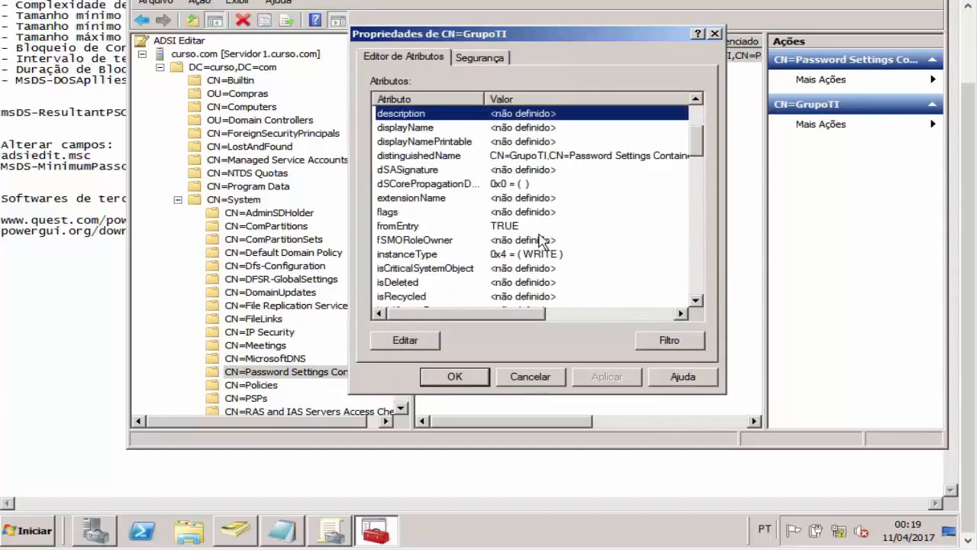
{"action": "scroll", "coordinate": [543, 241], "scroll_direction": "down", "scroll_amount": 10}
{"action": "left_click", "coordinate": [522, 199]}
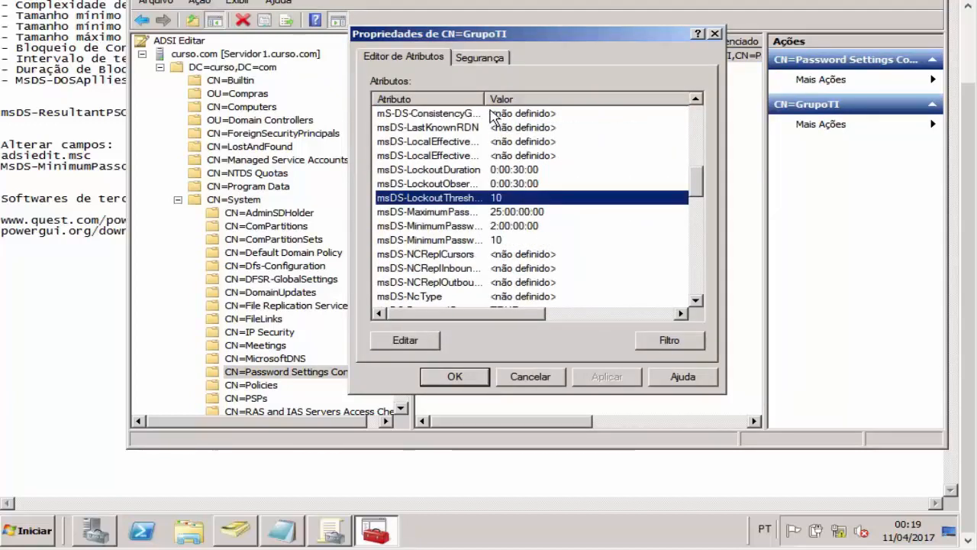
{"action": "left_click_drag", "start_coordinate": [484, 99], "coordinate": [578, 100]}
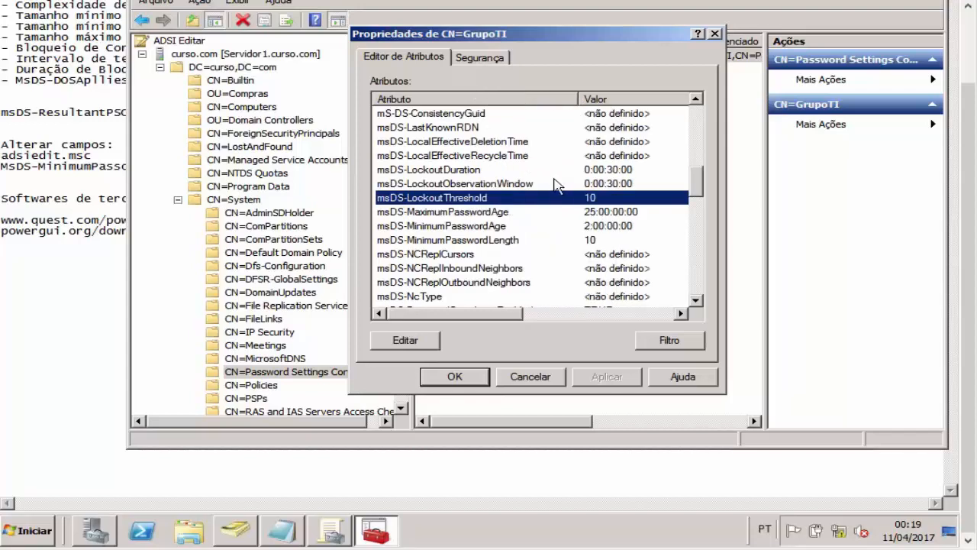
{"action": "left_click", "coordinate": [544, 185]}
{"action": "left_click", "coordinate": [537, 196]}
{"action": "left_click", "coordinate": [542, 185]}
{"action": "left_click", "coordinate": [541, 169]}
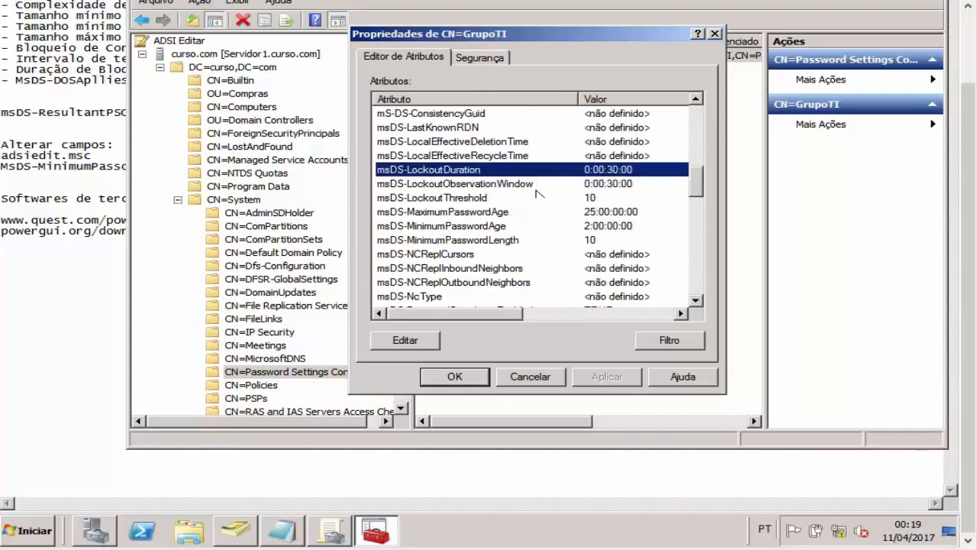
{"action": "left_click", "coordinate": [539, 198]}
{"action": "left_click", "coordinate": [542, 240]}
{"action": "left_click", "coordinate": [555, 378]}
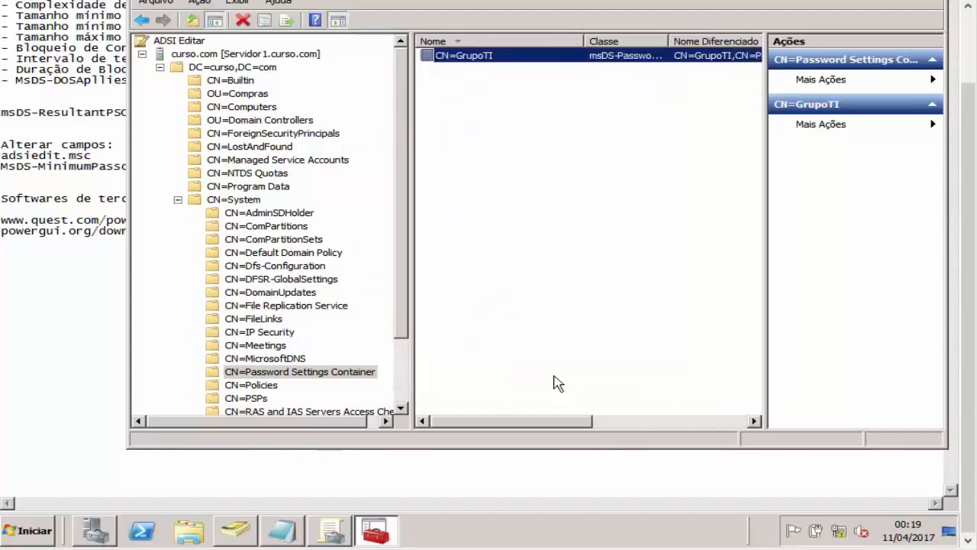
Step: Browse the Users and TI containers, then select the Compras group in the Compras unit
{"action": "left_click", "coordinate": [243, 528]}
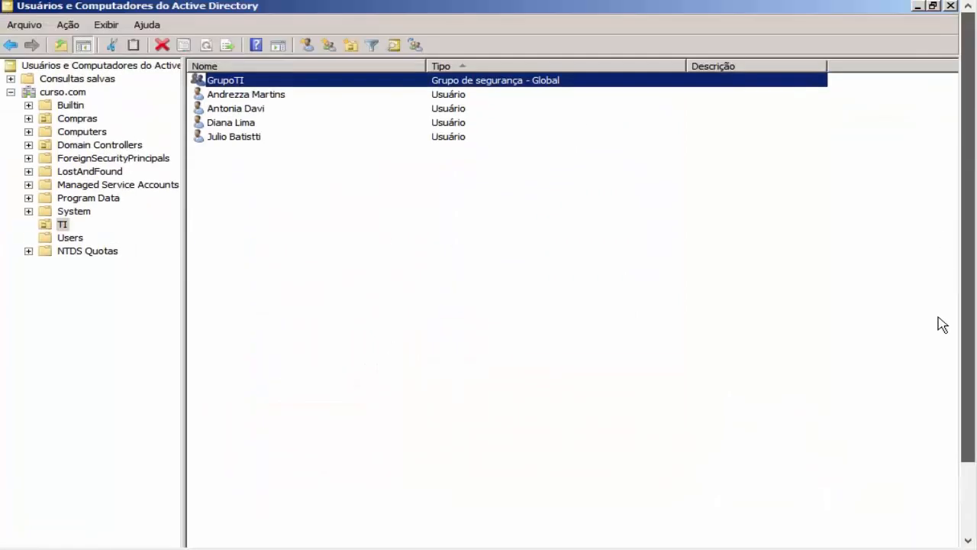
{"action": "right_click", "coordinate": [278, 95]}
{"action": "left_click", "coordinate": [277, 81]}
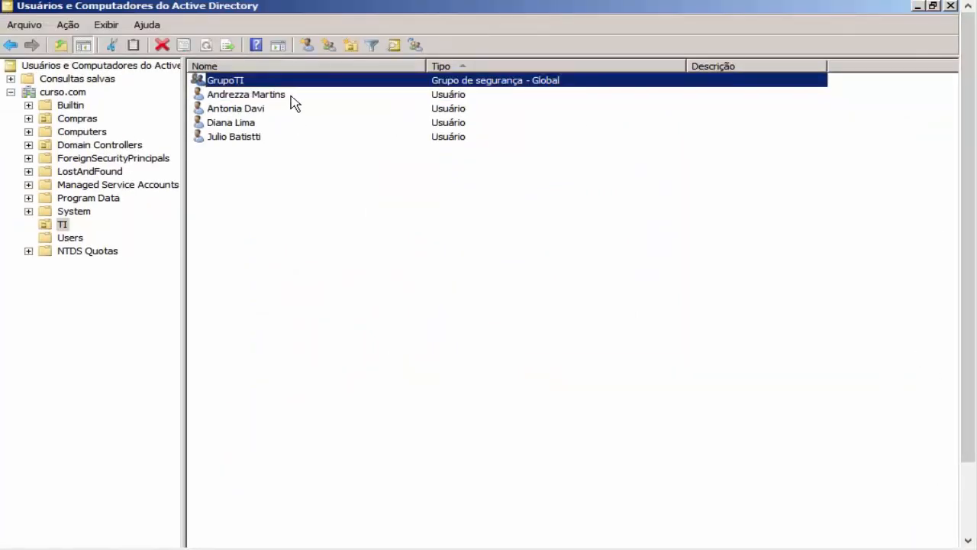
{"action": "left_click", "coordinate": [85, 240]}
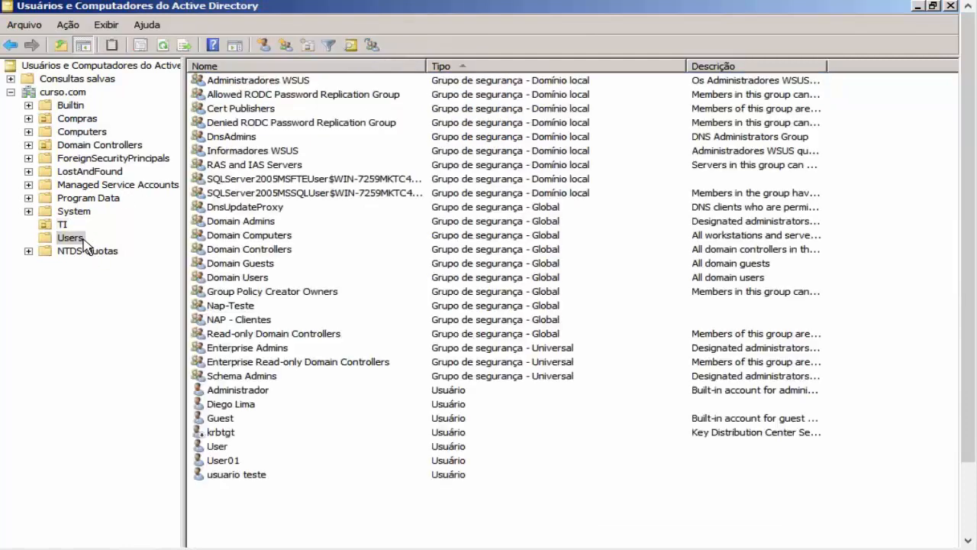
{"action": "left_click", "coordinate": [260, 165]}
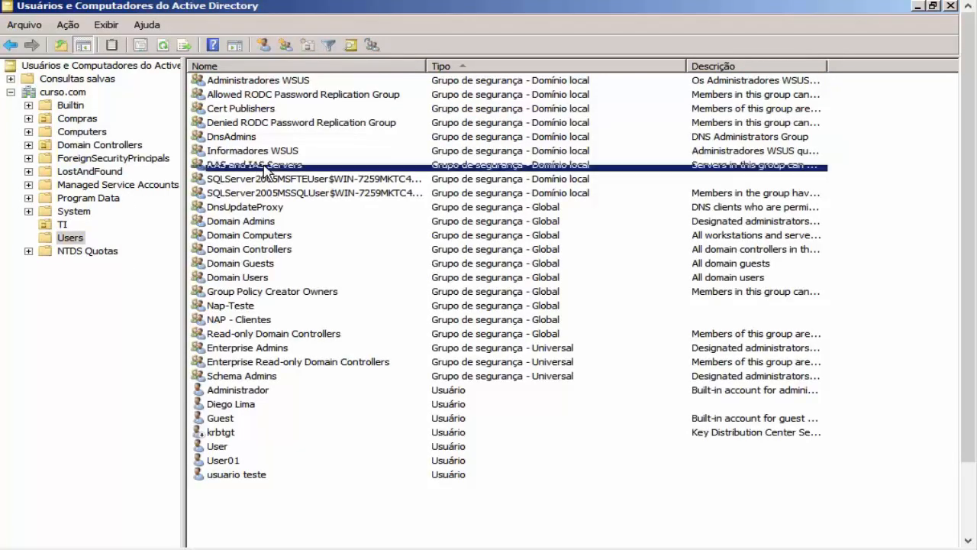
{"action": "left_click", "coordinate": [62, 225]}
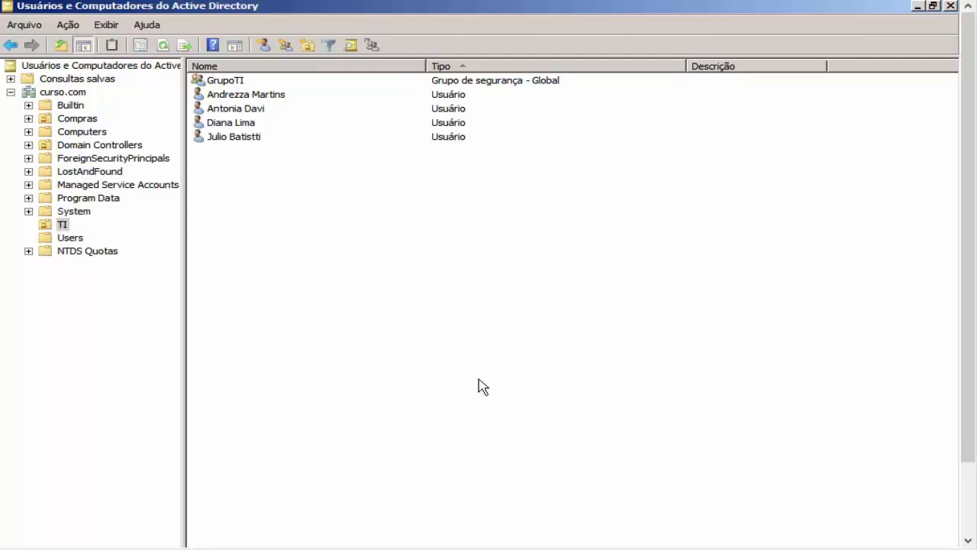
{"action": "left_click", "coordinate": [76, 120]}
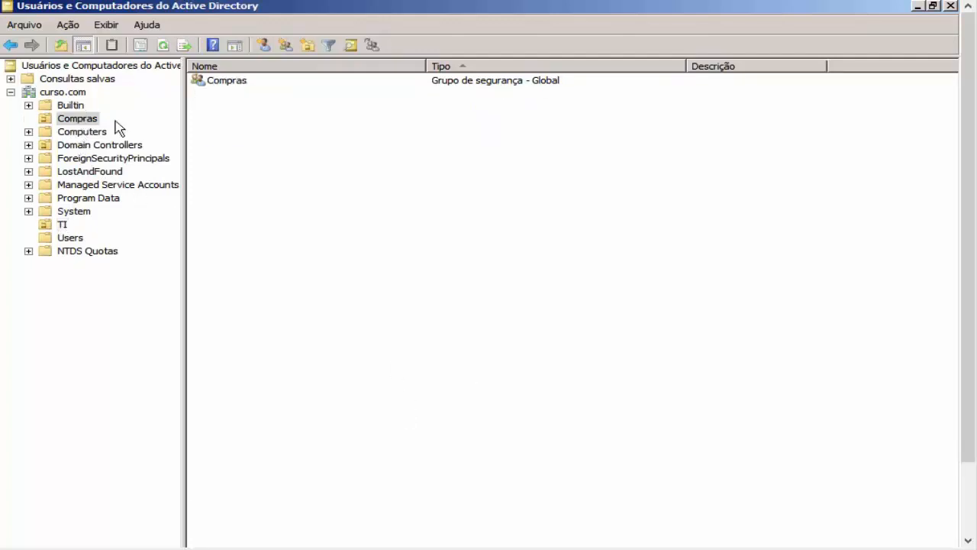
{"action": "left_click", "coordinate": [246, 90]}
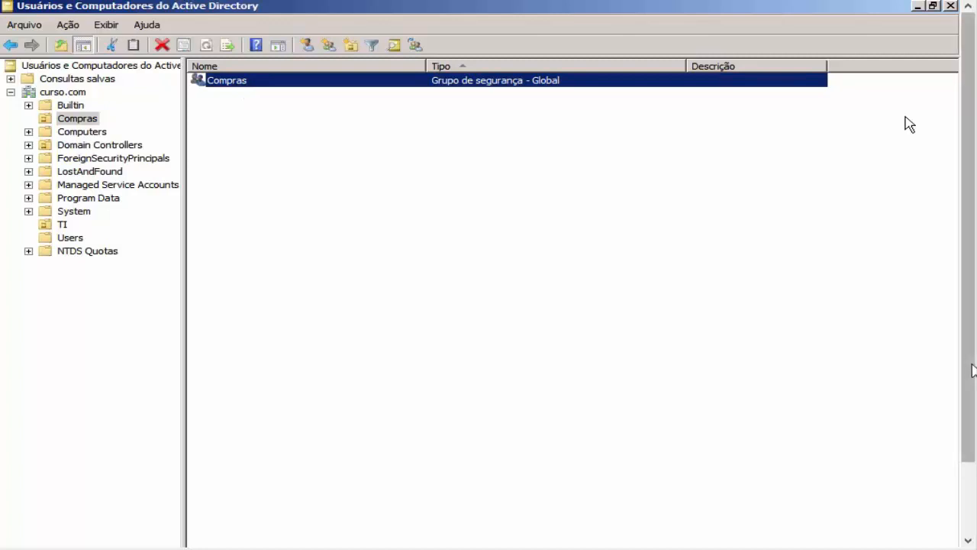
{"action": "left_click_drag", "start_coordinate": [971, 368], "coordinate": [970, 450]}
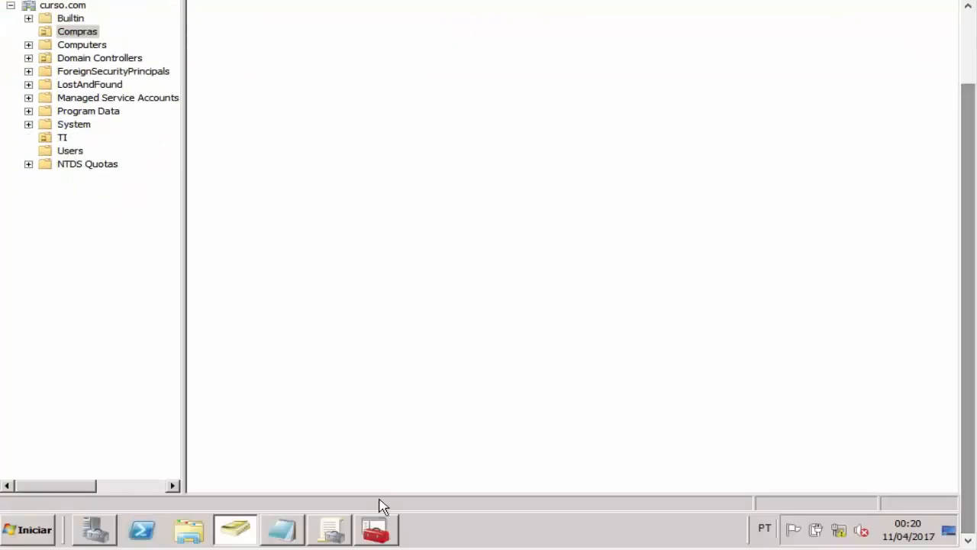
Step: Paste adsiedit.msc from the PSO notes into Start search and launch ADSI Edit
{"action": "left_click", "coordinate": [336, 533]}
{"action": "left_click", "coordinate": [284, 529]}
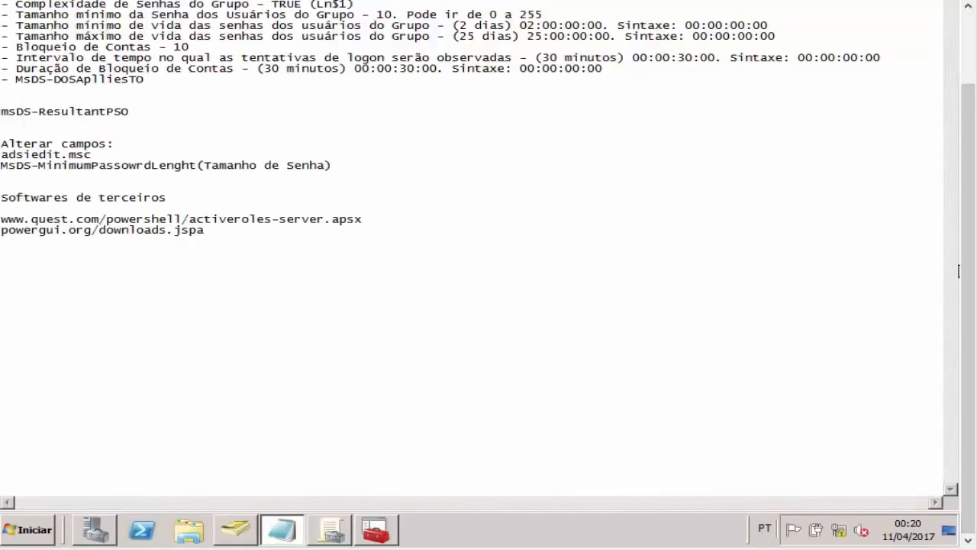
{"action": "scroll", "coordinate": [306, 229], "scroll_direction": "up", "scroll_amount": 2}
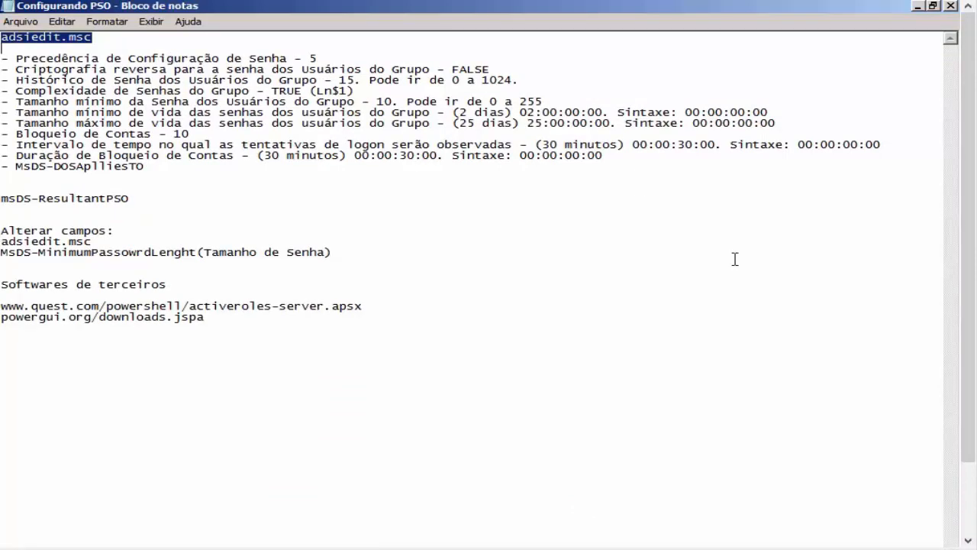
{"action": "left_click", "coordinate": [27, 530]}
{"action": "type", "text": "adsiedit.msc"}
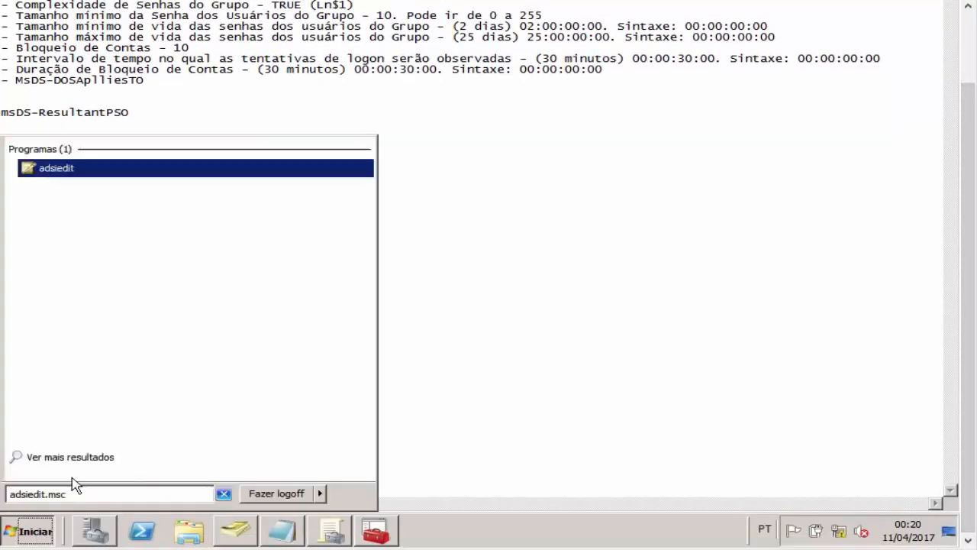
{"action": "left_click", "coordinate": [101, 171]}
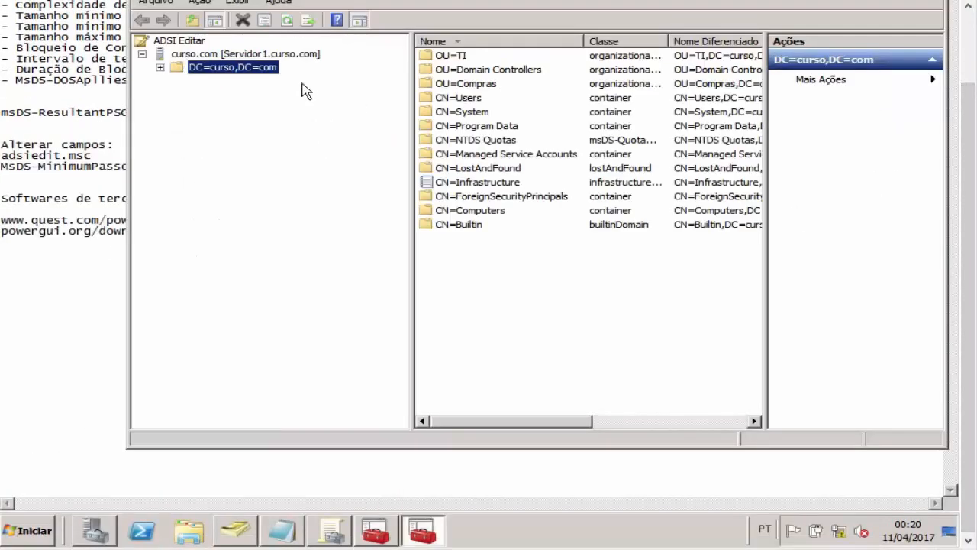
Step: Navigate to CN=System > Password Settings Container and choose Novo > Objeto
{"action": "right_click", "coordinate": [189, 44]}
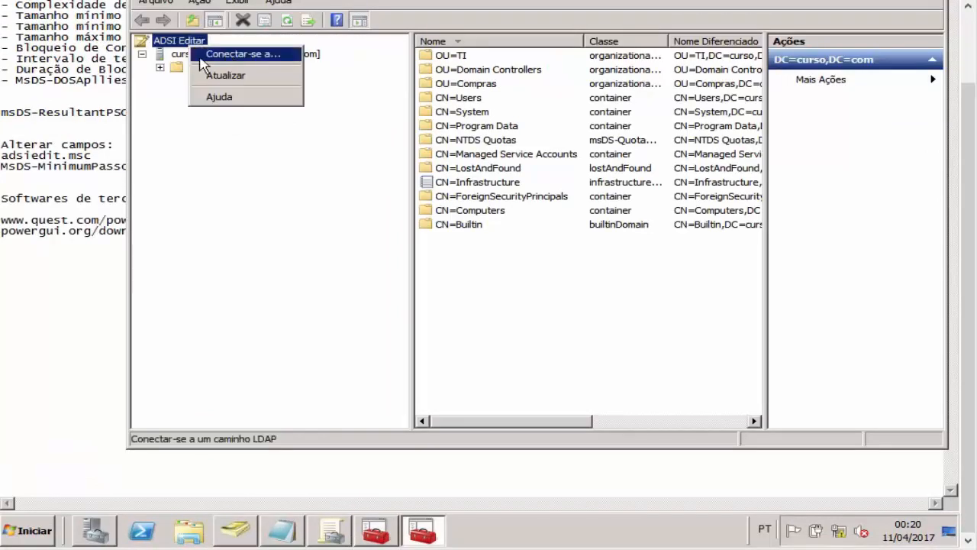
{"action": "left_click", "coordinate": [143, 100]}
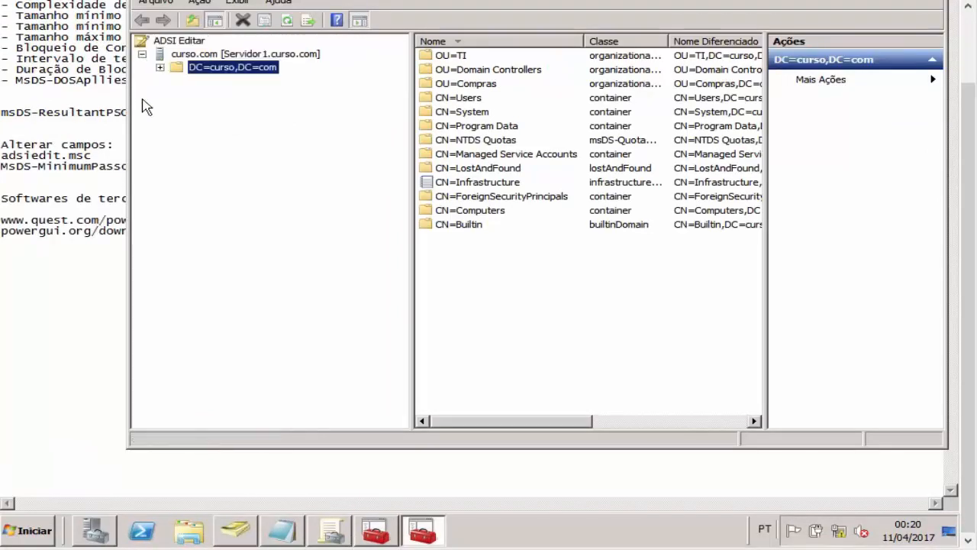
{"action": "left_click", "coordinate": [217, 55]}
{"action": "left_click", "coordinate": [223, 68]}
{"action": "double_click", "coordinate": [479, 111]}
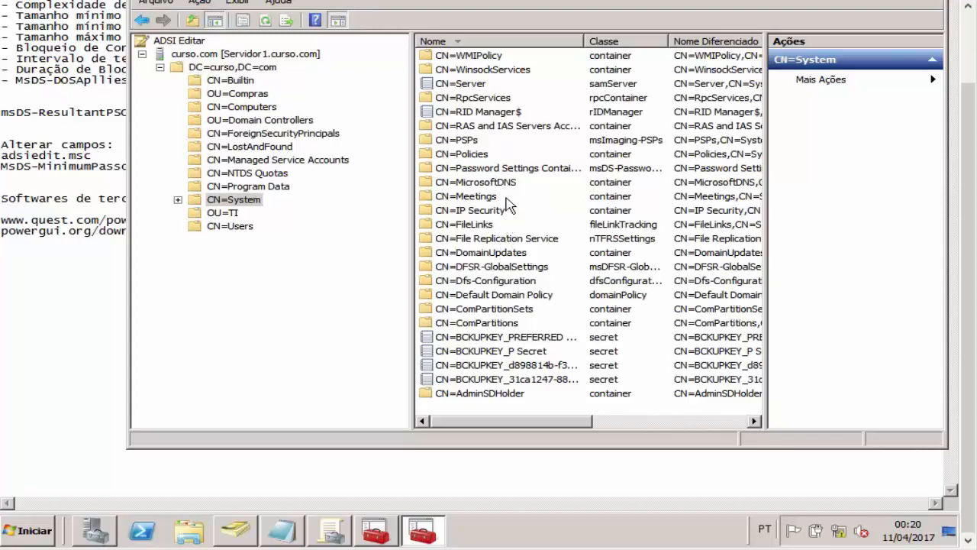
{"action": "double_click", "coordinate": [502, 168]}
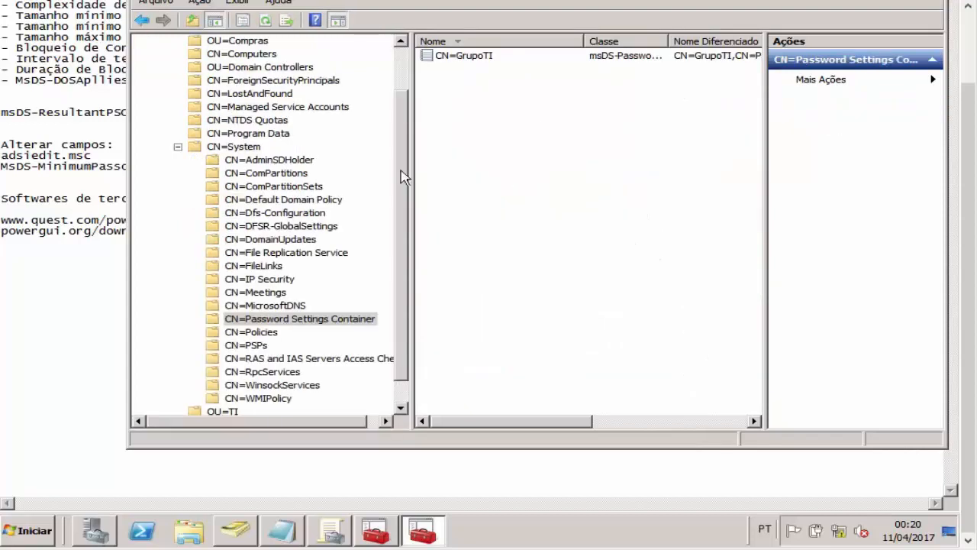
{"action": "right_click", "coordinate": [327, 319]}
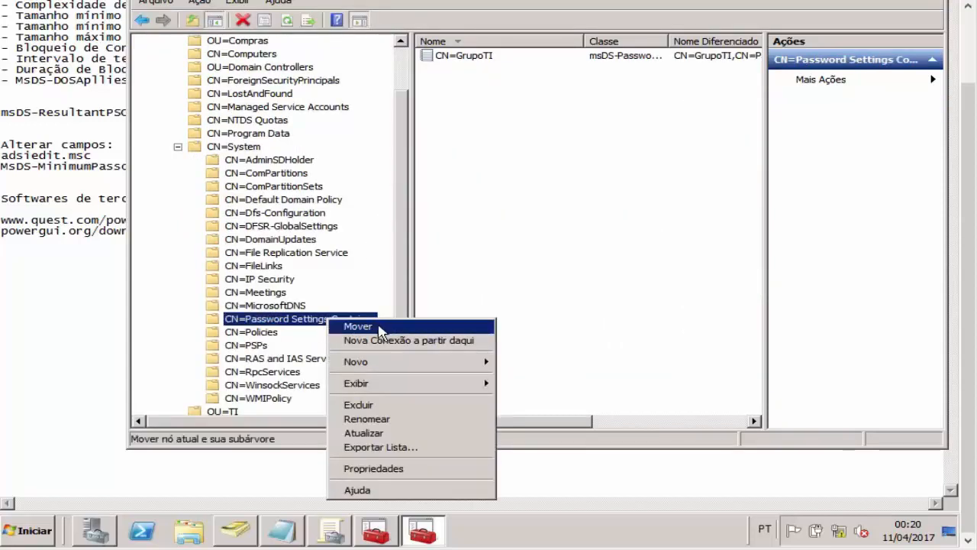
{"action": "right_click", "coordinate": [309, 317]}
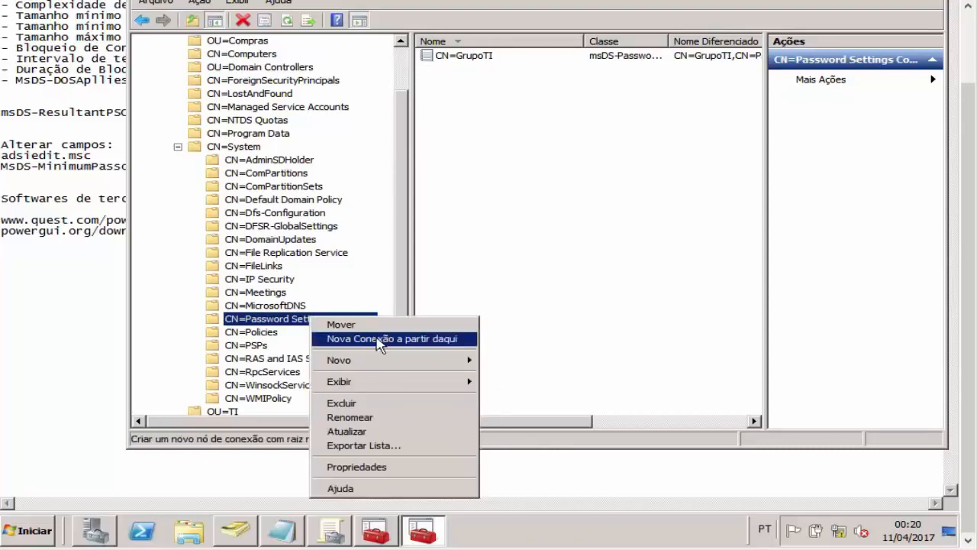
{"action": "mouse_move", "coordinate": [464, 359]}
{"action": "left_click", "coordinate": [503, 360]}
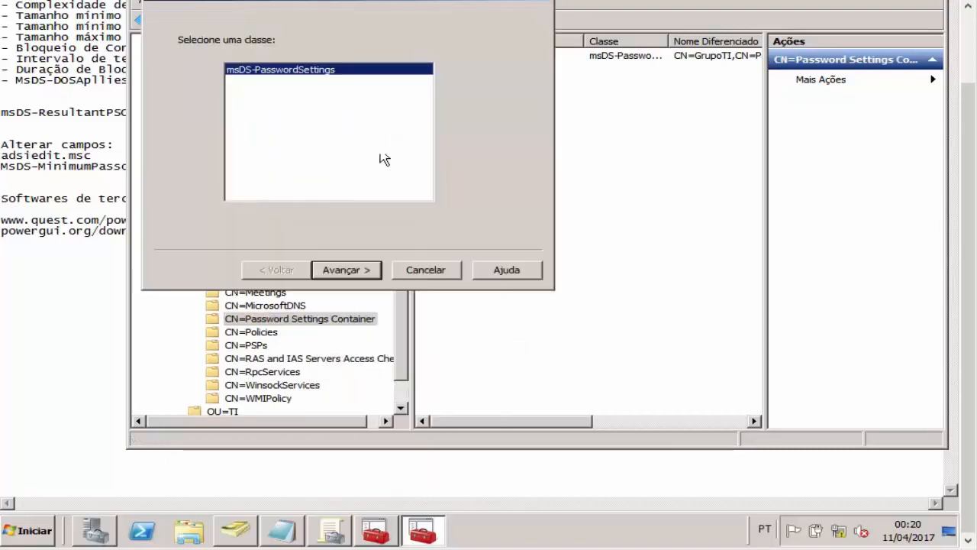
Step: Advance the Criar Objeto wizard past the msDS-PasswordSettings class, then switch to Active Directory Users and Computers
{"action": "left_click", "coordinate": [372, 269]}
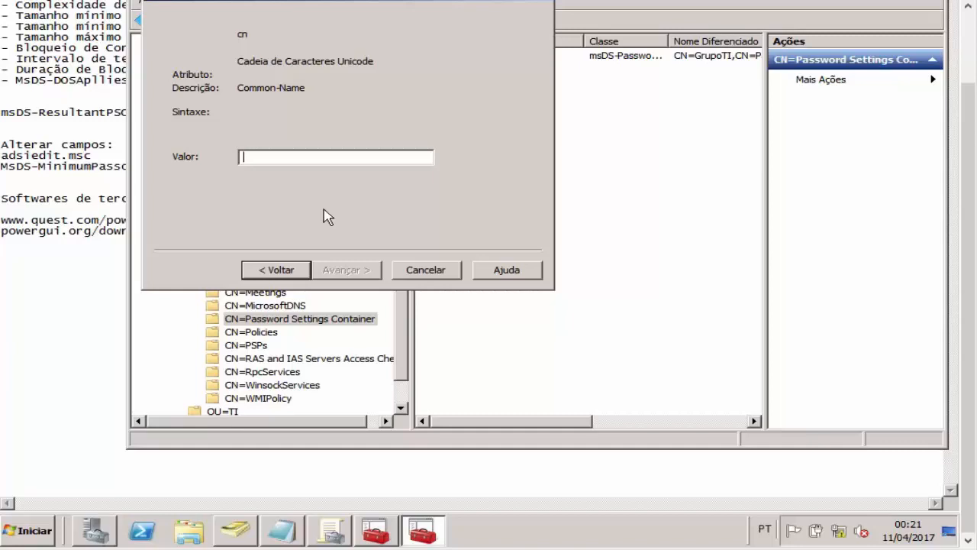
{"action": "left_click", "coordinate": [235, 529]}
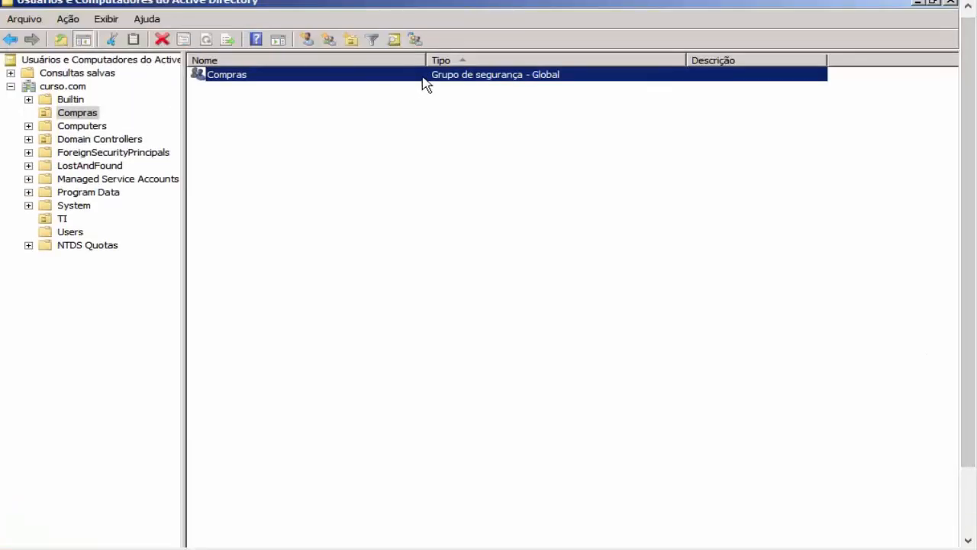
Step: Read Compras's distinguishedName, CN=Compras,OU=Compras,DC=curso,DC=com, then return to the ADSI Edit wizard
{"action": "double_click", "coordinate": [422, 76]}
{"action": "left_click", "coordinate": [675, 109]}
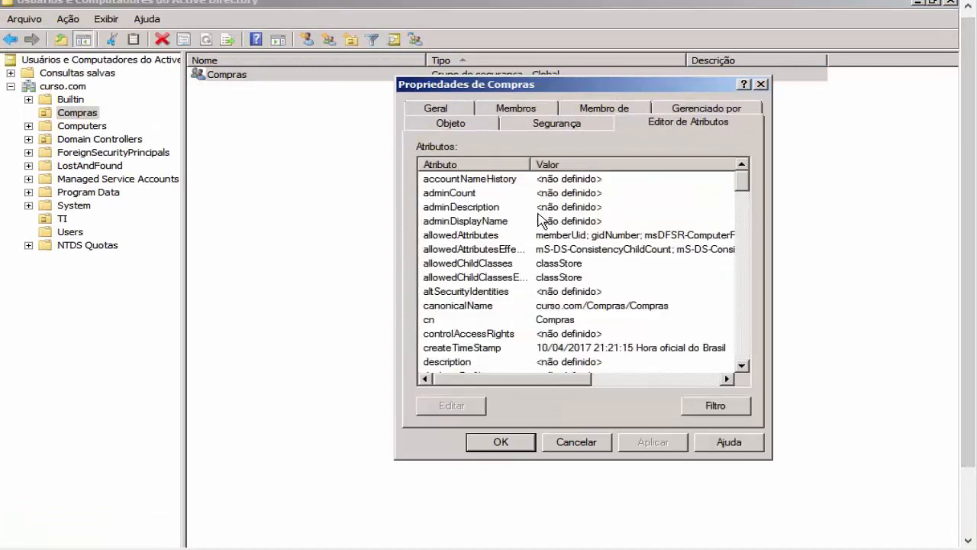
{"action": "left_click", "coordinate": [510, 221]}
{"action": "key", "text": "d"}
{"action": "key", "text": "d"}
{"action": "key", "text": "d"}
{"action": "key", "text": "d"}
{"action": "key", "text": "d"}
{"action": "key", "text": "d"}
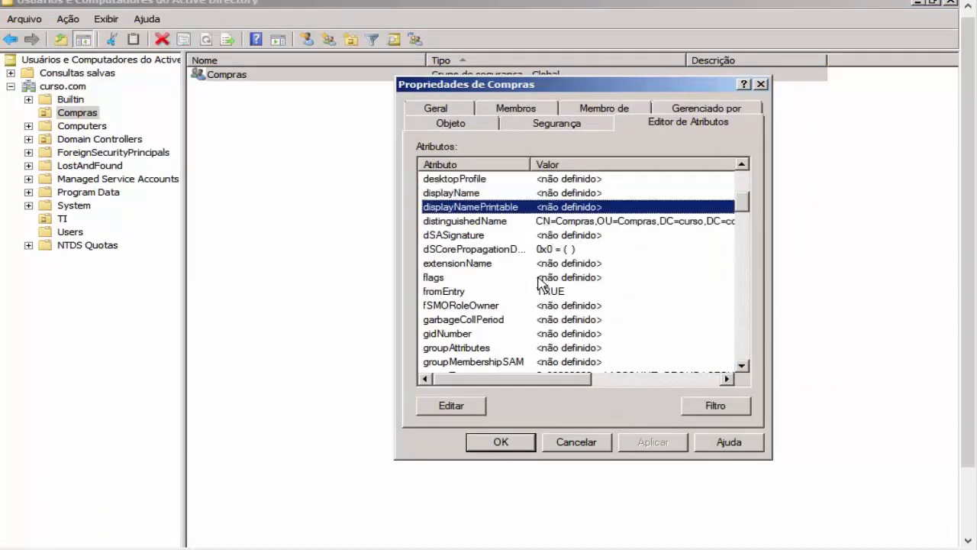
{"action": "double_click", "coordinate": [524, 220]}
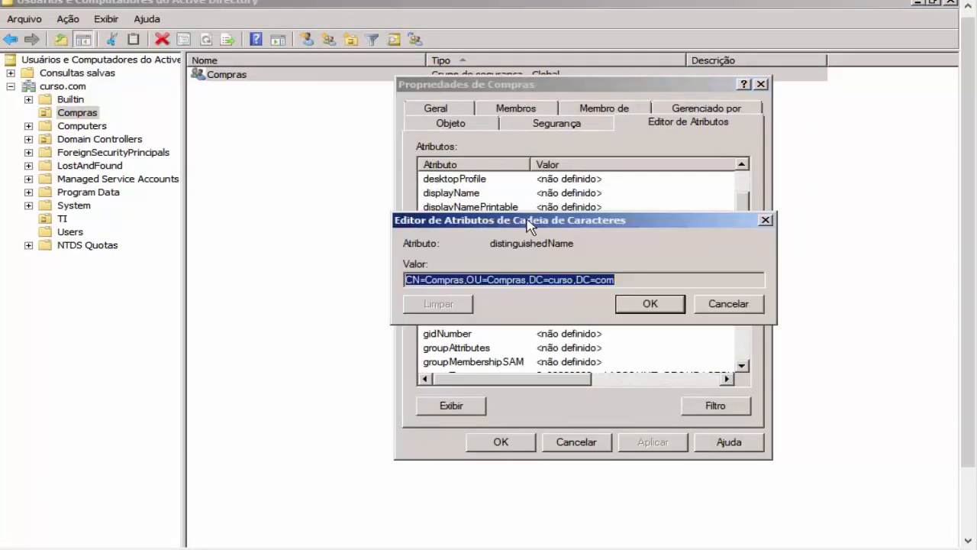
{"action": "left_click_drag", "start_coordinate": [651, 279], "coordinate": [327, 246]}
{"action": "left_click", "coordinate": [756, 305]}
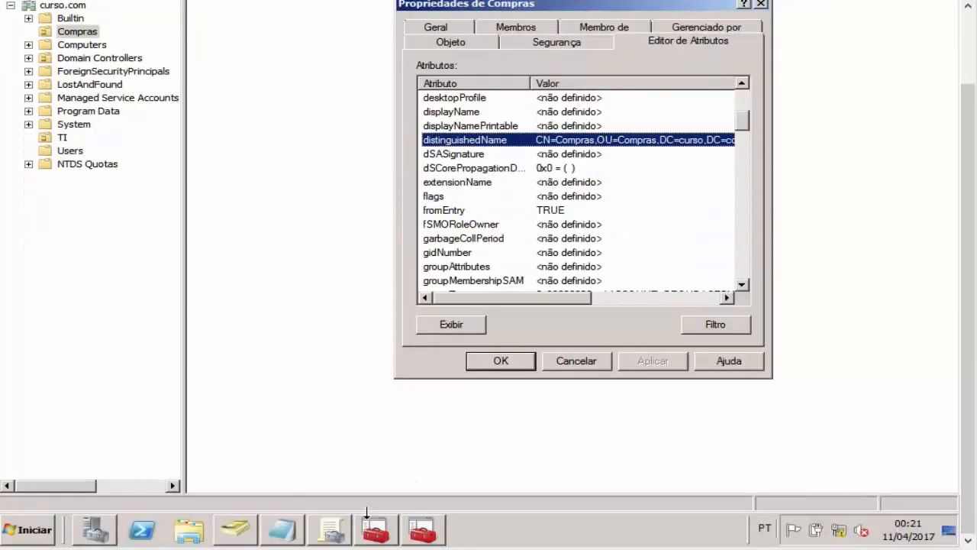
{"action": "left_click", "coordinate": [422, 529]}
{"action": "left_click", "coordinate": [422, 528]}
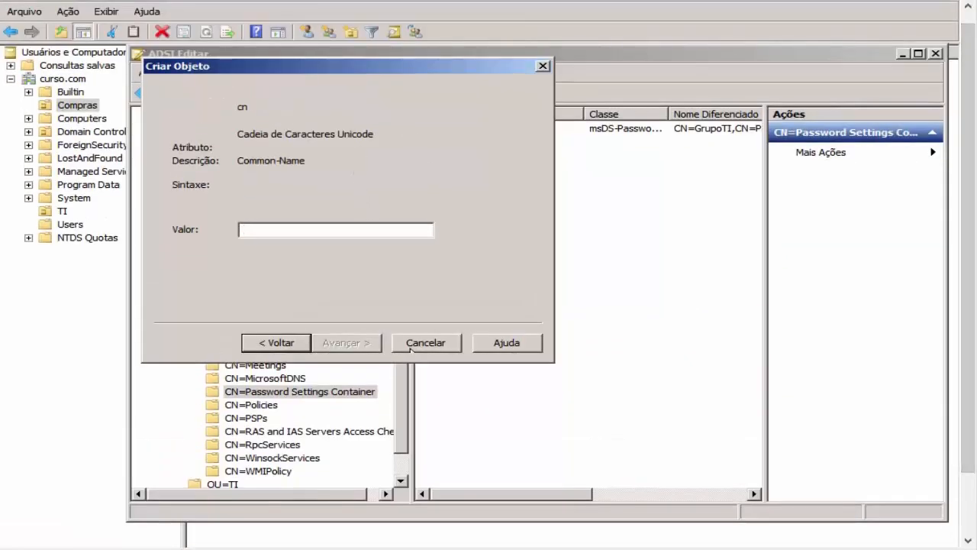
Step: Abandon the new object and locate msDS-MinimumPasswordLength in CN=GrupoTI's properties
{"action": "left_click", "coordinate": [421, 272]}
{"action": "left_click", "coordinate": [467, 132]}
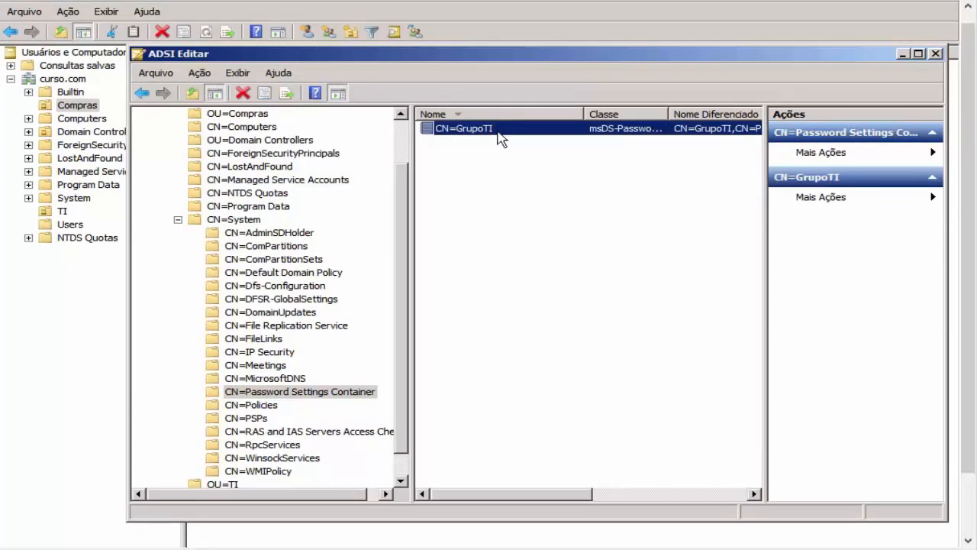
{"action": "double_click", "coordinate": [500, 137]}
{"action": "scroll", "coordinate": [447, 257], "scroll_direction": "down", "scroll_amount": 3}
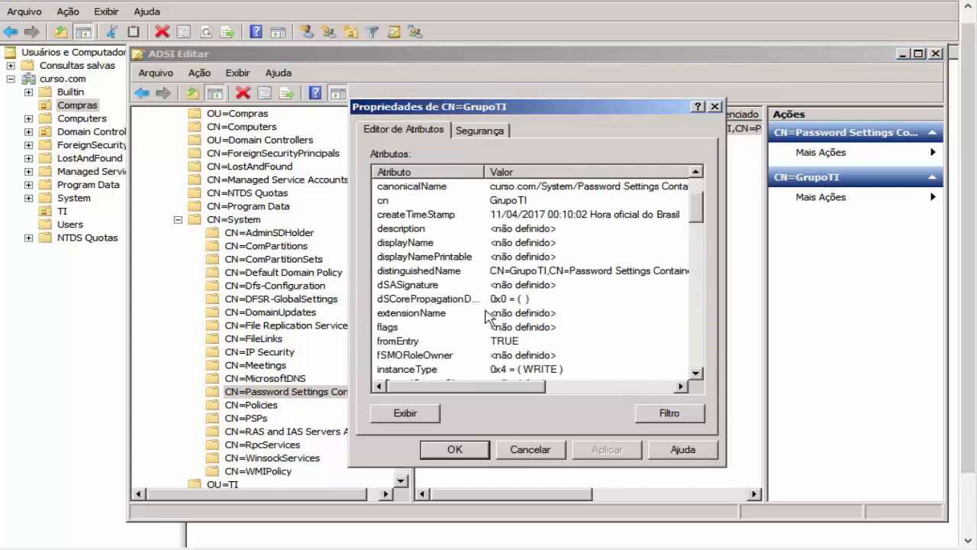
{"action": "scroll", "coordinate": [486, 315], "scroll_direction": "down", "scroll_amount": 3}
{"action": "left_click", "coordinate": [518, 325]}
{"action": "scroll", "coordinate": [520, 328], "scroll_direction": "down", "scroll_amount": 3}
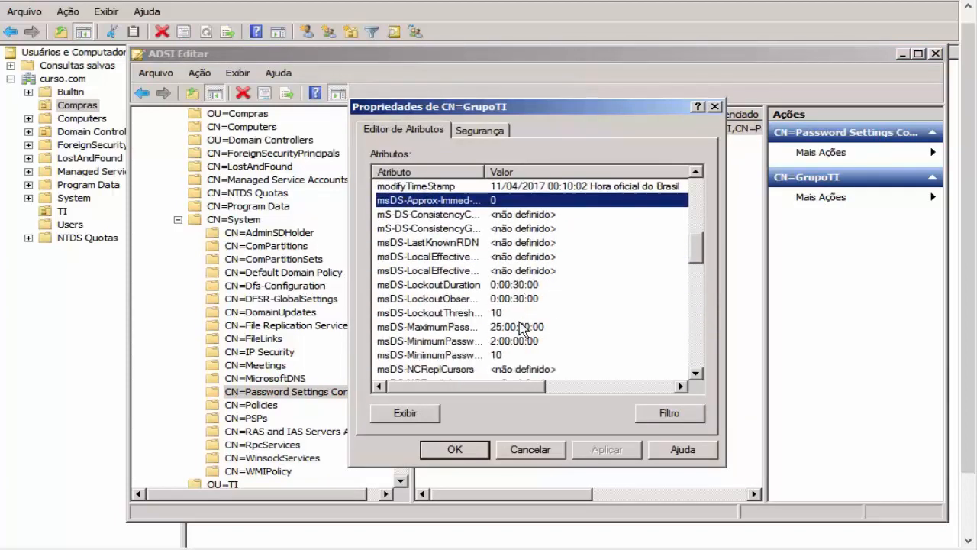
{"action": "scroll", "coordinate": [520, 328], "scroll_direction": "down", "scroll_amount": 3}
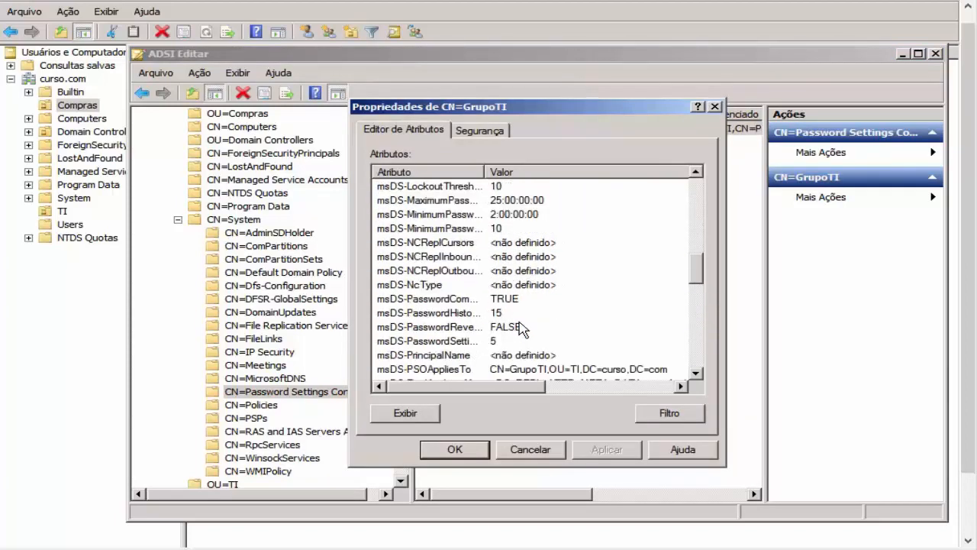
{"action": "left_click", "coordinate": [502, 228]}
{"action": "left_click", "coordinate": [491, 171]}
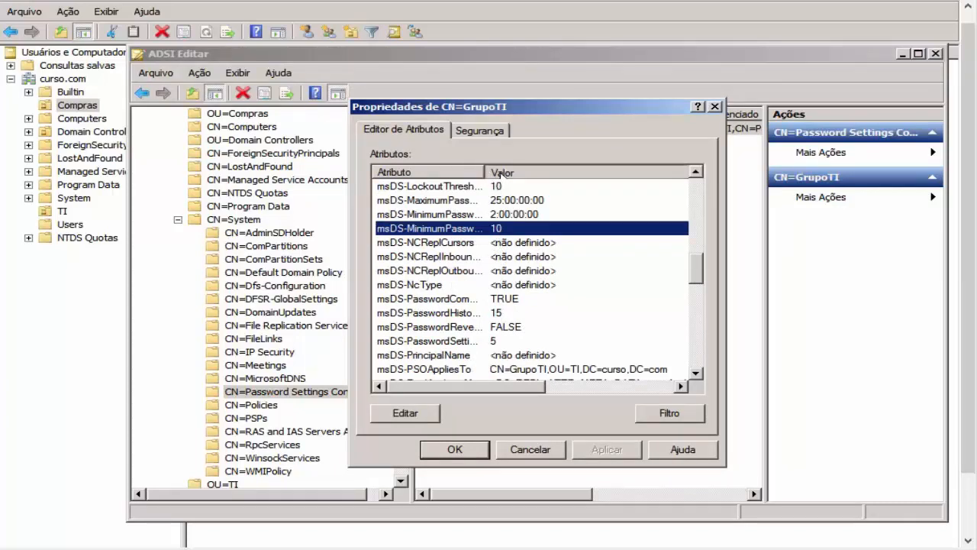
{"action": "left_click", "coordinate": [504, 185]}
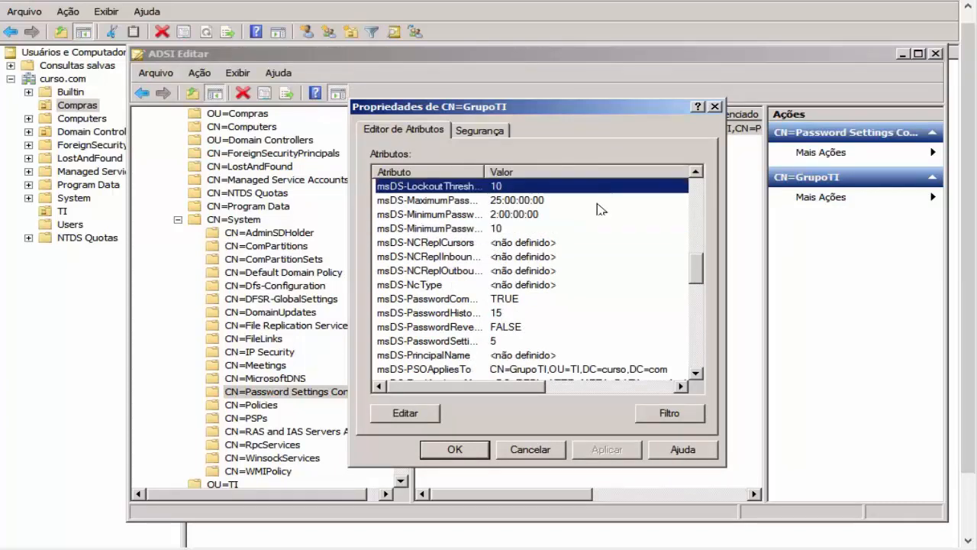
{"action": "left_click", "coordinate": [489, 224]}
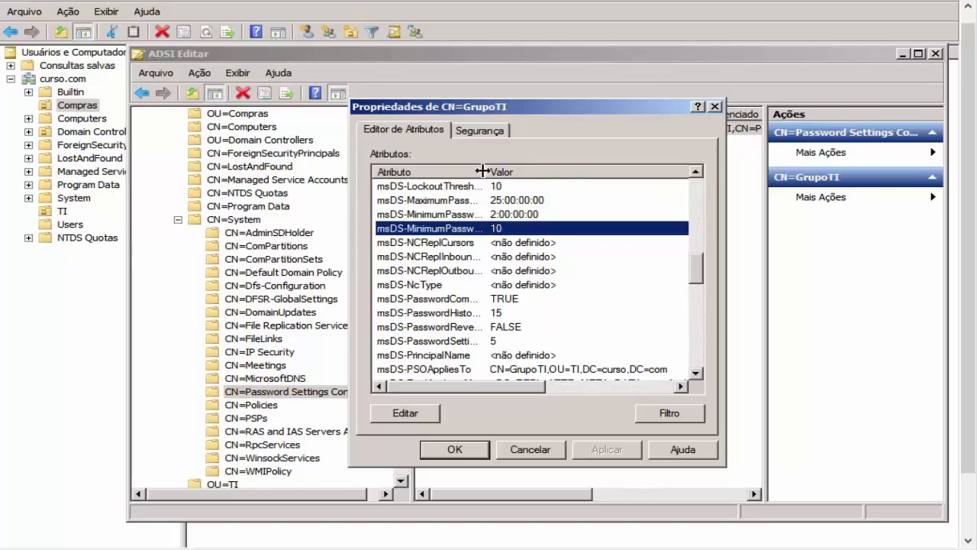
Step: Change GrupoTI's msDS-MinimumPasswordLength from 10 to 11, then apply and close
{"action": "double_click", "coordinate": [522, 238]}
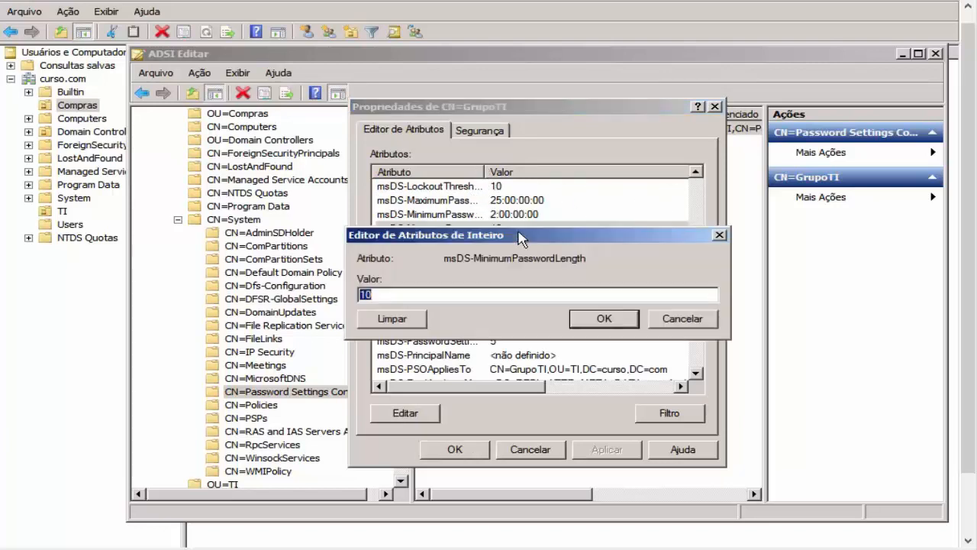
{"action": "left_click_drag", "start_coordinate": [456, 256], "coordinate": [549, 260]}
{"action": "left_click", "coordinate": [496, 265]}
{"action": "left_click_drag", "start_coordinate": [481, 294], "coordinate": [281, 299]}
{"action": "type", "text": "9"}
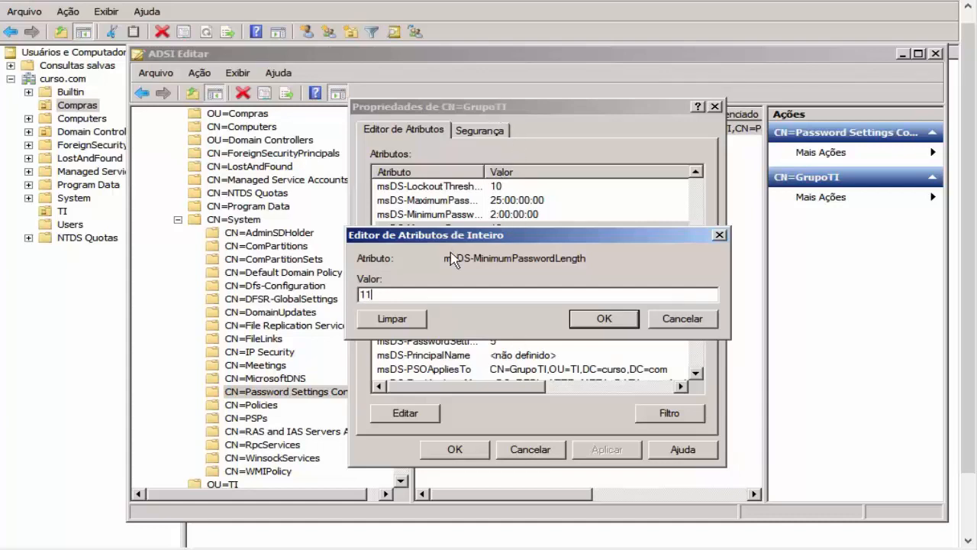
{"action": "double_click", "coordinate": [414, 297]}
{"action": "left_click", "coordinate": [588, 330]}
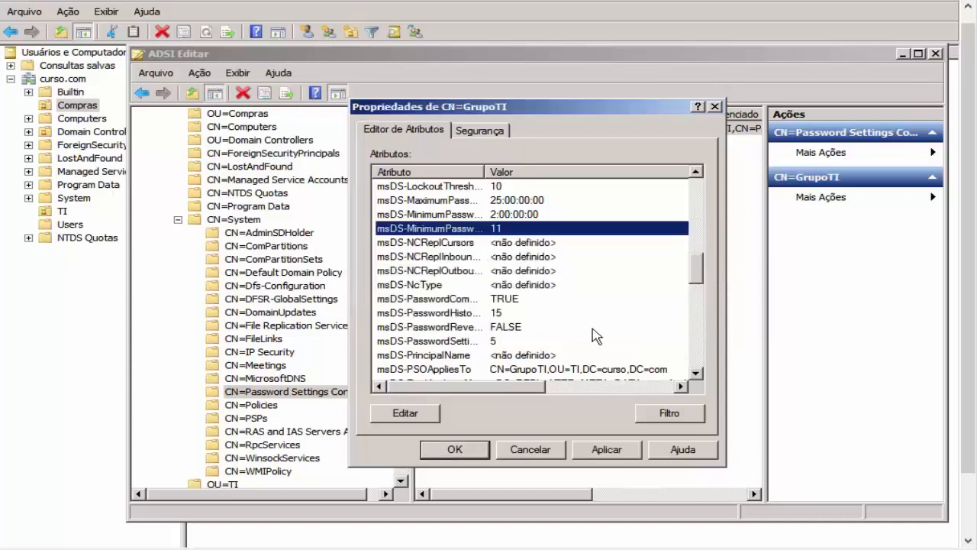
{"action": "left_click", "coordinate": [601, 450]}
{"action": "left_click", "coordinate": [470, 452]}
{"action": "left_click", "coordinate": [69, 307]}
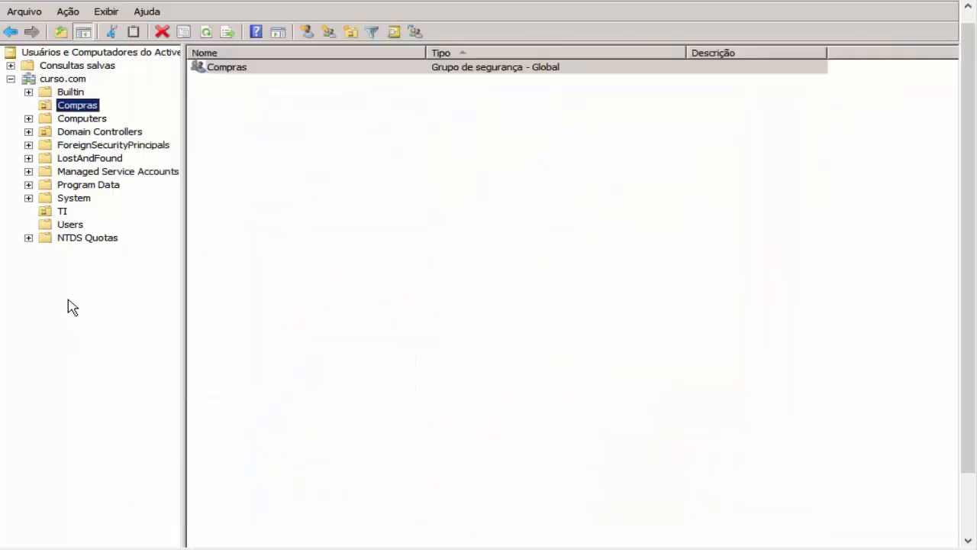
{"action": "left_click", "coordinate": [71, 224]}
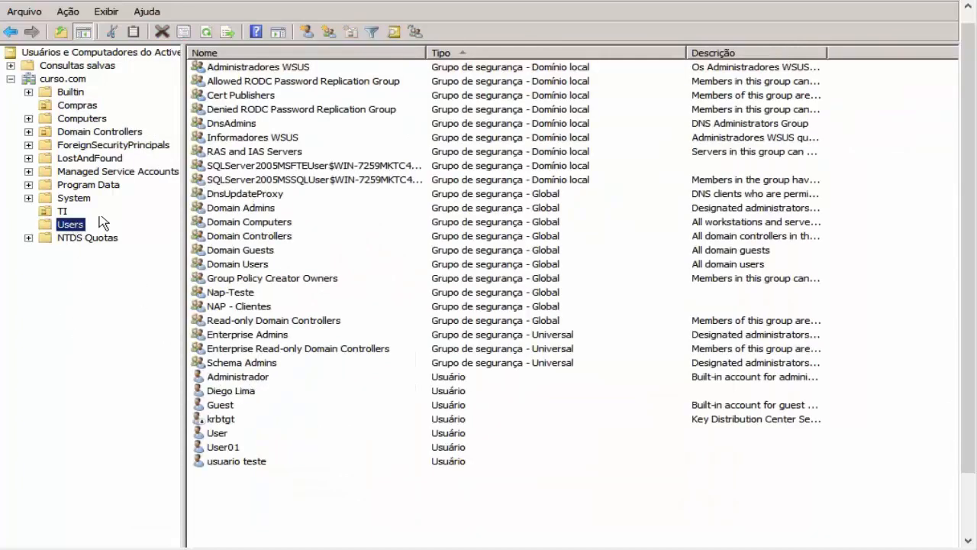
{"action": "left_click", "coordinate": [63, 212]}
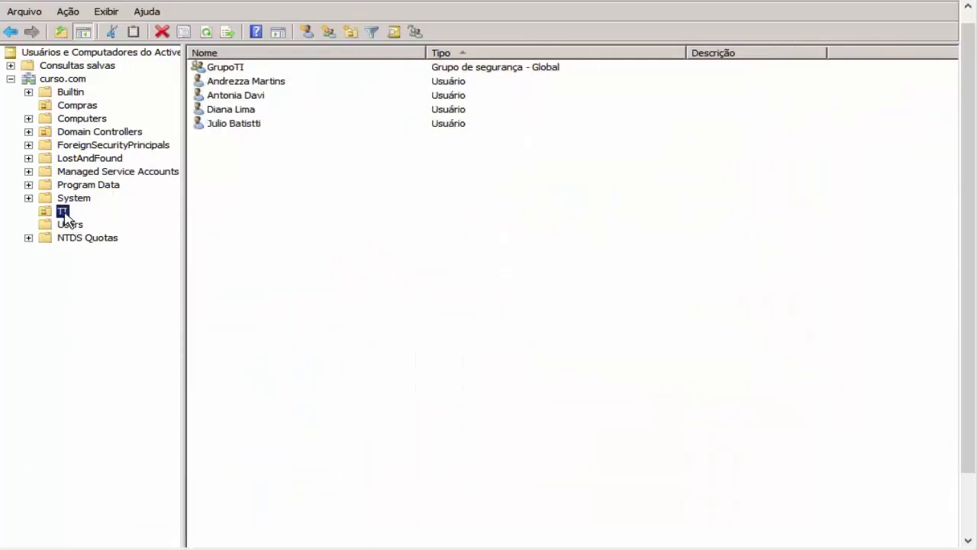
{"action": "left_click", "coordinate": [247, 95]}
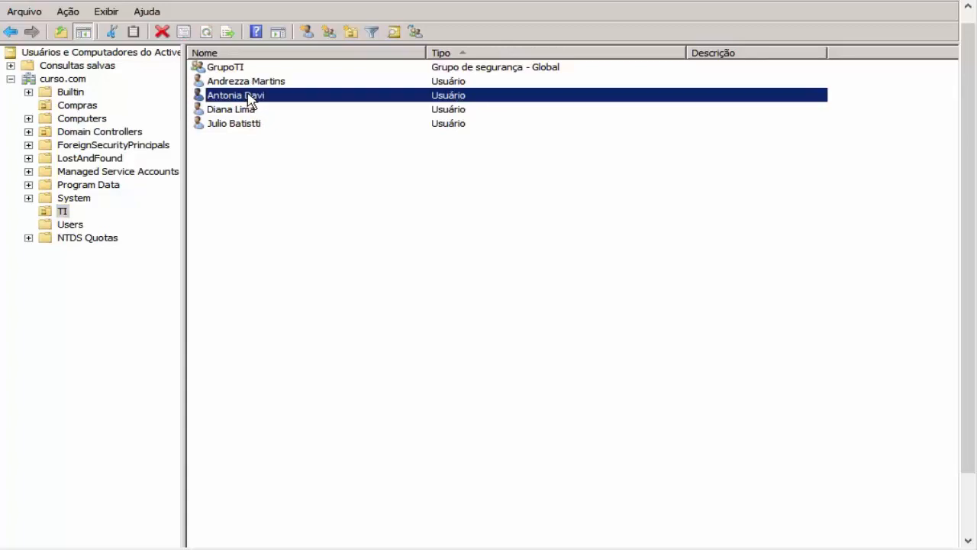
{"action": "left_click", "coordinate": [241, 68]}
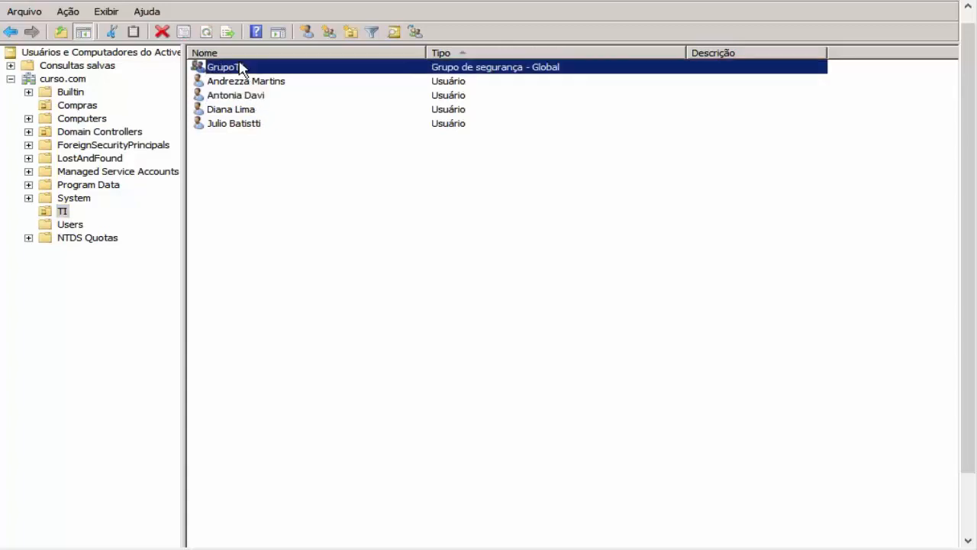
{"action": "right_click", "coordinate": [260, 95]}
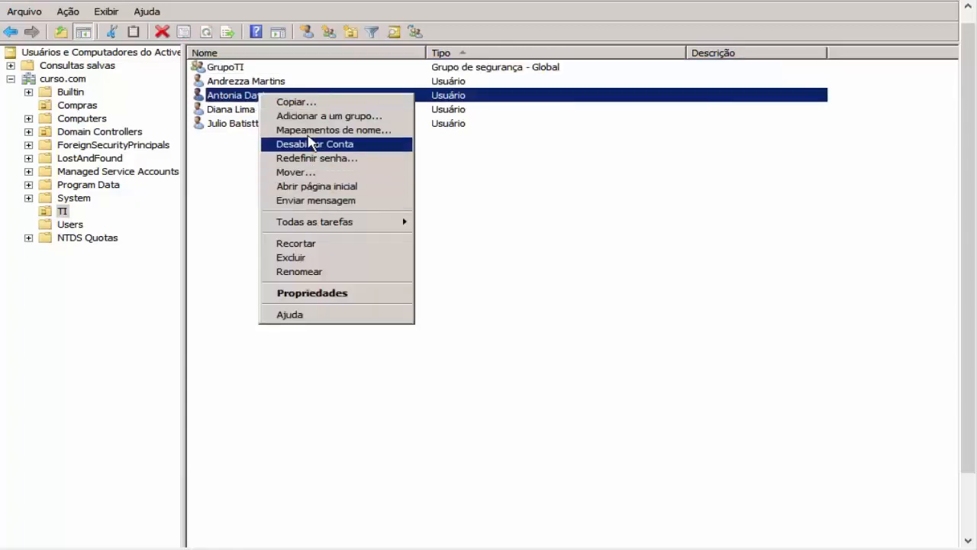
{"action": "left_click", "coordinate": [324, 159]}
Step: Submit new passwords without change-at-logon, dismiss the rejection error, and reopen Redefinir senha
{"action": "type", "text": "12345"}
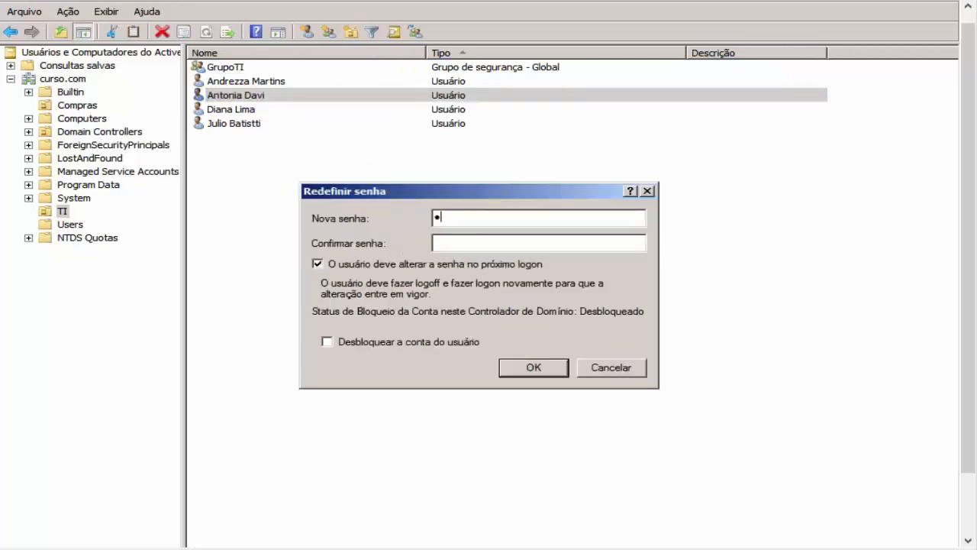
{"action": "type", "text": "61234567"}
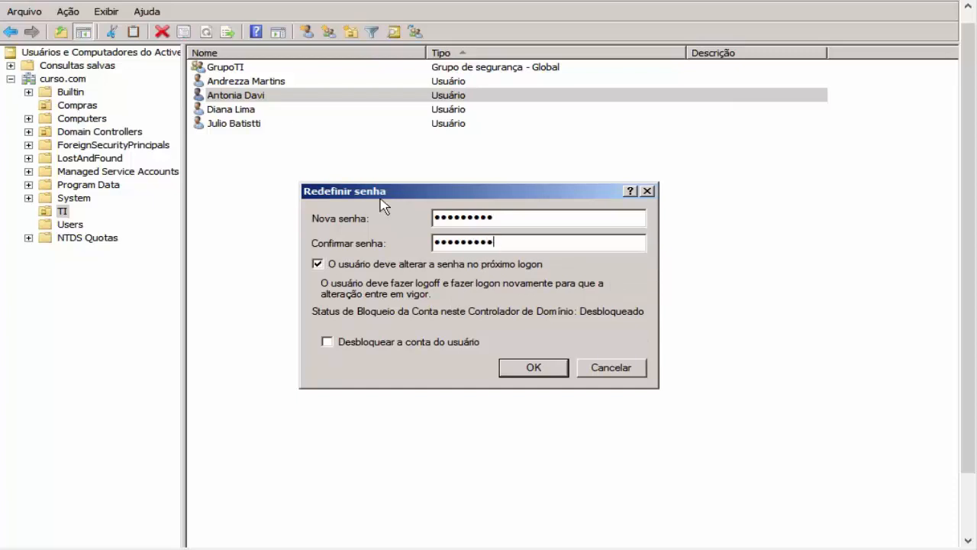
{"action": "double_click", "coordinate": [479, 217]}
{"action": "type", "text": "1234567890"}
{"action": "key", "text": "Tab"}
{"action": "type", "text": "123"}
{"action": "left_click_drag", "start_coordinate": [466, 220], "coordinate": [453, 218]}
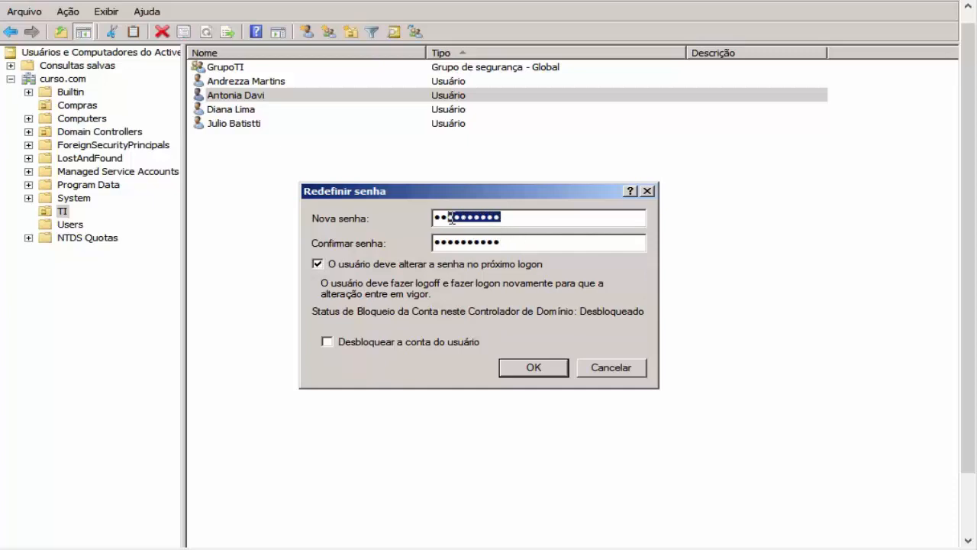
{"action": "left_click", "coordinate": [476, 263]}
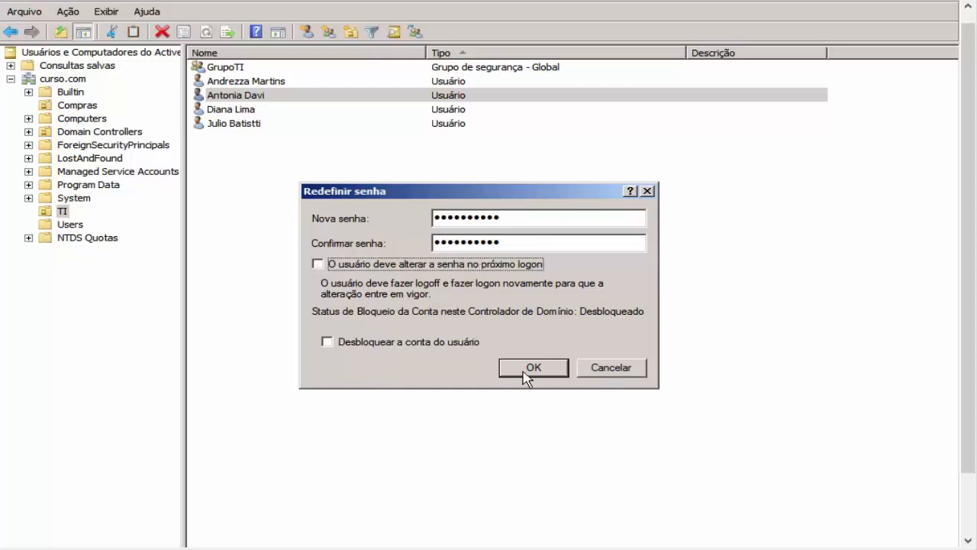
{"action": "left_click", "coordinate": [525, 369]}
{"action": "left_click", "coordinate": [602, 363]}
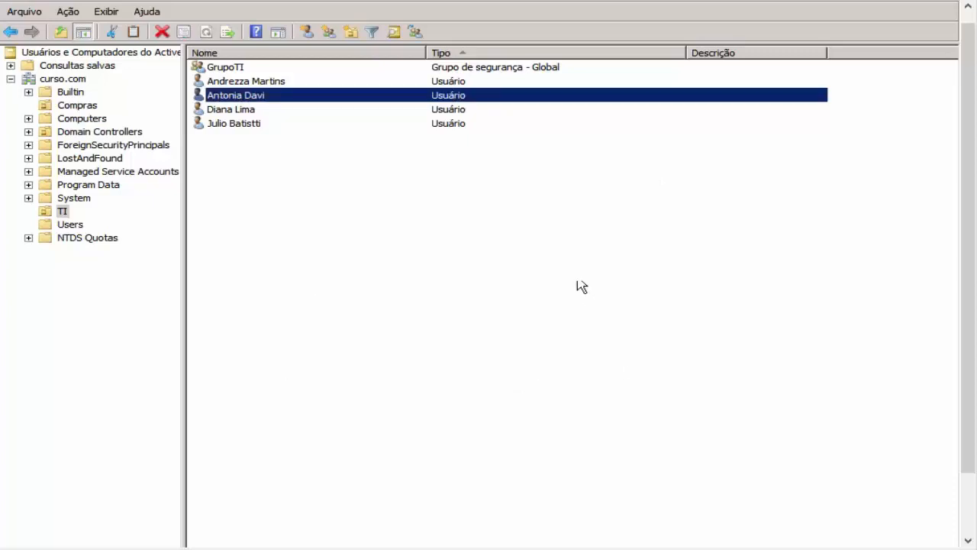
{"action": "right_click", "coordinate": [491, 96]}
{"action": "left_click", "coordinate": [548, 159]}
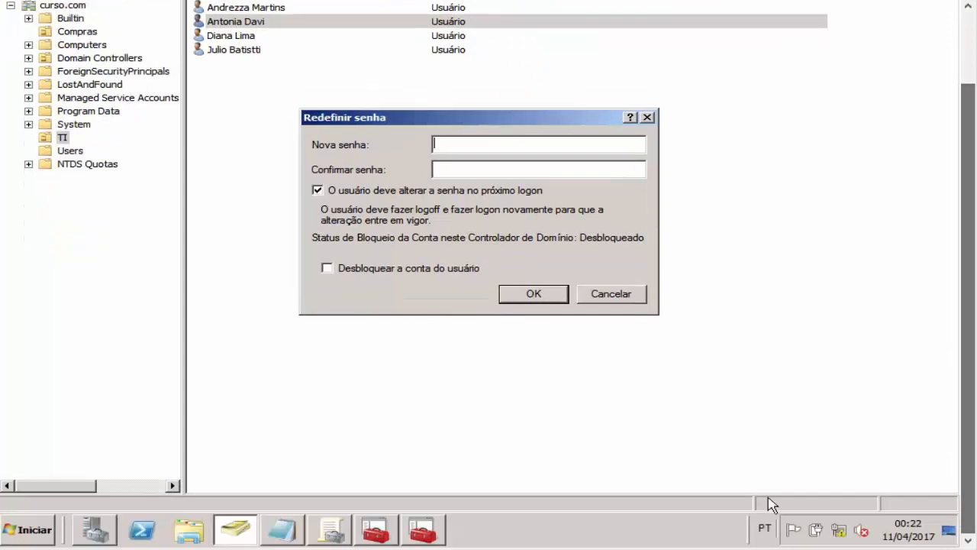
Step: Check that CN=GrupoTI's msDS-MinimumPasswordLength reads 11, then return to the pending reset
{"action": "left_click", "coordinate": [422, 529]}
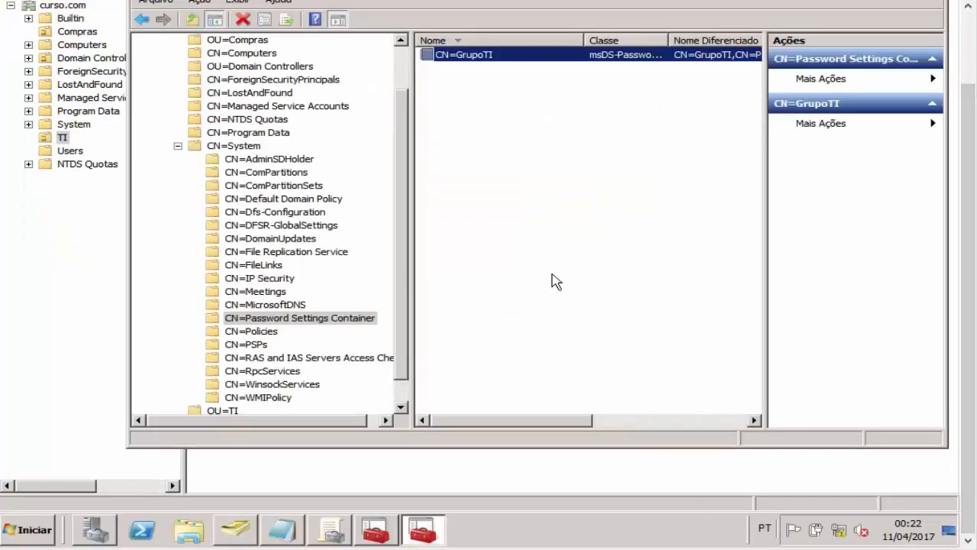
{"action": "right_click", "coordinate": [611, 59]}
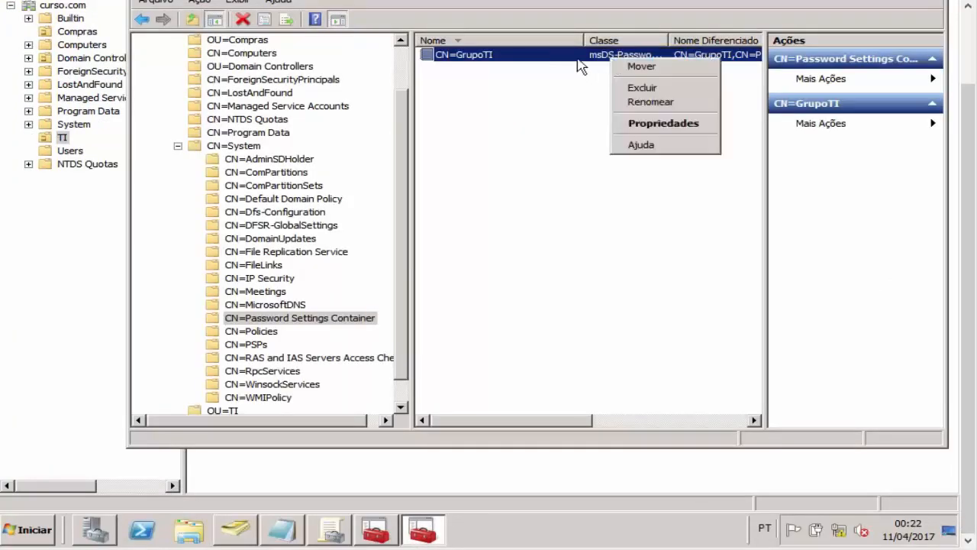
{"action": "double_click", "coordinate": [577, 60]}
{"action": "left_click", "coordinate": [455, 282]}
{"action": "scroll", "coordinate": [456, 289], "scroll_direction": "down", "scroll_amount": 3}
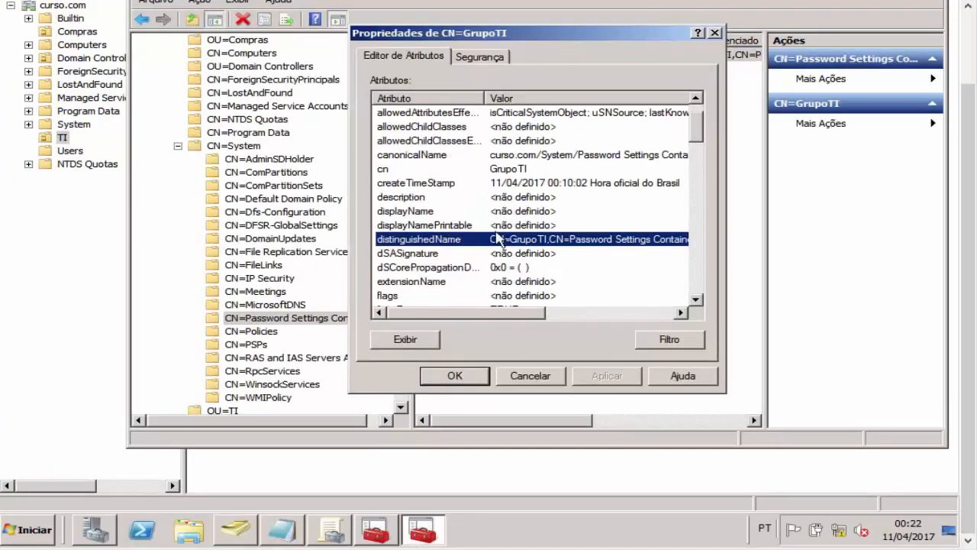
{"action": "scroll", "coordinate": [504, 221], "scroll_direction": "down", "scroll_amount": 6}
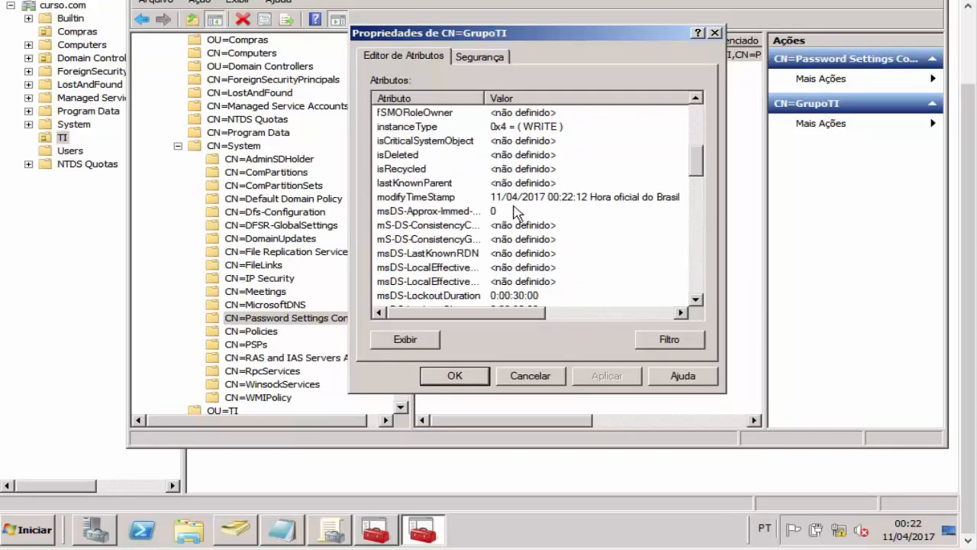
{"action": "left_click", "coordinate": [493, 239]}
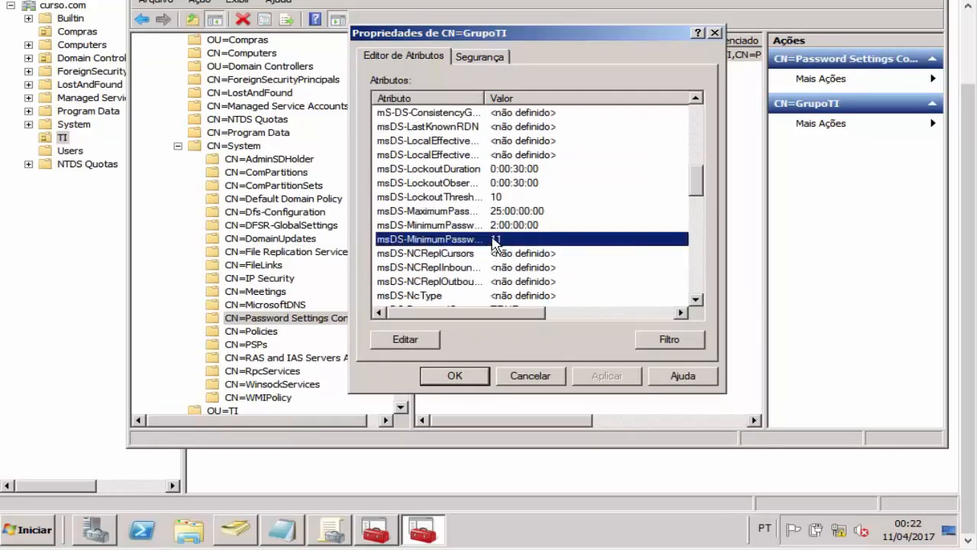
{"action": "double_click", "coordinate": [463, 242]}
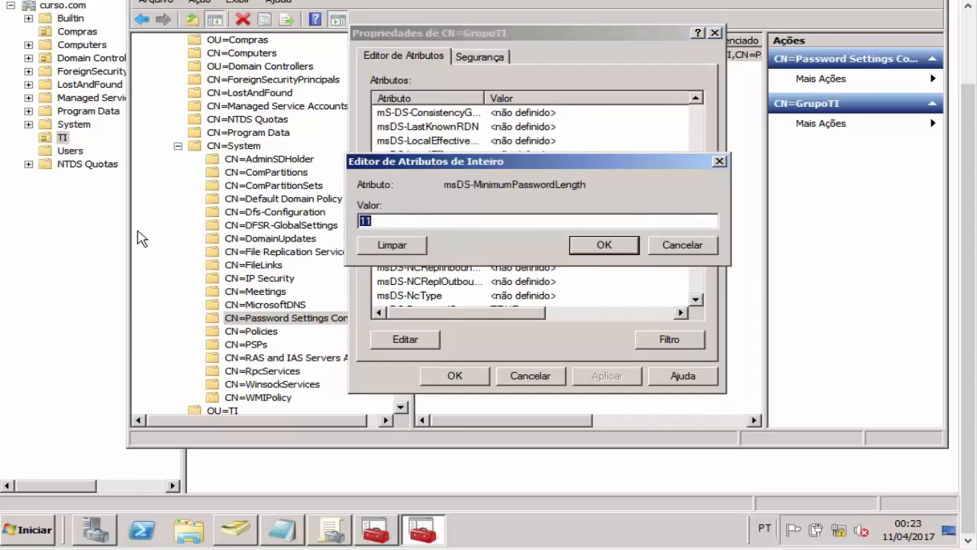
{"action": "left_click", "coordinate": [241, 532]}
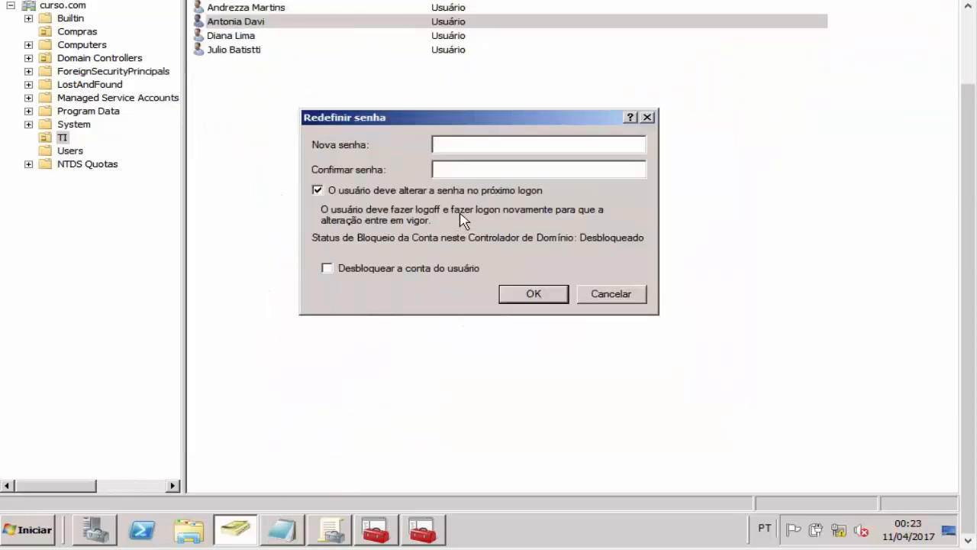
{"action": "type", "text": "••••••••••••"}
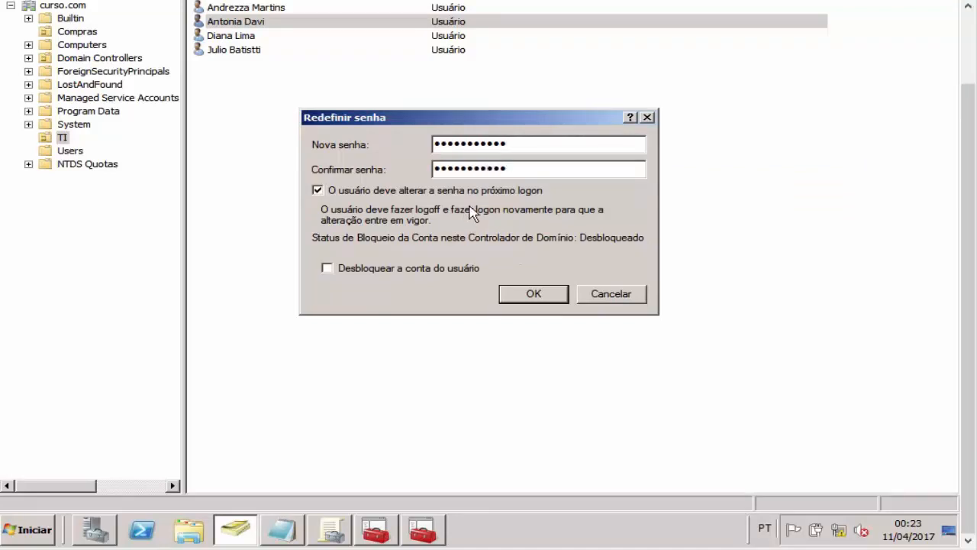
{"action": "left_click_drag", "start_coordinate": [507, 169], "coordinate": [494, 169]}
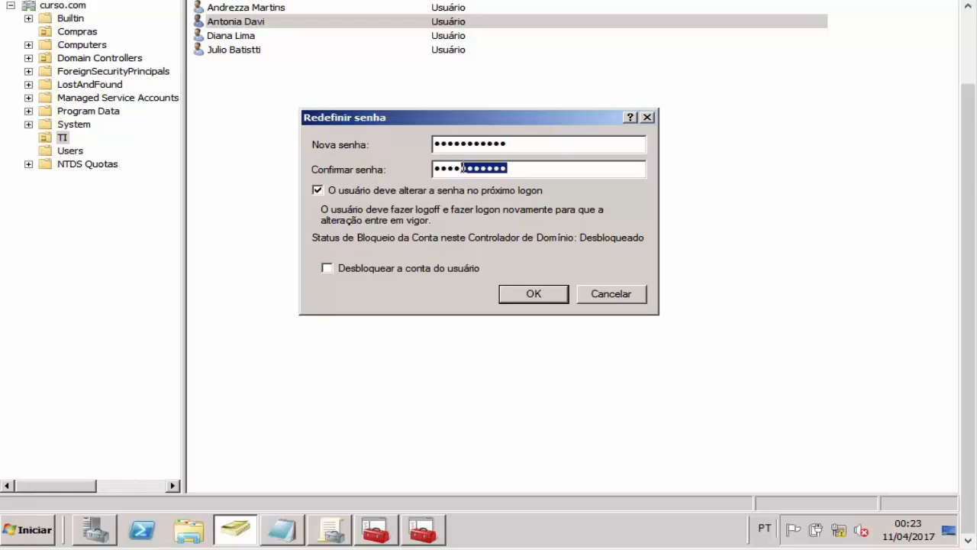
{"action": "left_click", "coordinate": [544, 292]}
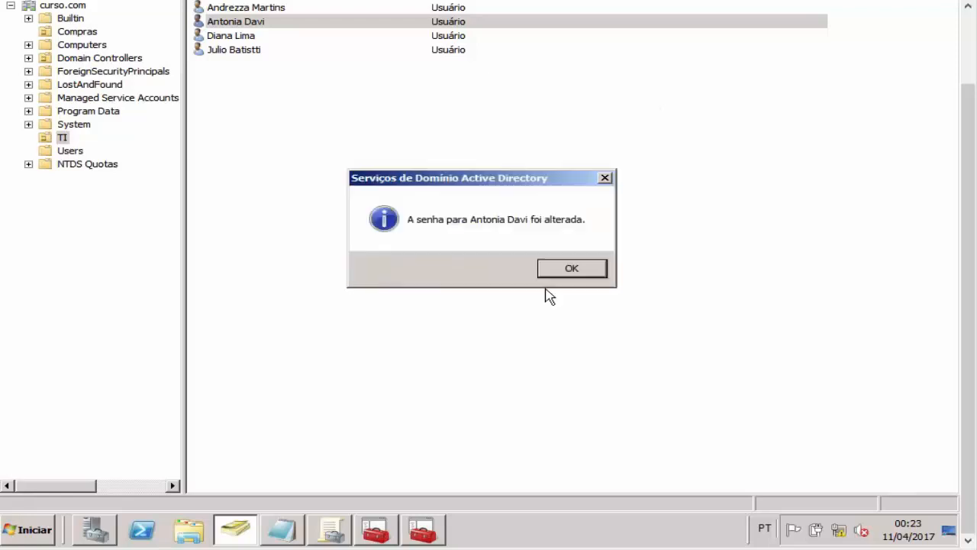
{"action": "left_click", "coordinate": [571, 269]}
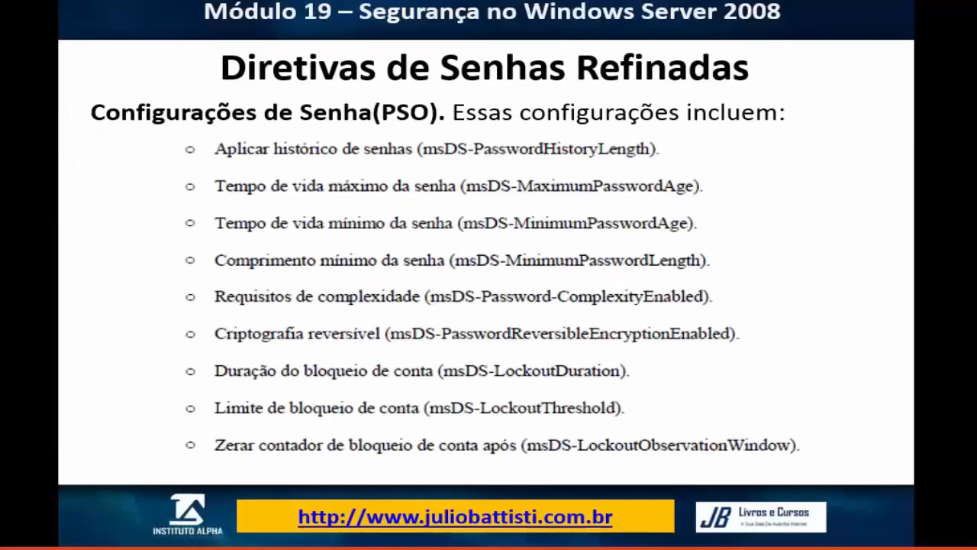
{"action": "left_click", "coordinate": [728, 275]}
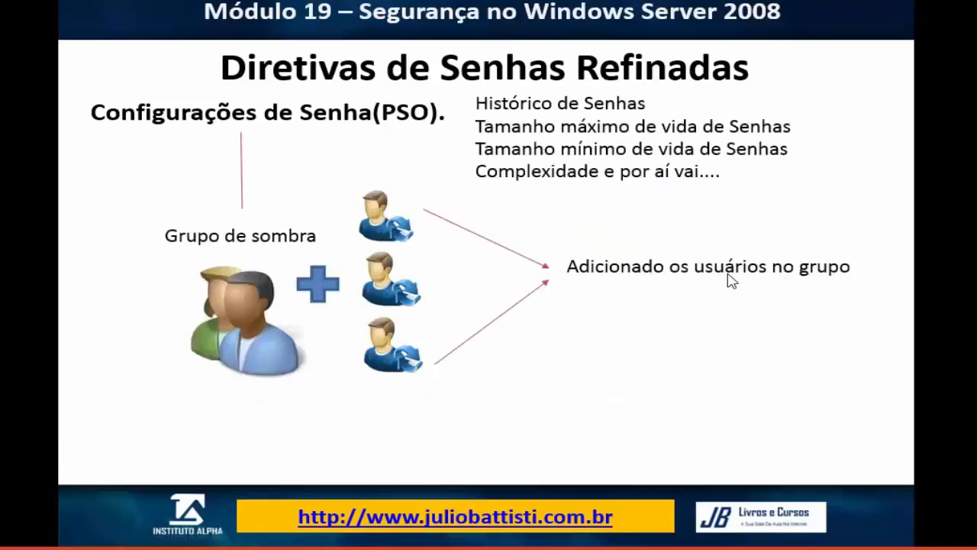
{"action": "key", "text": "Left"}
{"action": "key", "text": "Left"}
{"action": "key", "text": "Left"}
{"action": "key", "text": "Left"}
{"action": "key", "text": "Left"}
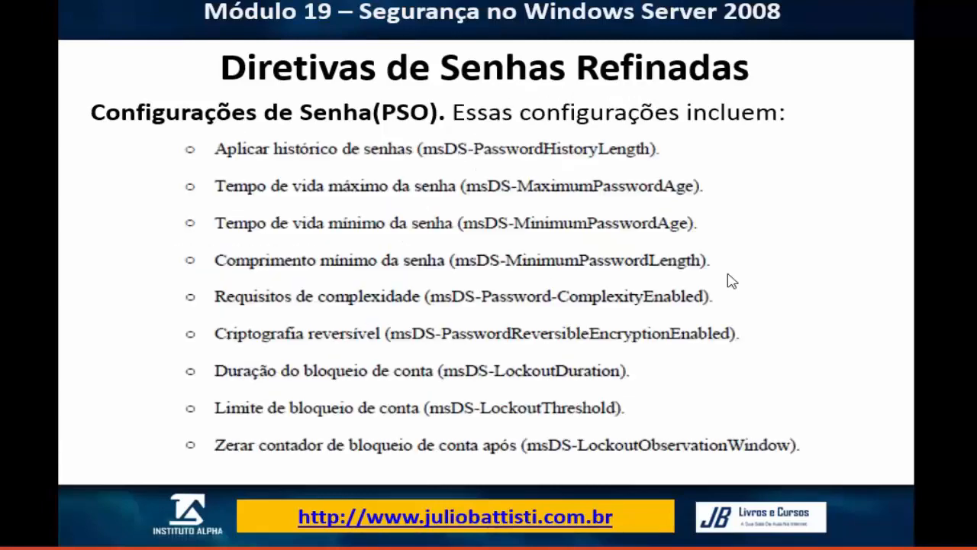